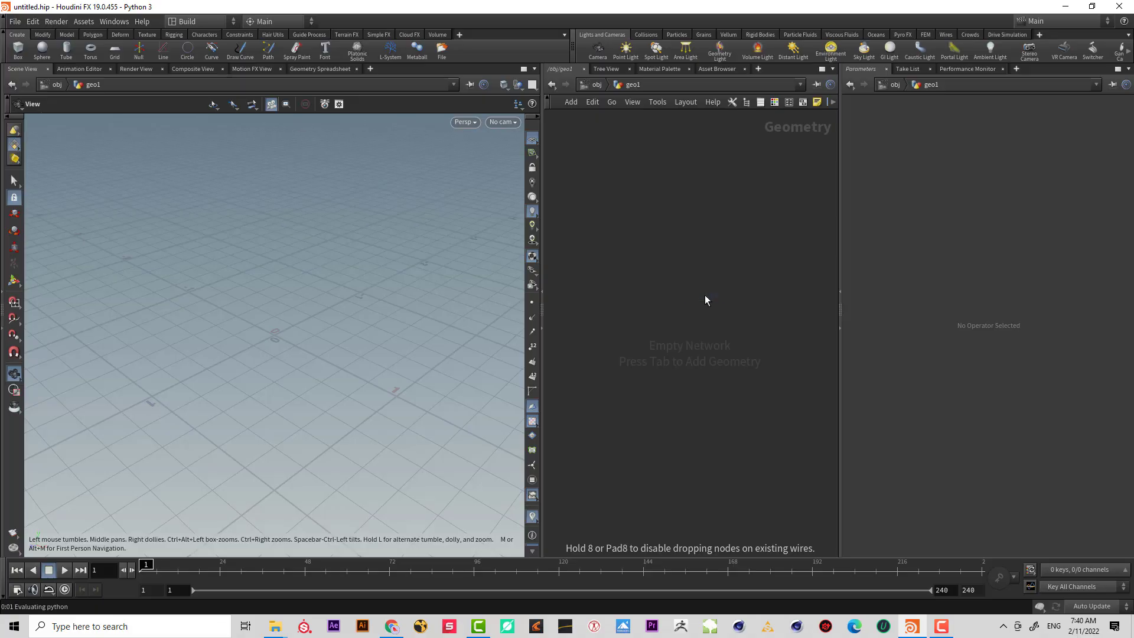
- Place a Planar Patch node in the network, built on the ZX plane and centred at 0.5 on Y
click(705, 295)
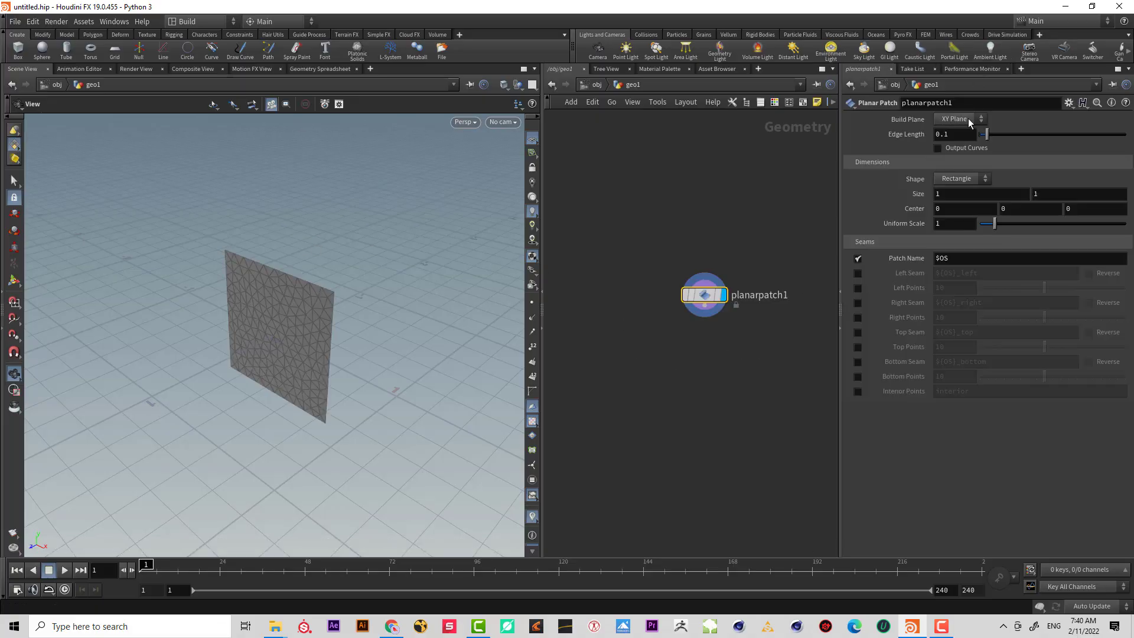
click(969, 122)
click(954, 156)
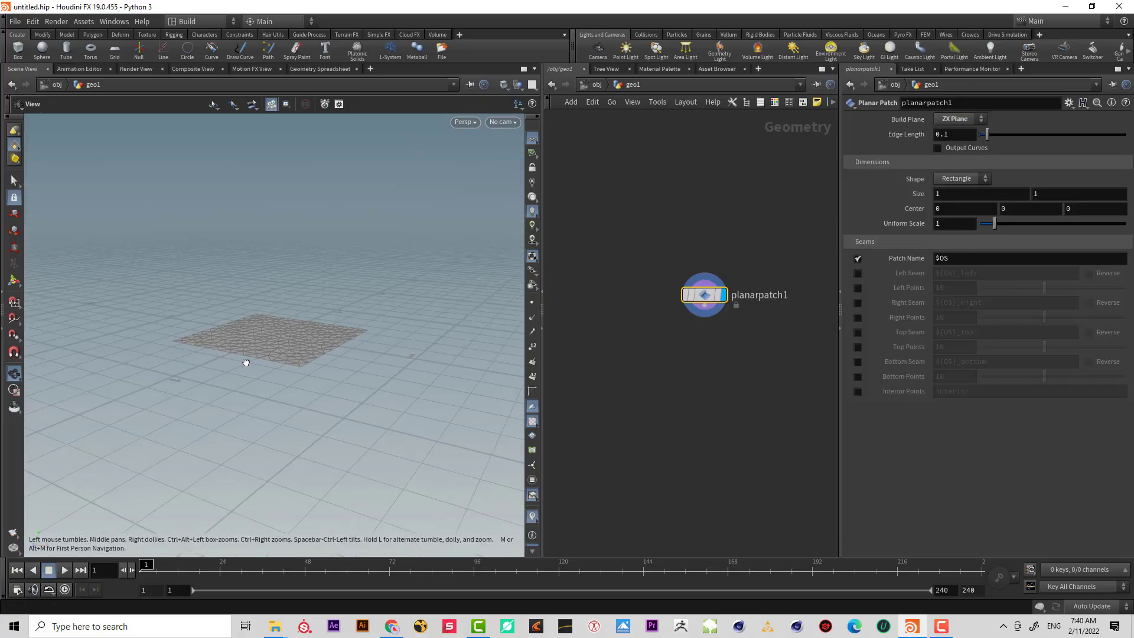
drag(246, 363, 248, 369)
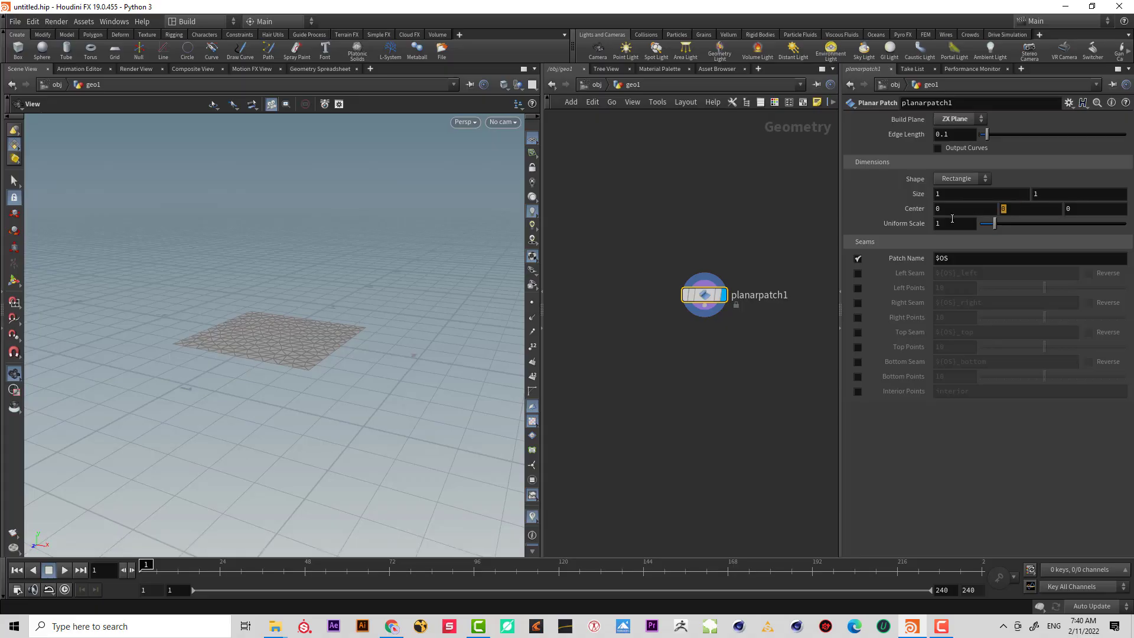
key(Return)
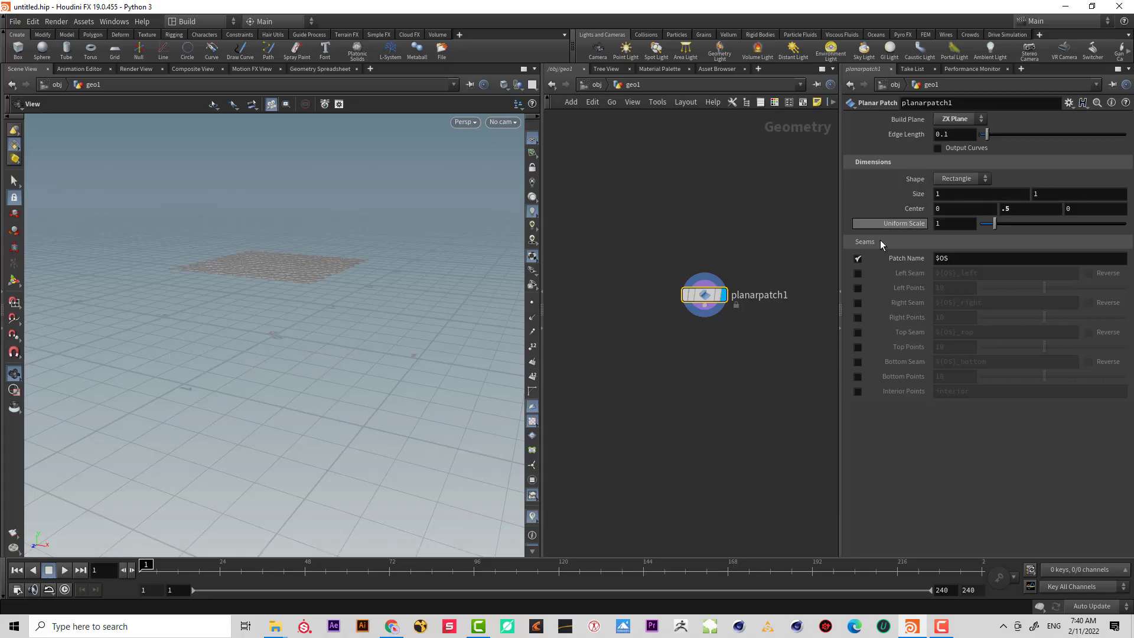
- Add a Pig Head test geometry node beside the planar patch node
middle_drag(728, 362, 664, 375)
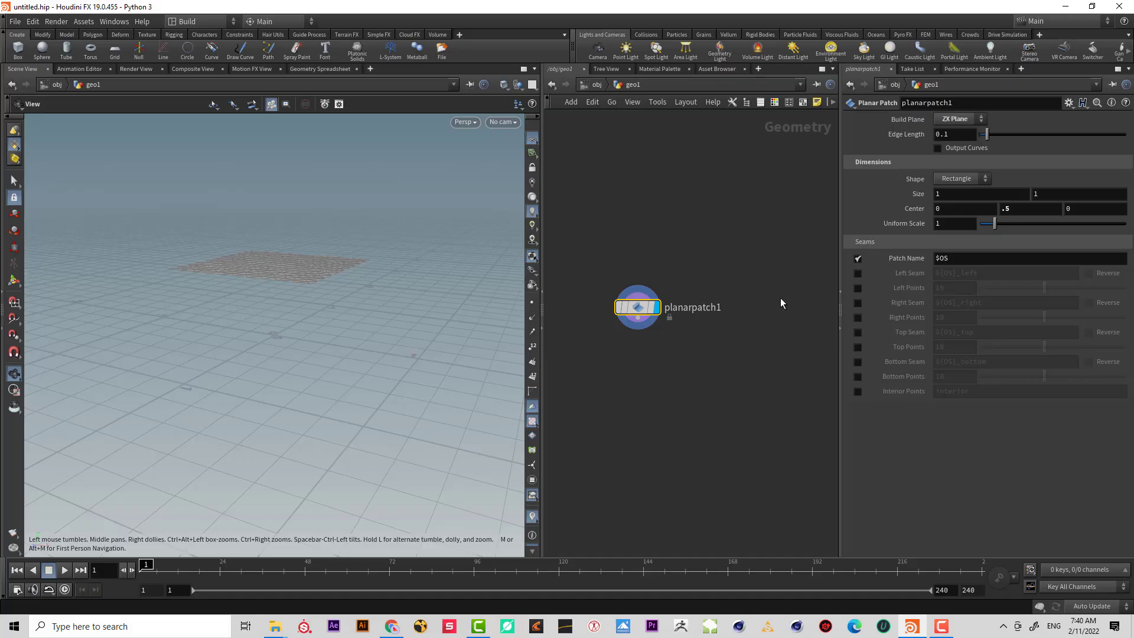
key(Tab)
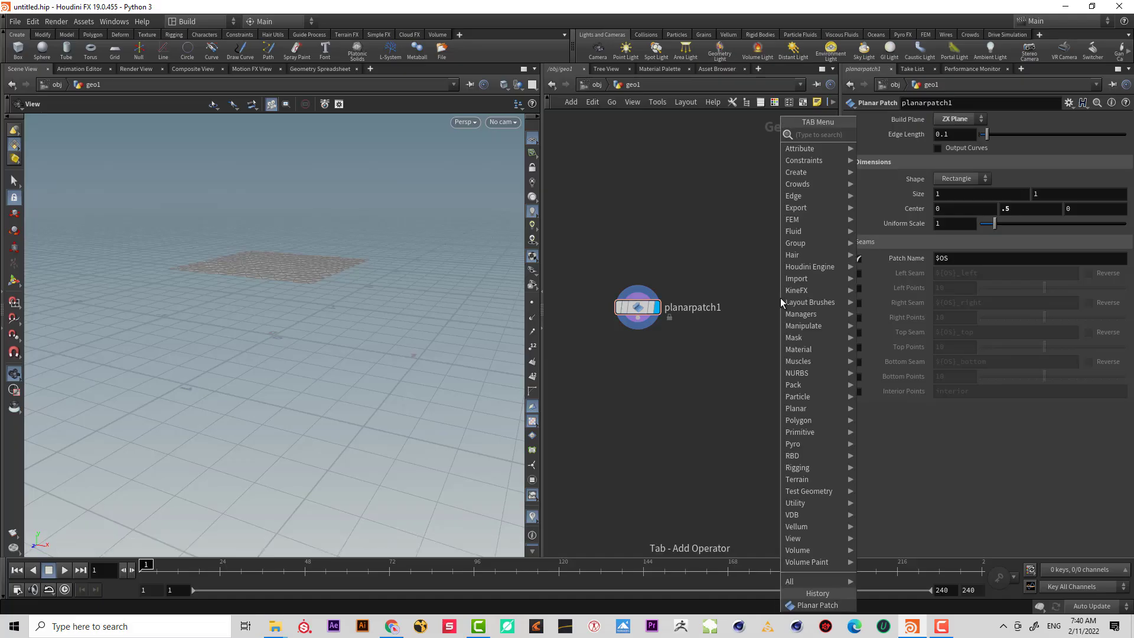
text(tes)
key(Down)
key(Down)
key(Down)
key(Down)
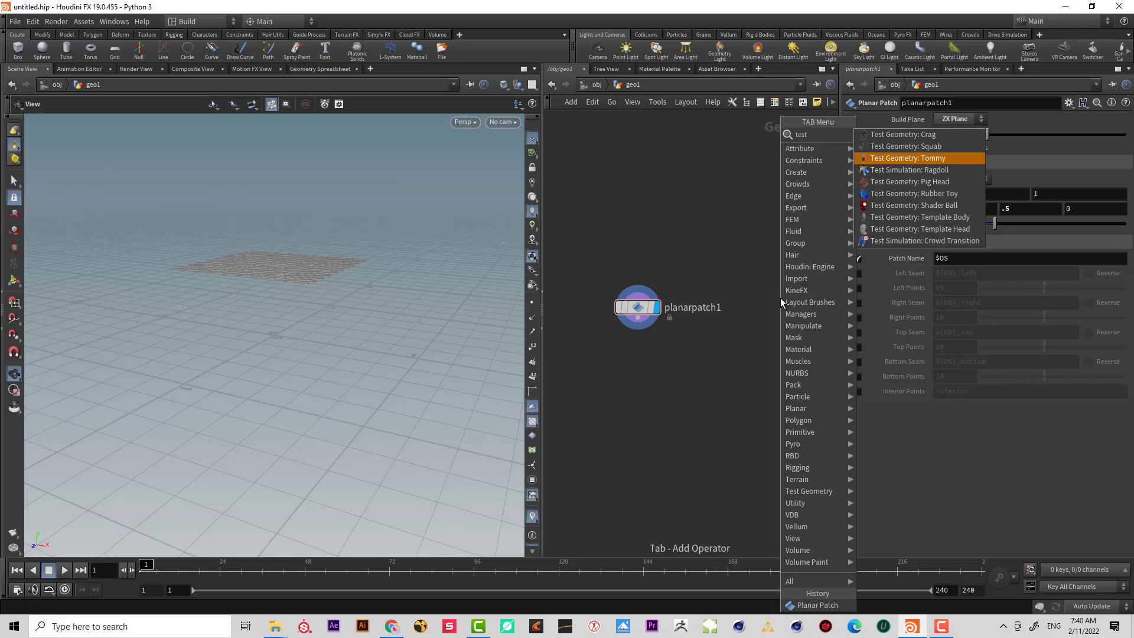
key(Return)
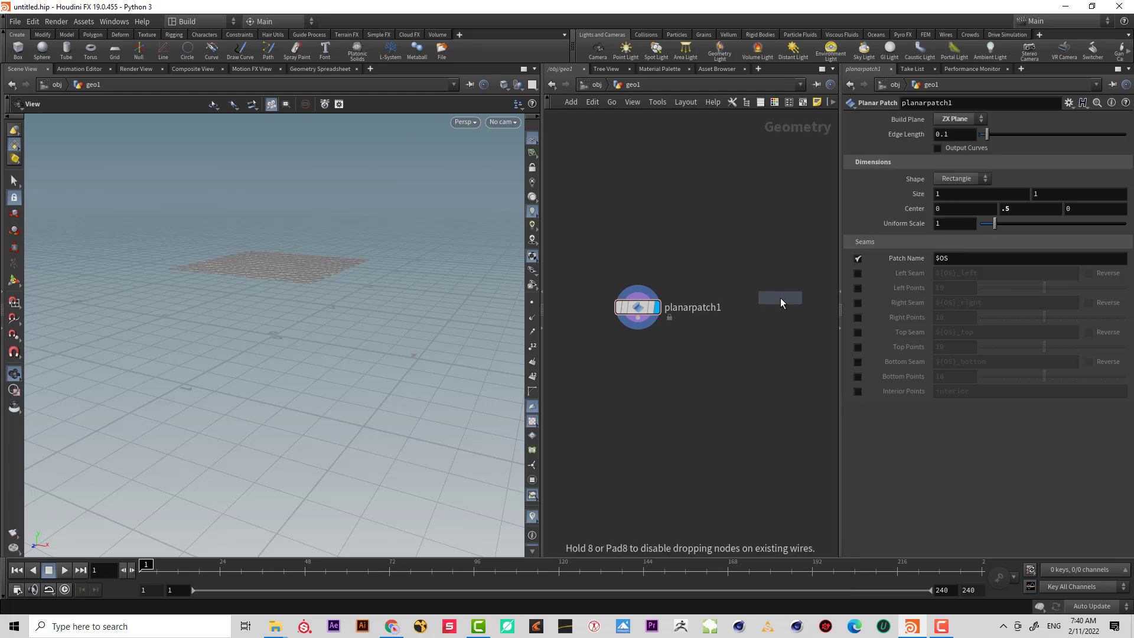
click(781, 298)
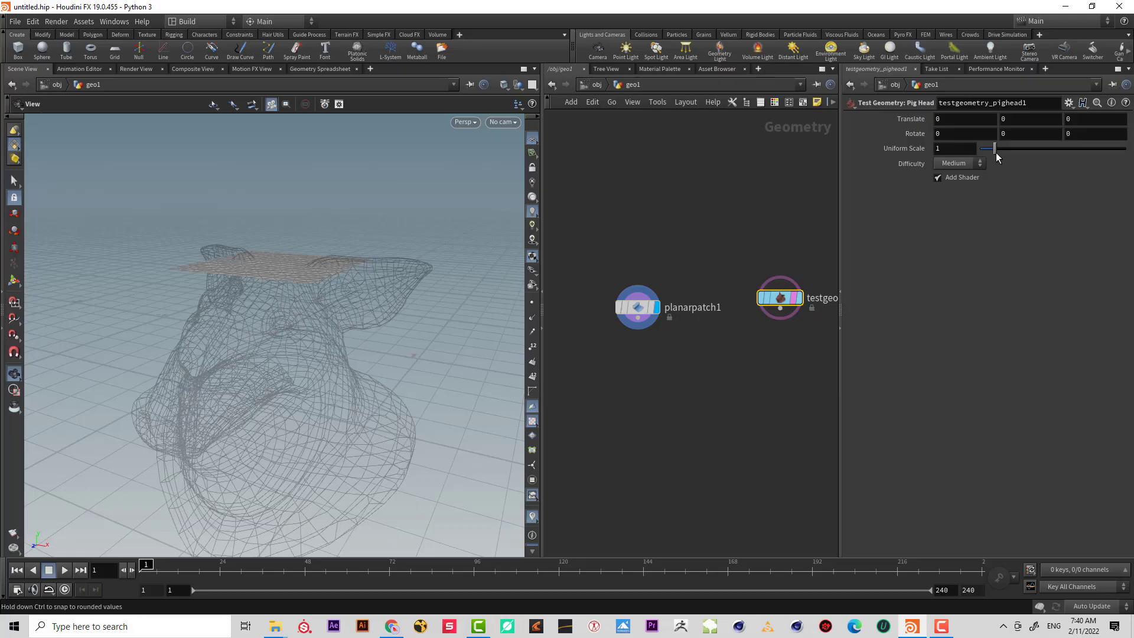
- Raise the pig head to 0.2 on Y and reduce its uniform scale to 0.2
drag(996, 152, 986, 156)
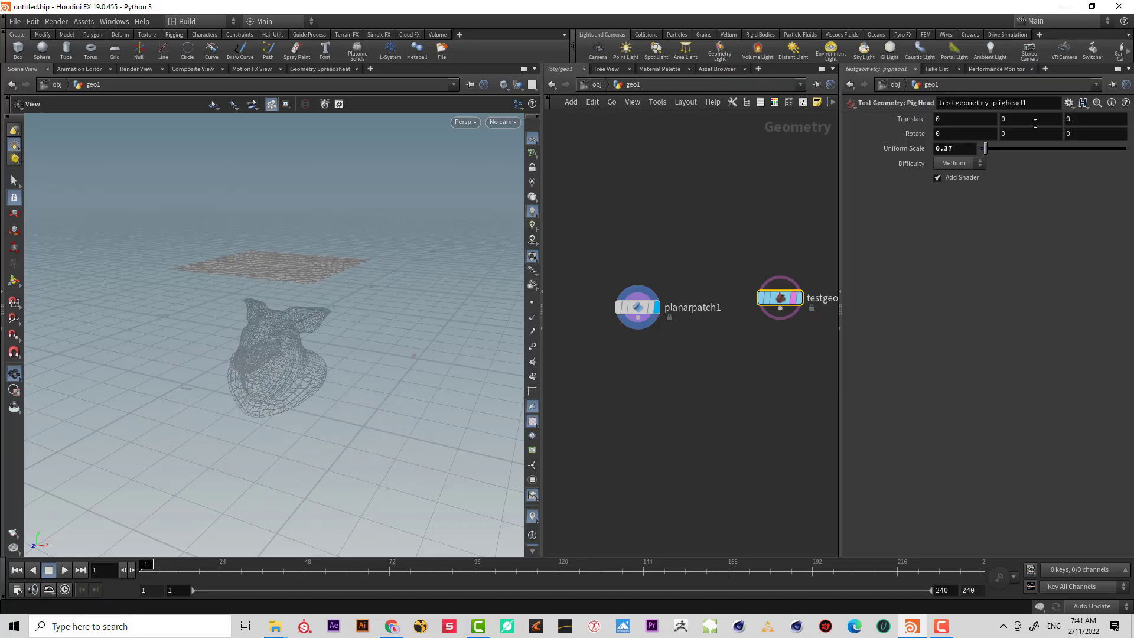
middle_drag(1036, 122, 1046, 139)
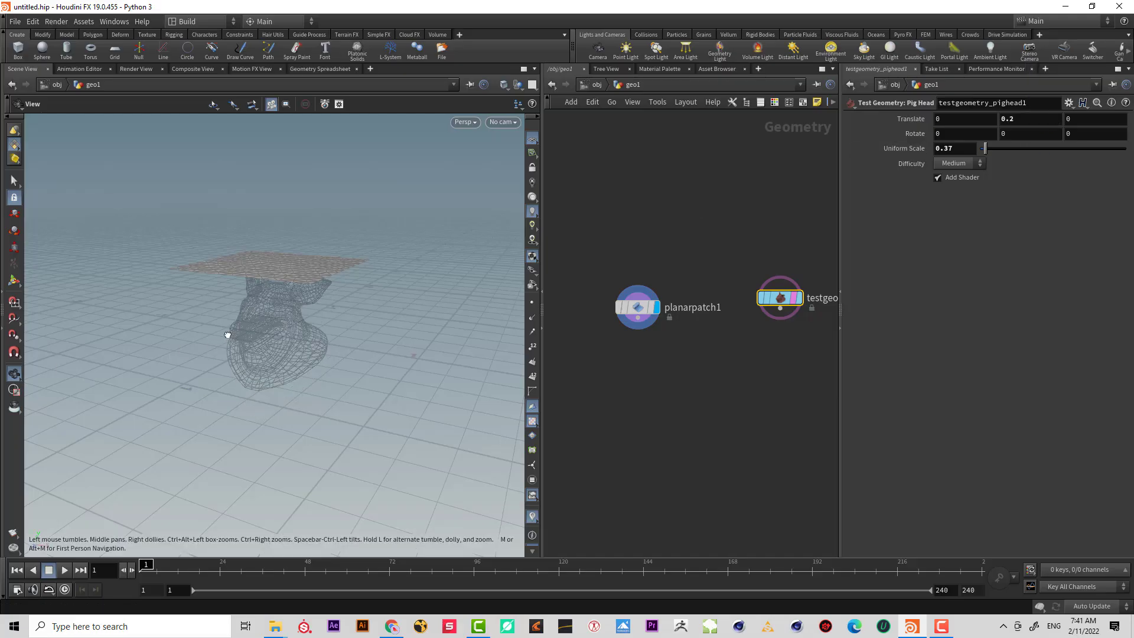
mouse_move(228, 330)
mouse_down()
mouse_move(279, 303)
mouse_move(273, 329)
mouse_move(213, 319)
mouse_move(223, 324)
mouse_up()
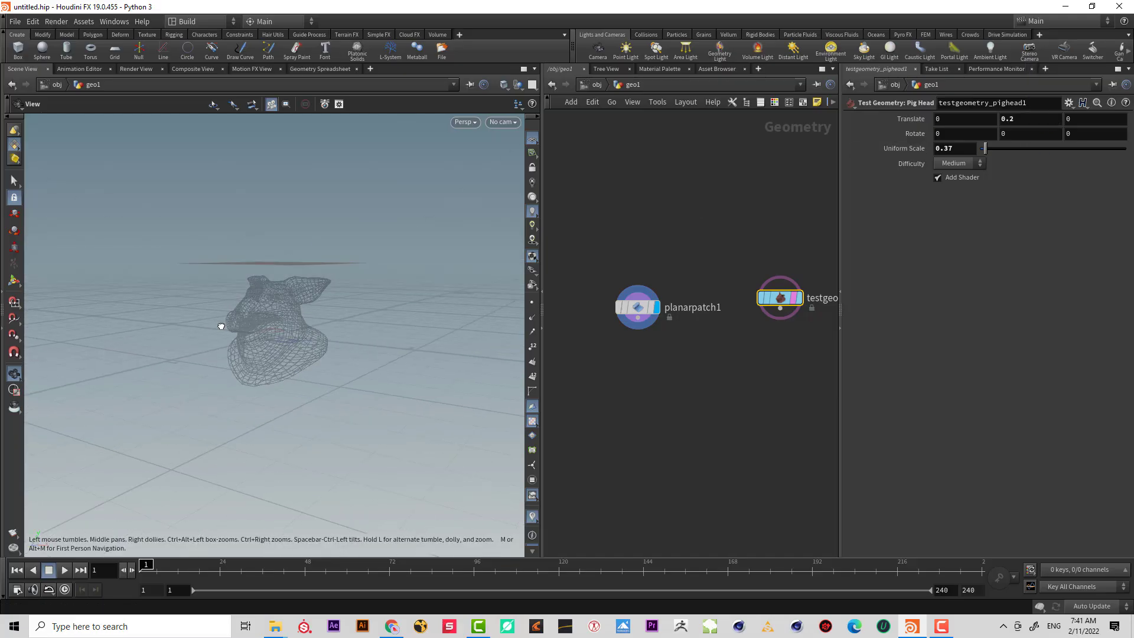
double_click(959, 148)
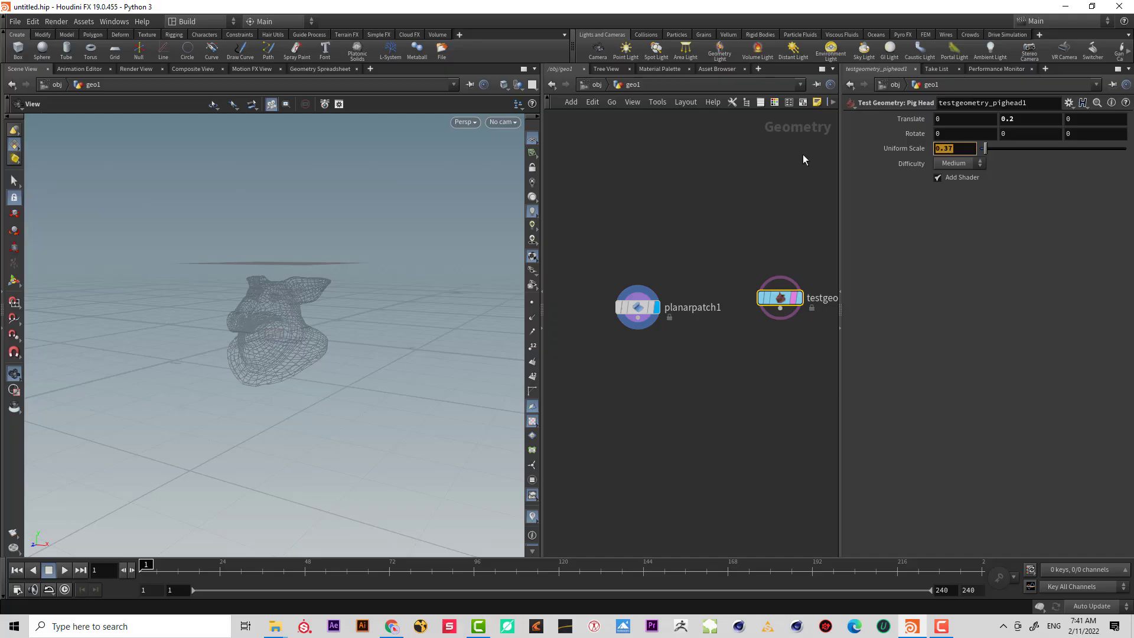
text(.2)
key(Return)
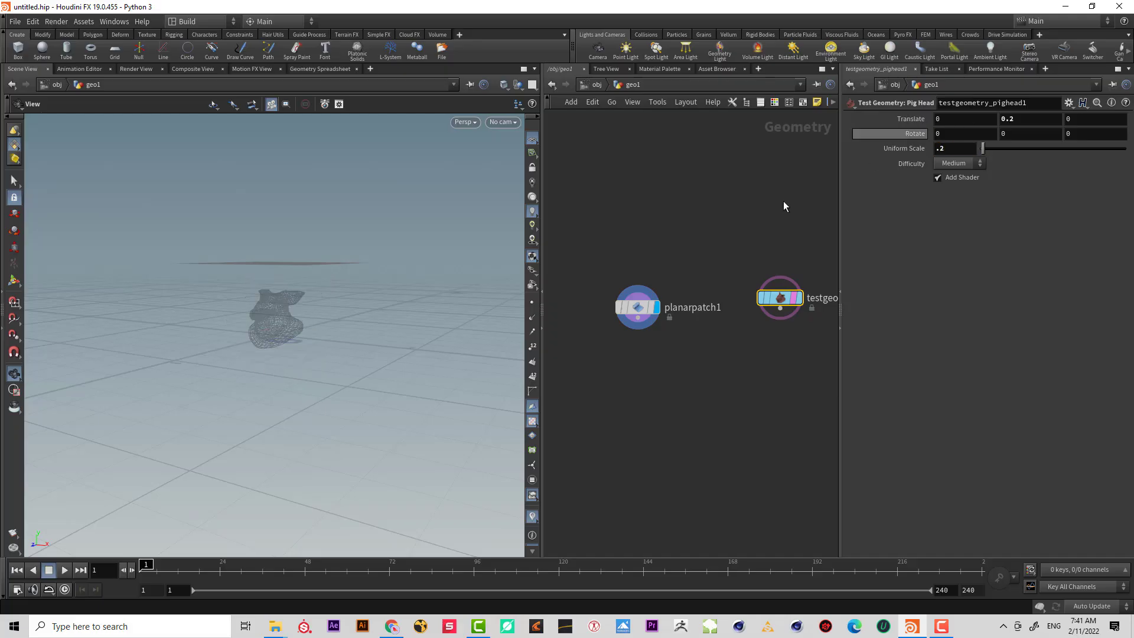
- Set the pig head's Y translation to 0.25, just beneath the patch
drag(246, 311, 313, 296)
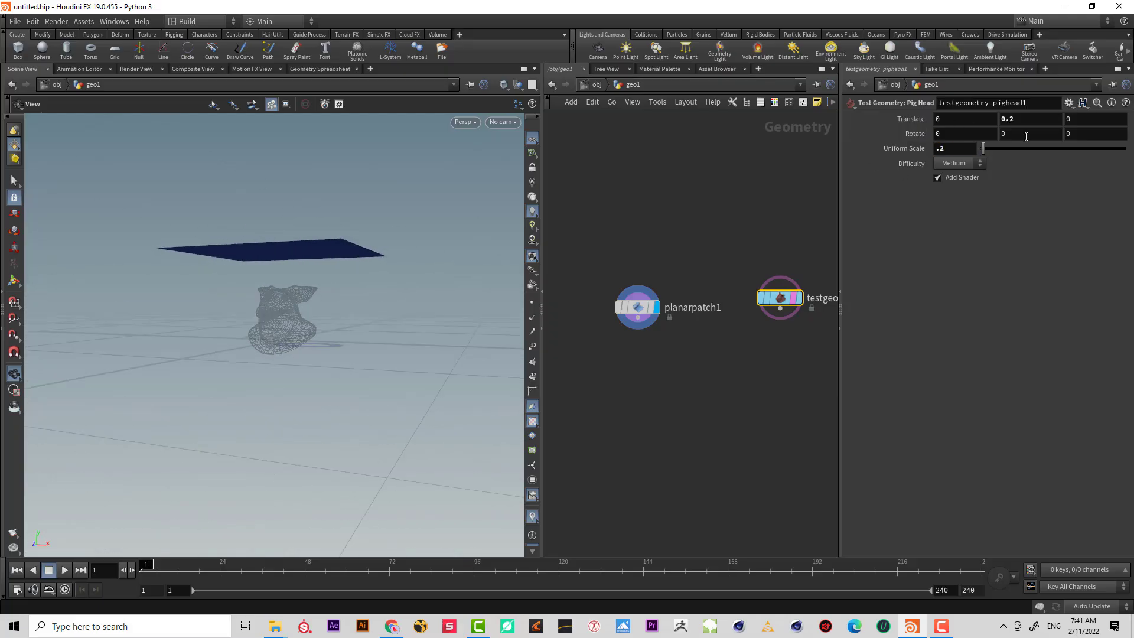
mouse_move(1015, 118)
middle_down()
mouse_move(1037, 119)
mouse_move(1010, 117)
middle_up()
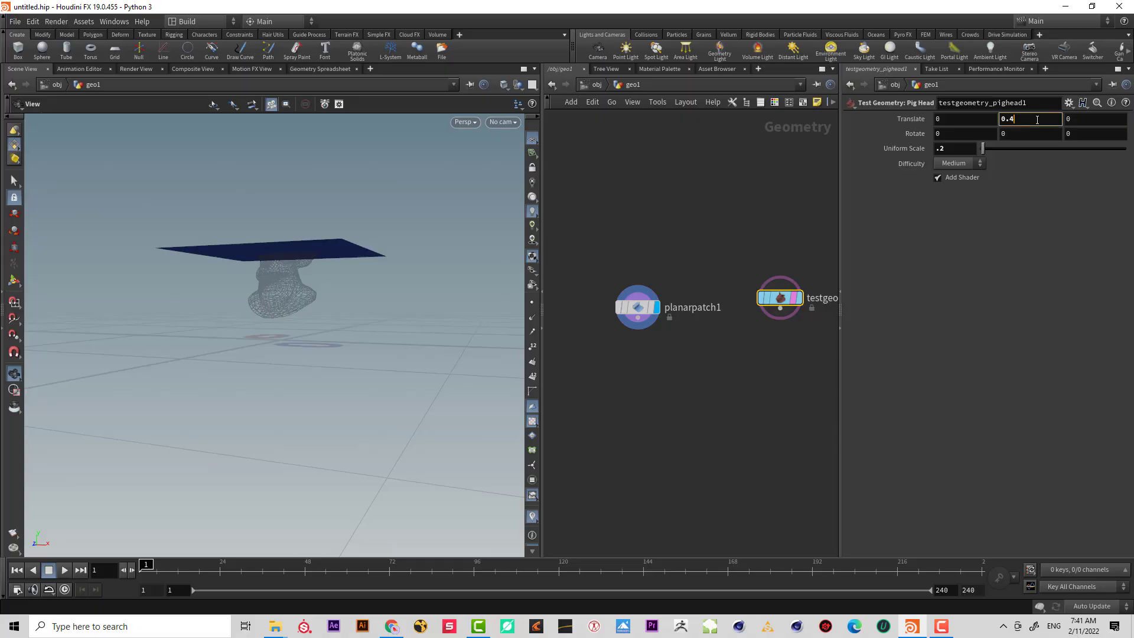
text(2)
key(Return)
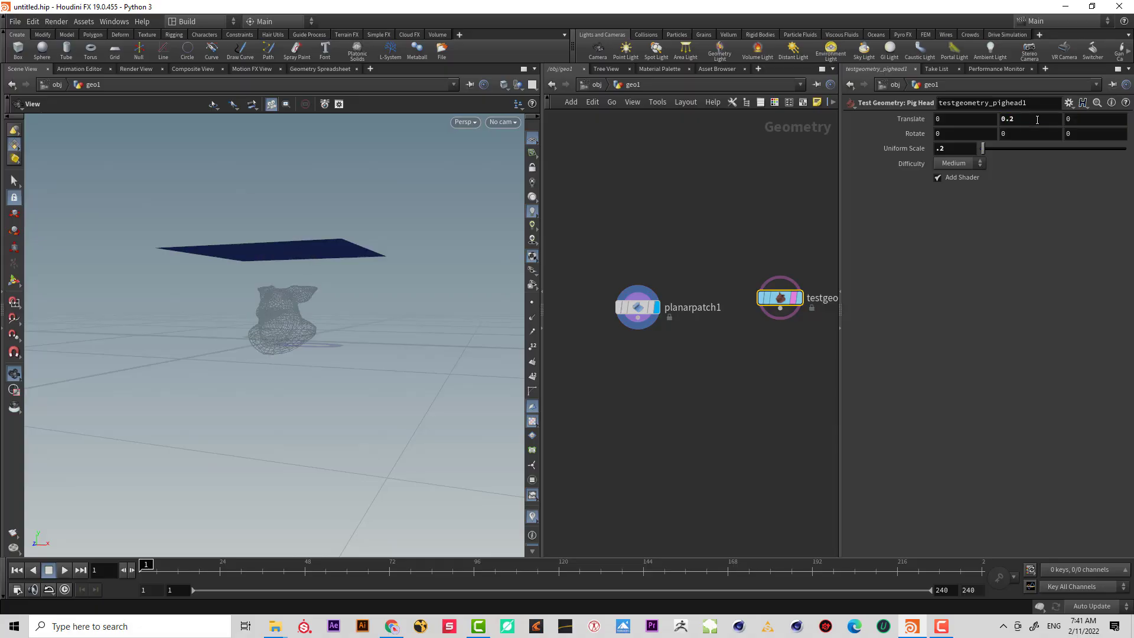
text(5)
key(Return)
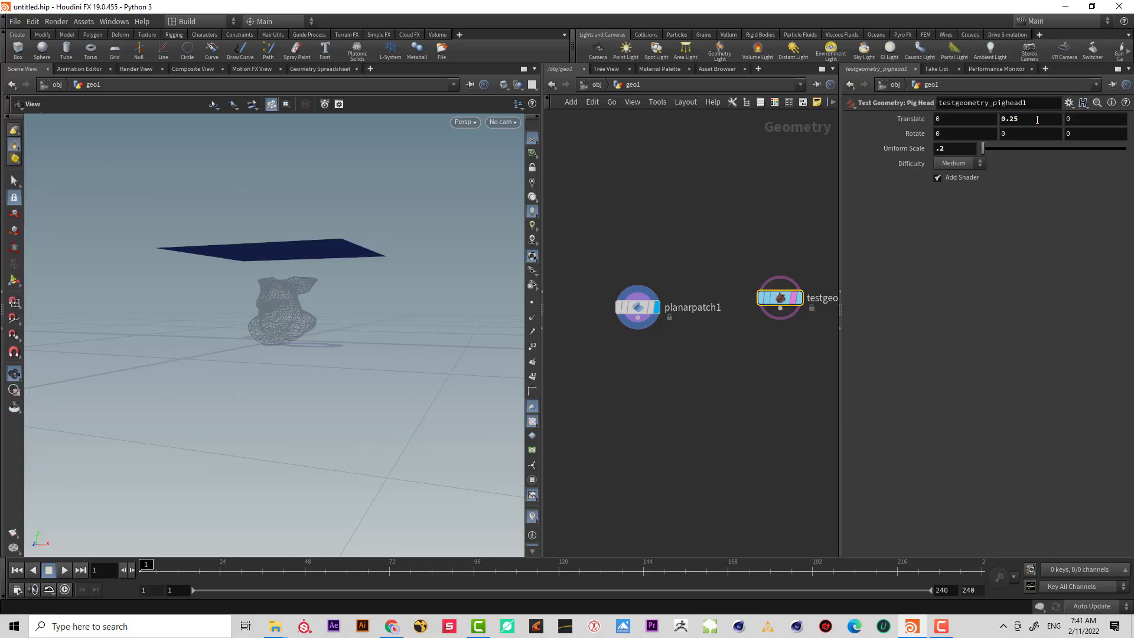
- Refine the planar patch mesh by setting its edge length to 0.05
alt+drag(318, 252, 378, 272)
click(655, 321)
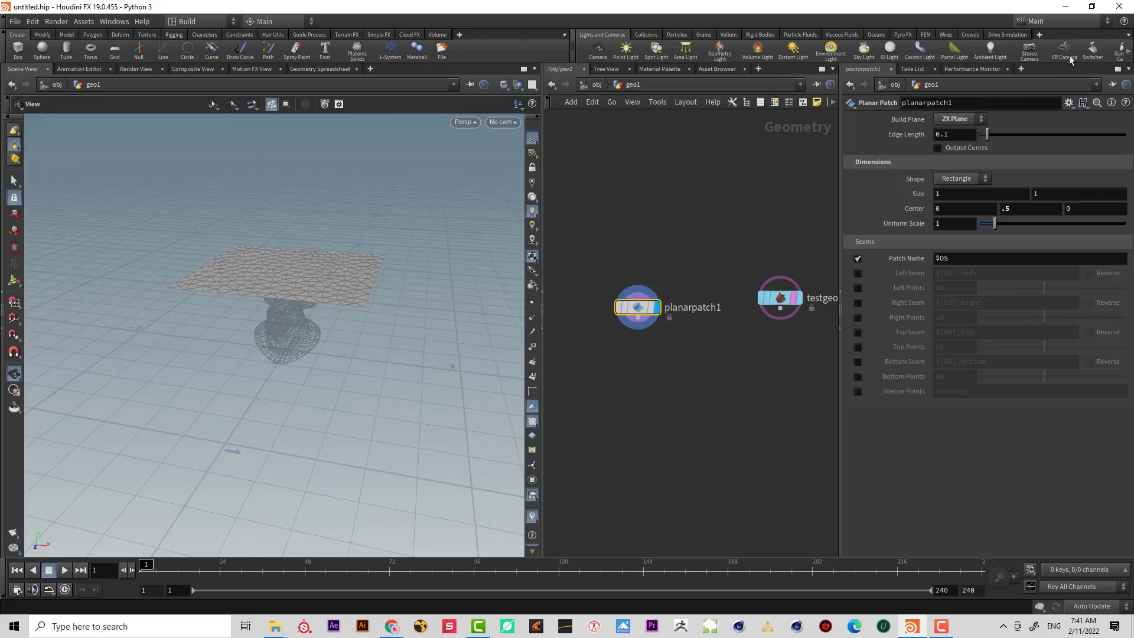
click(947, 134)
text(05)
key(Return)
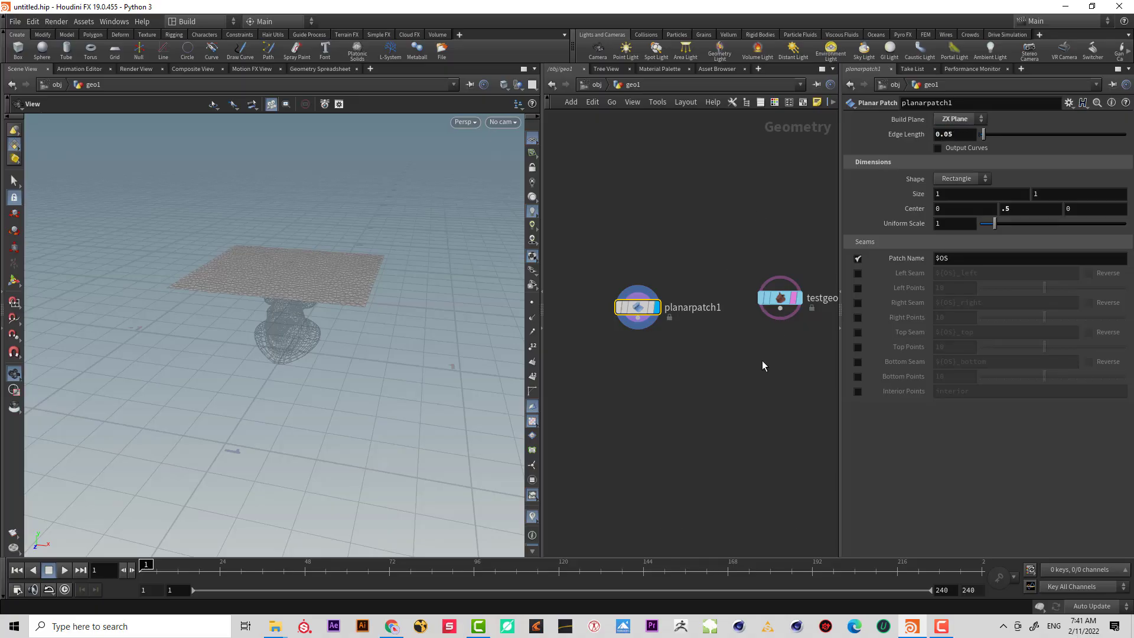
- Widen the network area and add a Vellum Constraints node below the planar patch node
middle_drag(708, 343, 665, 321)
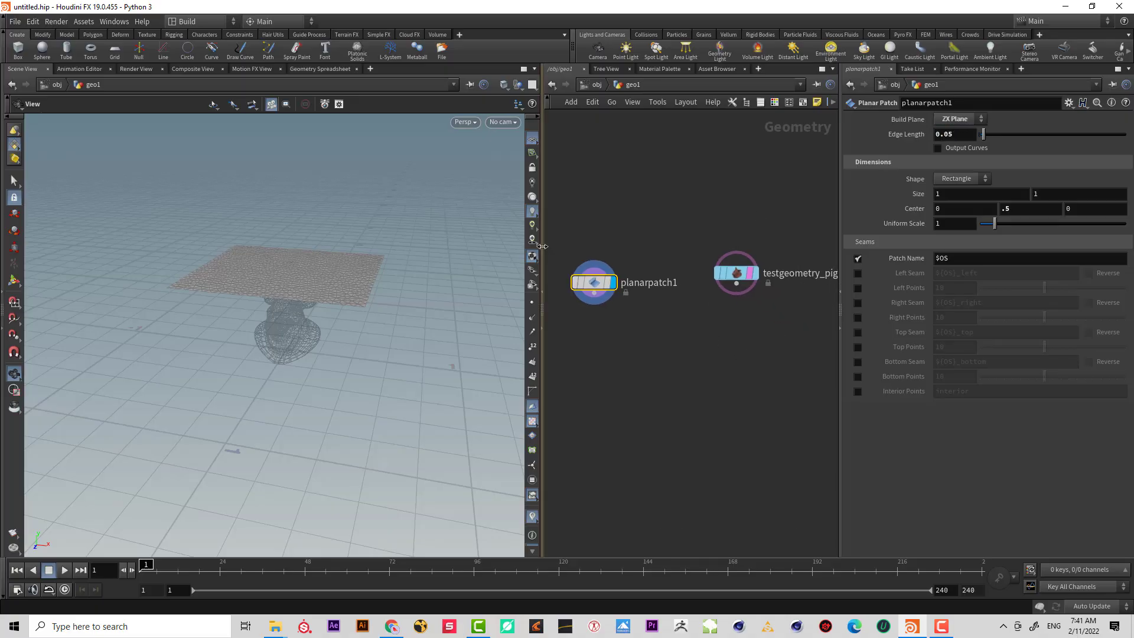
drag(542, 247, 362, 251)
middle_drag(485, 334, 493, 332)
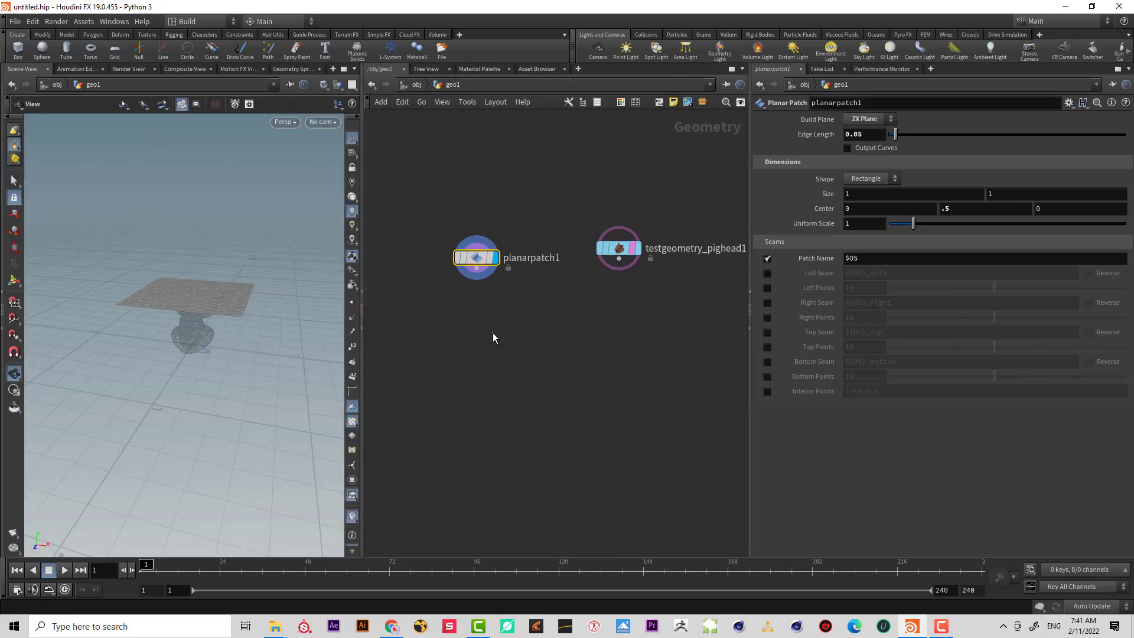
key(Tab)
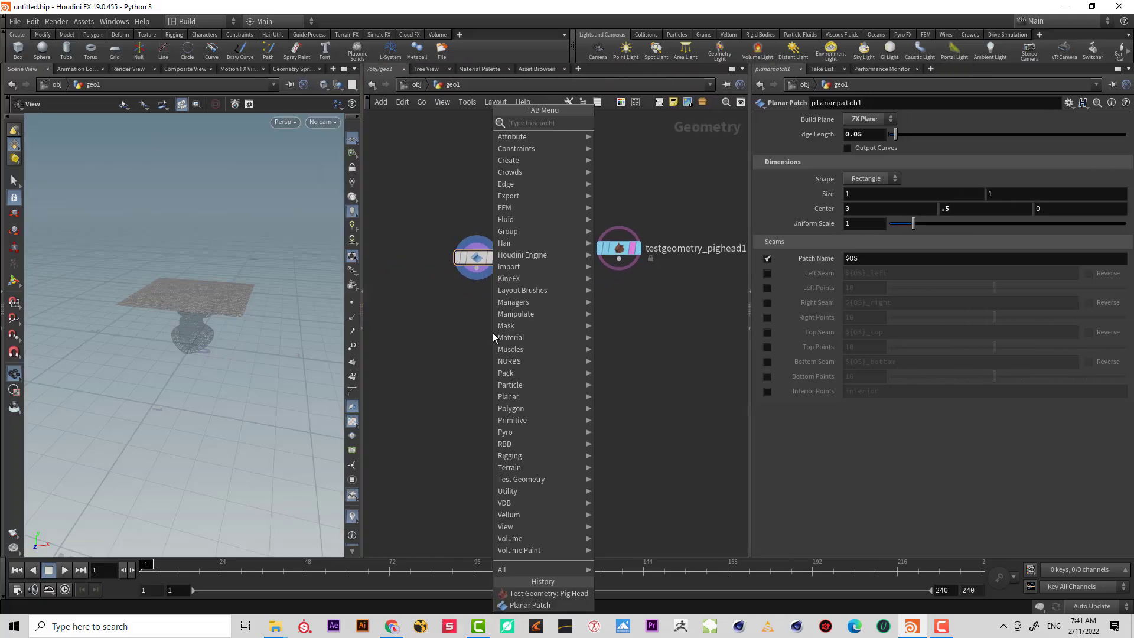
text(co)
key(BackSpace)
key(BackSpace)
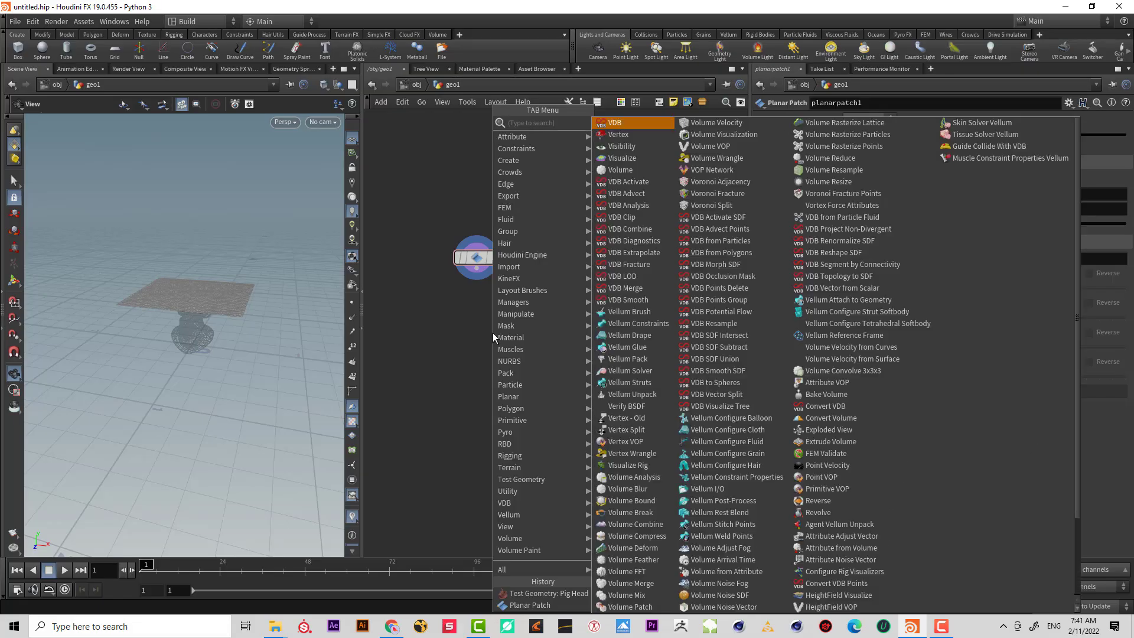
text(vc)
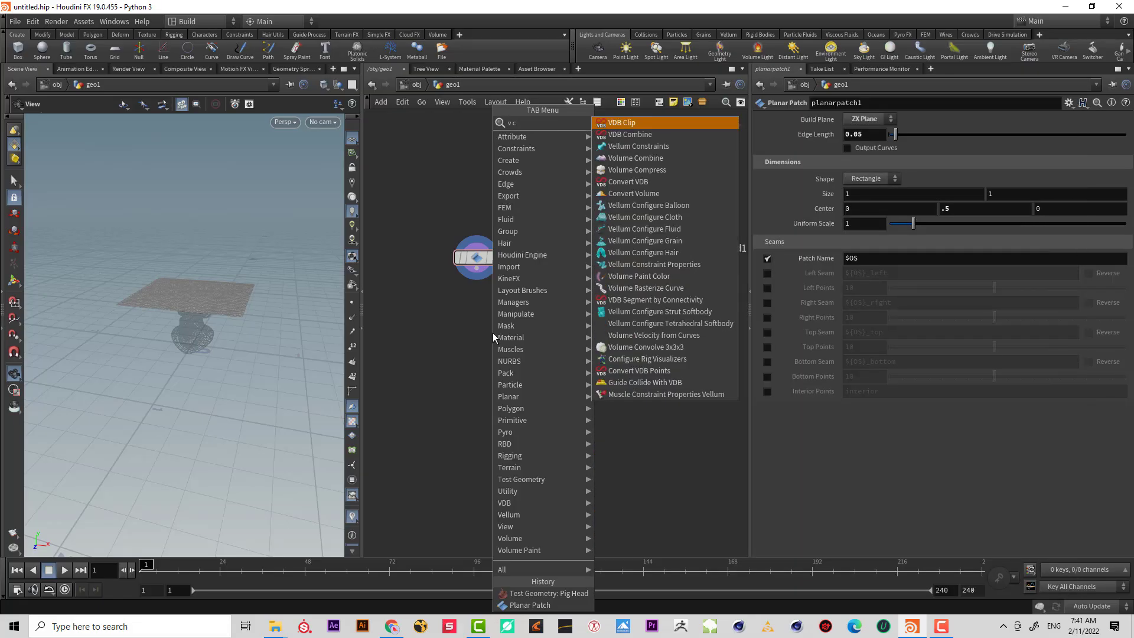
key(Down)
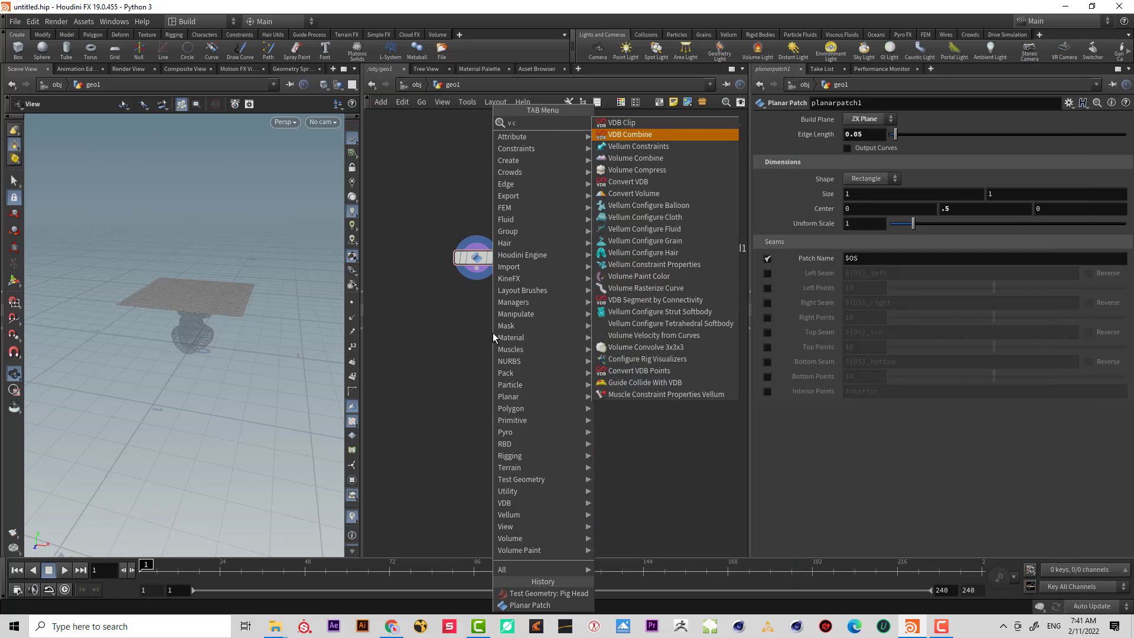
key(Return)
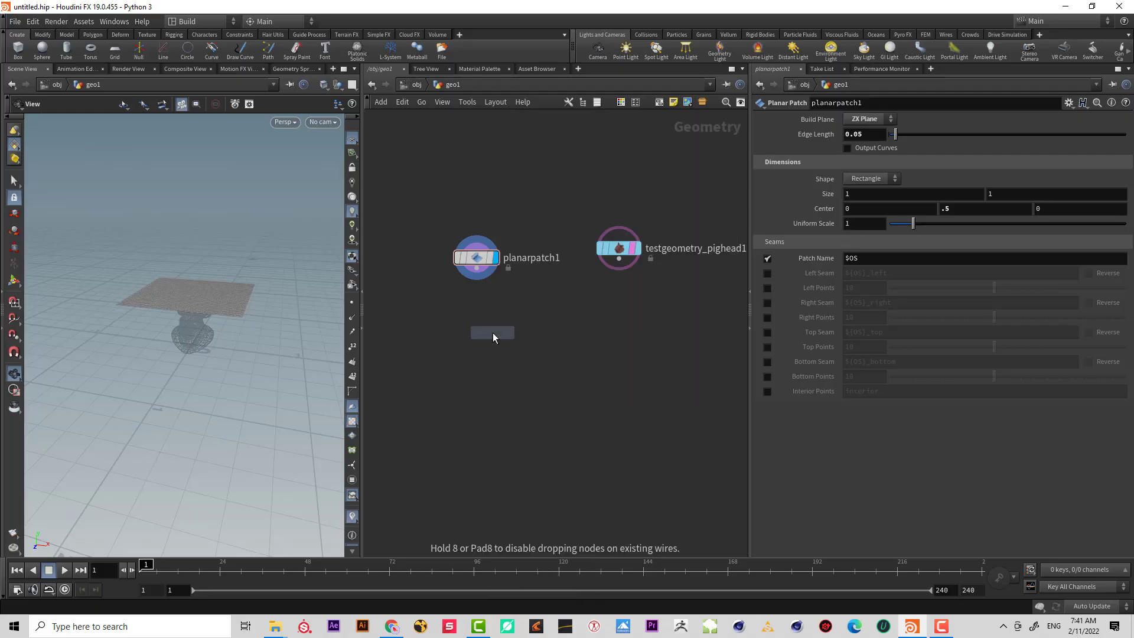
click(493, 332)
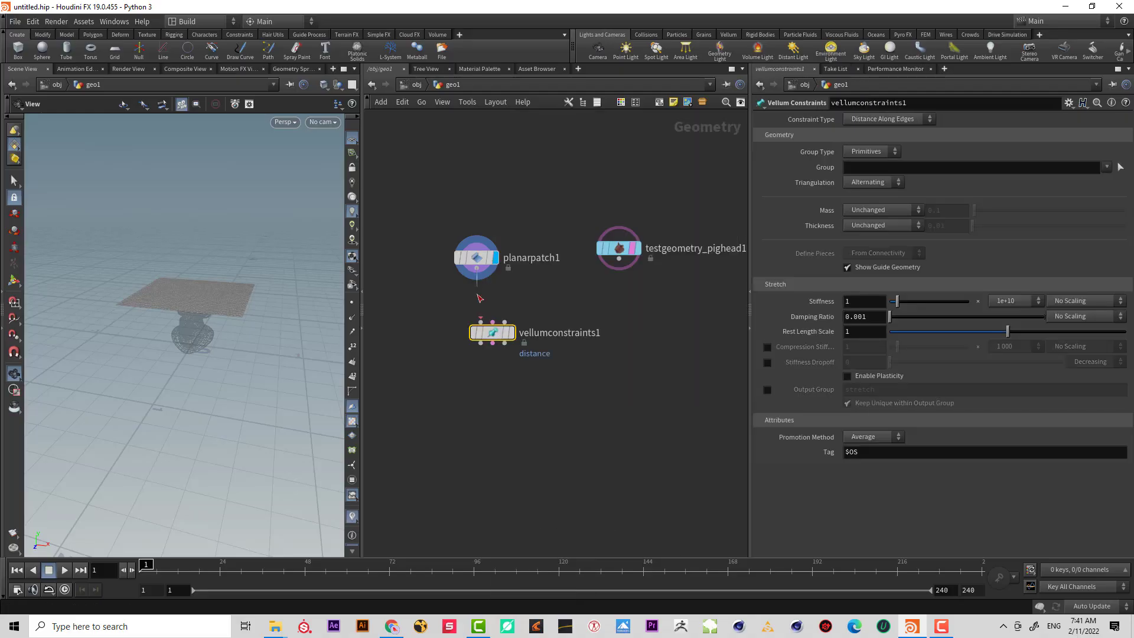
- Wire the planar patch into the constraints node's first input and the pig head into its third input
drag(476, 269, 481, 323)
click(504, 322)
click(610, 261)
- Add a Vellum Solver node below the constraints node, connected to its outputs
click(481, 343)
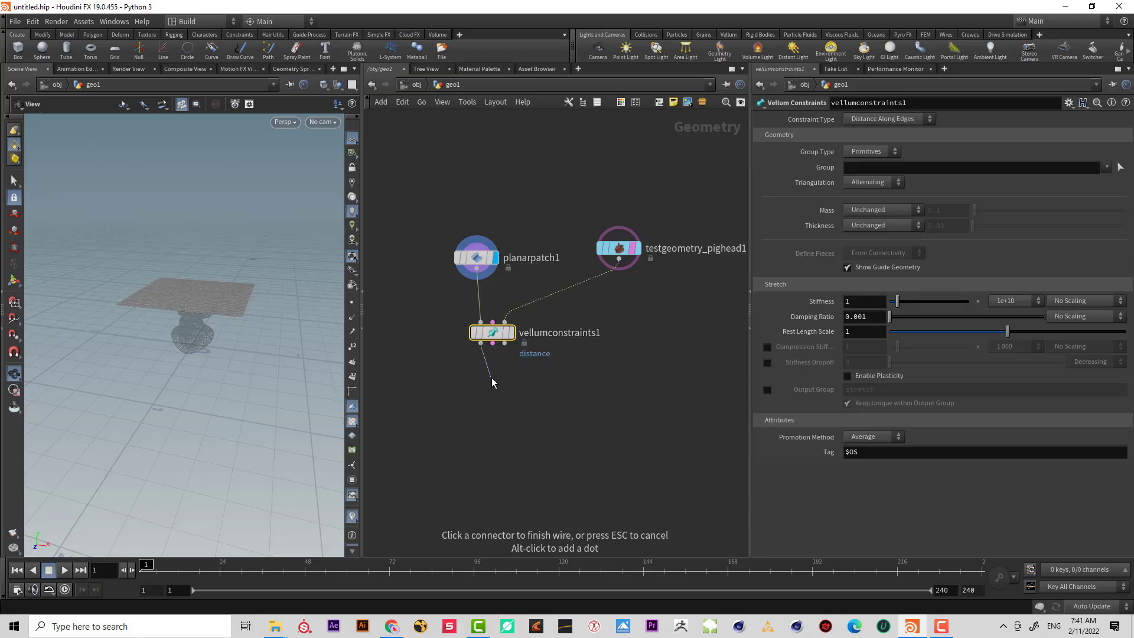
key(Tab)
text(vellum so)
key(Return)
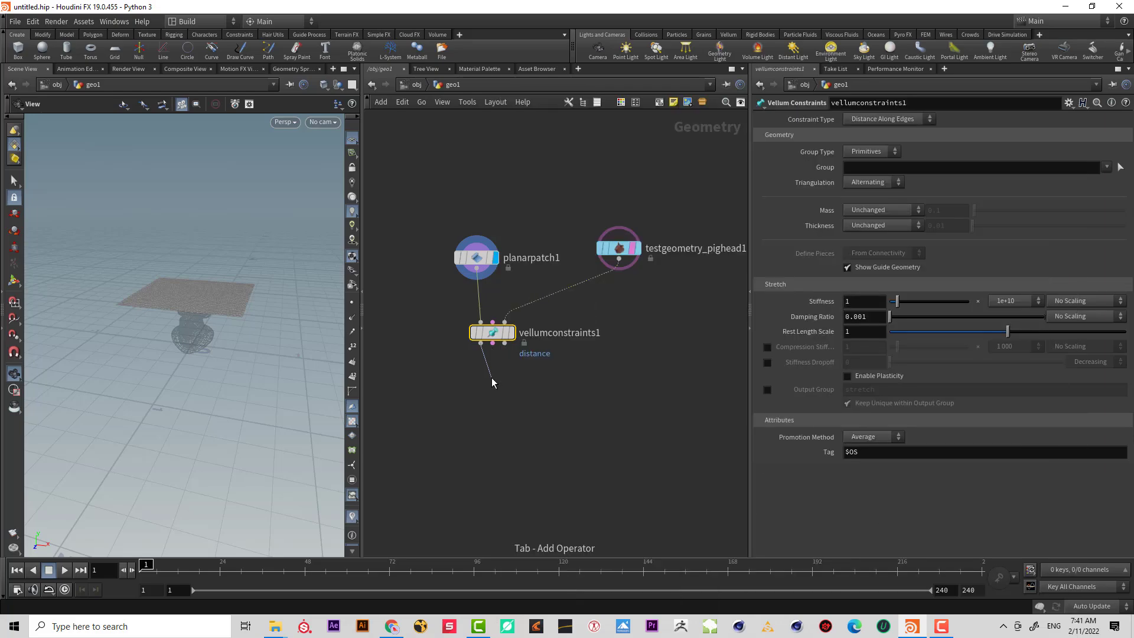
click(491, 378)
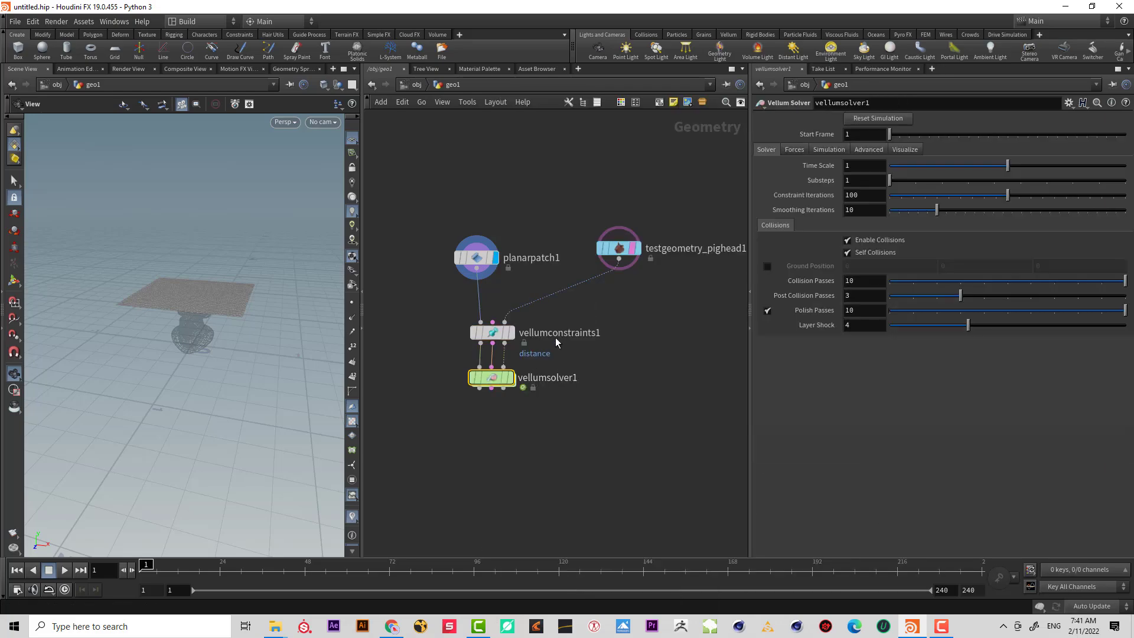
- Display the Vellum Solver's result in the viewport and enable its ground position for collisions
click(492, 332)
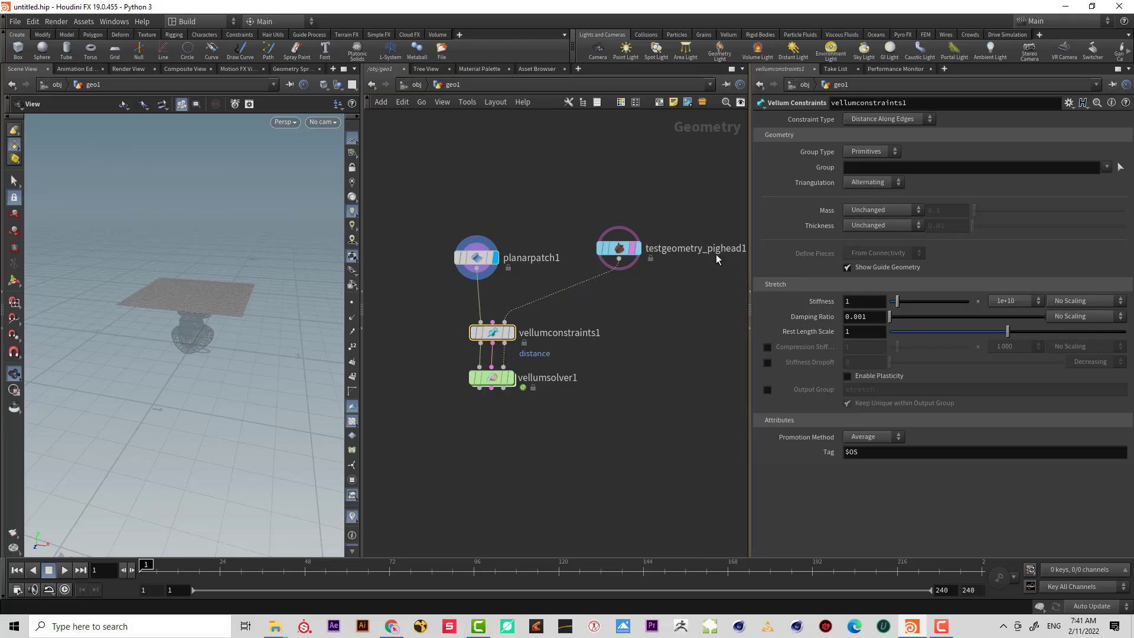
scroll(196, 313, up, 4)
drag(204, 312, 267, 253)
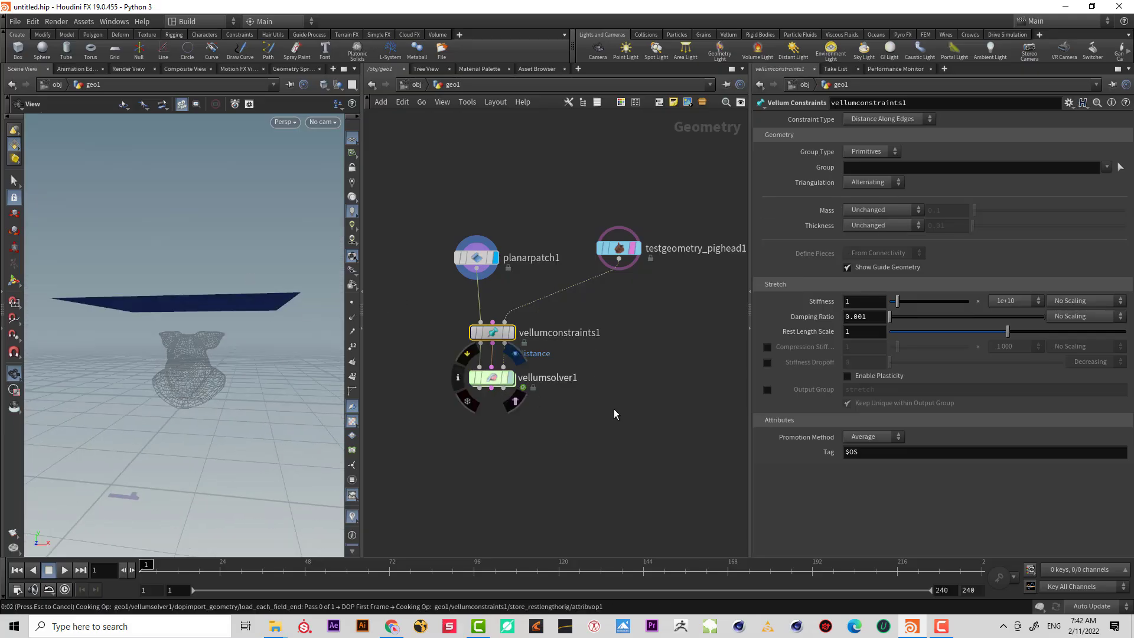
click(491, 378)
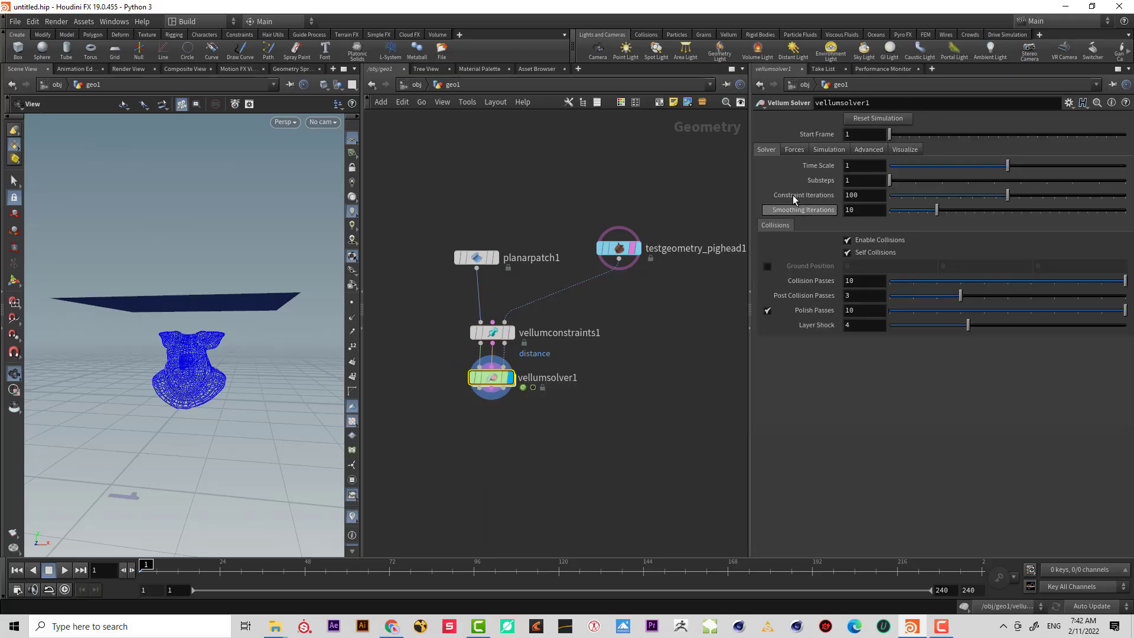
click(766, 267)
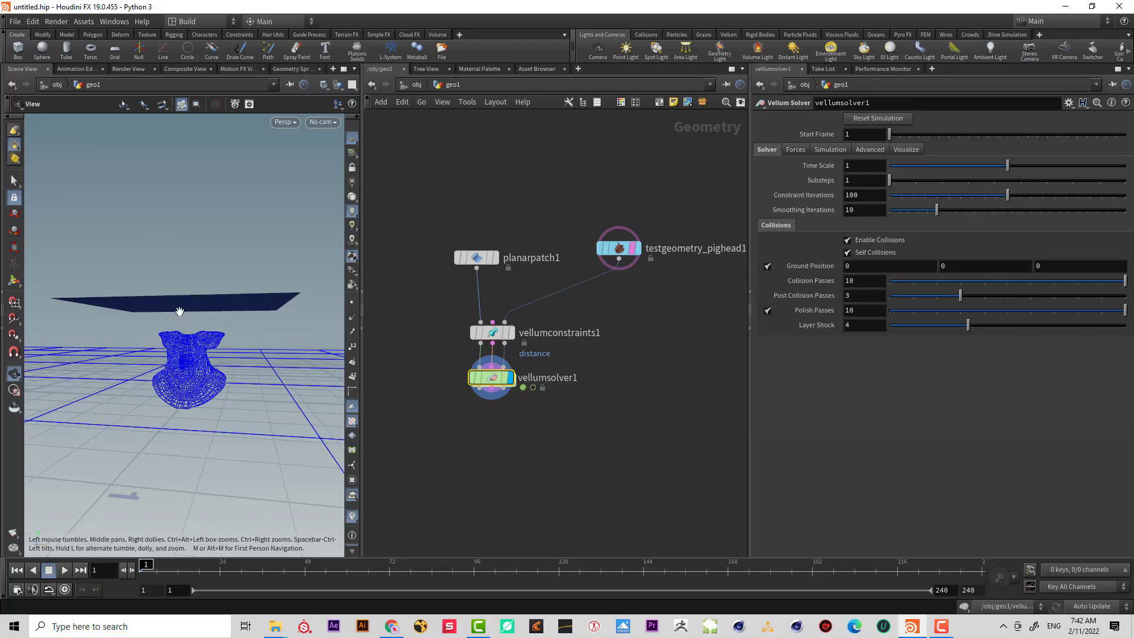
- Play the simulation for about 34 frames and examine how the patch drapes over the pig head
drag(180, 311, 171, 407)
click(65, 571)
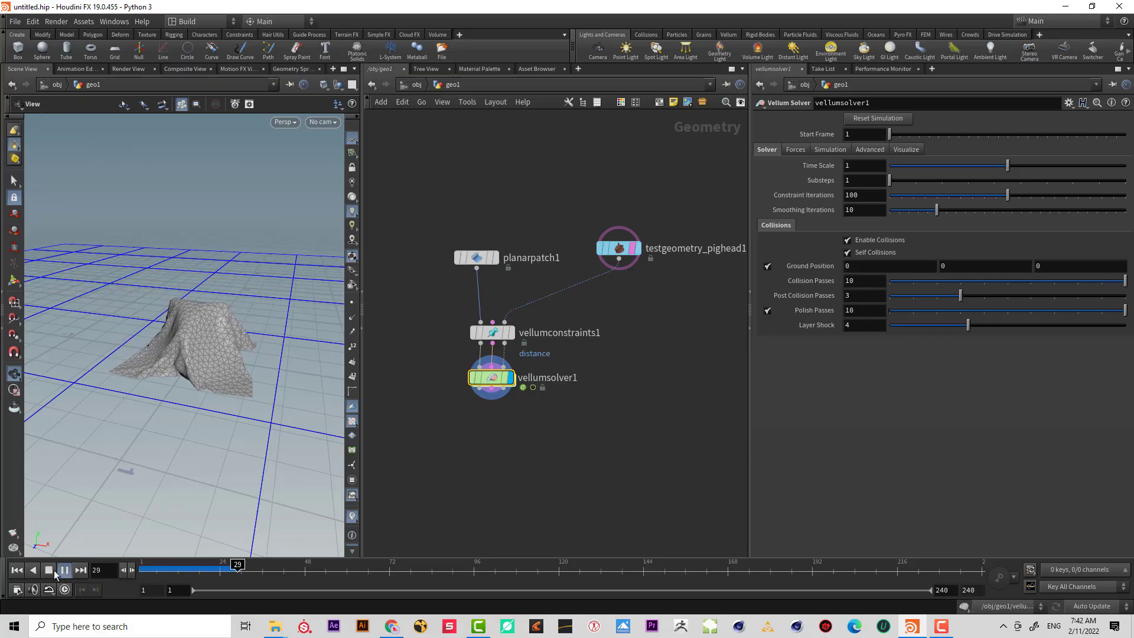
click(65, 571)
drag(219, 355, 195, 328)
- Move the Vellum Solver farther down and display the constraints node's second output through a new Null node
drag(490, 380, 487, 436)
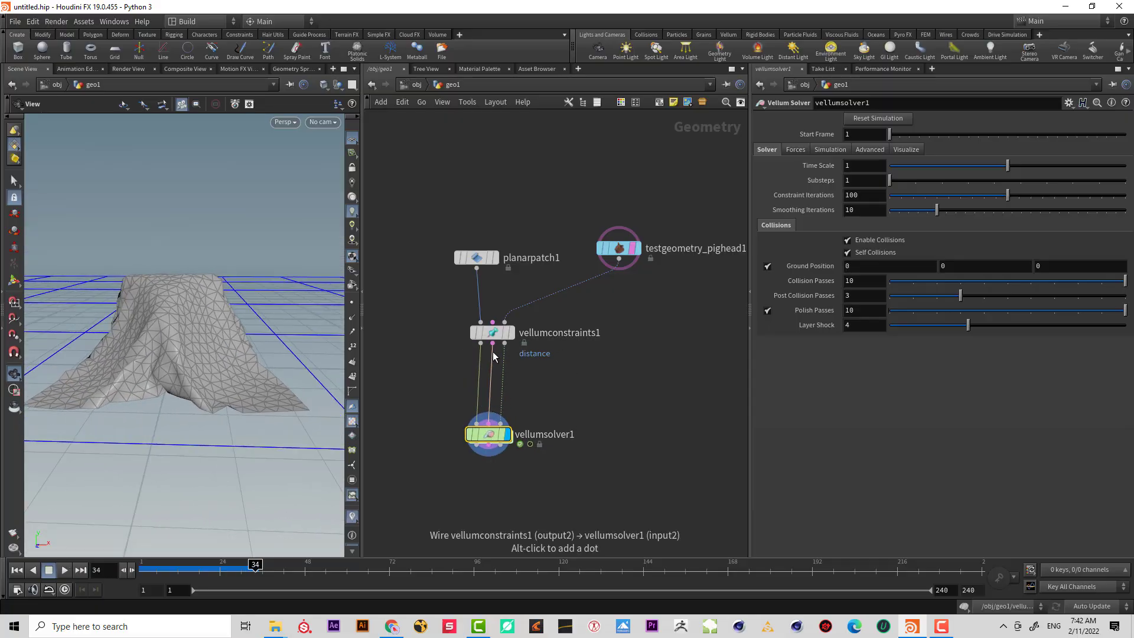
drag(492, 343, 581, 400)
text(null)
key(Return)
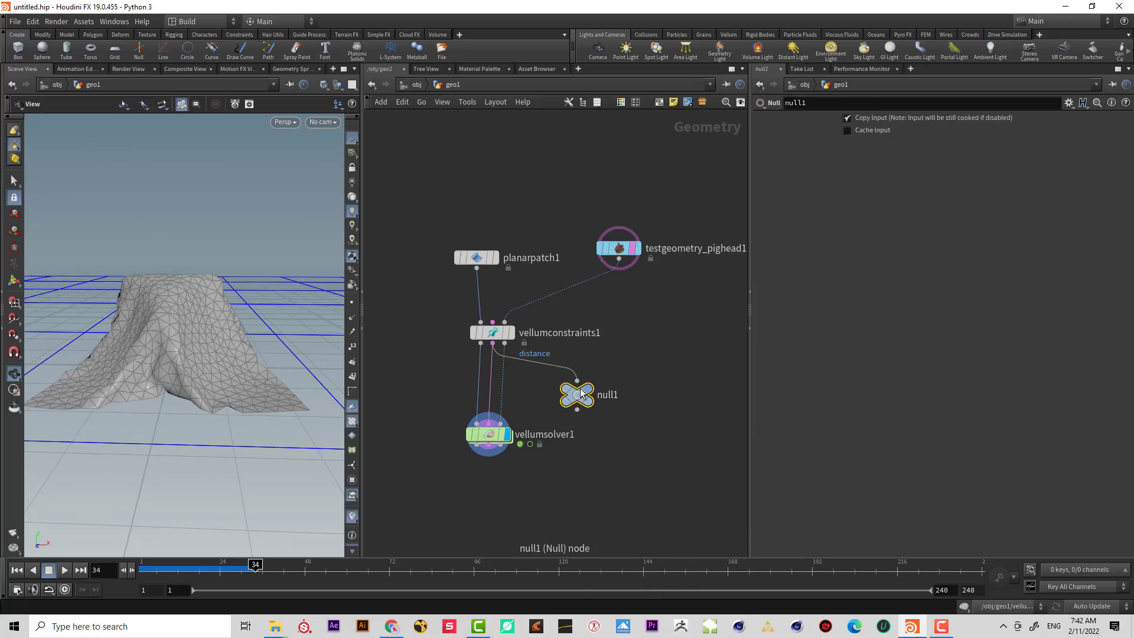
click(601, 371)
drag(221, 274, 207, 332)
right_drag(167, 256, 342, 245)
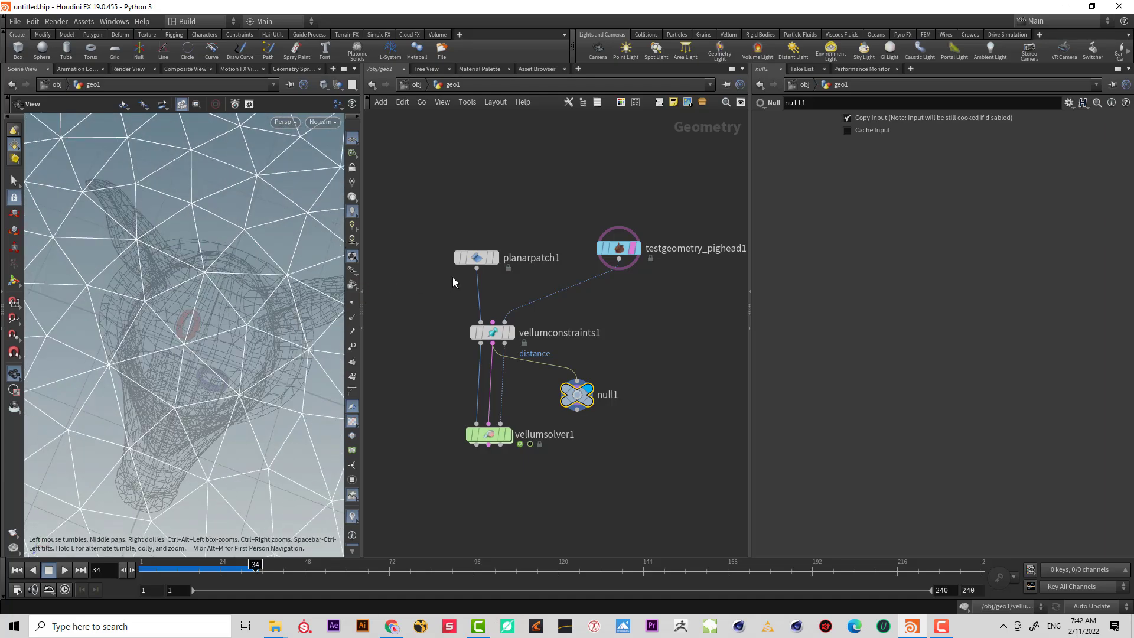
- Examine the distance constraints on the patch and review the constraint types offered by the Vellum Constraints node
click(467, 340)
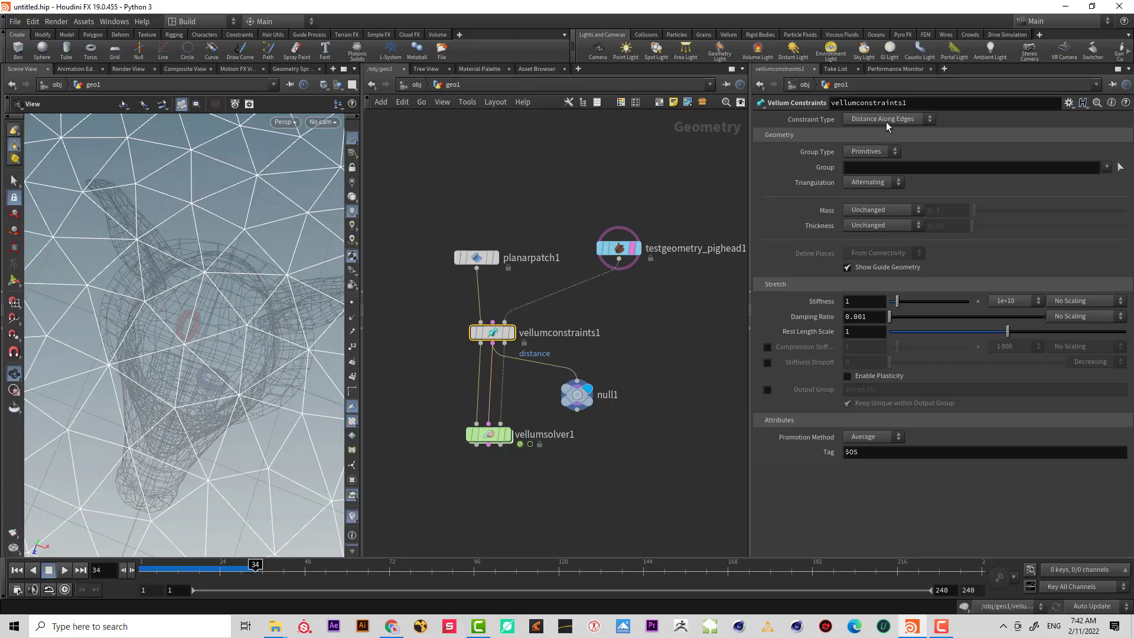
right_drag(269, 314, 210, 332)
drag(210, 331, 241, 308)
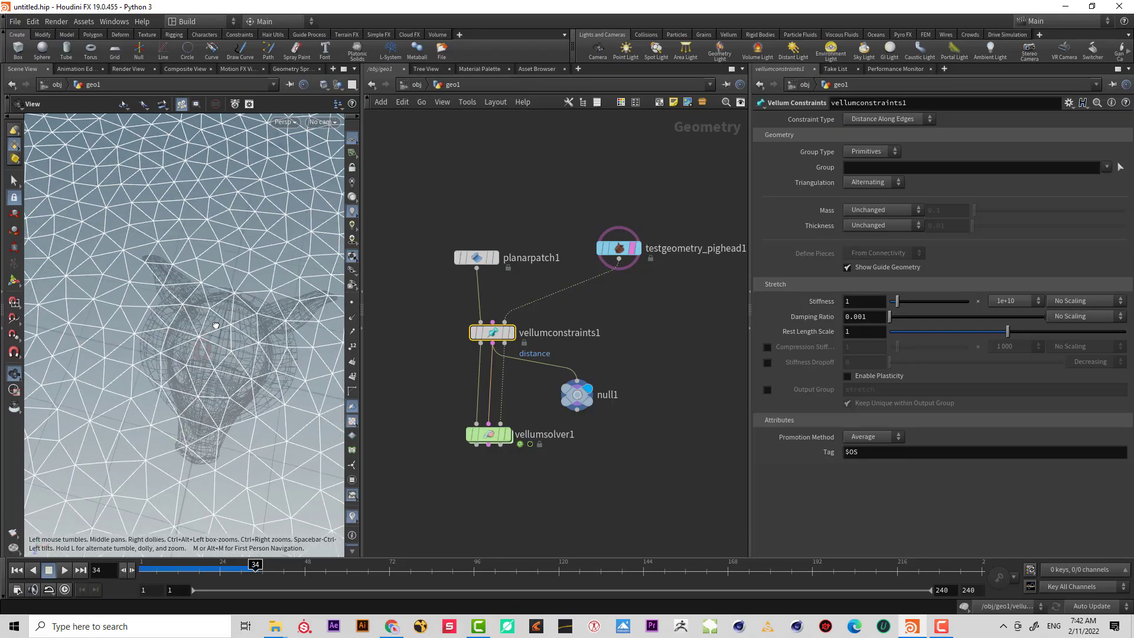
click(902, 120)
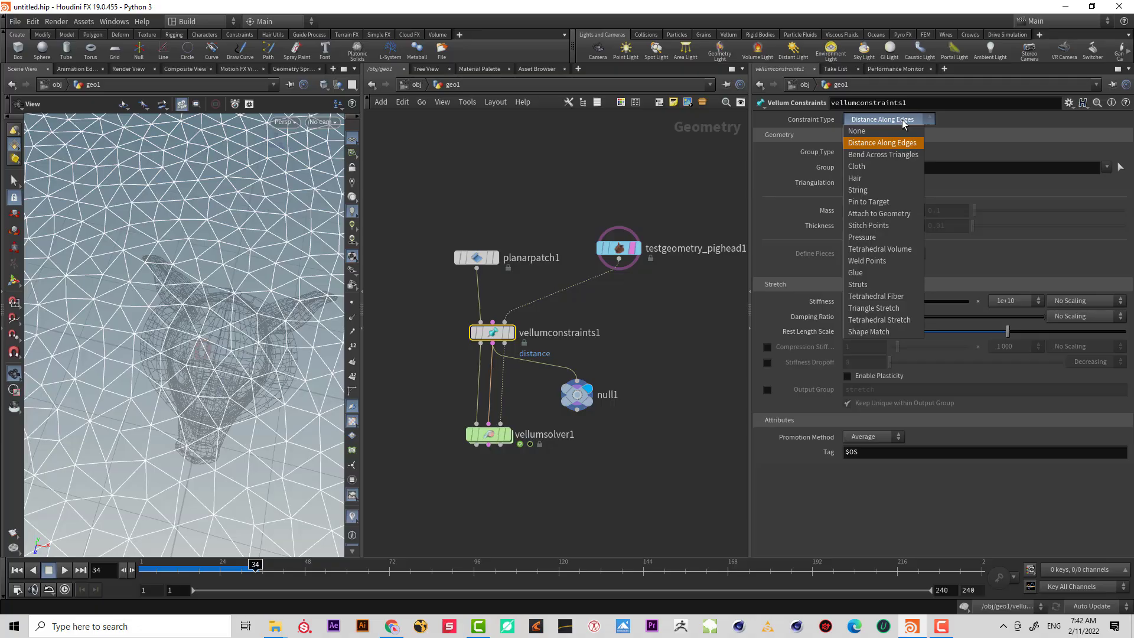
click(902, 119)
- Delete the Null node attached to the constraints node's second output
middle_drag(670, 347, 638, 334)
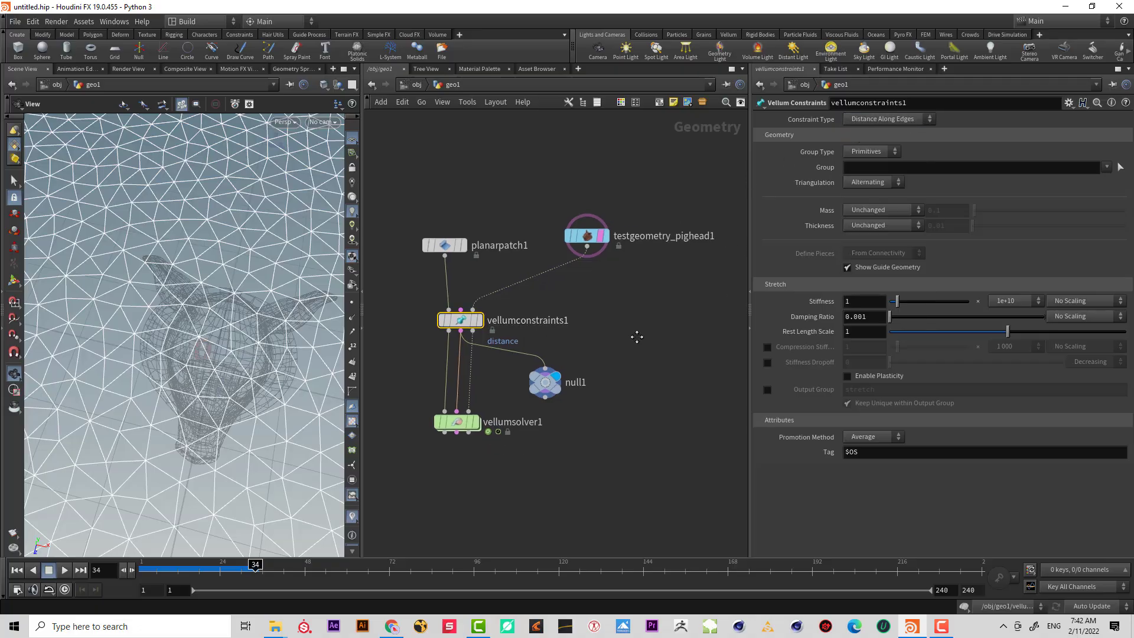
scroll(649, 328, down, 3)
click(573, 369)
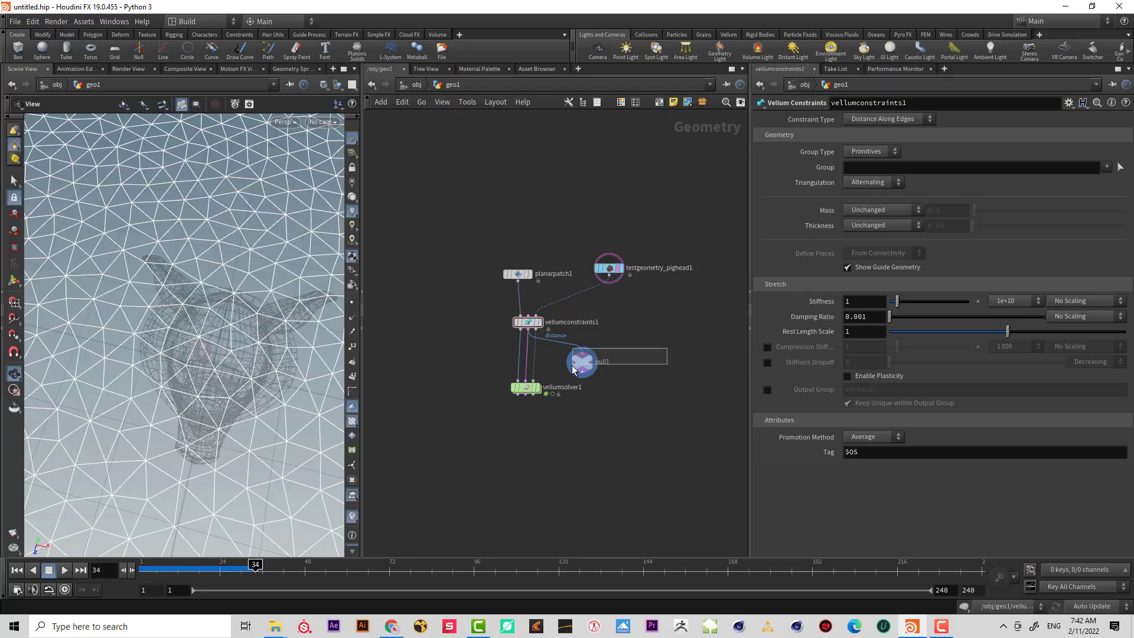
key(Delete)
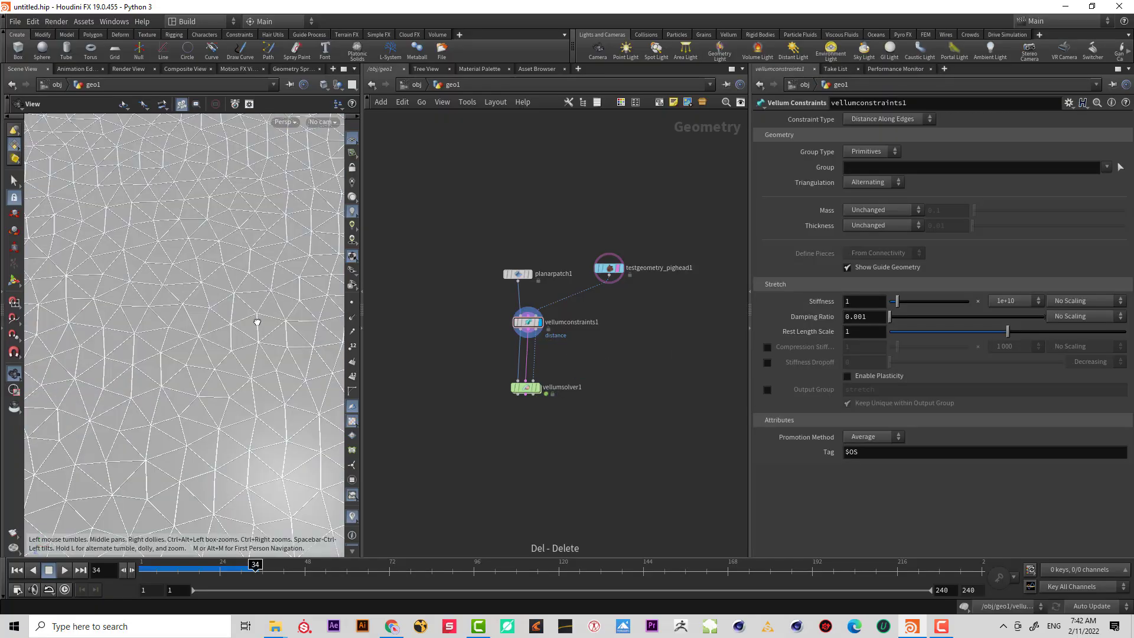
drag(258, 320, 298, 300)
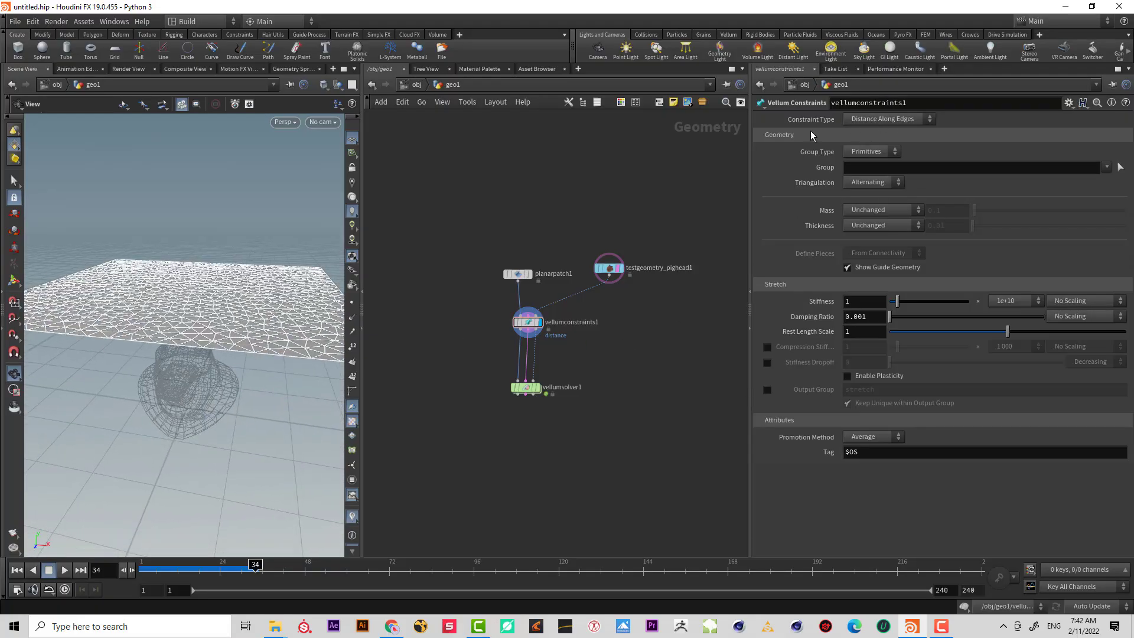
- Insert a second Vellum Constraints node between the first one and the solver, with constraint type Bend Across Triangles
middle_drag(623, 362, 562, 355)
key(Tab)
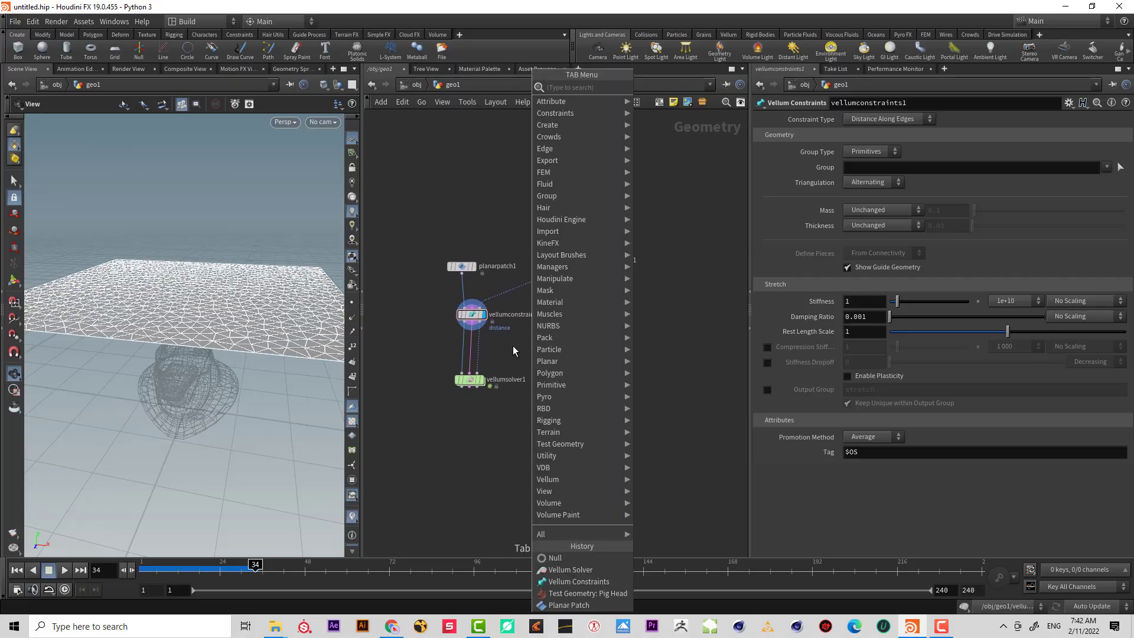
text(ve co)
key(Return)
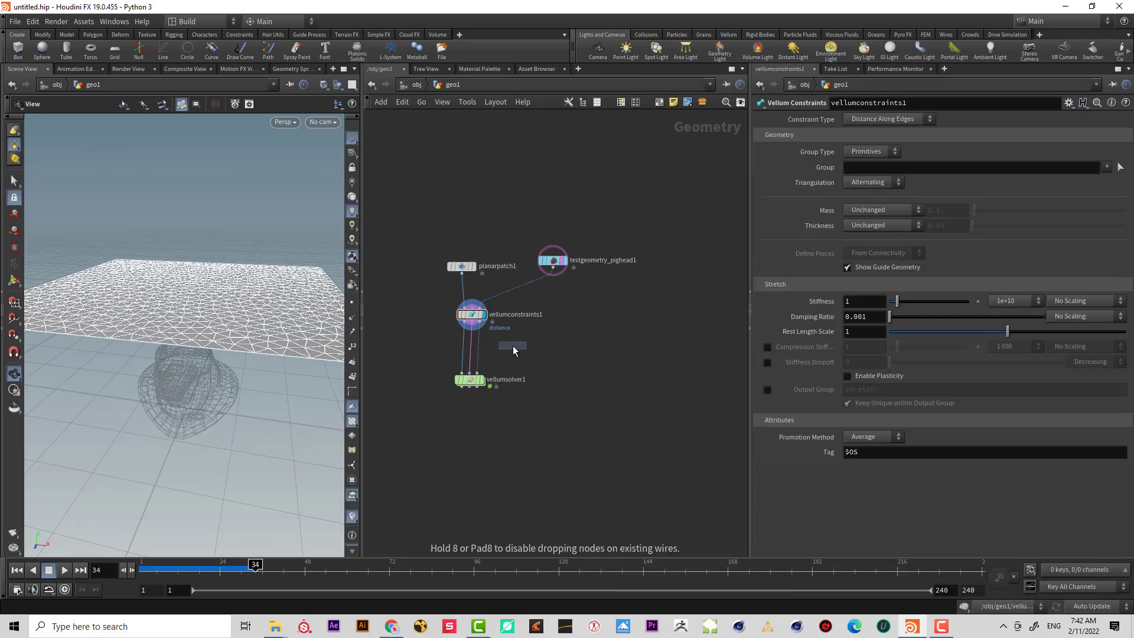
click(469, 346)
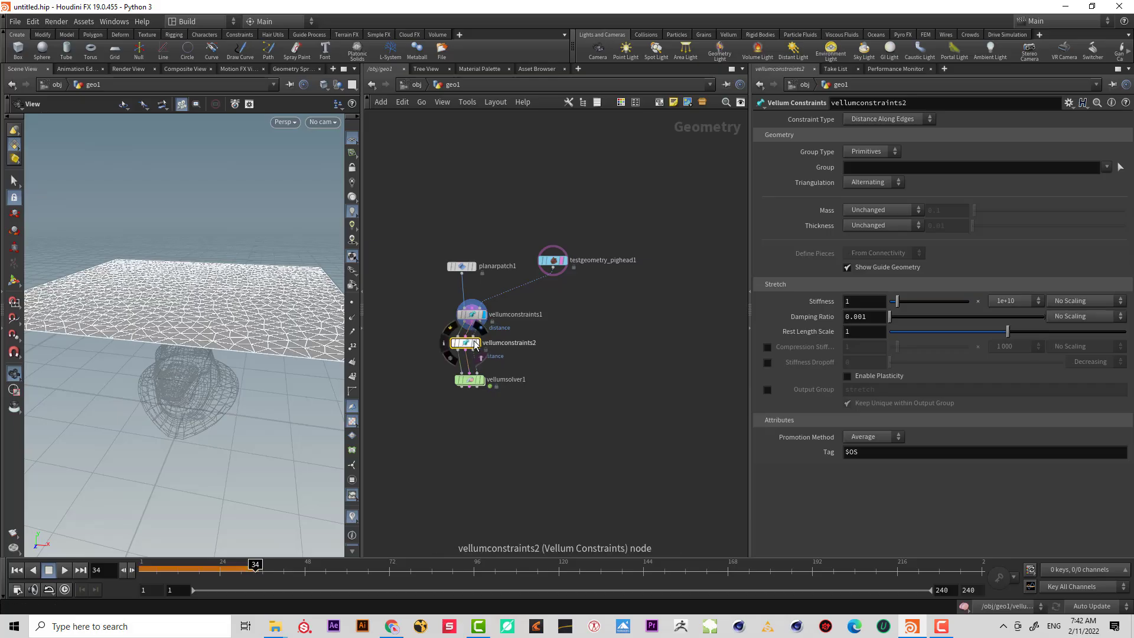
click(868, 120)
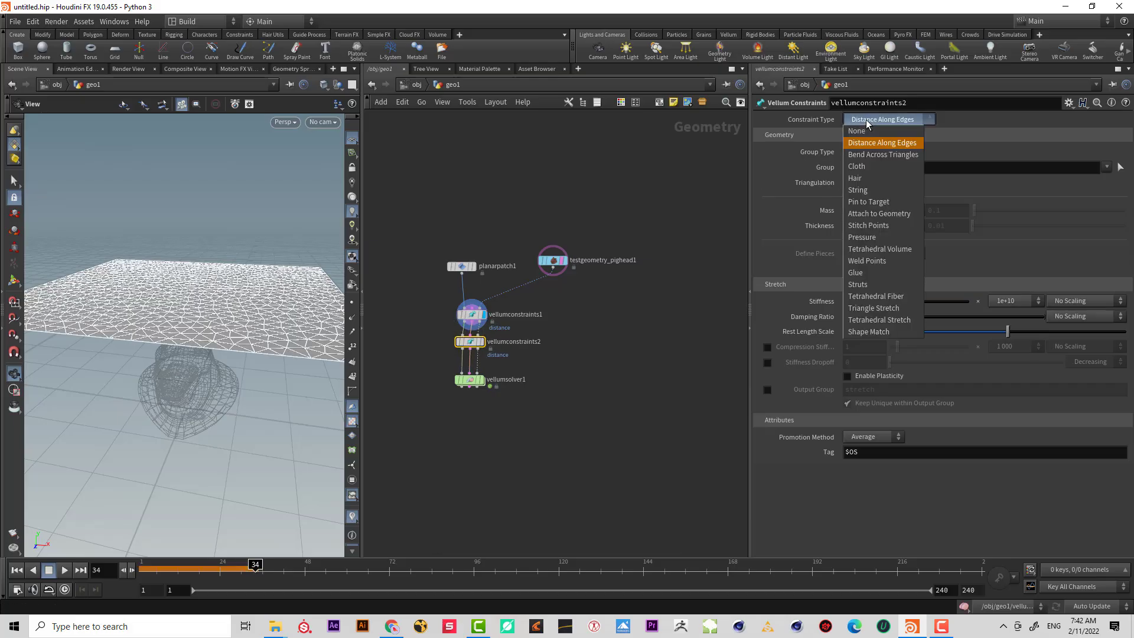
click(883, 154)
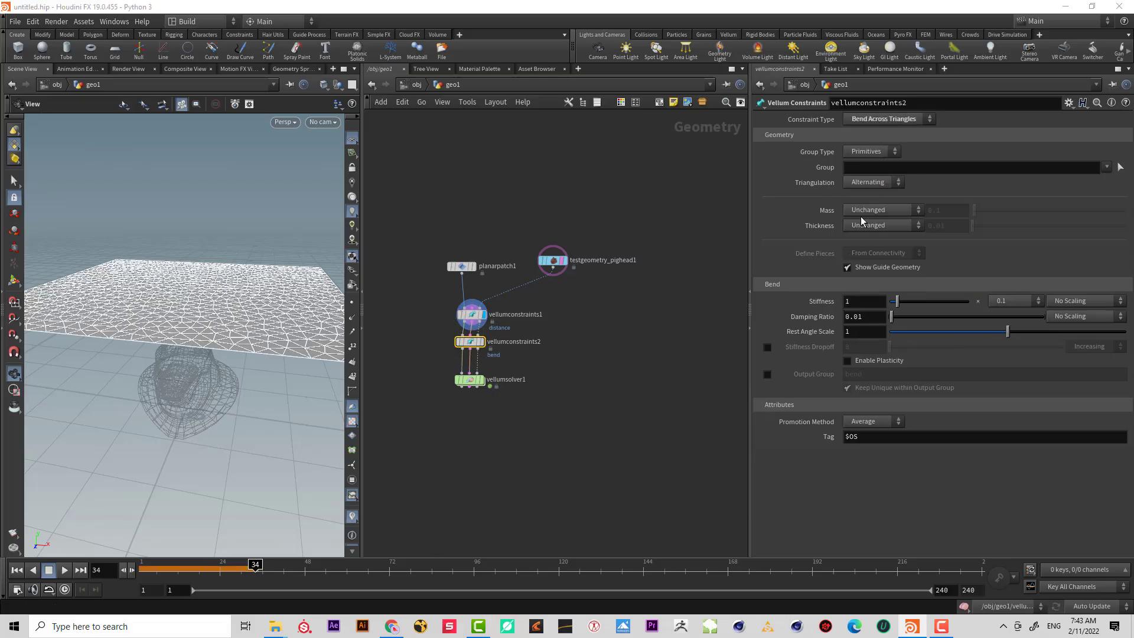
- Display the Vellum Solver, replay the simulation from frame 1 to about frame 30, and examine the cloth's folds
click(17, 570)
mouse_move(485, 387)
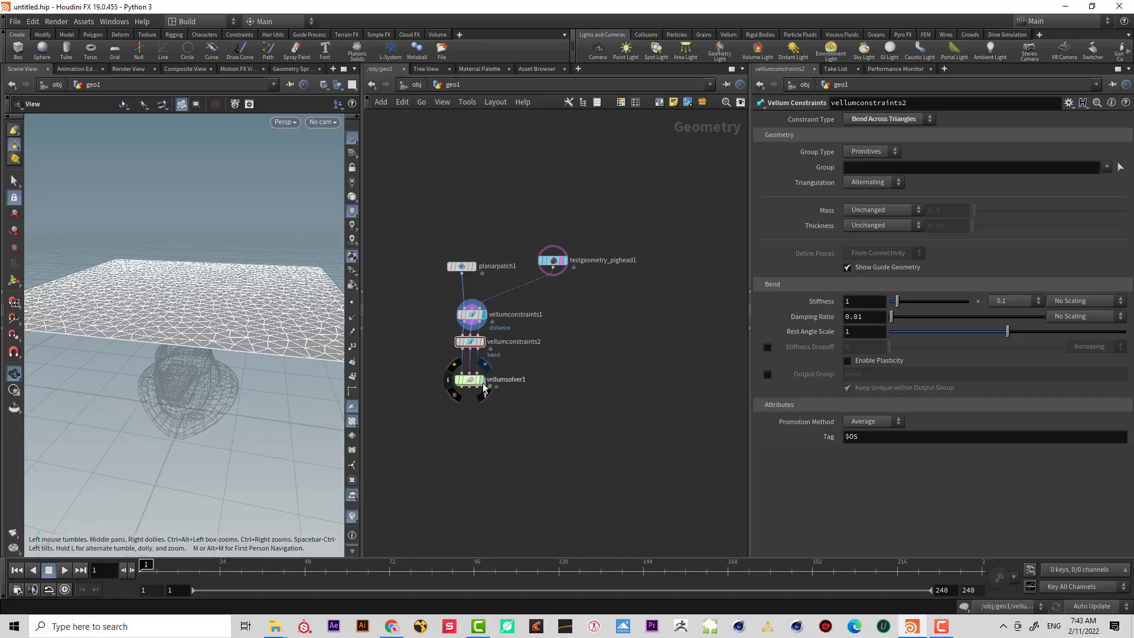
drag(223, 336, 195, 353)
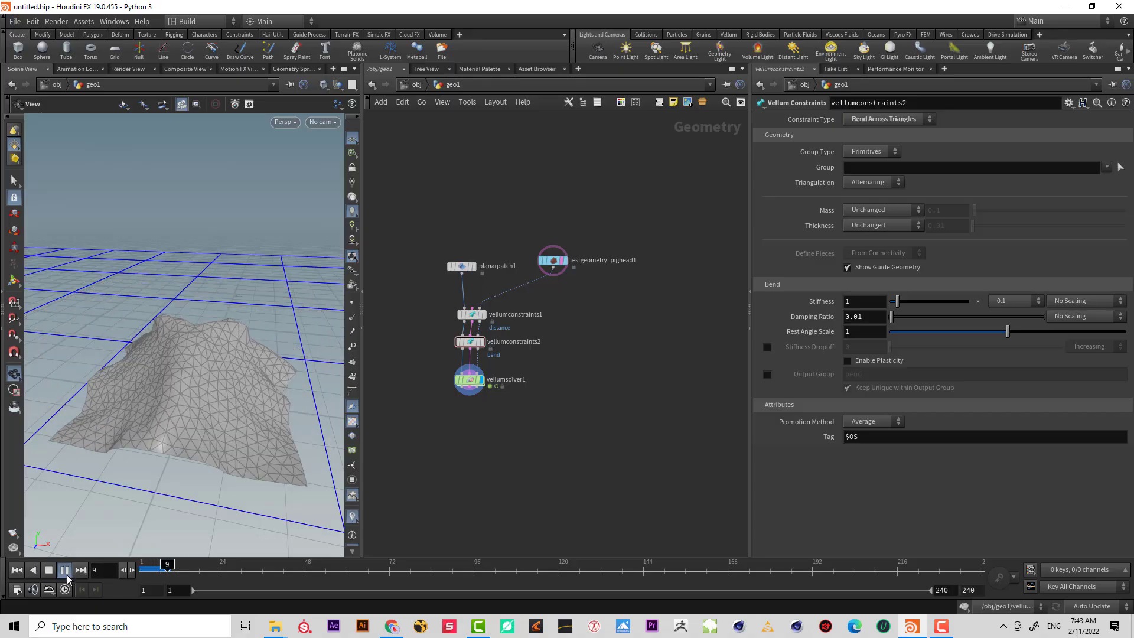
click(55, 572)
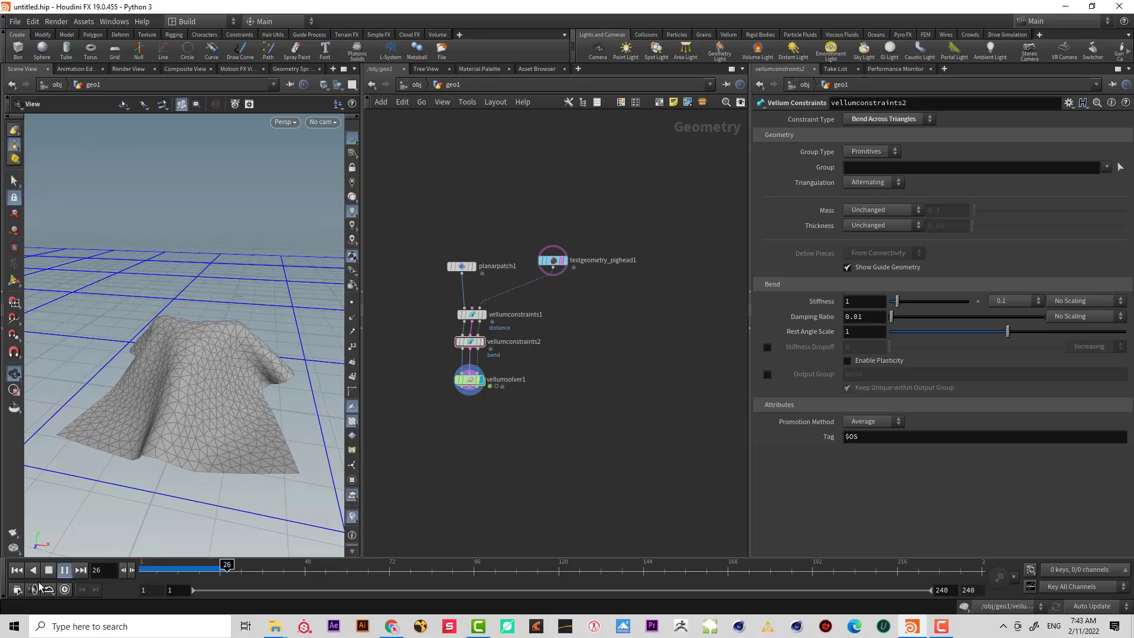
right_drag(243, 363, 286, 337)
drag(286, 336, 218, 354)
drag(142, 391, 165, 394)
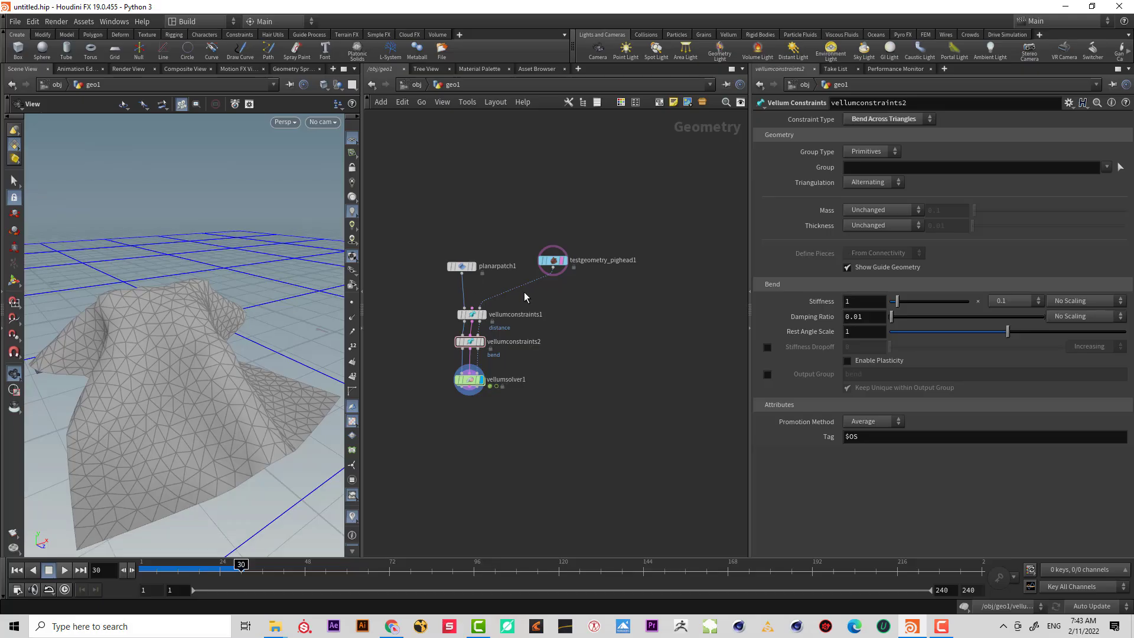
- Add a Vellum Configure Cloth node beside the two constraints nodes, wiring the planar patch into its first input and the pig head into its third
drag(578, 307, 434, 322)
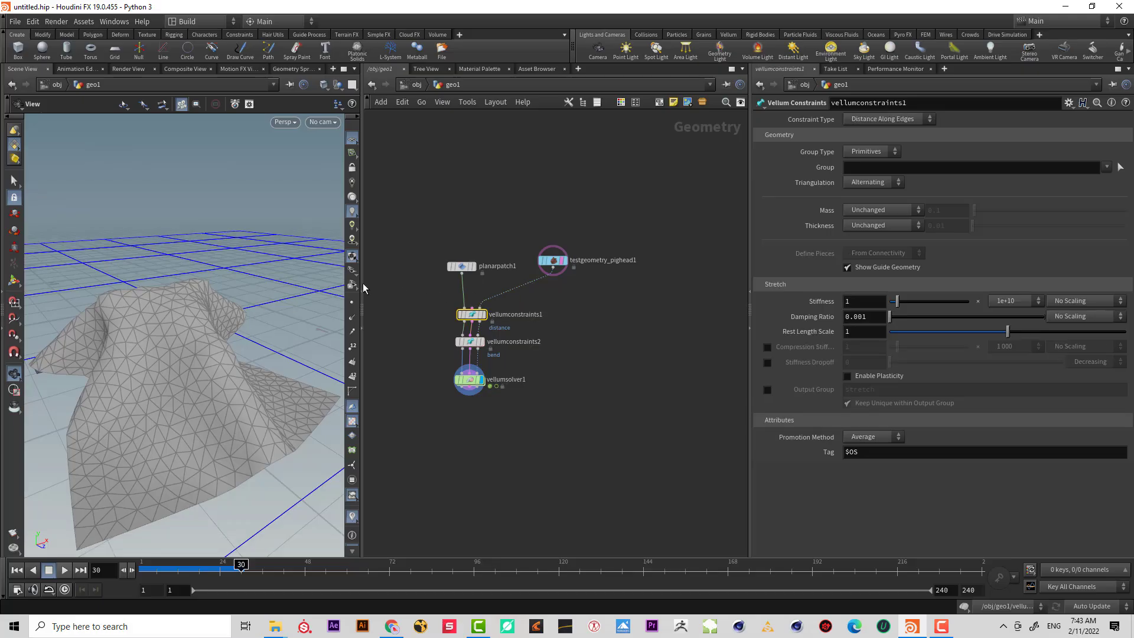
middle_drag(583, 317, 576, 317)
key(Tab)
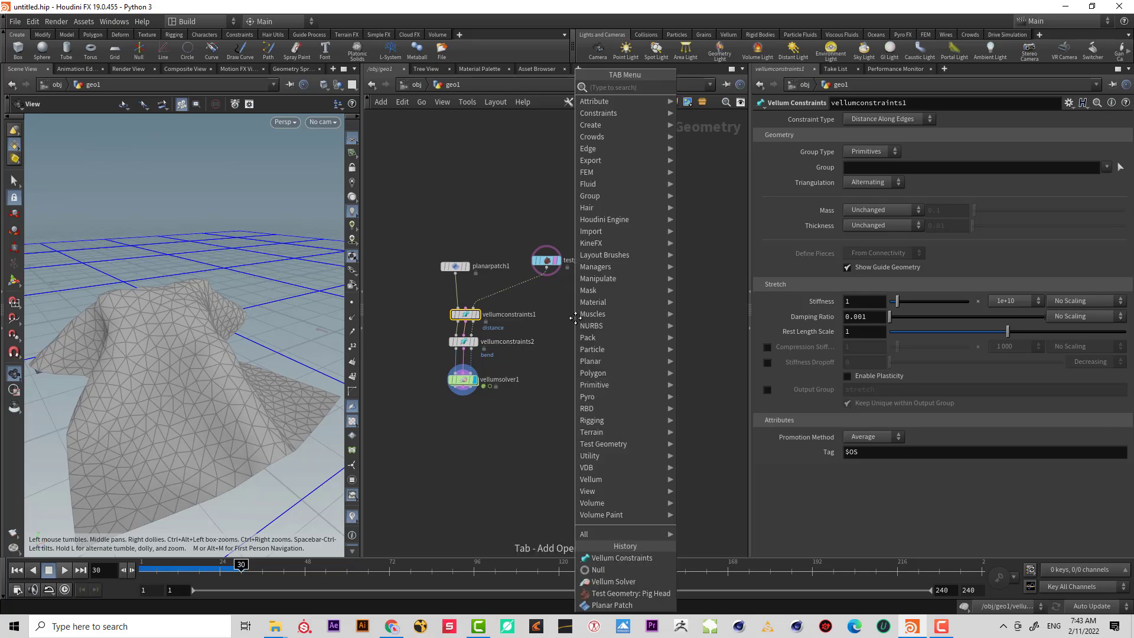
text(v c)
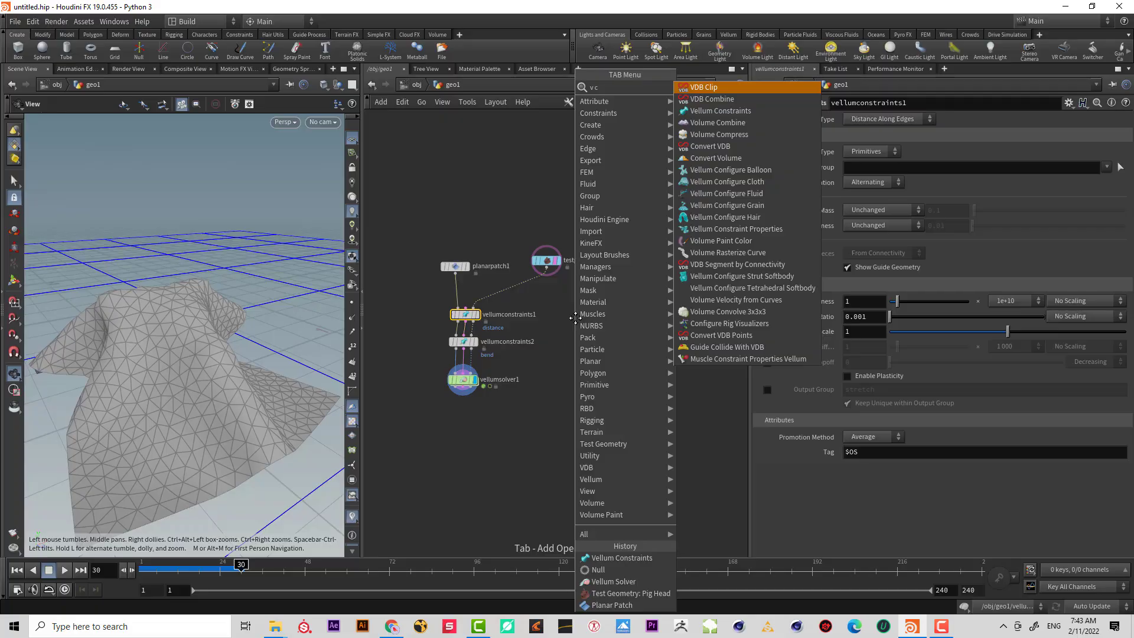
key(BackSpace)
key(BackSpace)
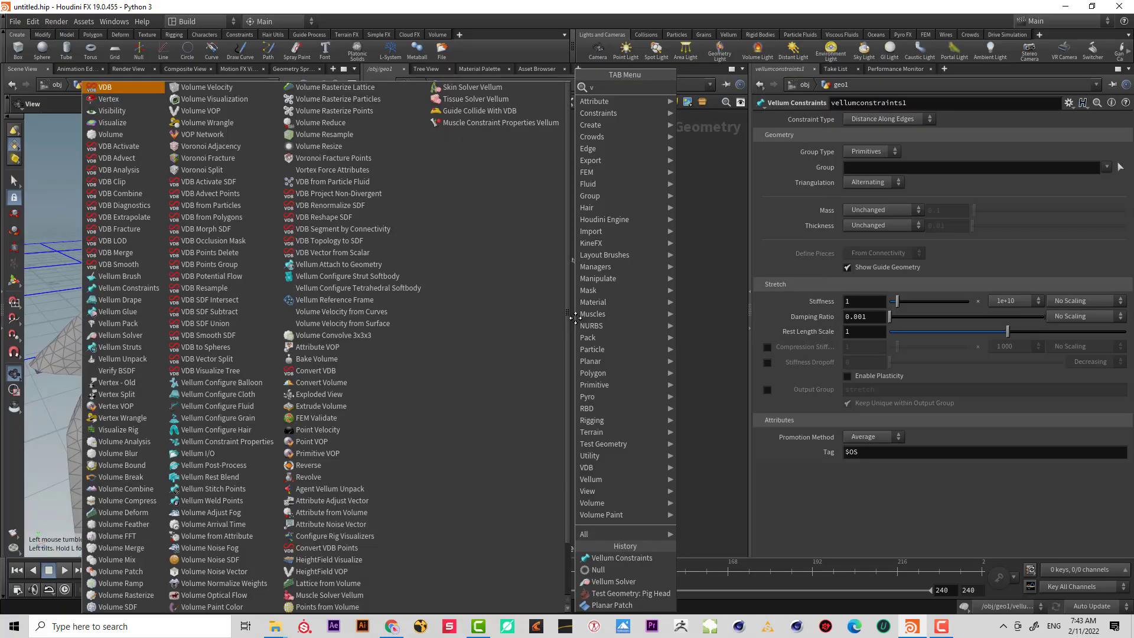
text(cc)
key(Return)
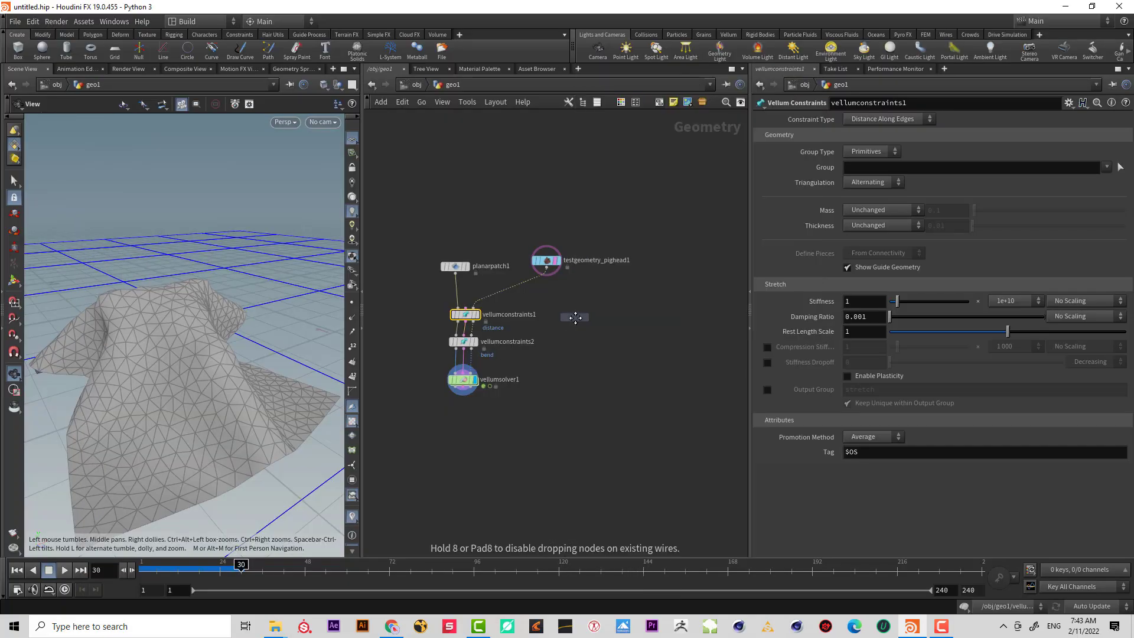
click(575, 317)
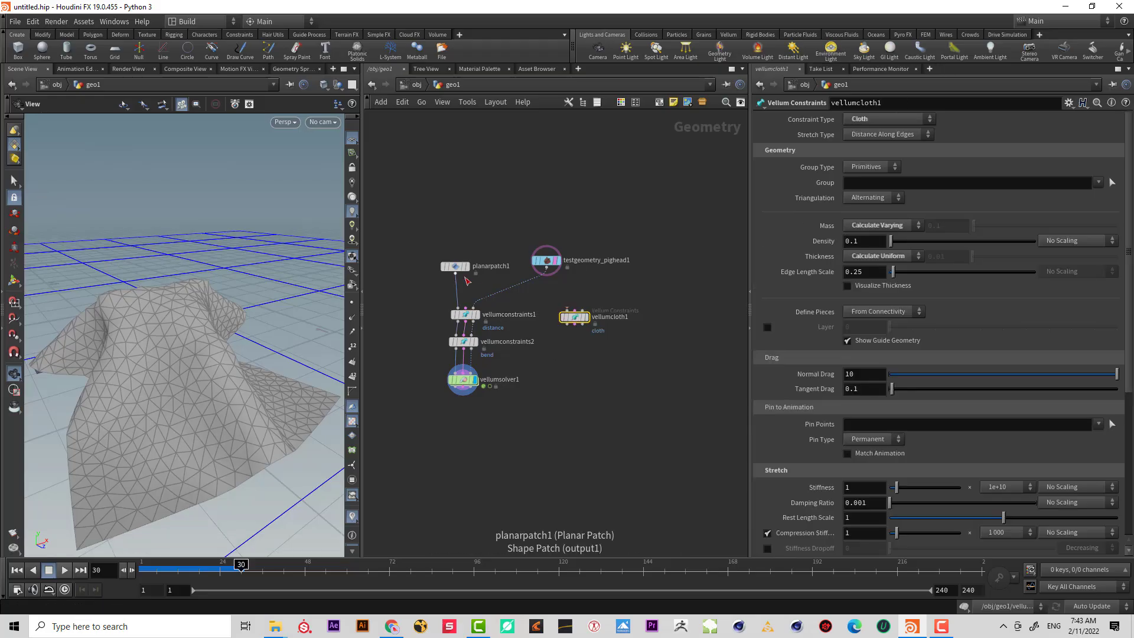
drag(455, 273, 567, 310)
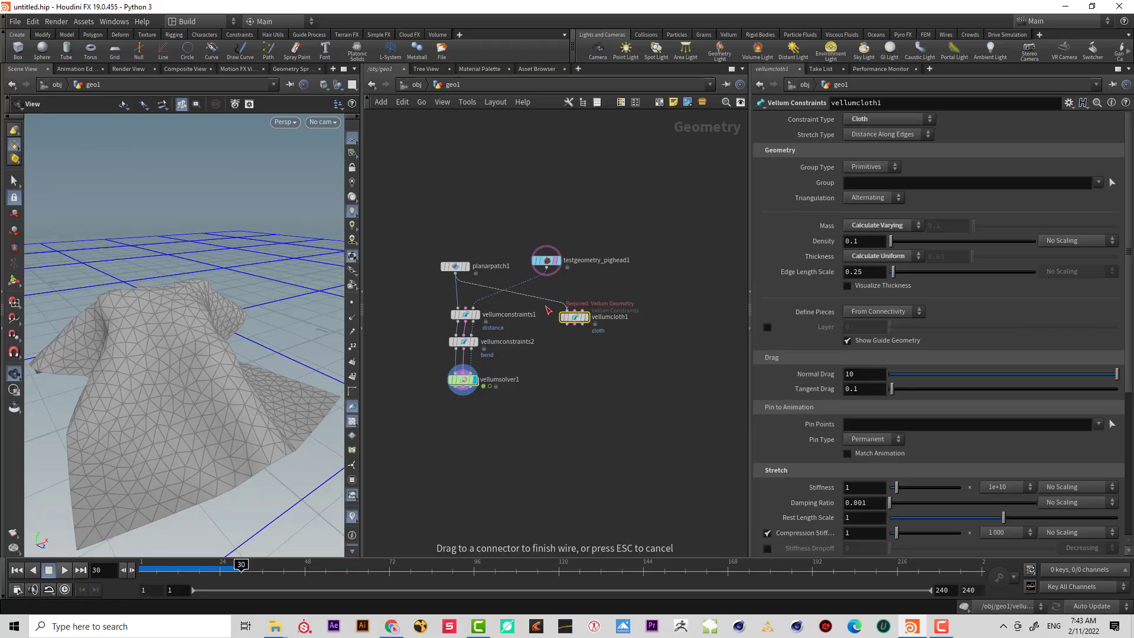
drag(547, 270, 593, 311)
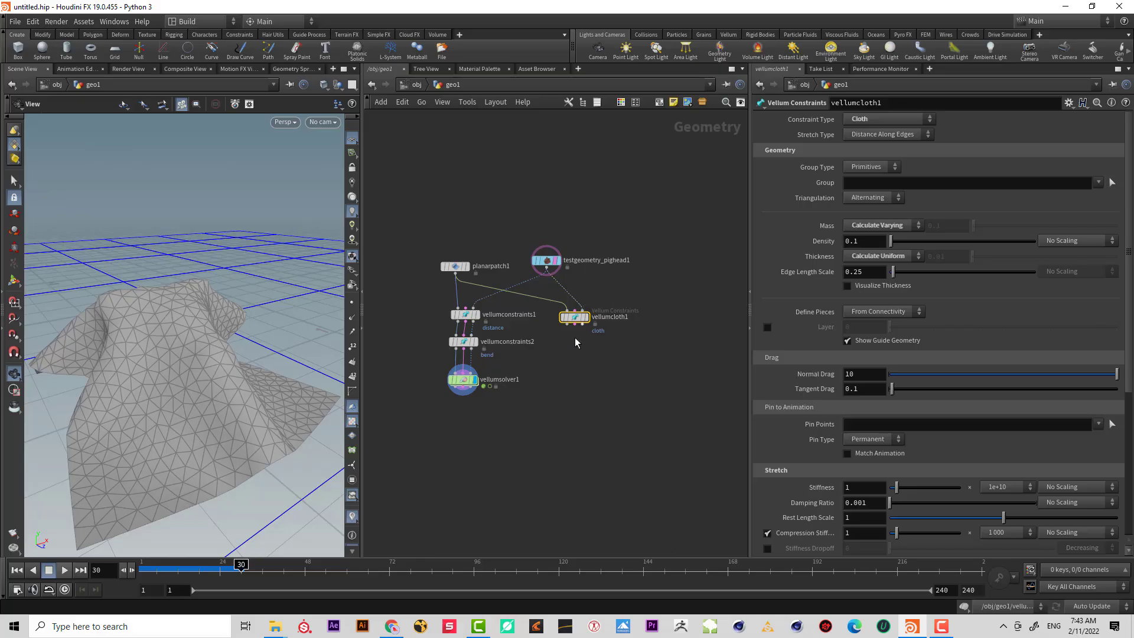
- Add a second Vellum Solver below the cloth node, connected to its outputs, display it, and interrupt its cooking
click(575, 324)
key(Tab)
text(ve so)
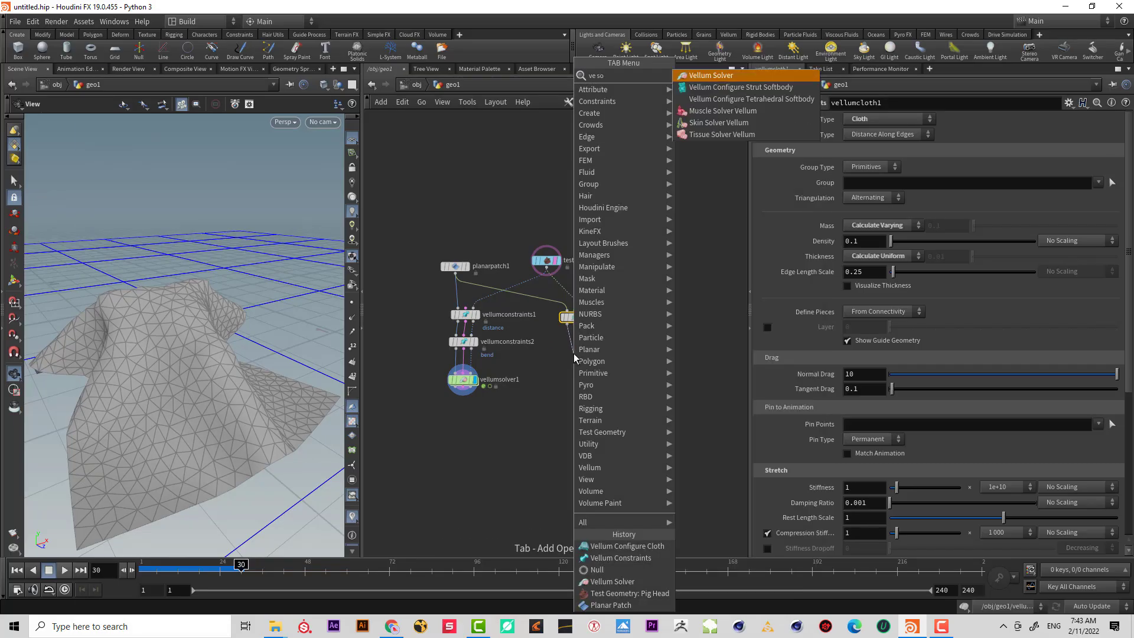
key(Return)
click(574, 358)
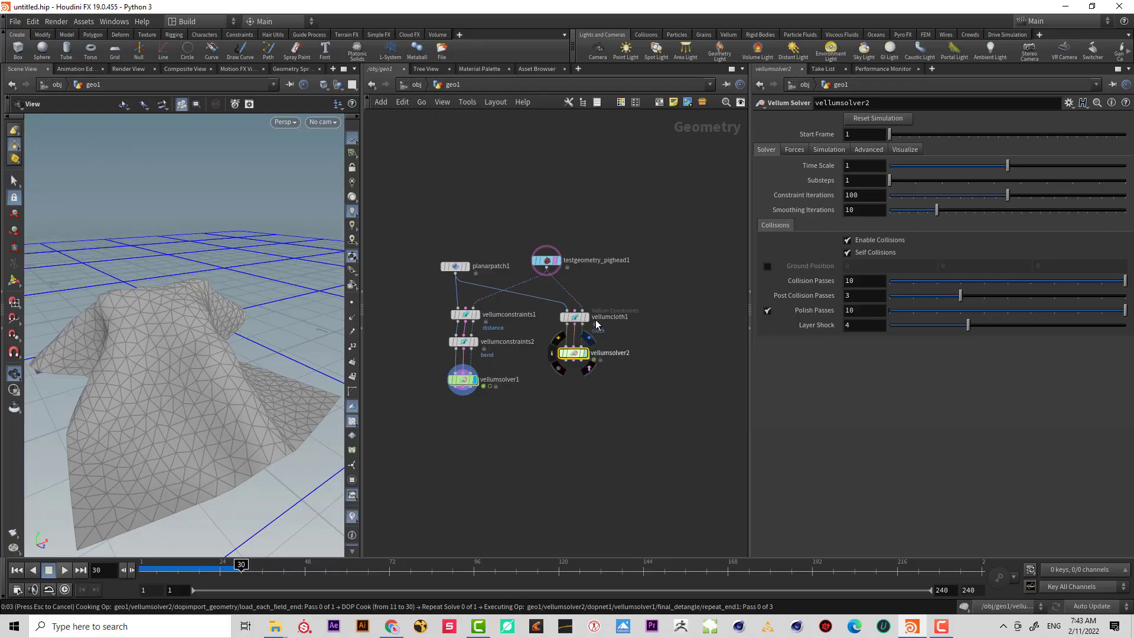
key(Escape)
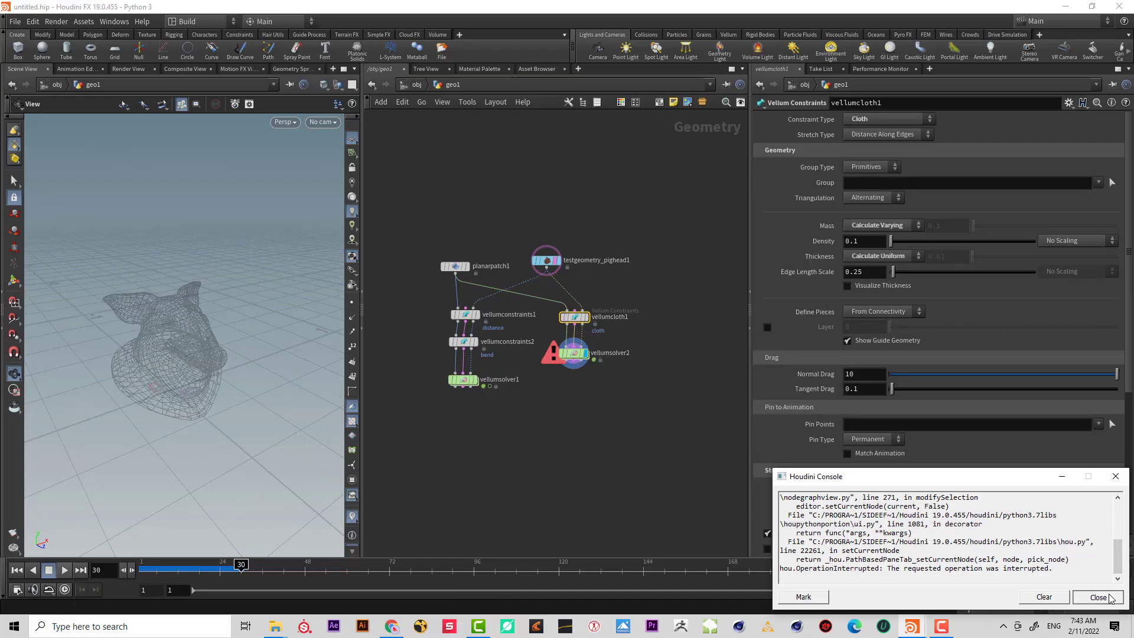
click(1097, 597)
- Replay the cloth simulation from frame 1 to about frame 51 and examine the draped result
click(14, 571)
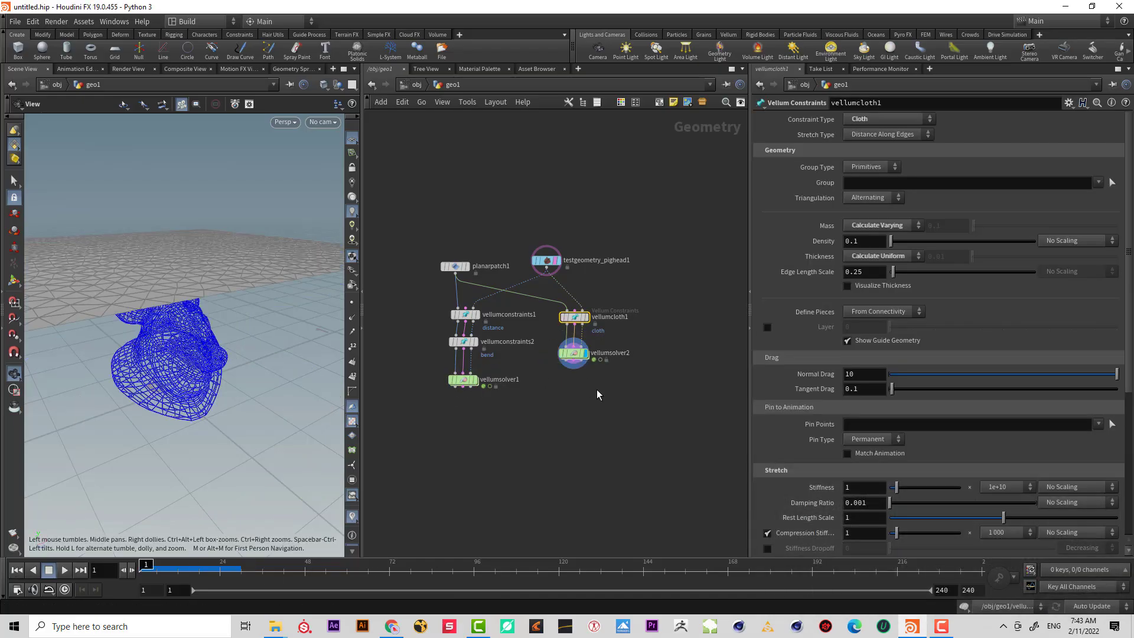
click(65, 572)
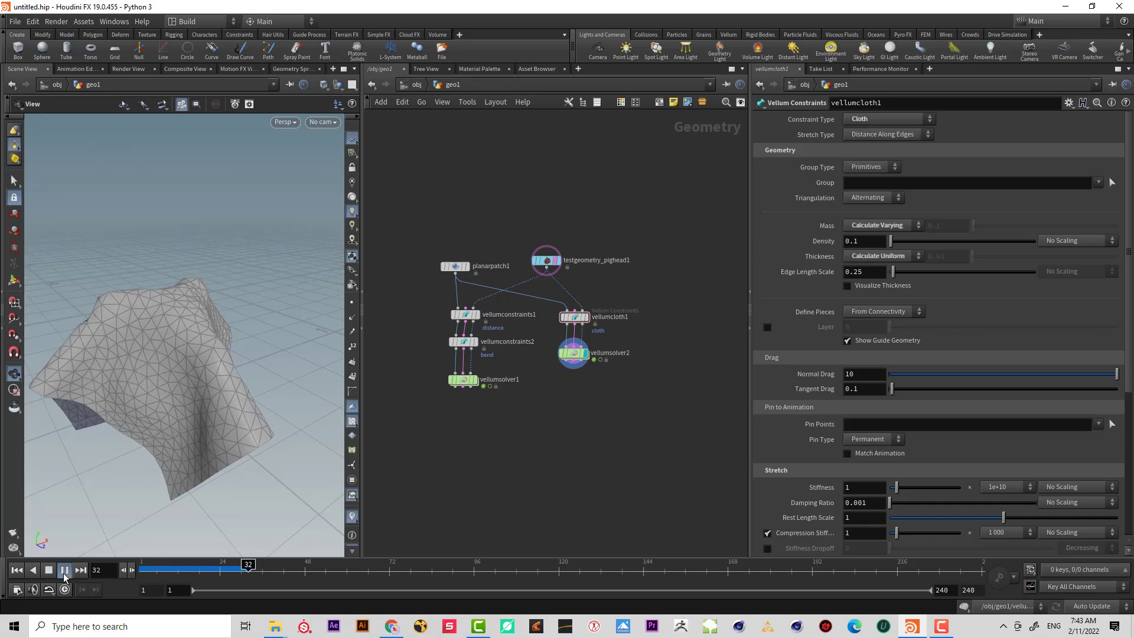
click(65, 570)
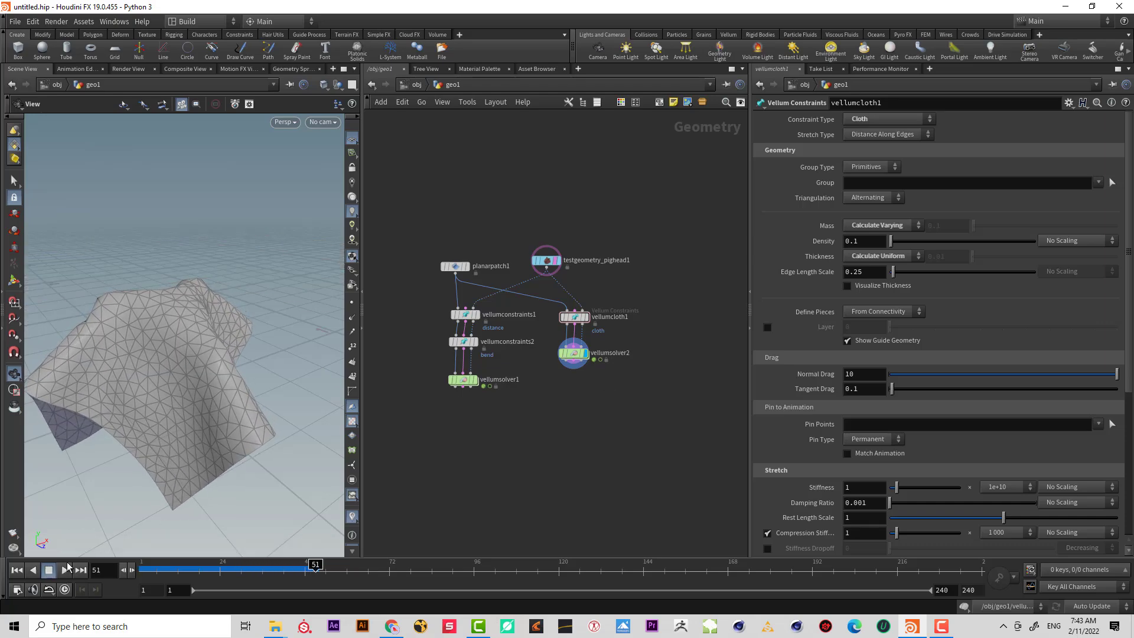
drag(254, 345, 172, 351)
- Enable the ground position on the second Vellum Solver and move the pig head, cloth and solver nodes further aside
drag(673, 413, 550, 339)
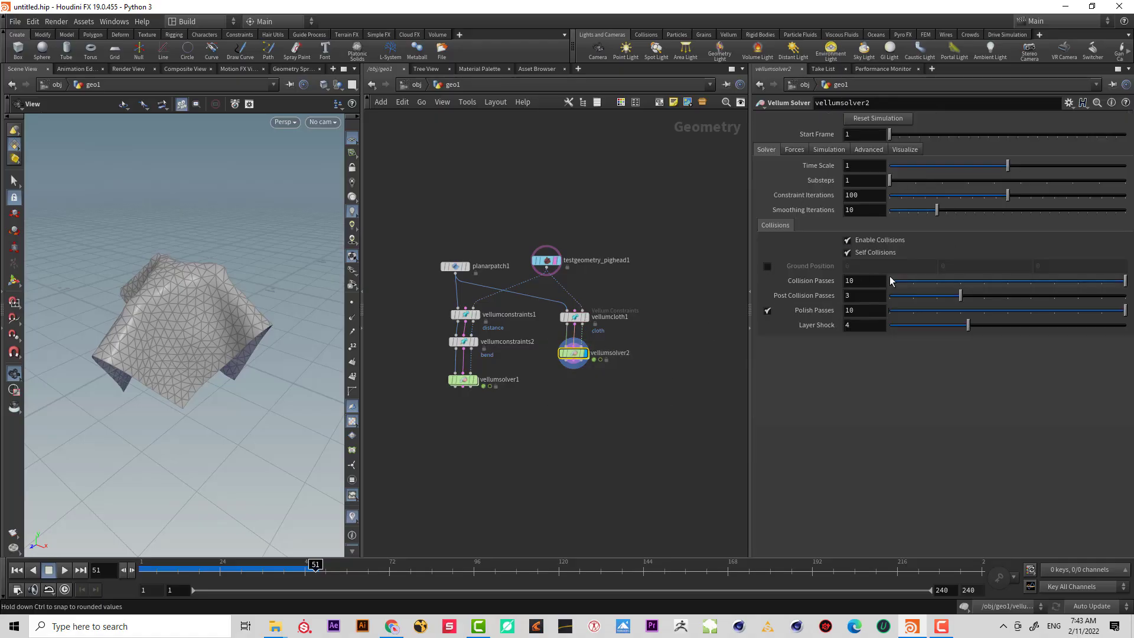
click(767, 266)
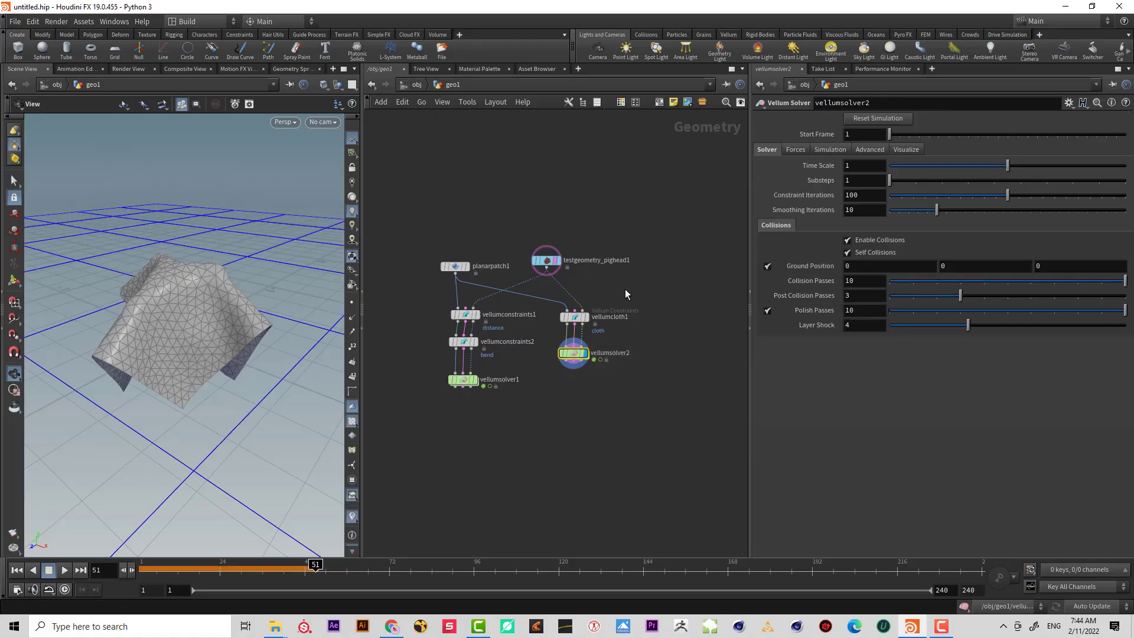
drag(666, 200, 555, 373)
drag(579, 319, 600, 314)
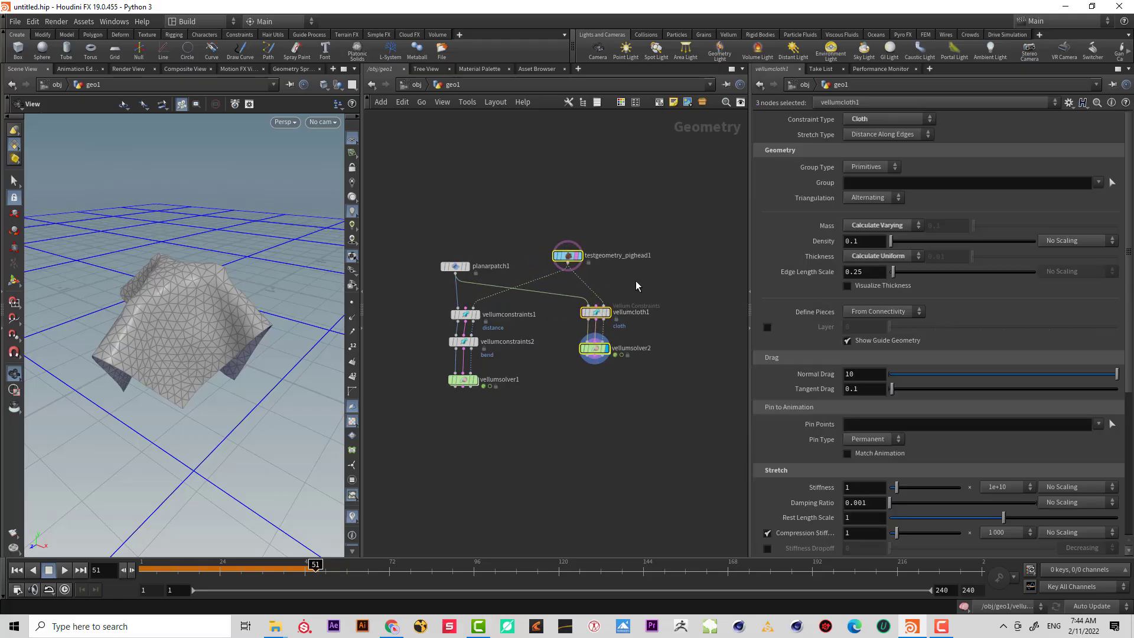
- Insert one Transform node between the planar patch and the Vellum cloth node, and another between the pig head and the cloth node
click(635, 281)
key(Tab)
text(t)
key(Return)
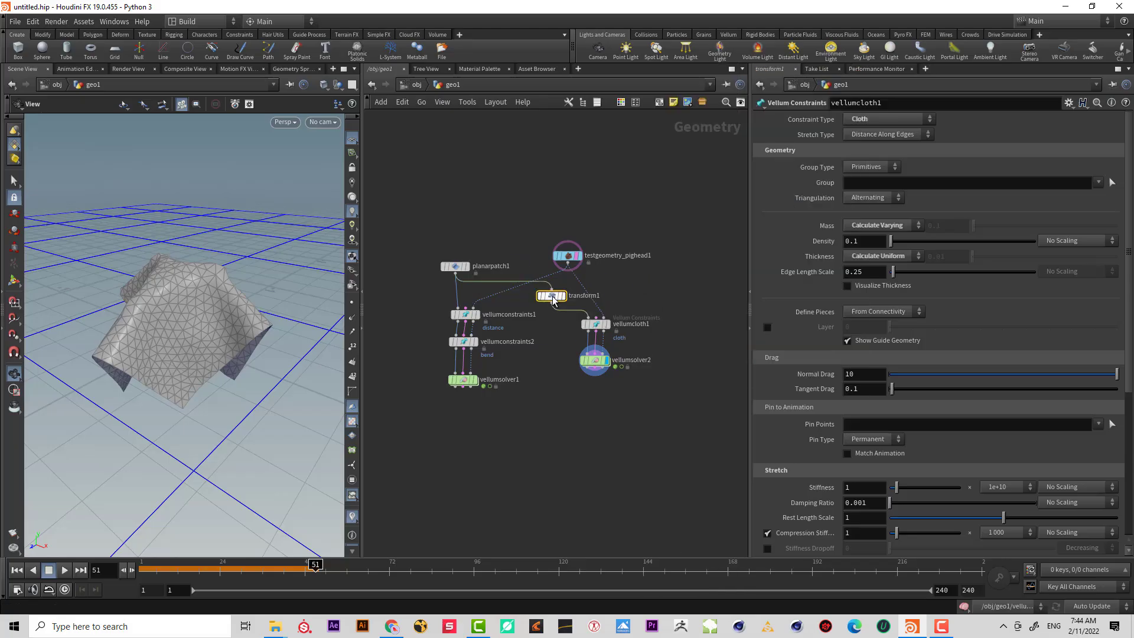
click(552, 295)
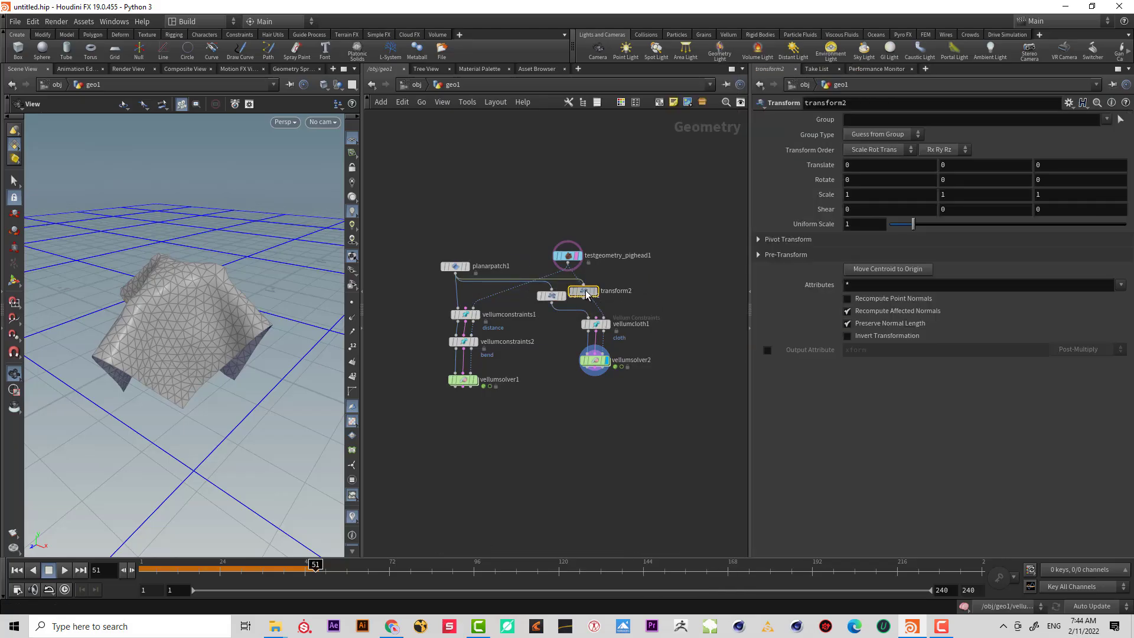
click(589, 289)
- Set the X translation of both Transform nodes to 1
drag(634, 300, 543, 282)
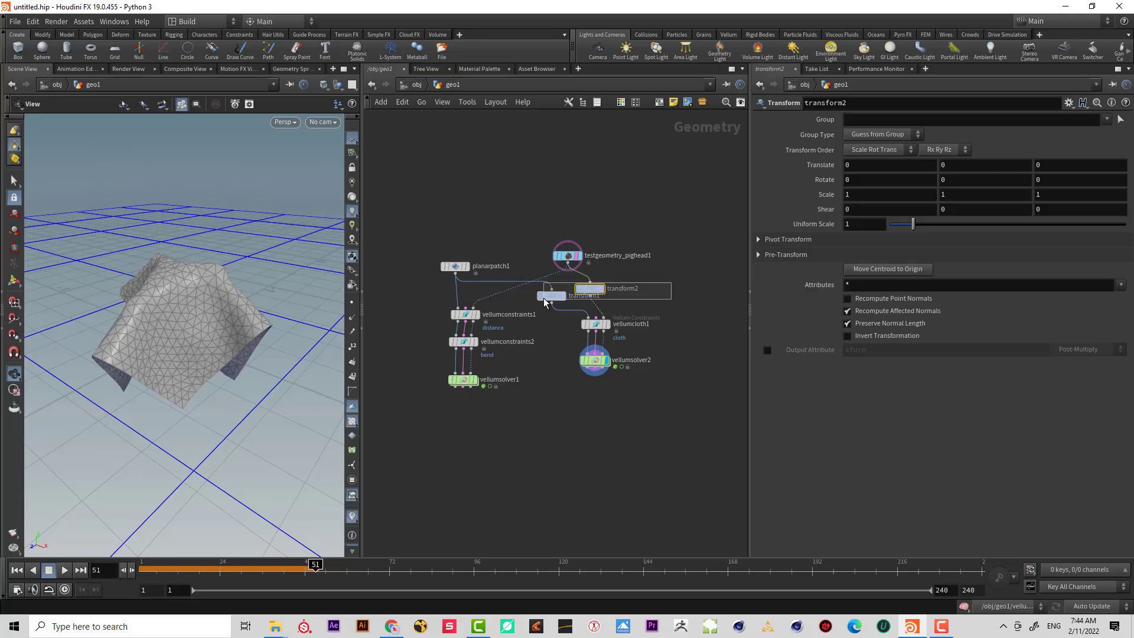
text(1)
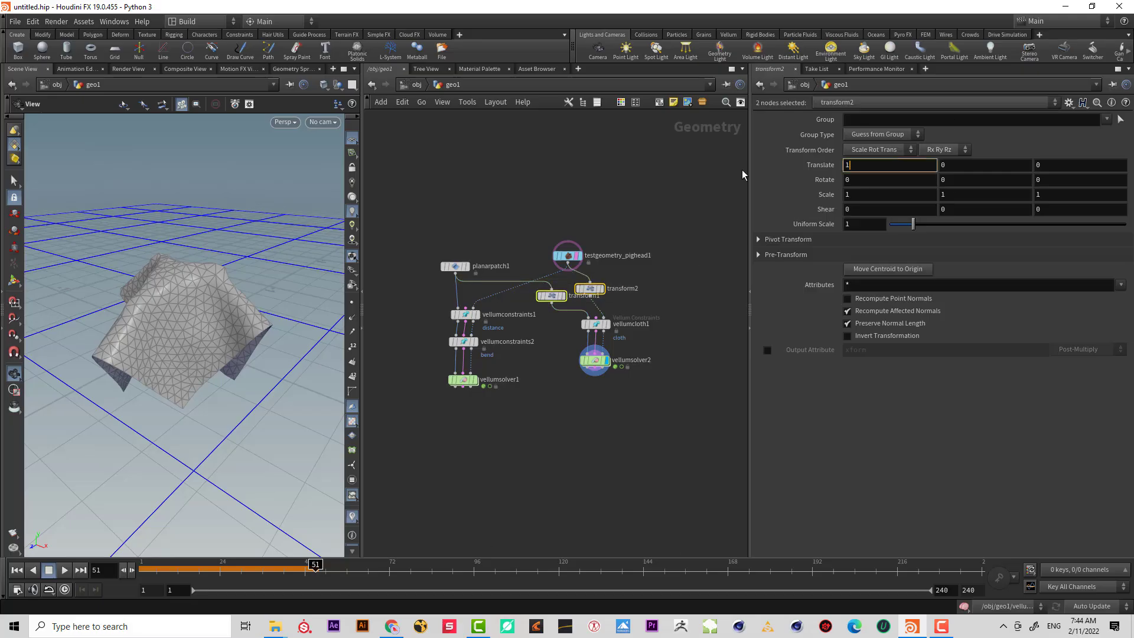
key(Return)
click(728, 443)
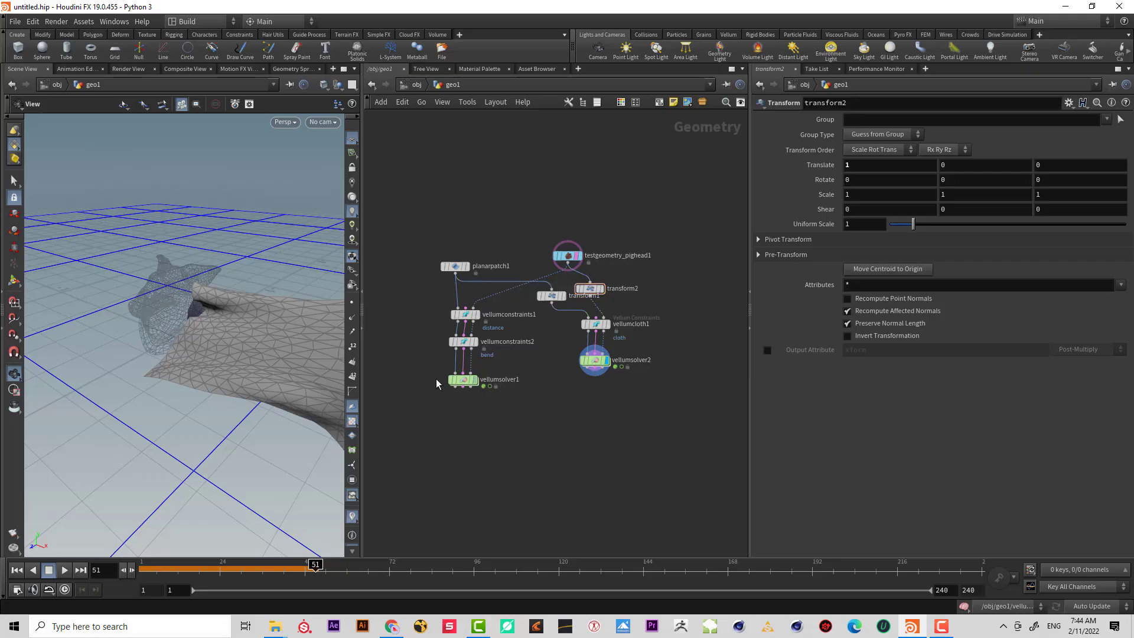
- Add a Merge node below the solvers and connect the outputs of both Vellum Solvers to it
right_drag(220, 347, 174, 367)
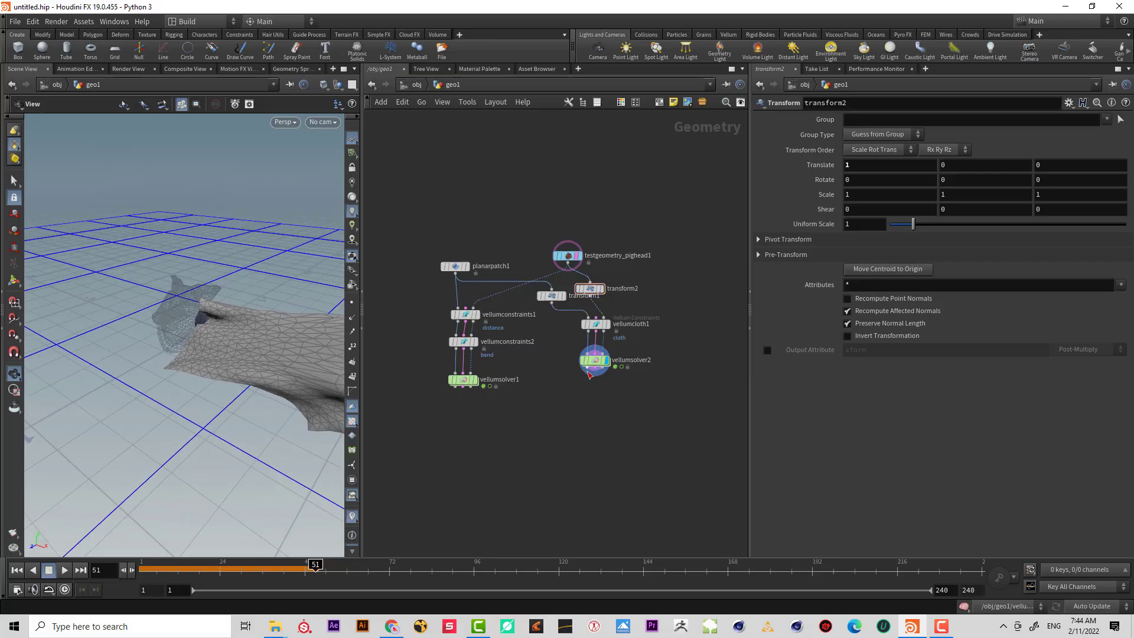
key(Tab)
text(mer)
key(Return)
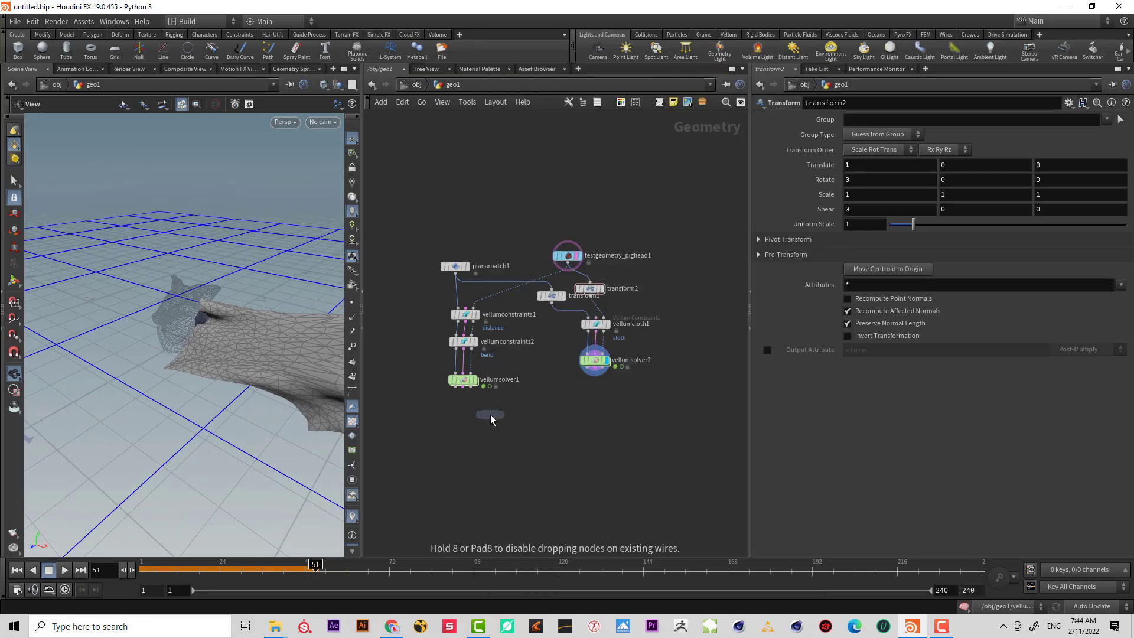
click(491, 415)
drag(681, 376, 404, 362)
drag(593, 368, 494, 410)
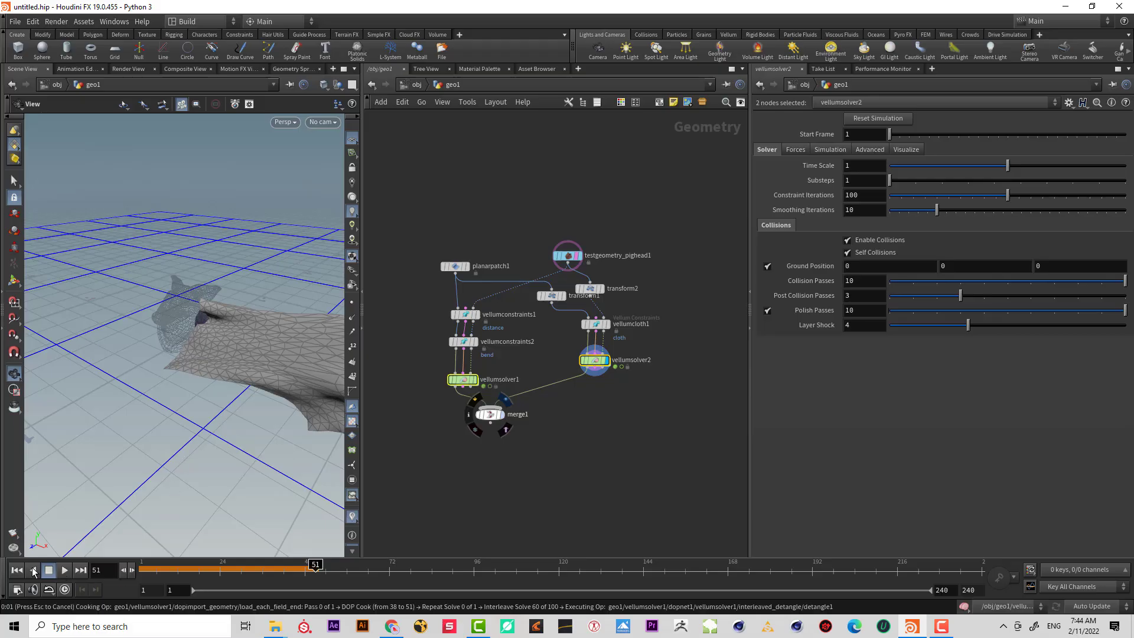
- Return to frame 1, check the pig head's offset by displaying its Transform, and set the display back to the Merge
click(14, 570)
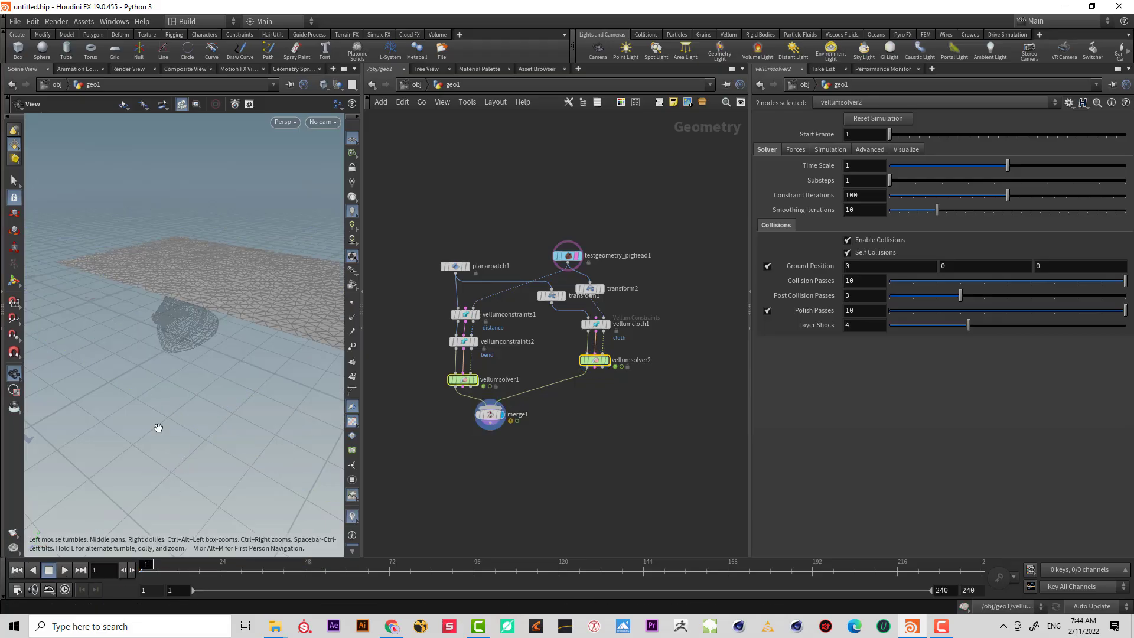
drag(189, 397, 432, 292)
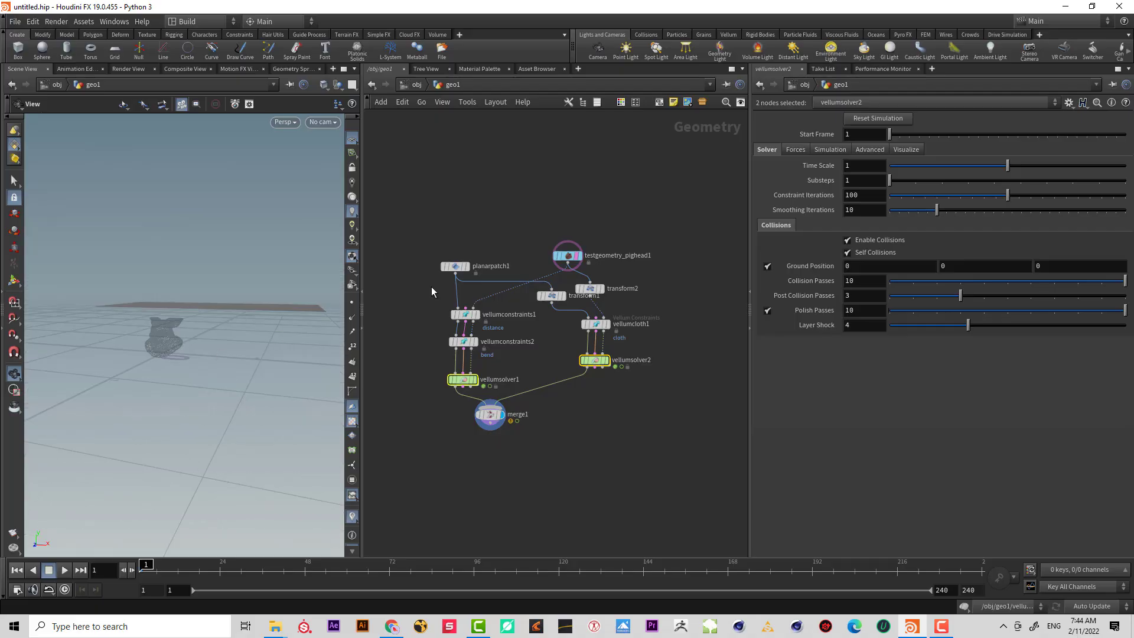
click(589, 289)
click(602, 289)
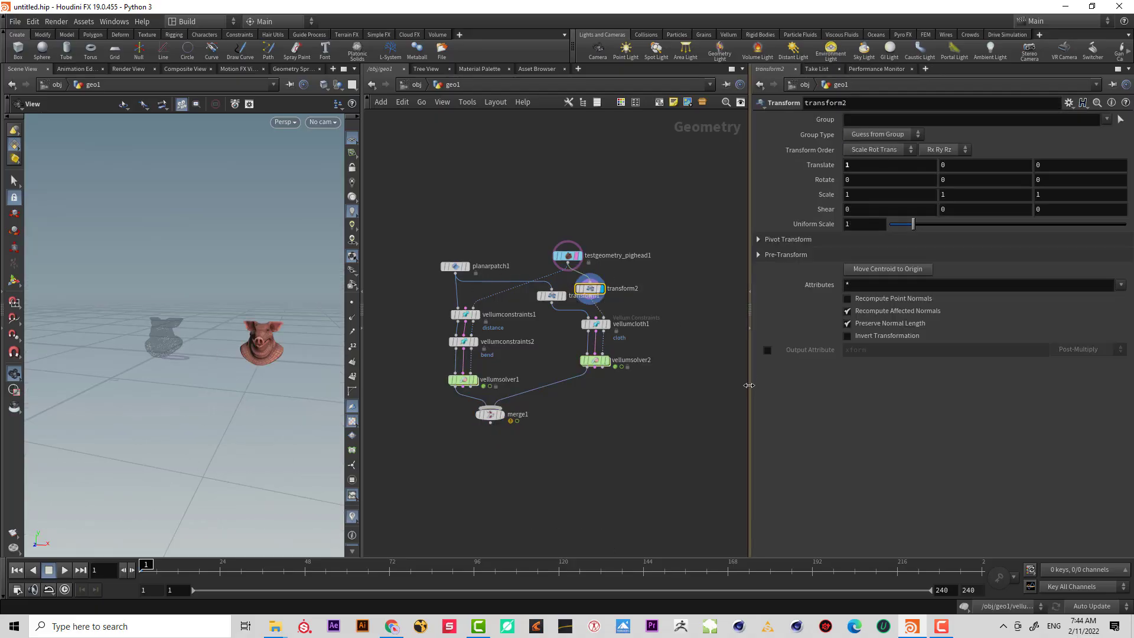
click(501, 414)
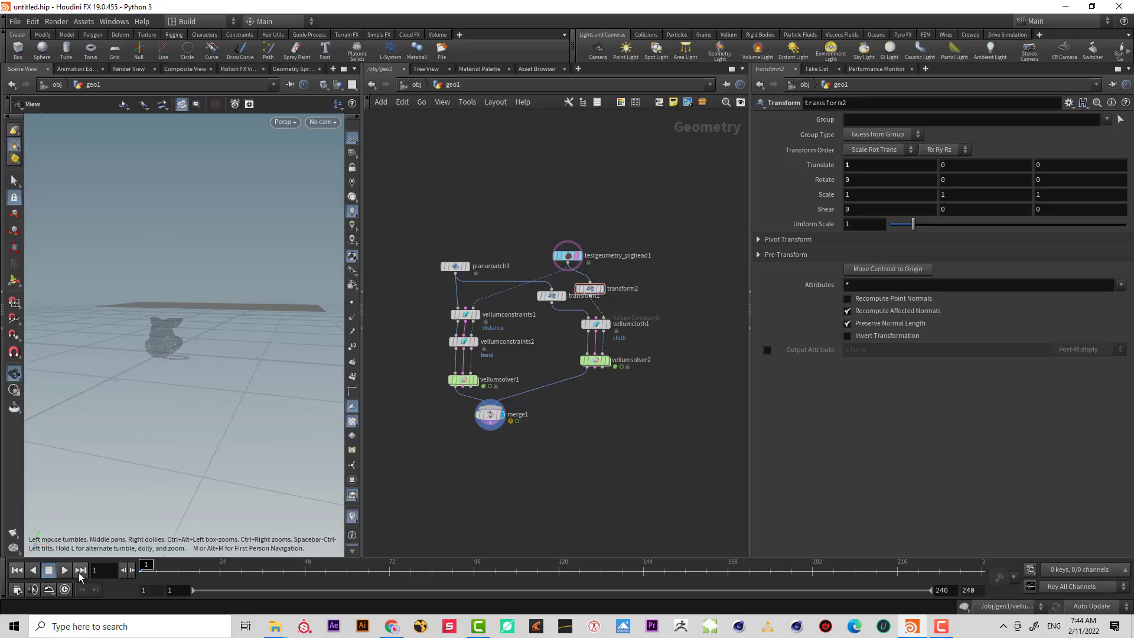
- Play the merged simulation from frame 1 to about frame 36 and compare the two draped cloths up close
click(67, 573)
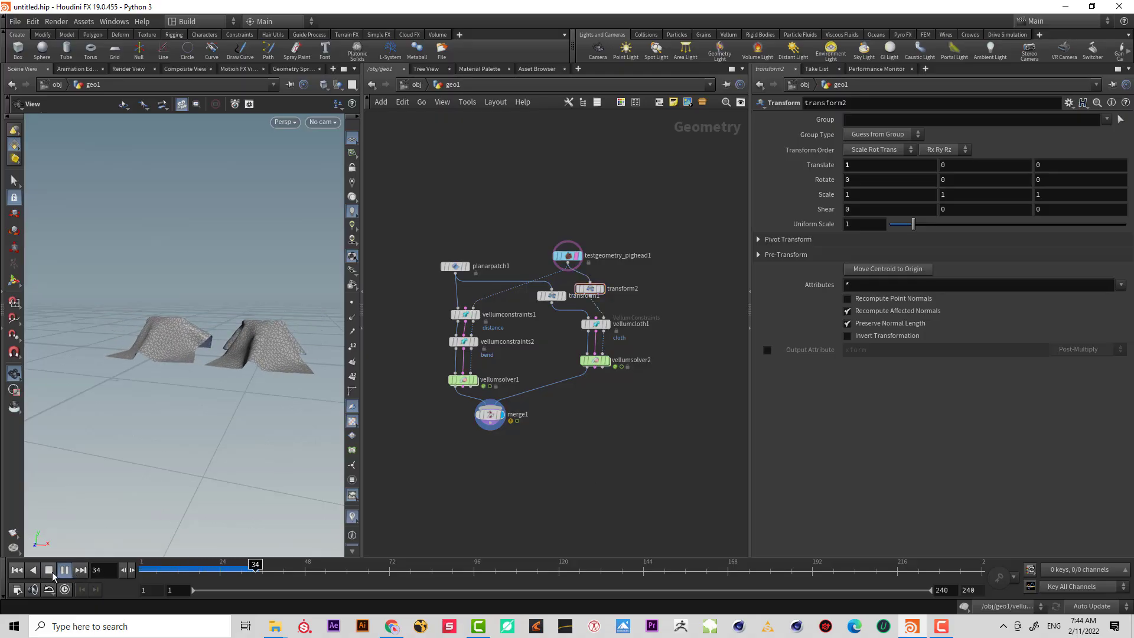
click(49, 570)
right_drag(202, 335, 347, 299)
drag(346, 299, 265, 354)
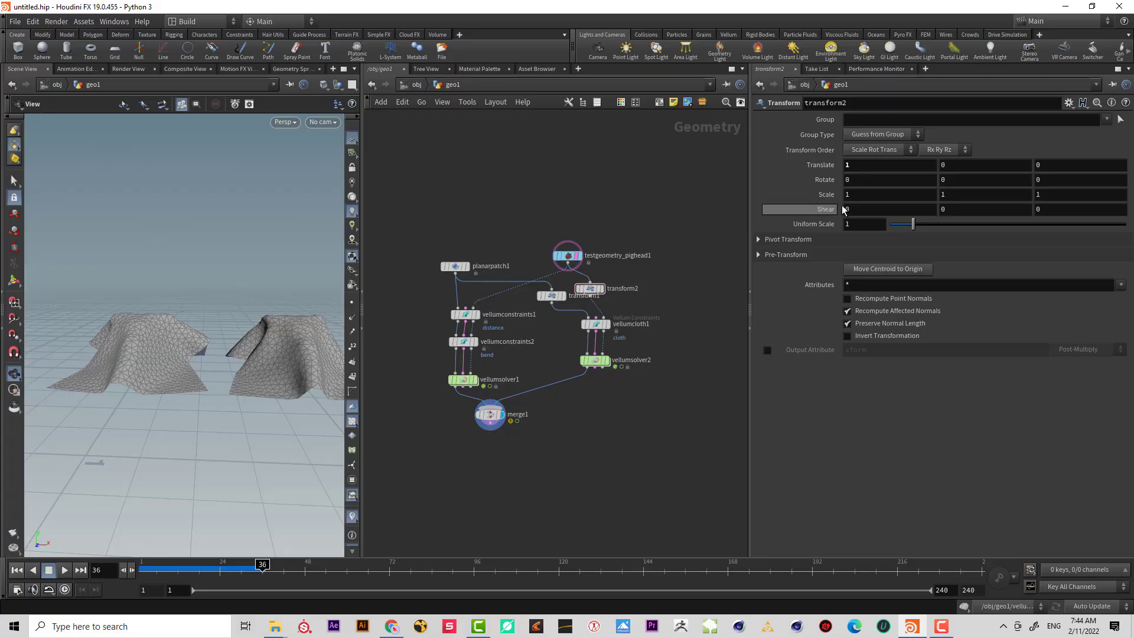
- Review the available constraint types on the distance constraints node
middle_drag(642, 313, 649, 313)
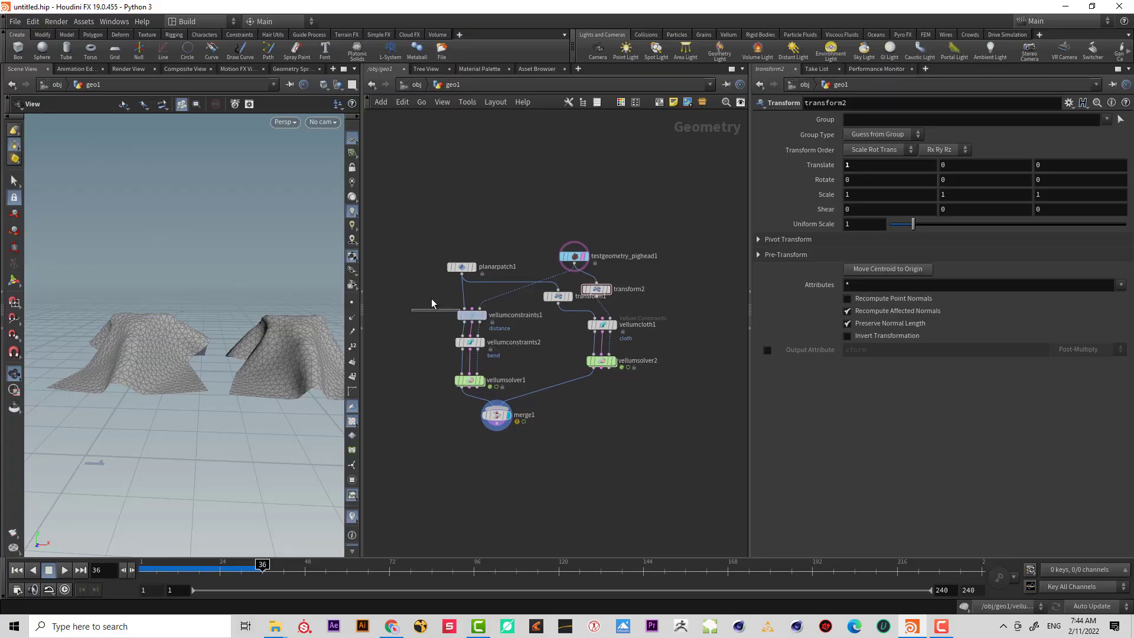
click(486, 315)
click(879, 120)
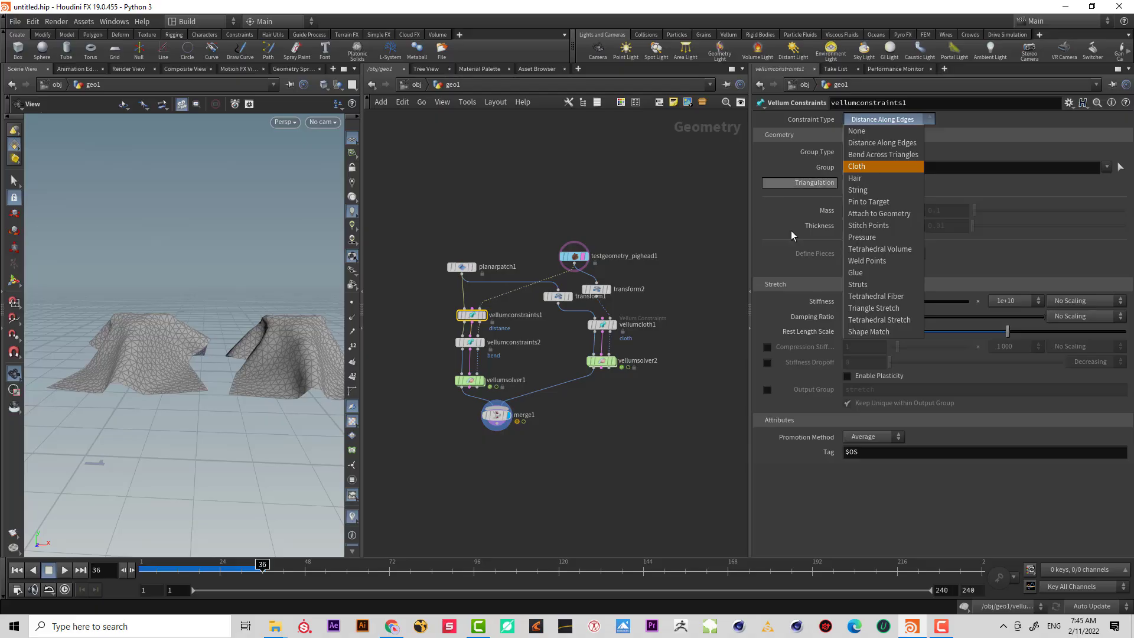
click(671, 436)
- Enclose all the nodes in a network box titled "cloth"
drag(687, 459, 404, 225)
click(663, 103)
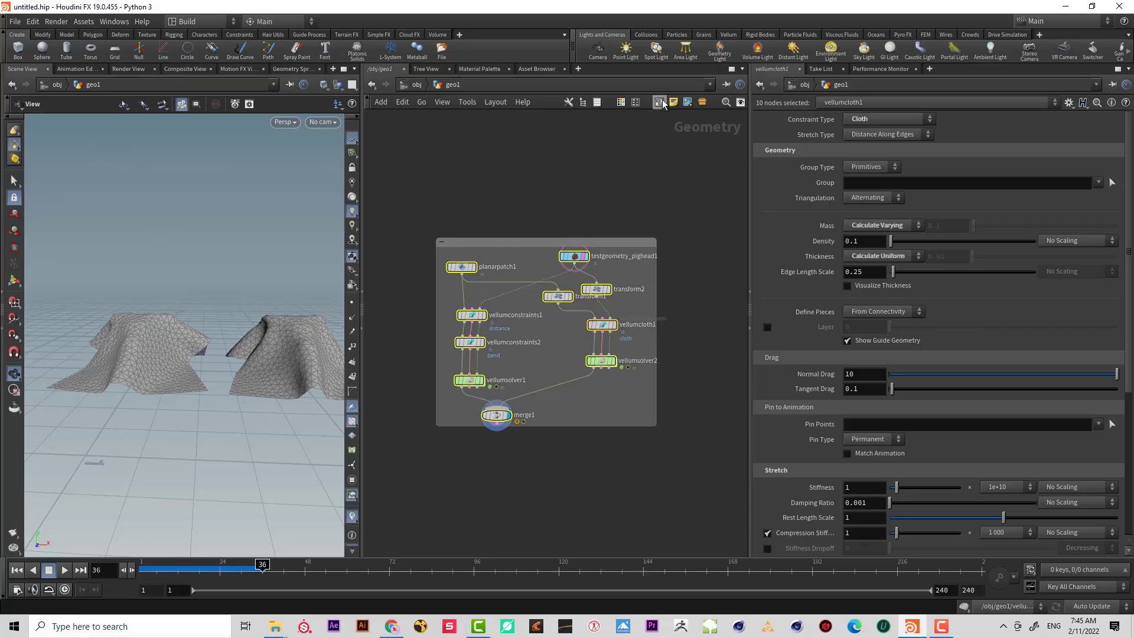
double_click(486, 241)
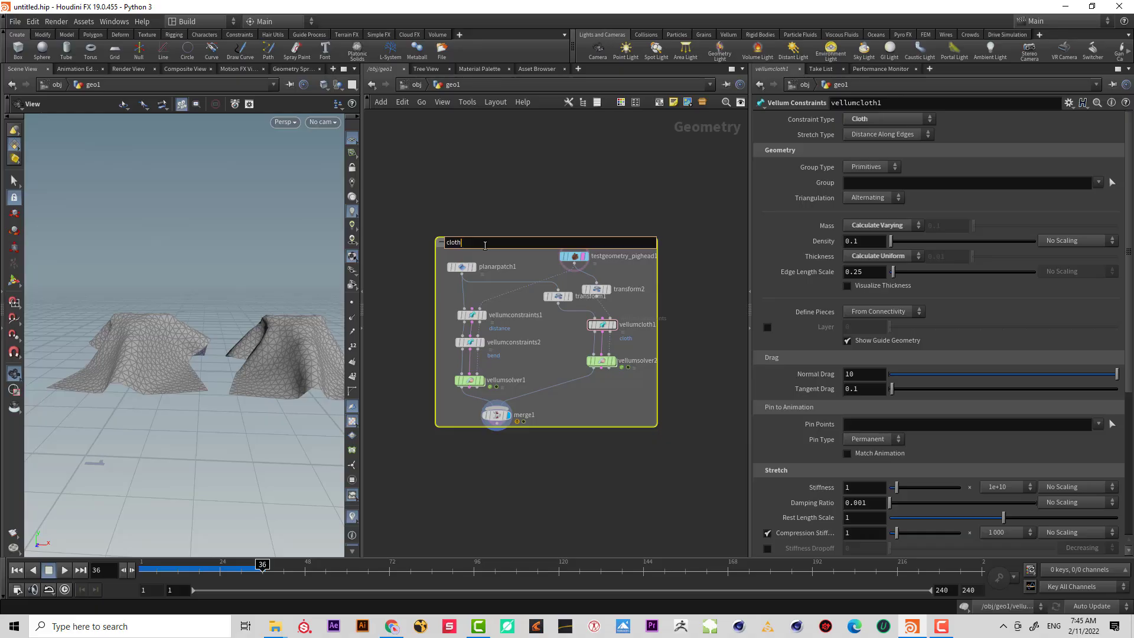
click(550, 208)
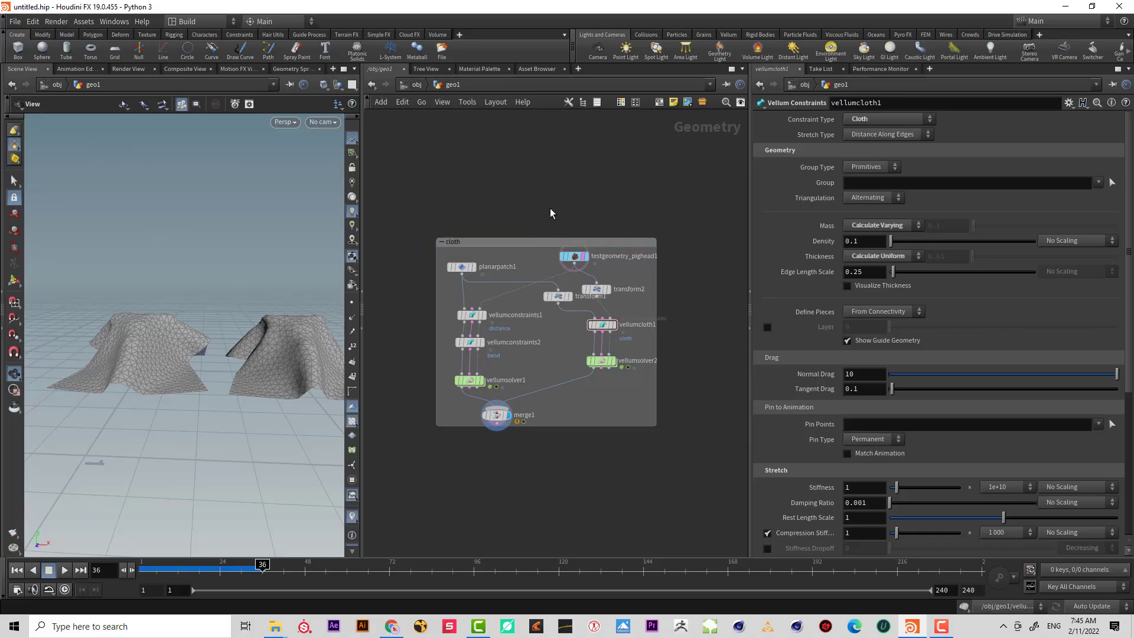
- Widen the network editor by narrowing the 3D viewport
middle_drag(544, 182, 468, 167)
scroll(657, 256, down, 2)
middle_drag(677, 261, 660, 258)
drag(364, 188, 230, 188)
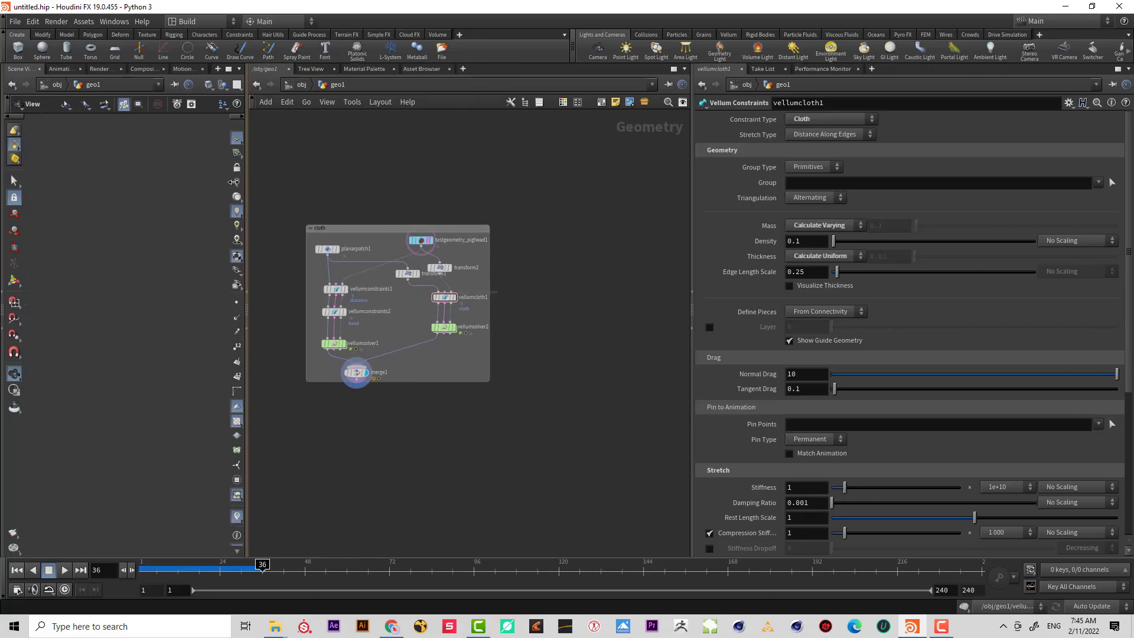
middle_drag(537, 223, 564, 210)
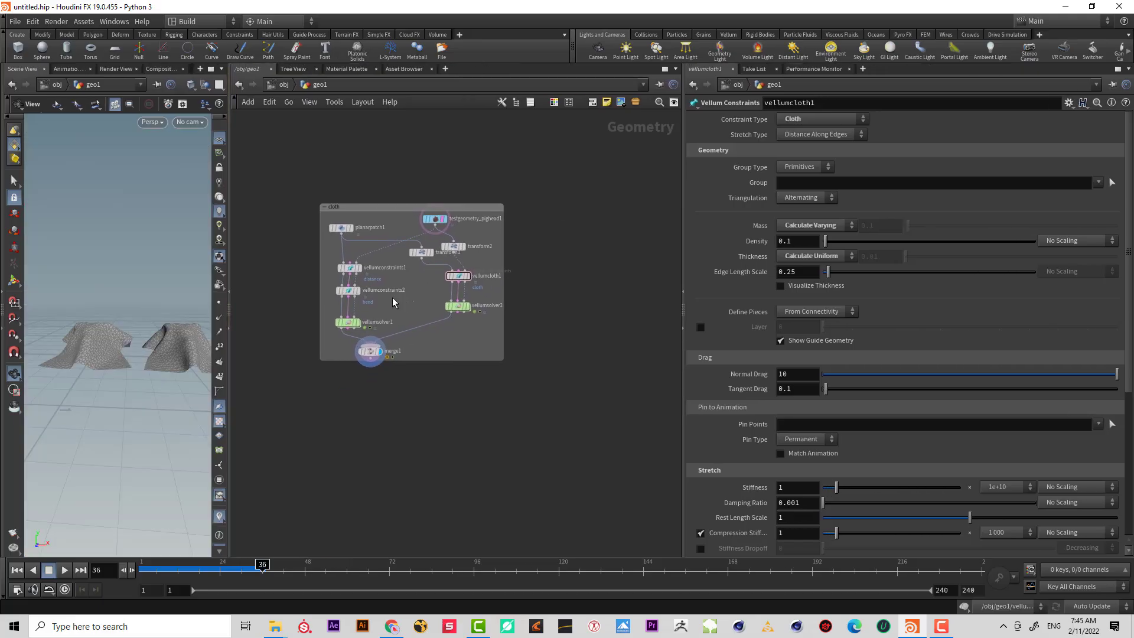
- Examine the parameters of the bend constraints, distance constraints and cloth nodes in turn
click(345, 290)
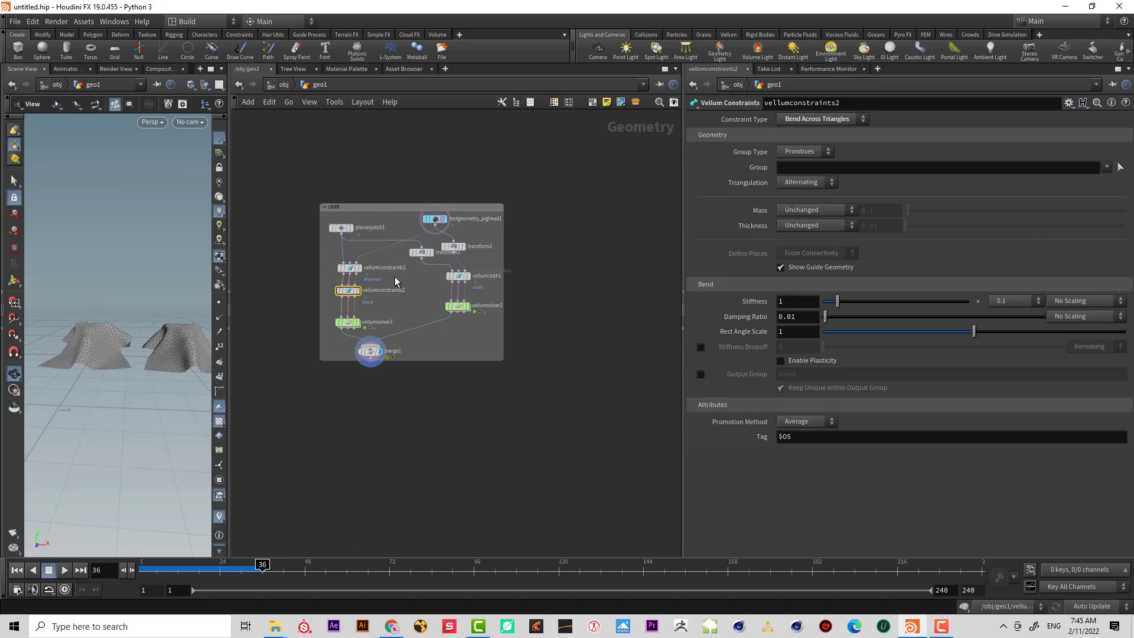
click(350, 269)
click(458, 276)
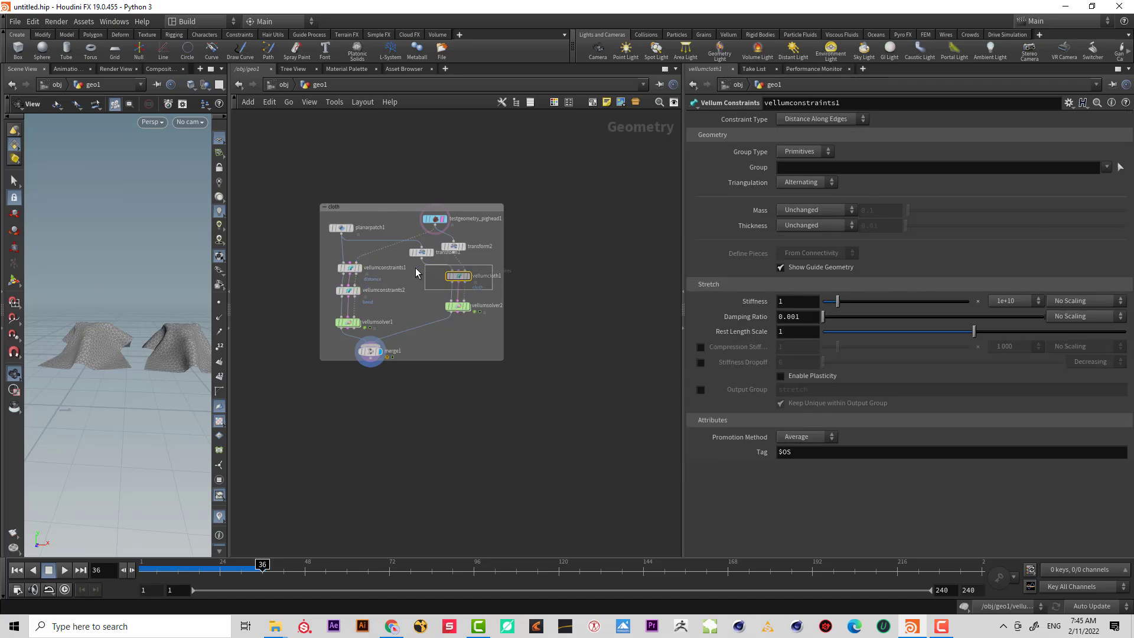
- Add a Null node wired to the second output of the bend constraints node and display it
scroll(370, 286, up, 5)
click(319, 311)
key(Tab)
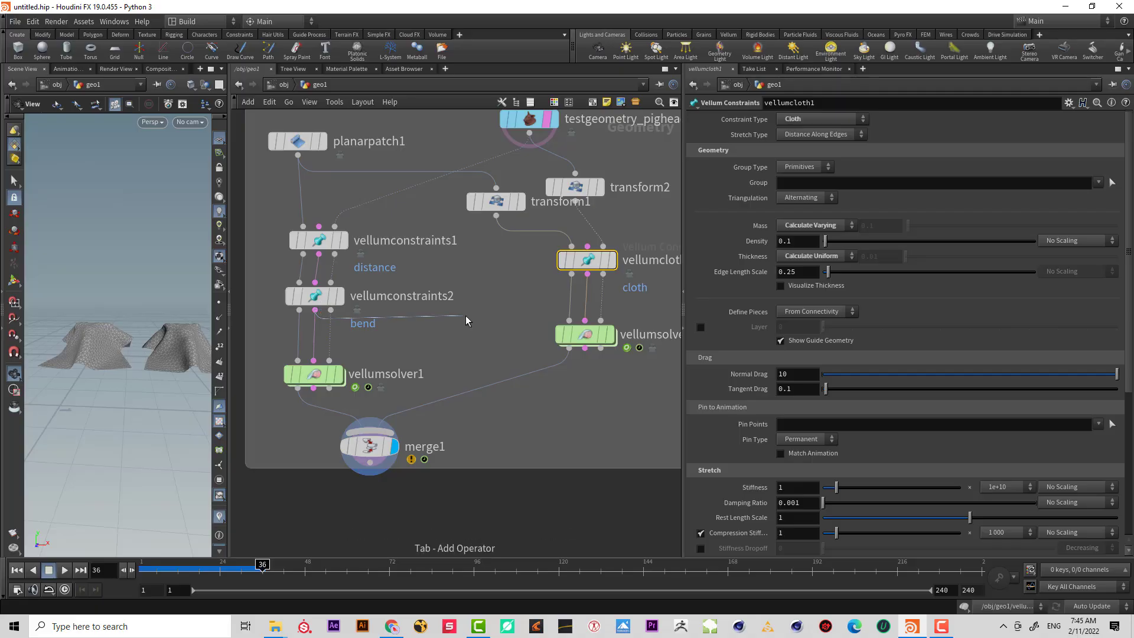
text(null)
key(Return)
key(KP_3)
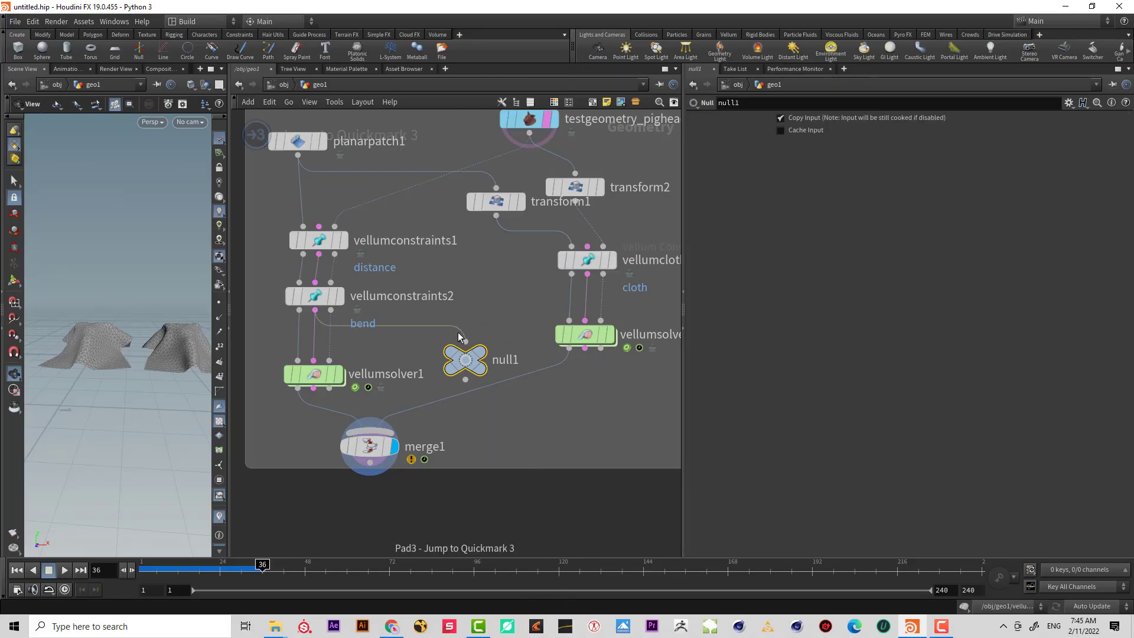
click(493, 333)
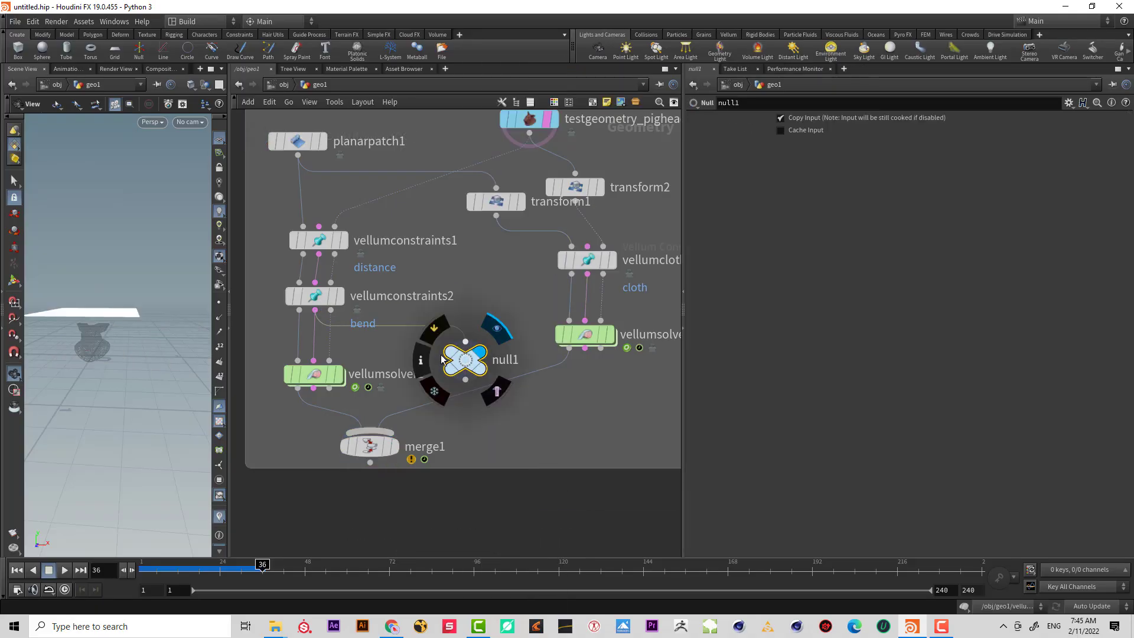
- Return to frame 1 and examine the constraint geometry of the distance and bend setup up close
click(17, 571)
scroll(126, 333, up, 10)
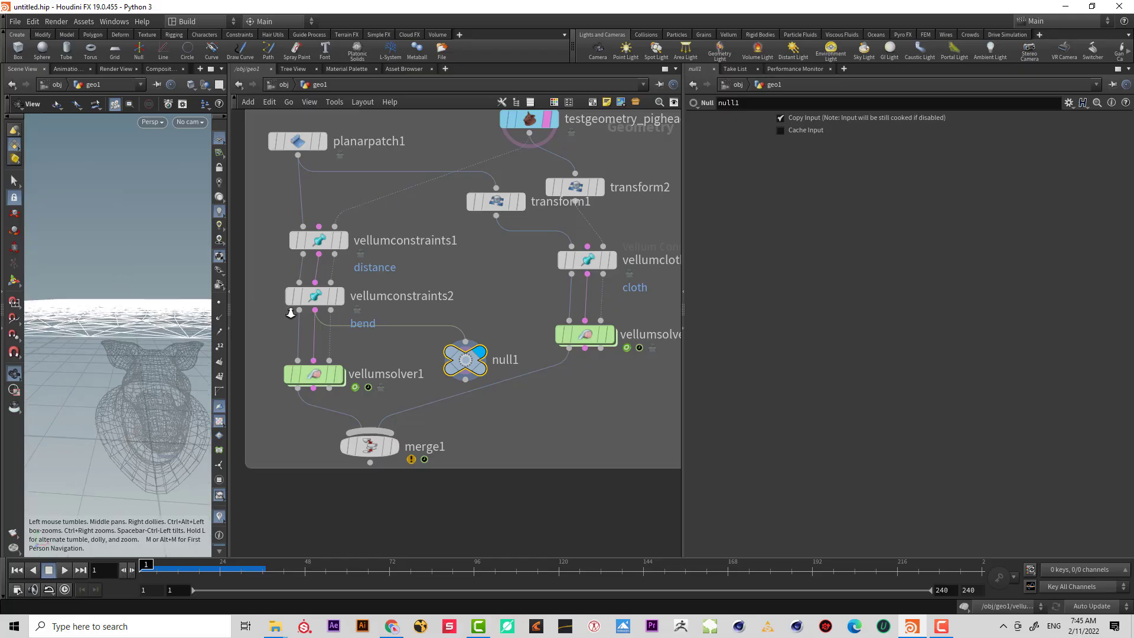
right_click(110, 314)
click(527, 294)
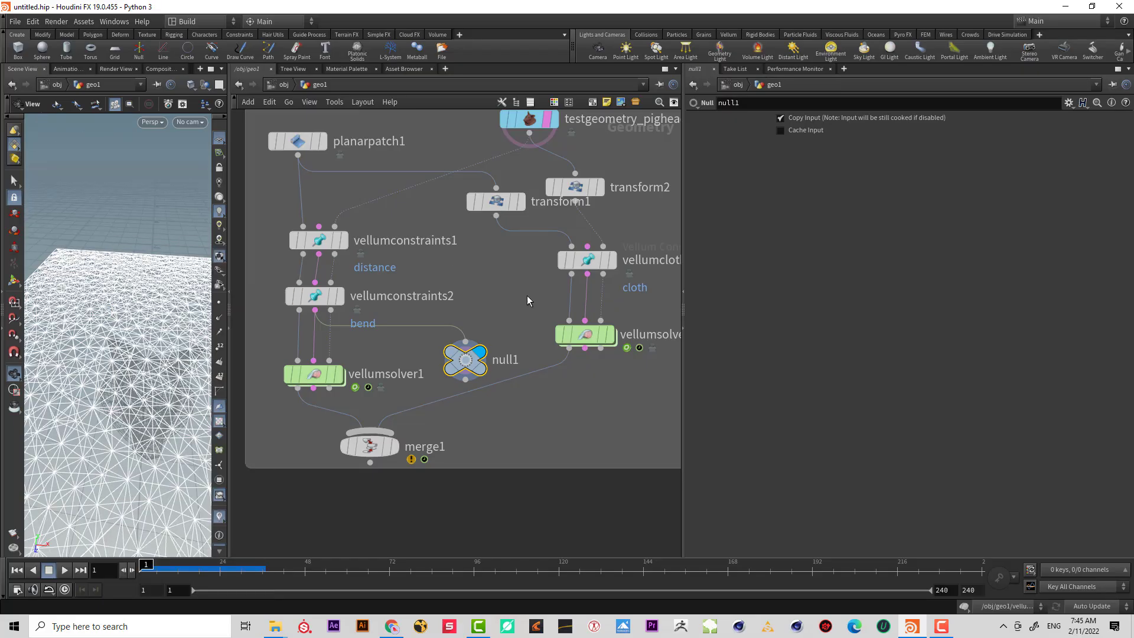
- Rewire the Null's input to the second output of the cloth node and examine its constraint geometry up close
middle_drag(488, 278, 458, 273)
click(557, 270)
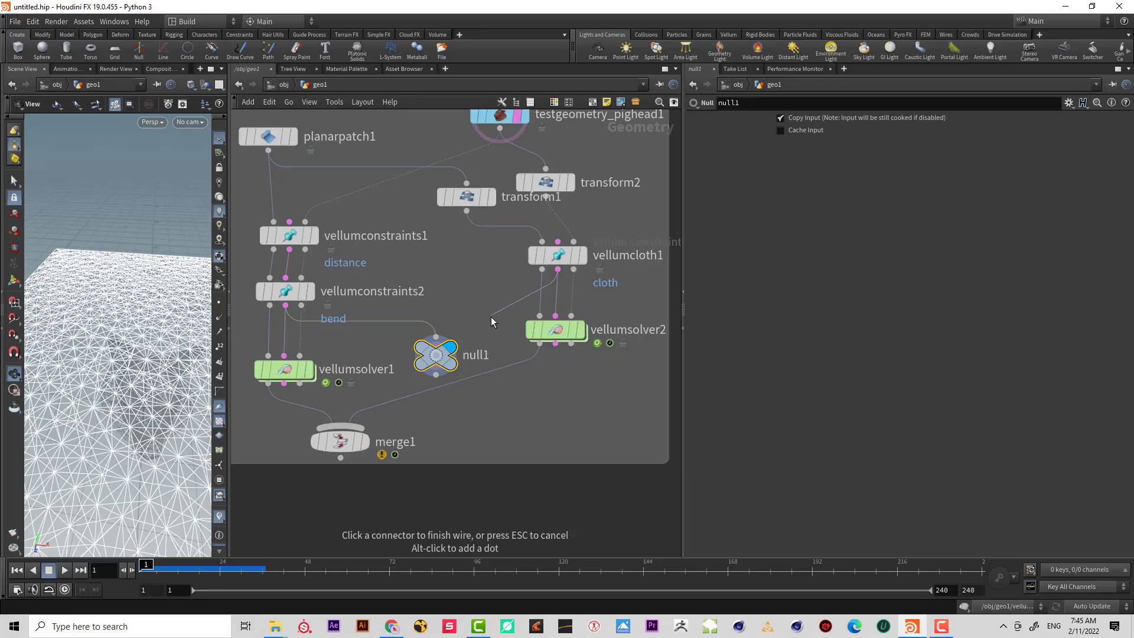
click(436, 336)
key(f)
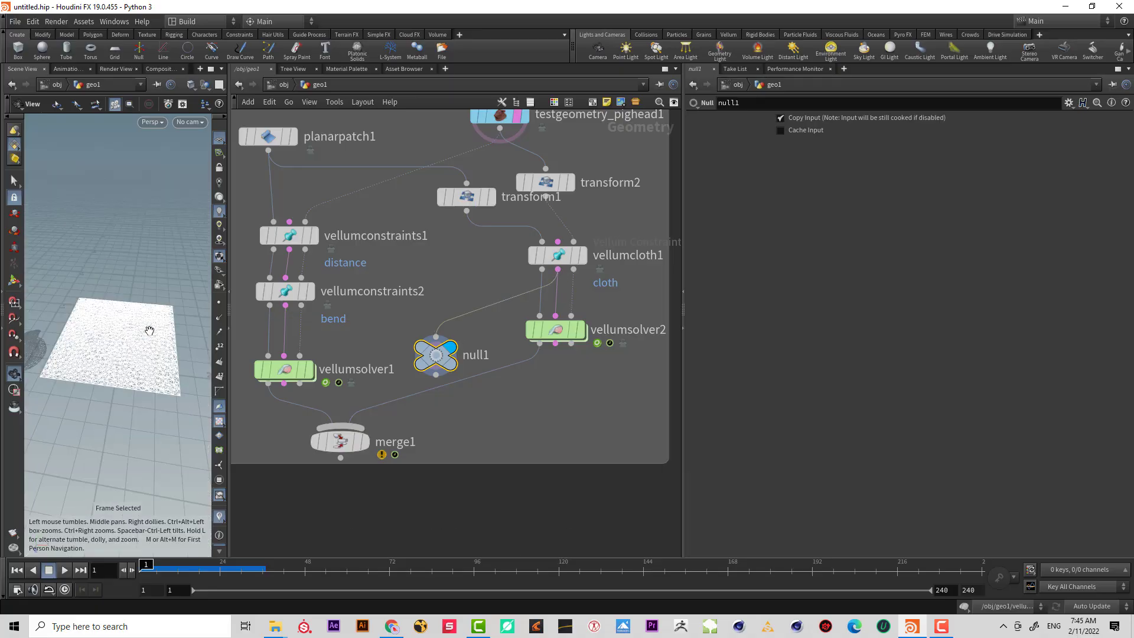
scroll(114, 342, up, 5)
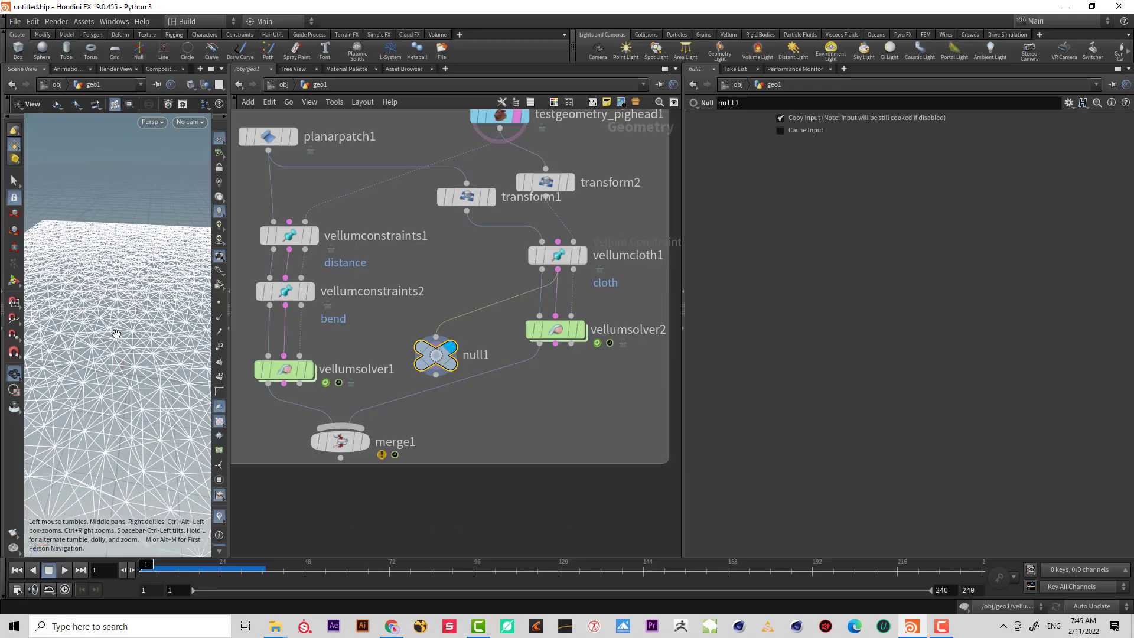
scroll(184, 332, up, 3)
click(326, 290)
click(366, 351)
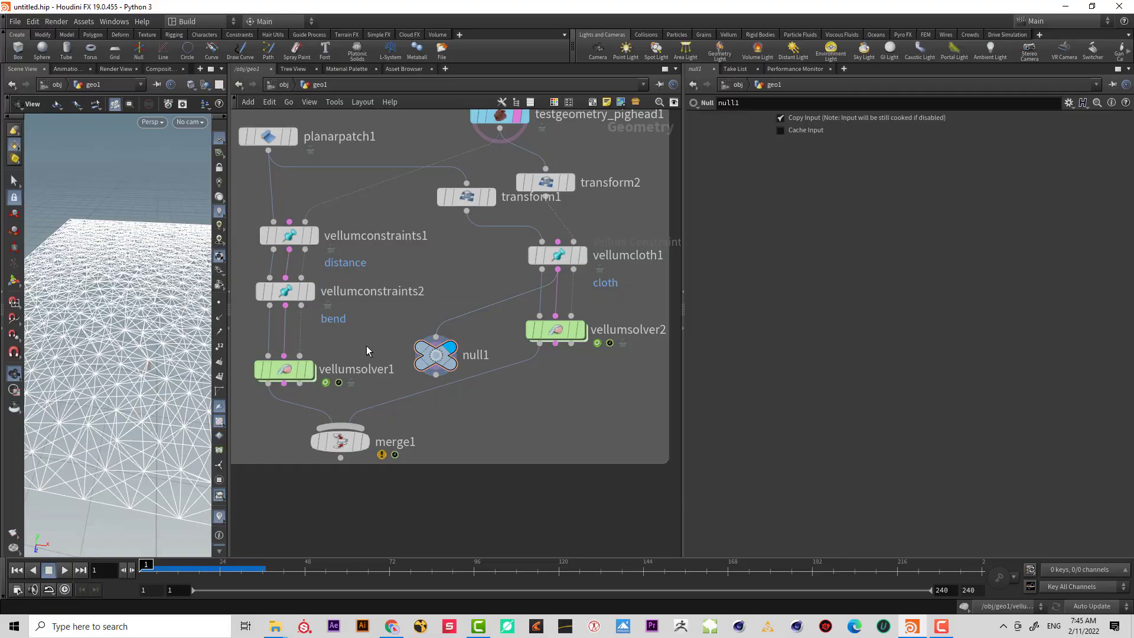
- Delete the Null node attached to the cloth node's constraint output and widen the 3D viewport
click(442, 371)
key(Escape)
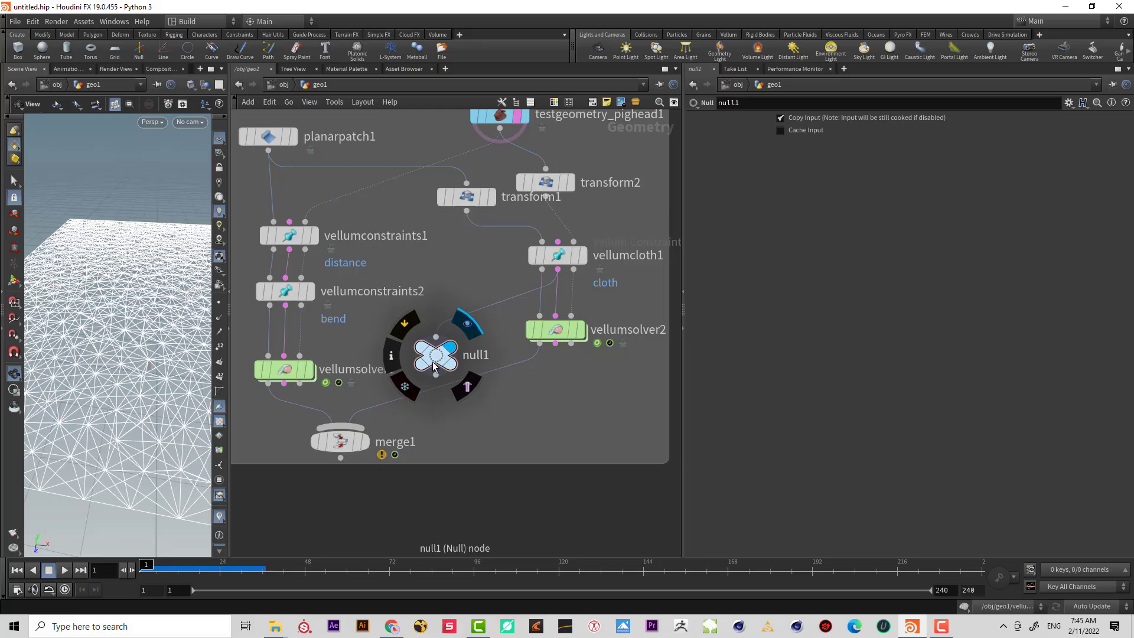
click(434, 366)
key(Delete)
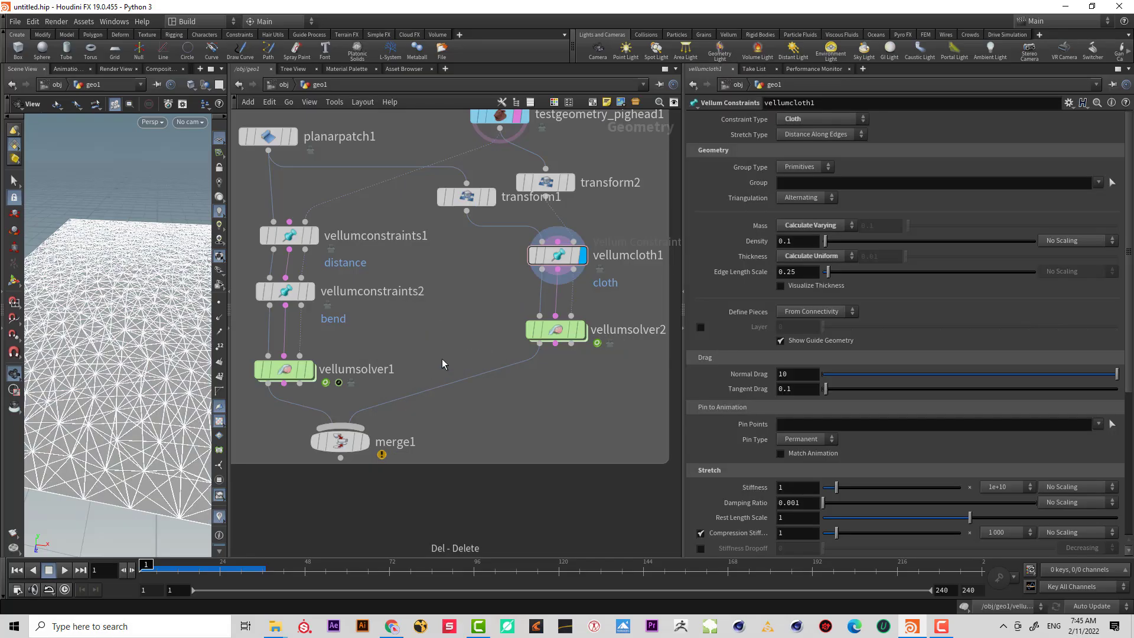
scroll(442, 359, down, 5)
middle_drag(569, 354, 512, 358)
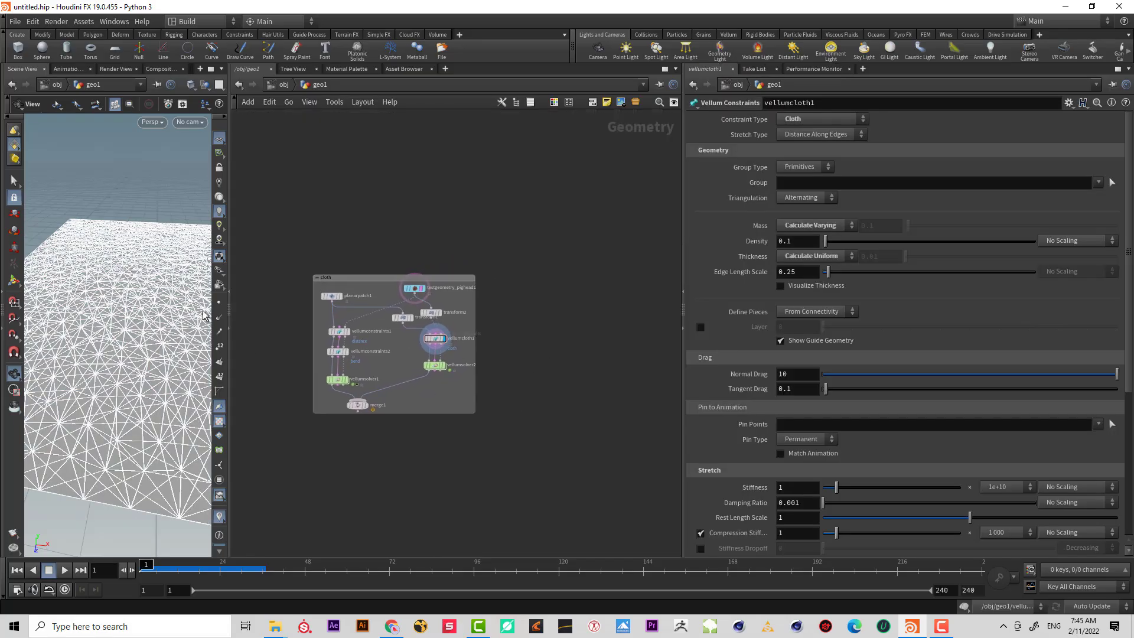
alt+right_drag(112, 312, 187, 283)
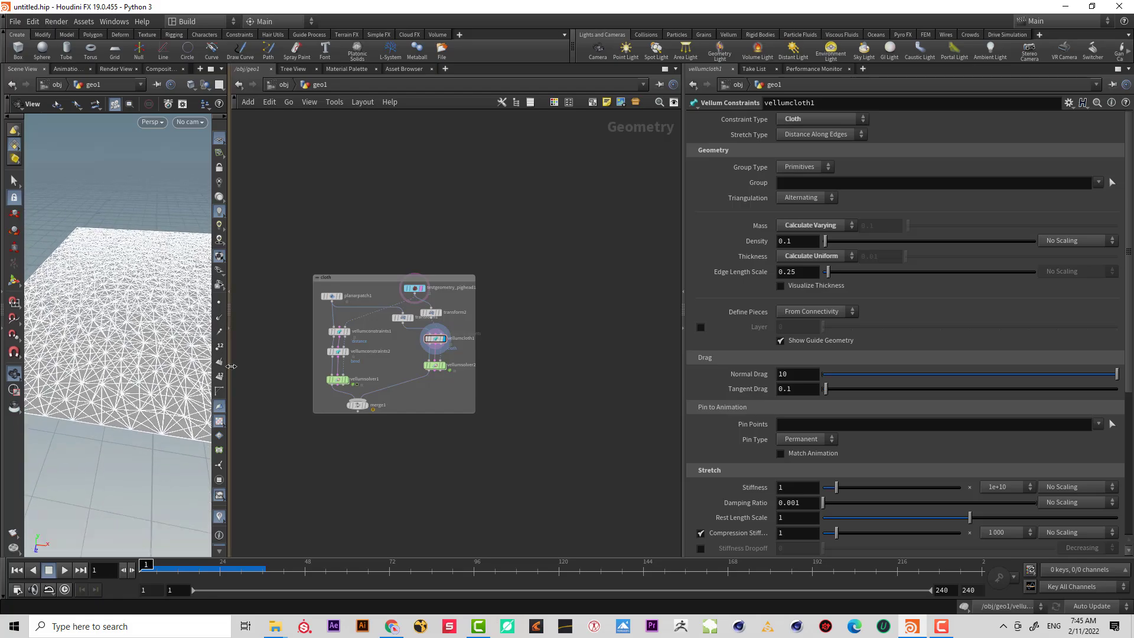
drag(231, 366, 373, 366)
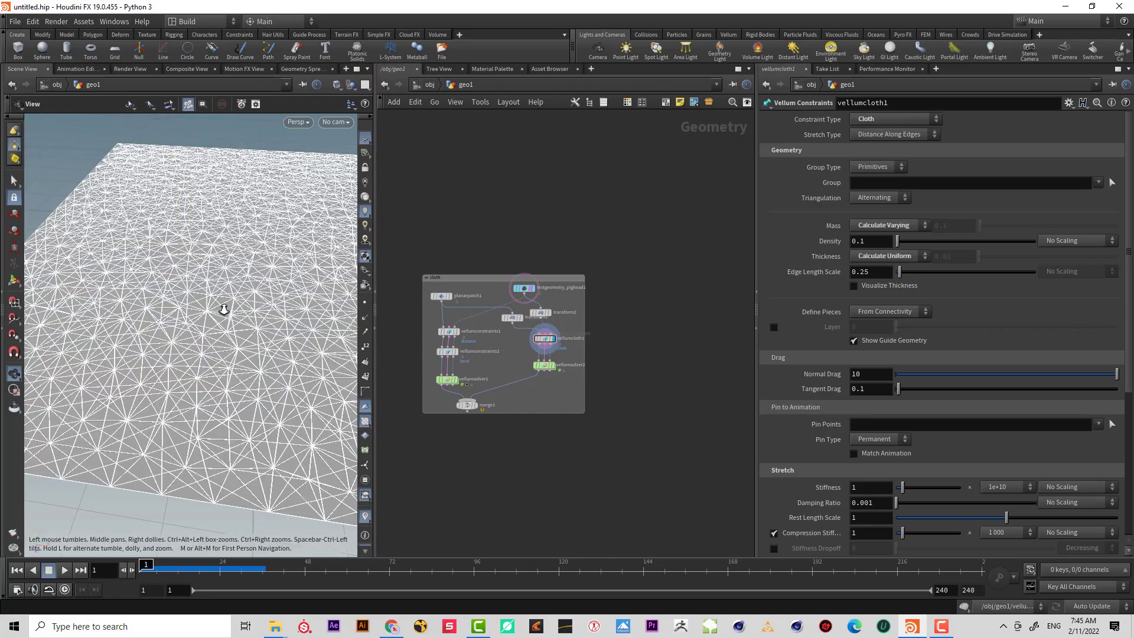
alt+drag(225, 309, 177, 331)
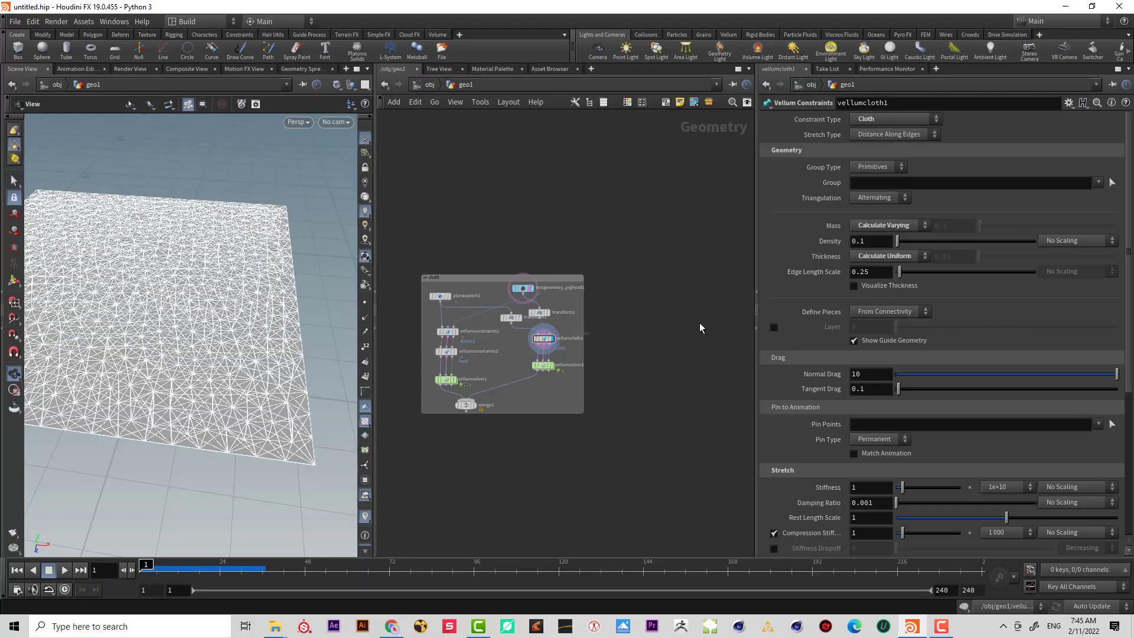
- Add a Draw Curve node in the empty network area beside the cloth setup and display it
key(Tab)
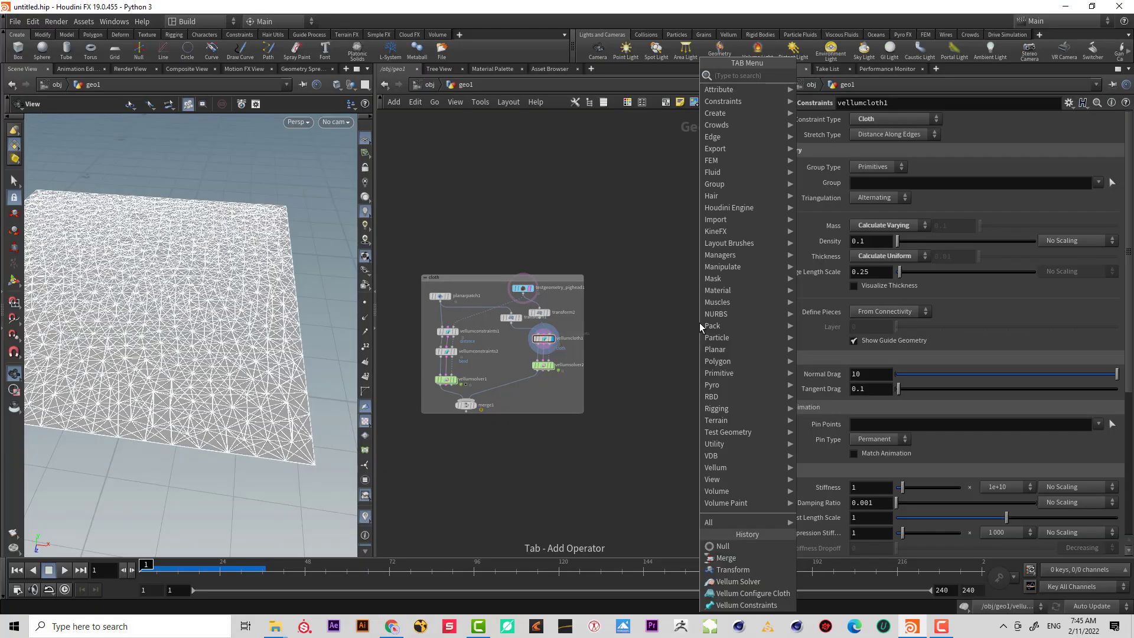
text(pain)
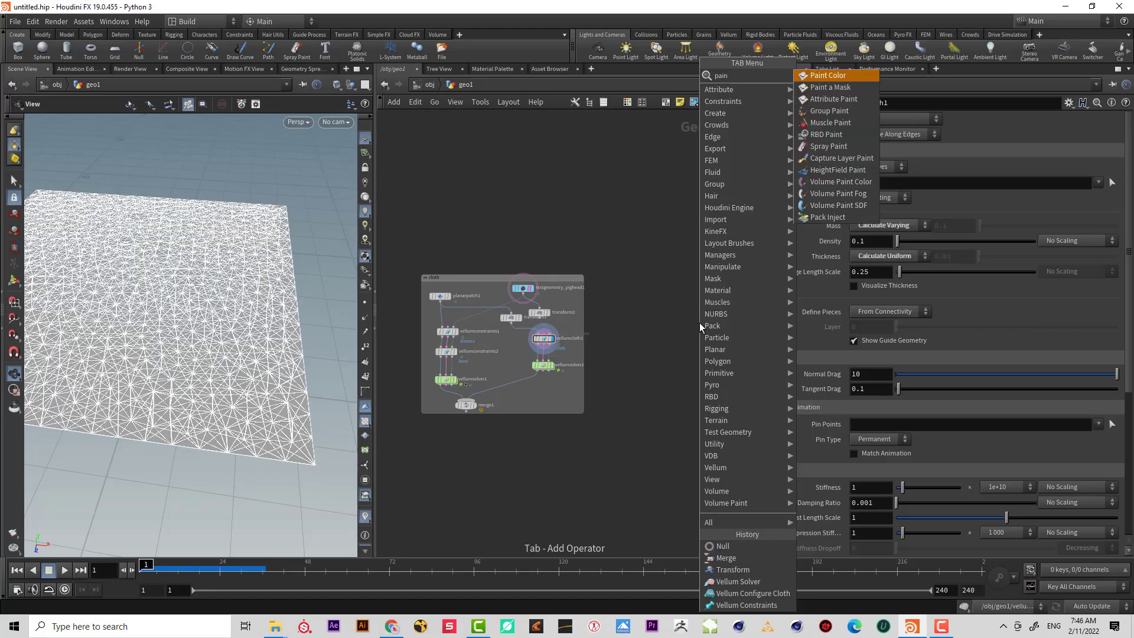
key(BackSpace)
key(BackSpace)
text(dra)
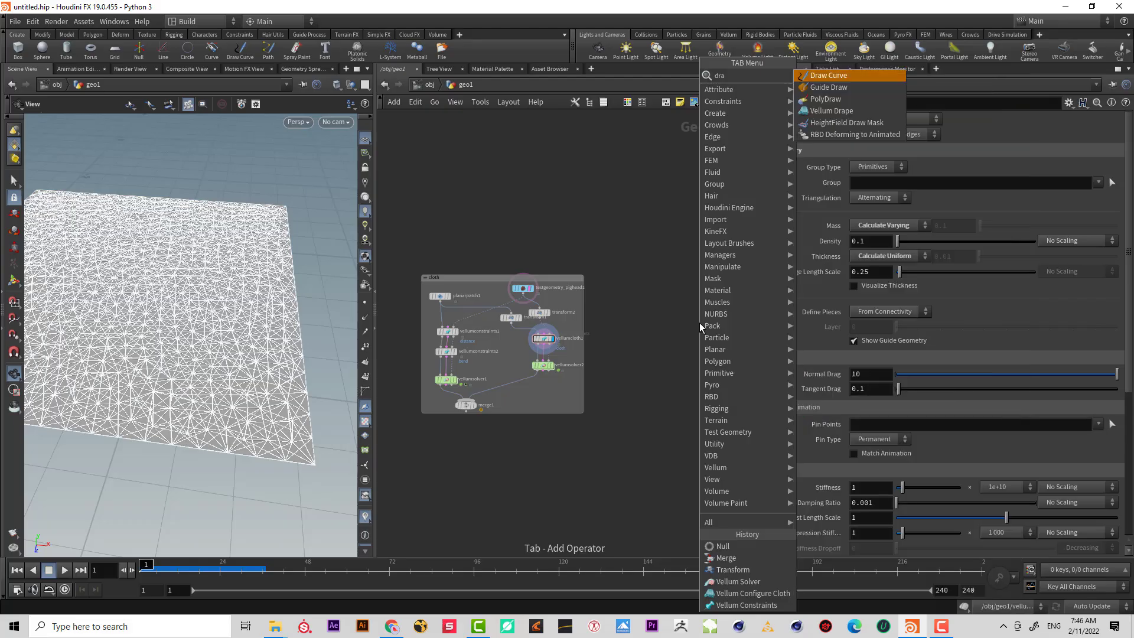
key(Return)
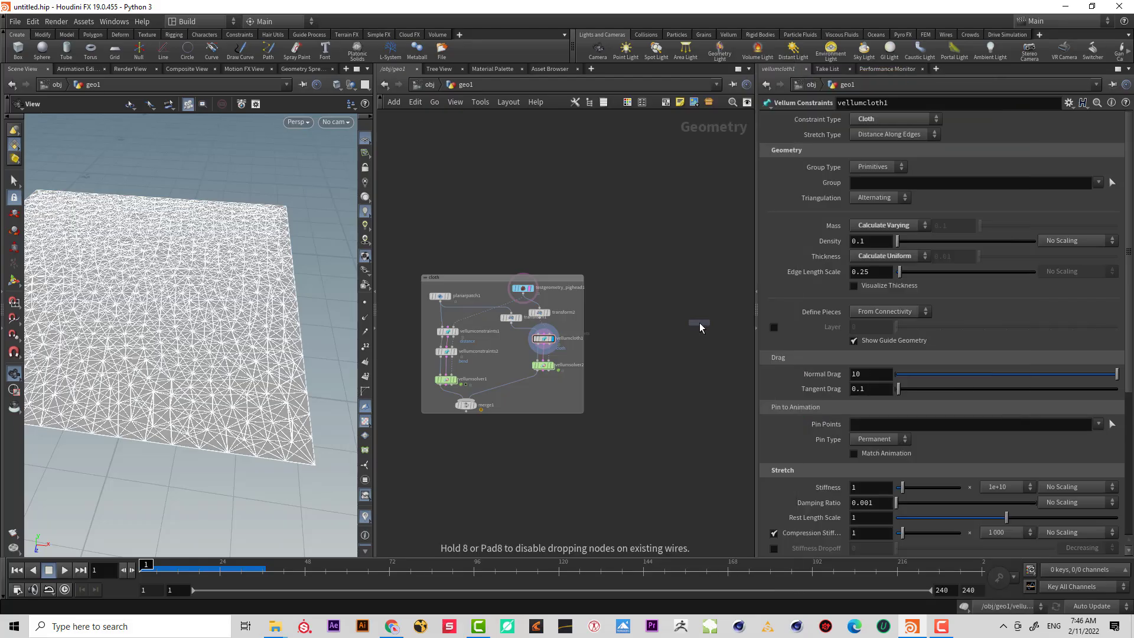
click(699, 323)
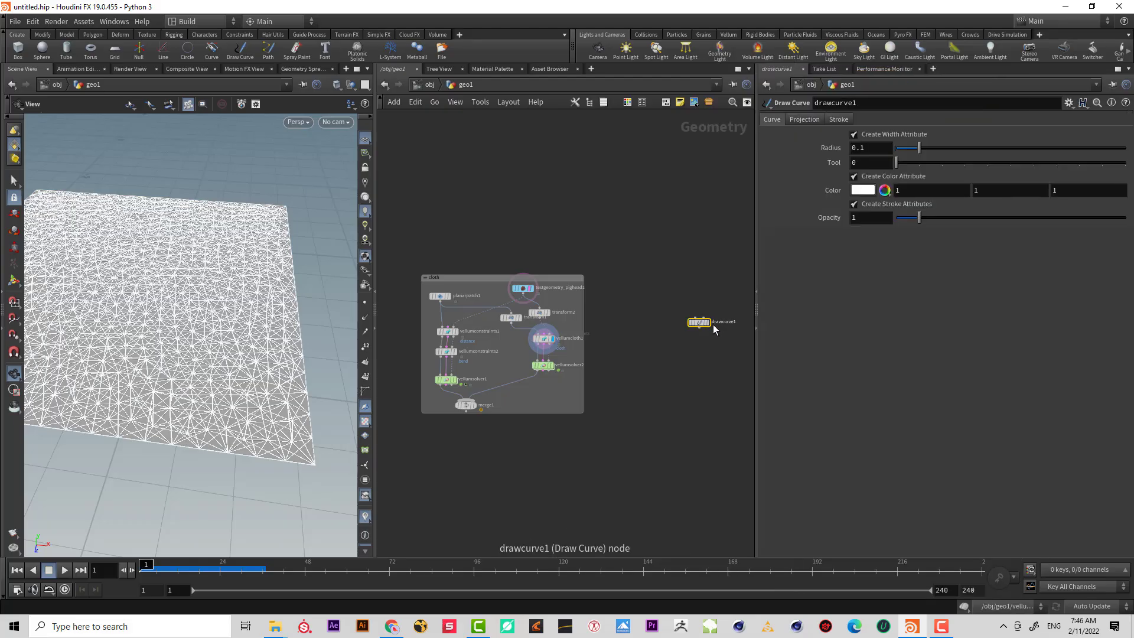
click(709, 322)
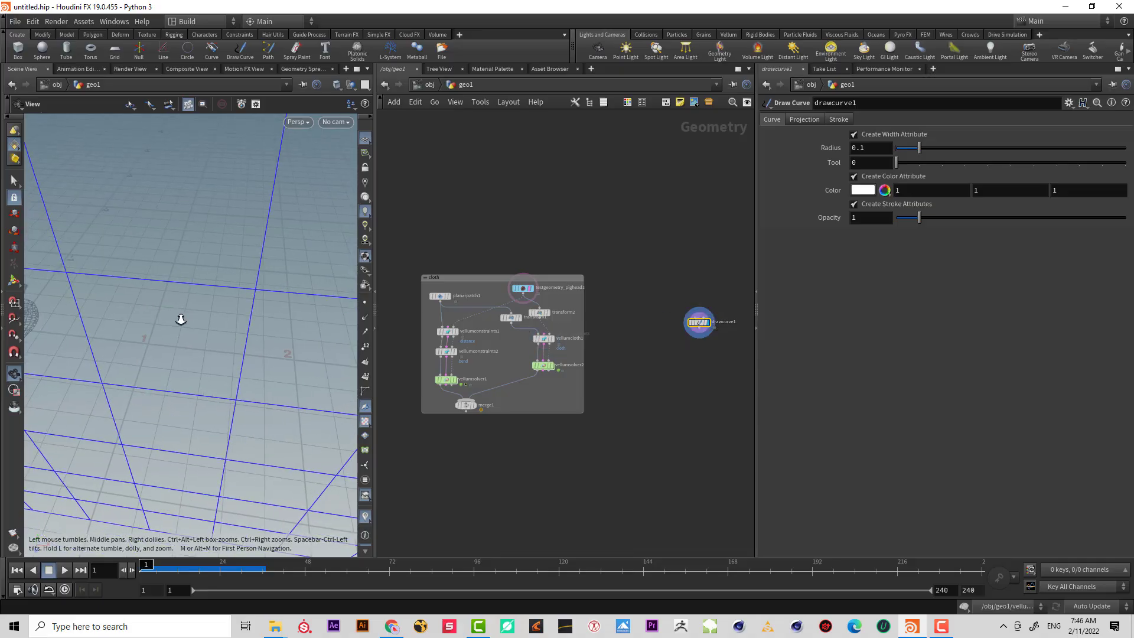
scroll(181, 320, down, 5)
drag(676, 360, 725, 285)
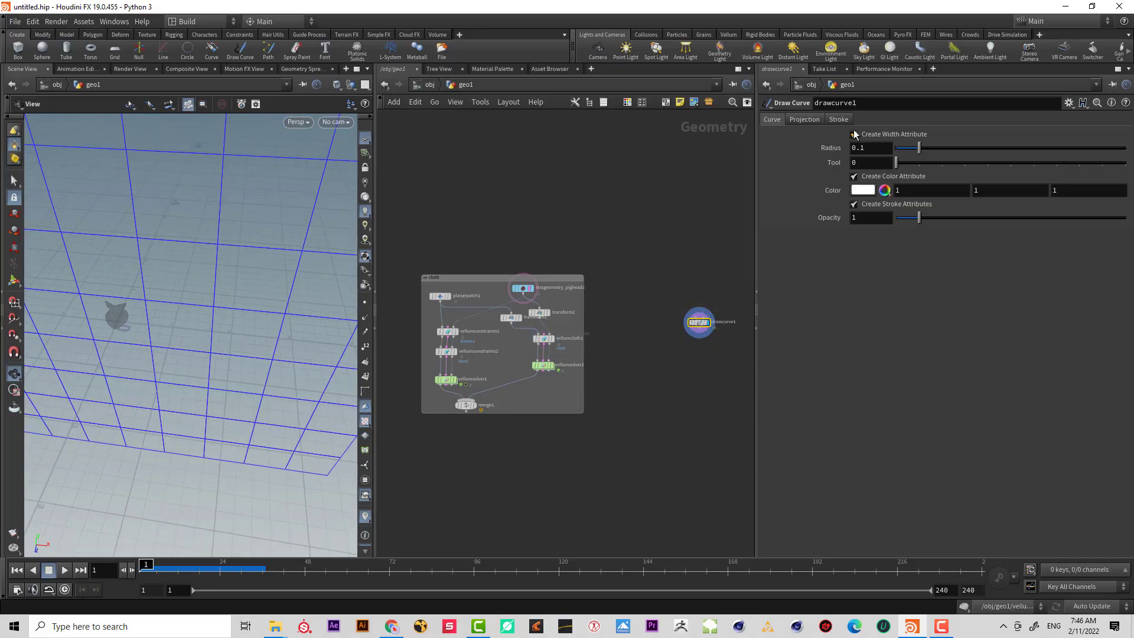
- Try the Screen Plane projection on the Draw Curve node and check it in the viewport
click(802, 119)
click(875, 164)
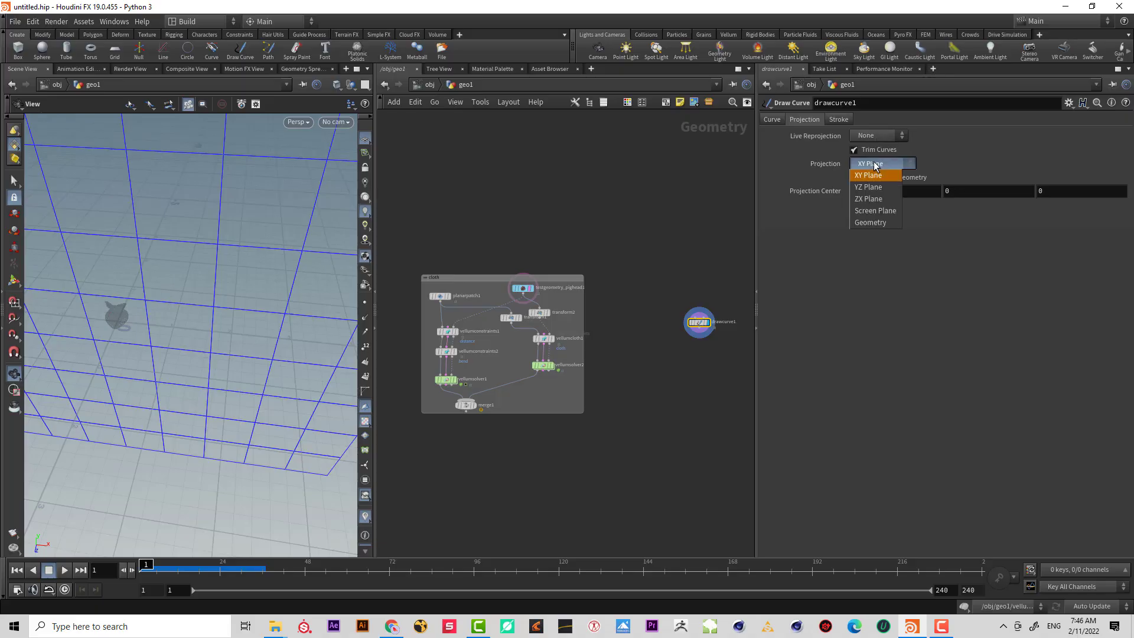
click(876, 211)
right_drag(301, 310, 325, 296)
middle_drag(289, 264, 207, 286)
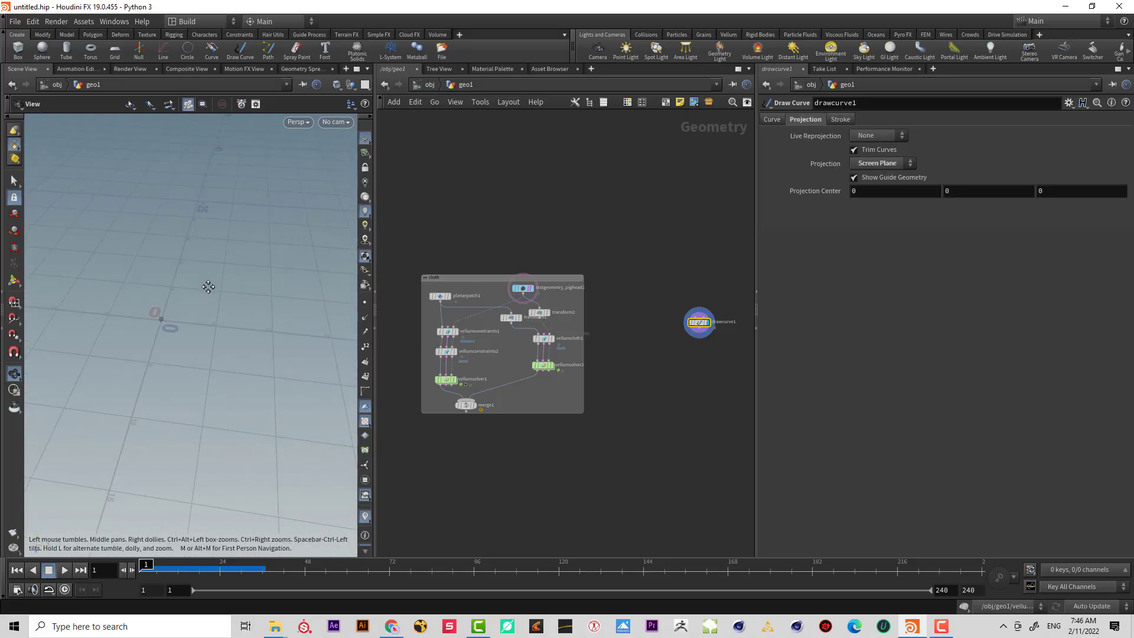
drag(207, 286, 271, 303)
right_drag(272, 304, 331, 296)
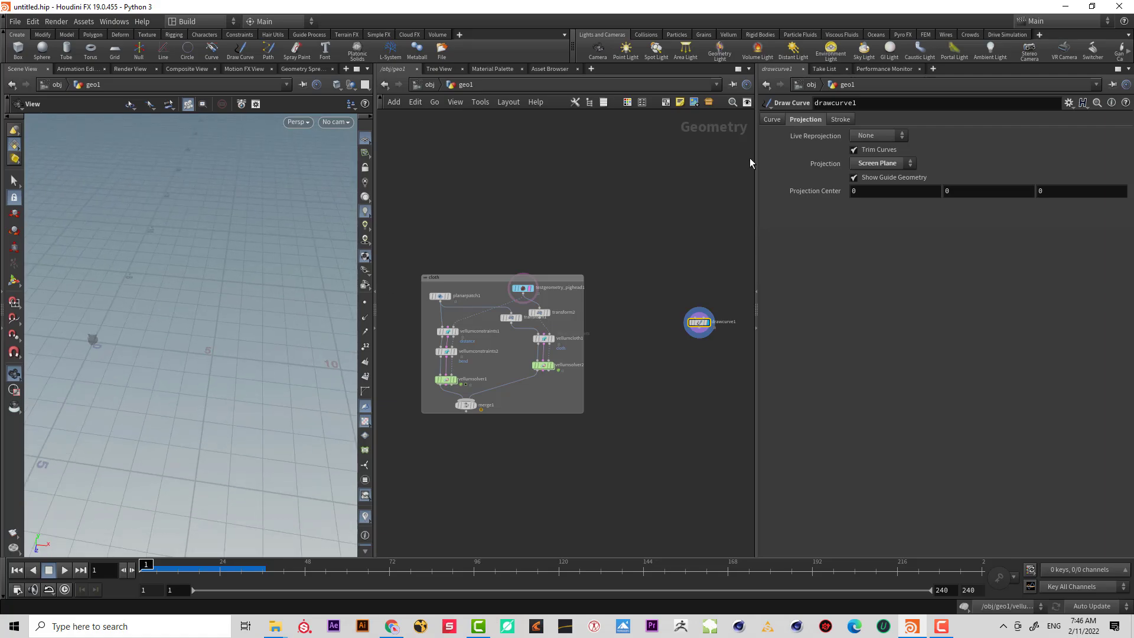
- Set the Draw Curve node's projection to ZX Plane
click(875, 164)
click(885, 200)
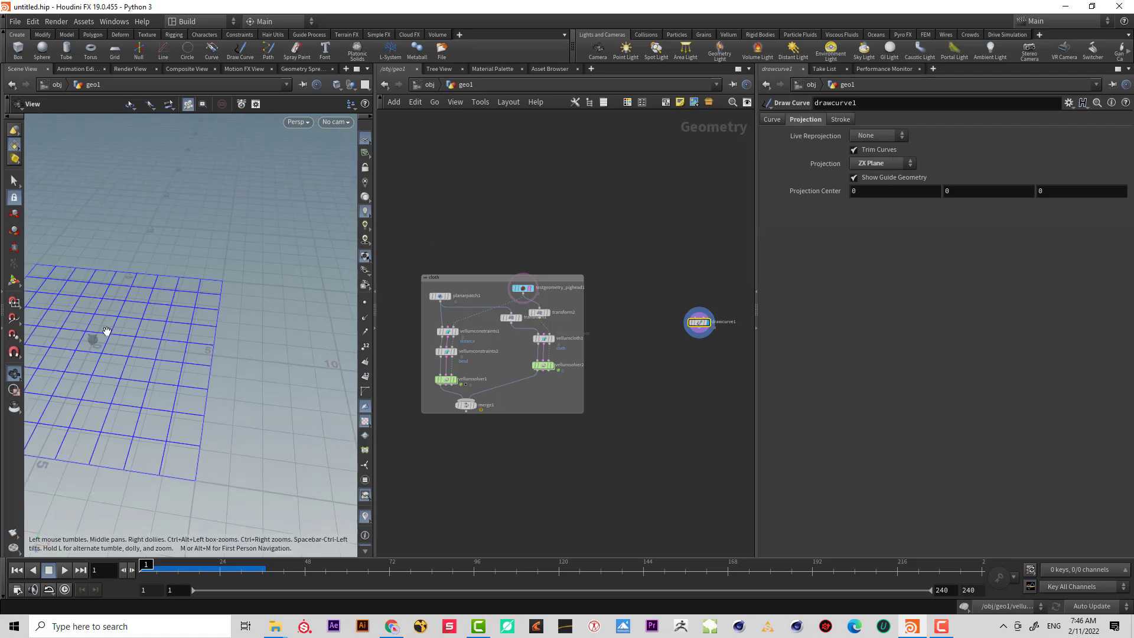
middle_drag(107, 332, 200, 320)
right_drag(200, 320, 264, 295)
drag(190, 307, 206, 324)
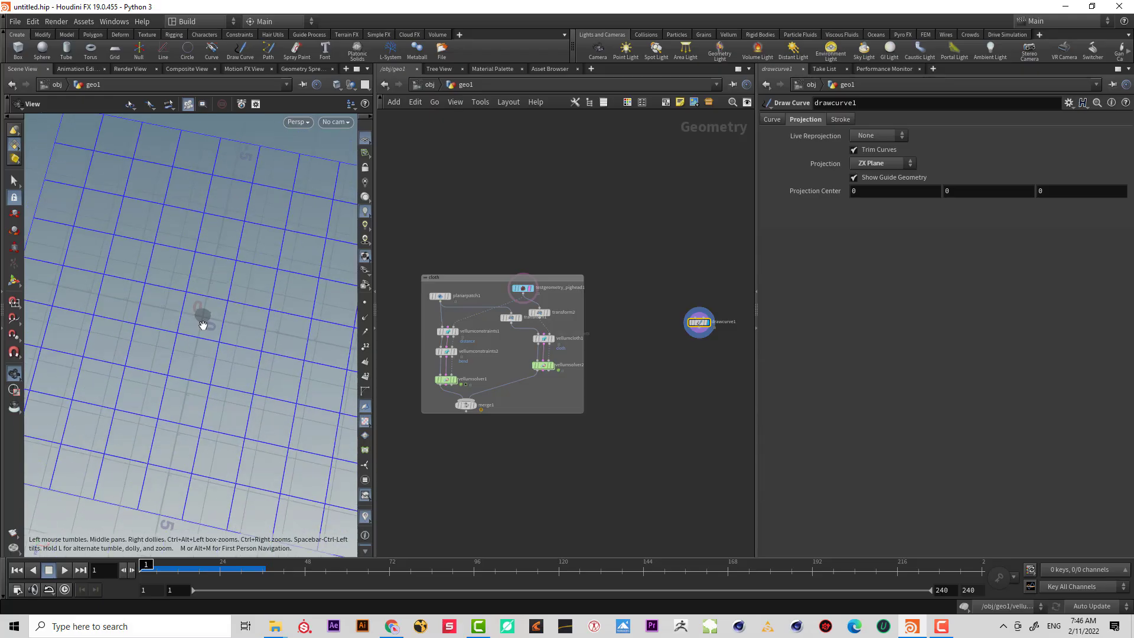
right_drag(207, 325, 313, 289)
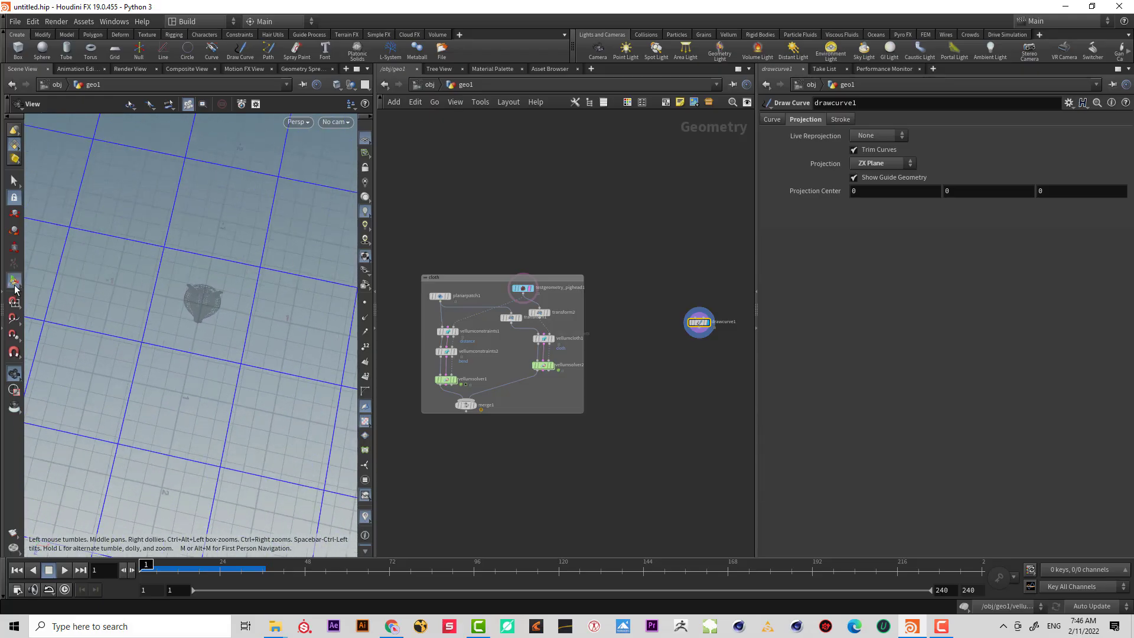
- Draw several looping freehand strokes over and around the pig head from the top view, and return to the perspective view
key(space+2)
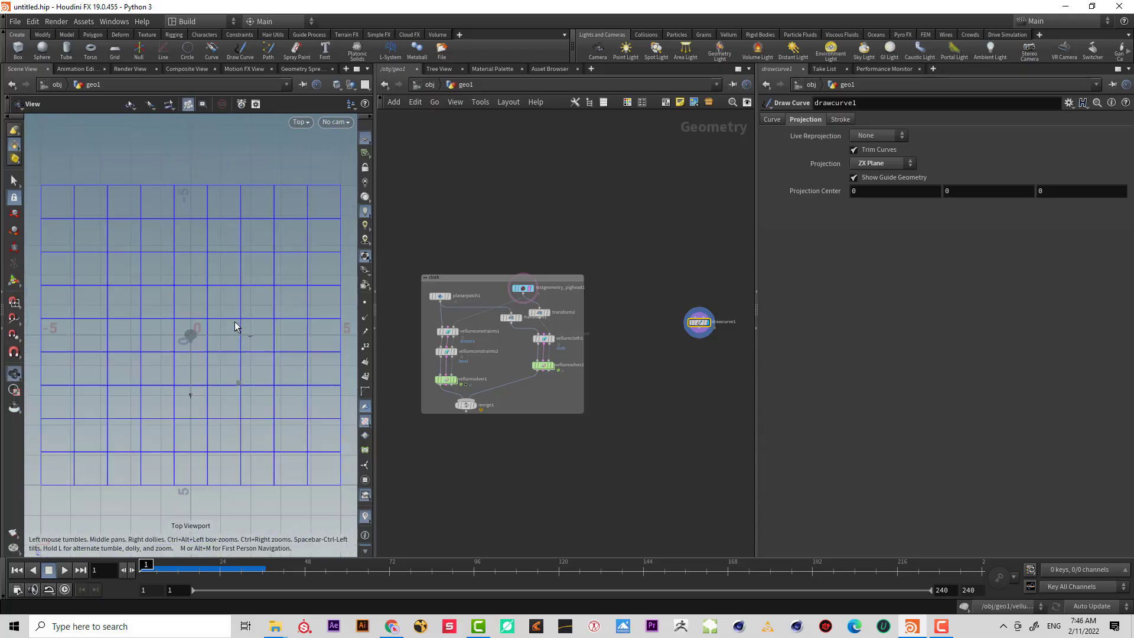
alt+middle_drag(195, 357, 216, 354)
alt+right_drag(215, 354, 253, 298)
alt+middle_drag(254, 297, 201, 294)
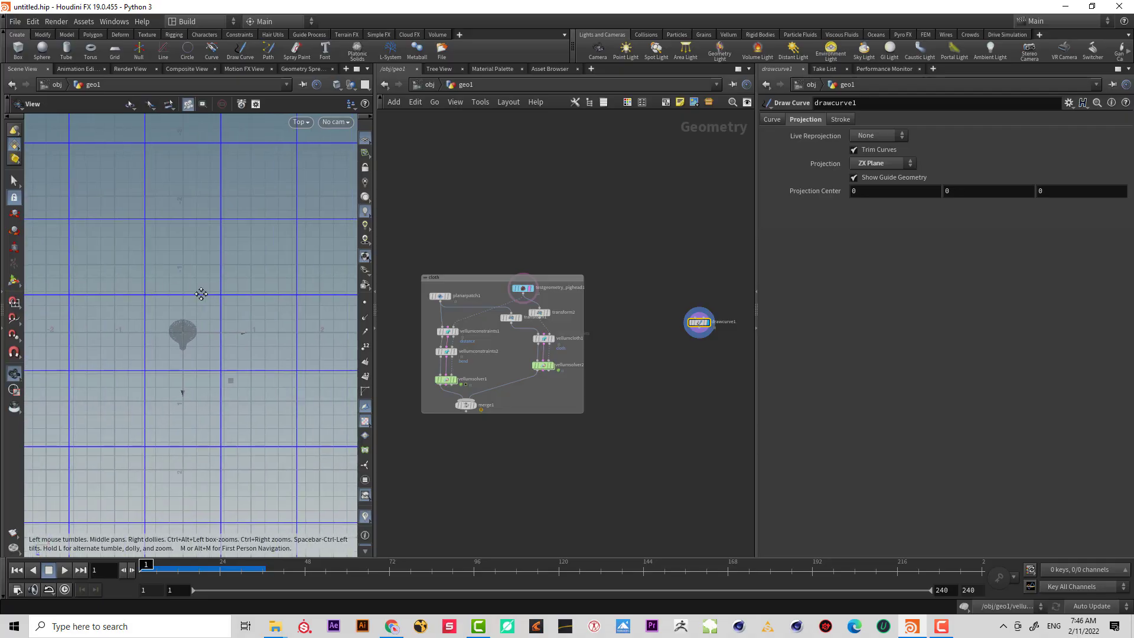
key(Return)
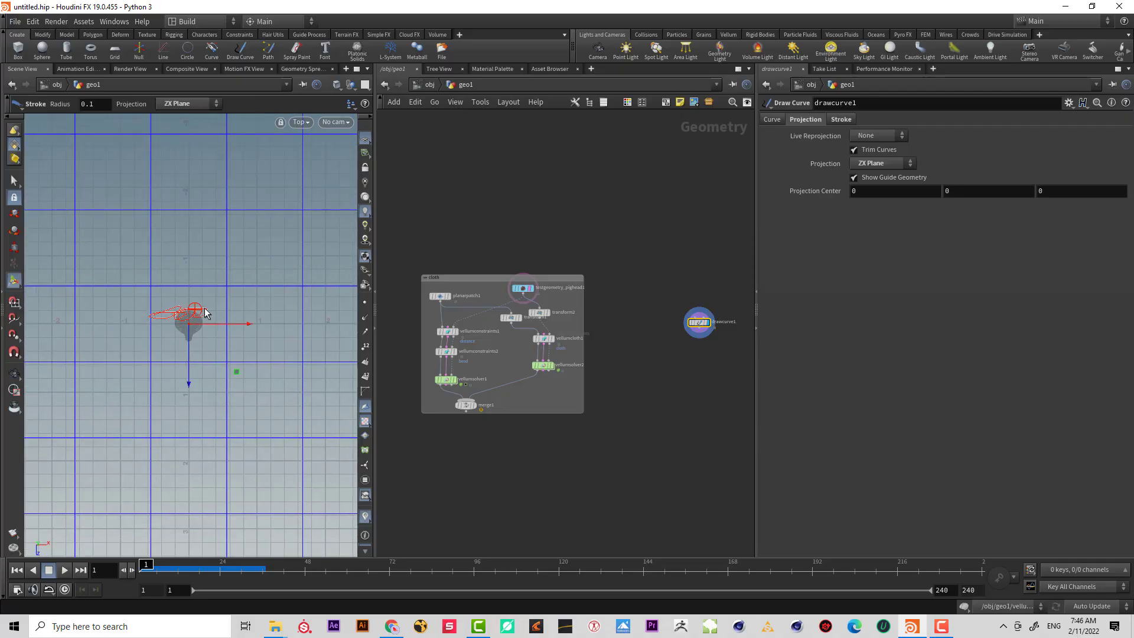
drag(174, 335, 171, 323)
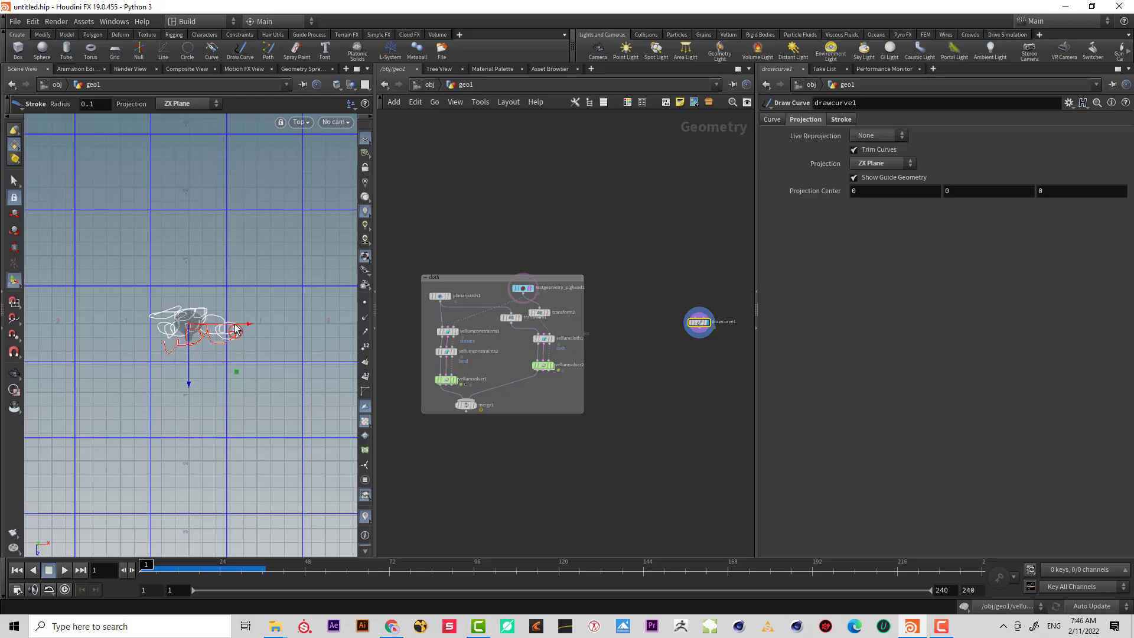
drag(112, 288, 111, 285)
key(space+1)
alt+drag(211, 303, 236, 215)
- Try raising the Draw Curve projection center in Y to lift the strokes, and undo the changes
middle_drag(669, 357, 535, 297)
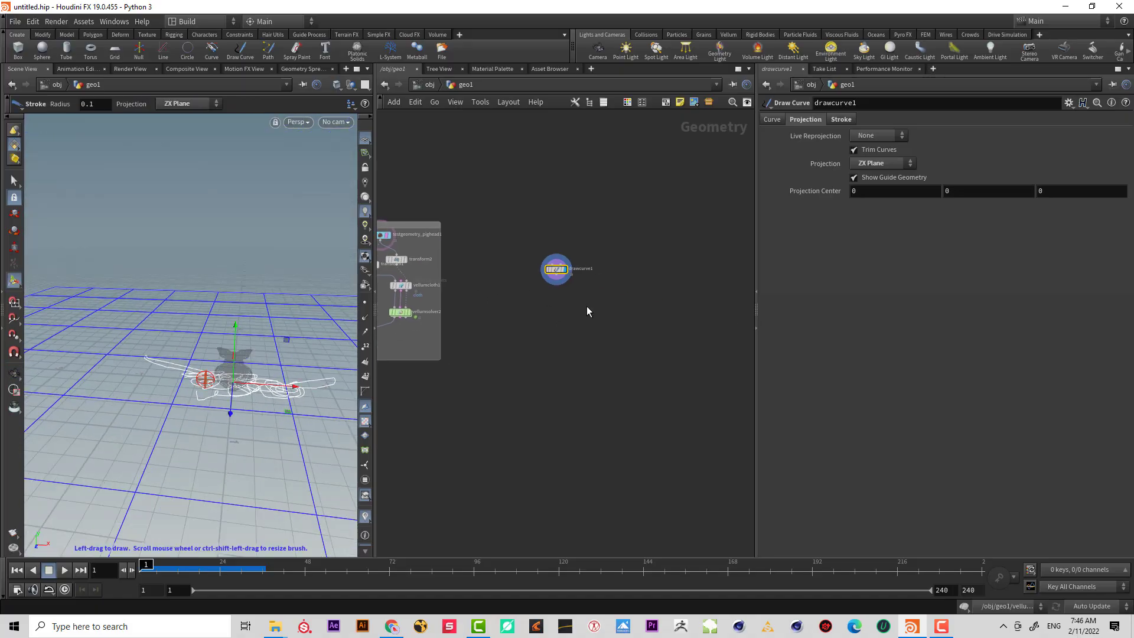
scroll(587, 309, up, 3)
alt+drag(237, 343, 236, 332)
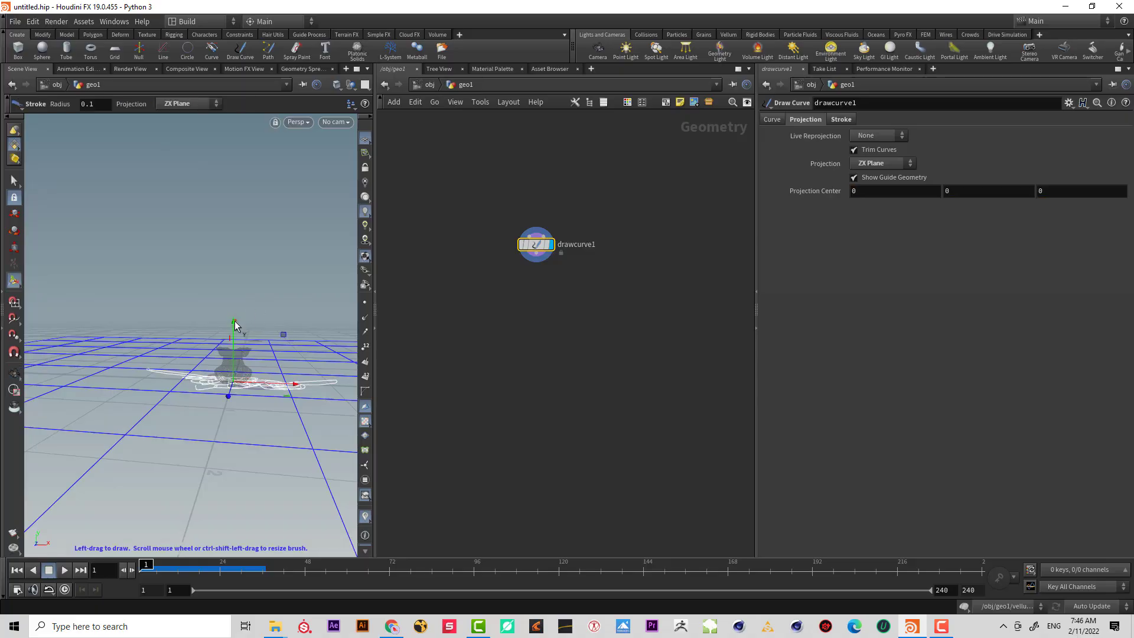
mouse_move(236, 321)
mouse_down()
mouse_move(229, 301)
mouse_move(237, 308)
mouse_up()
key(ctrl+z)
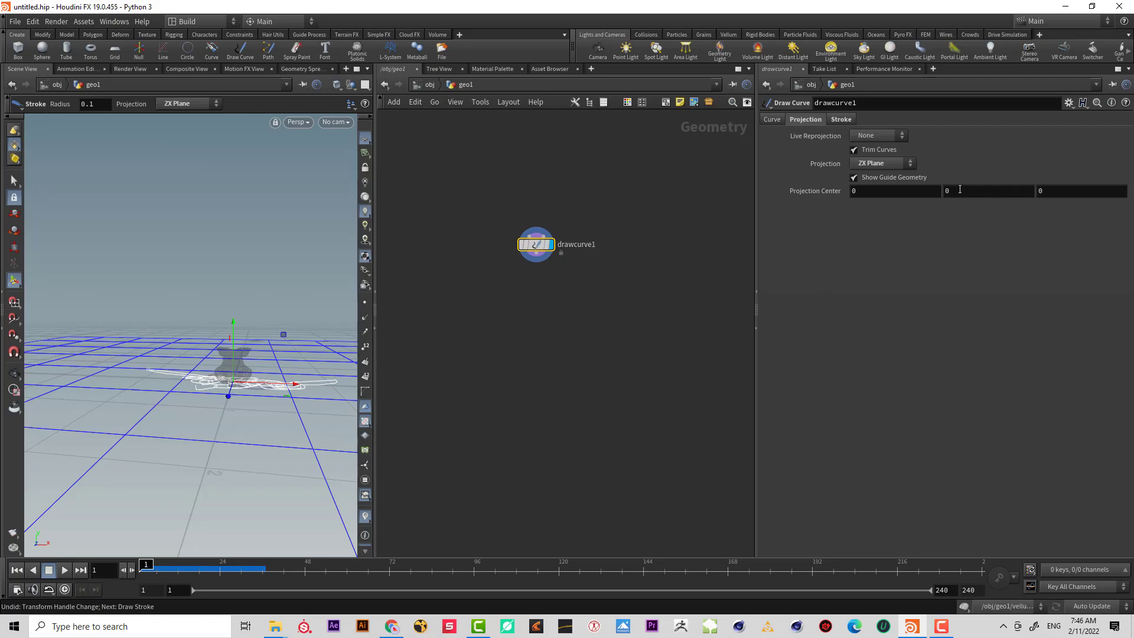
click(781, 120)
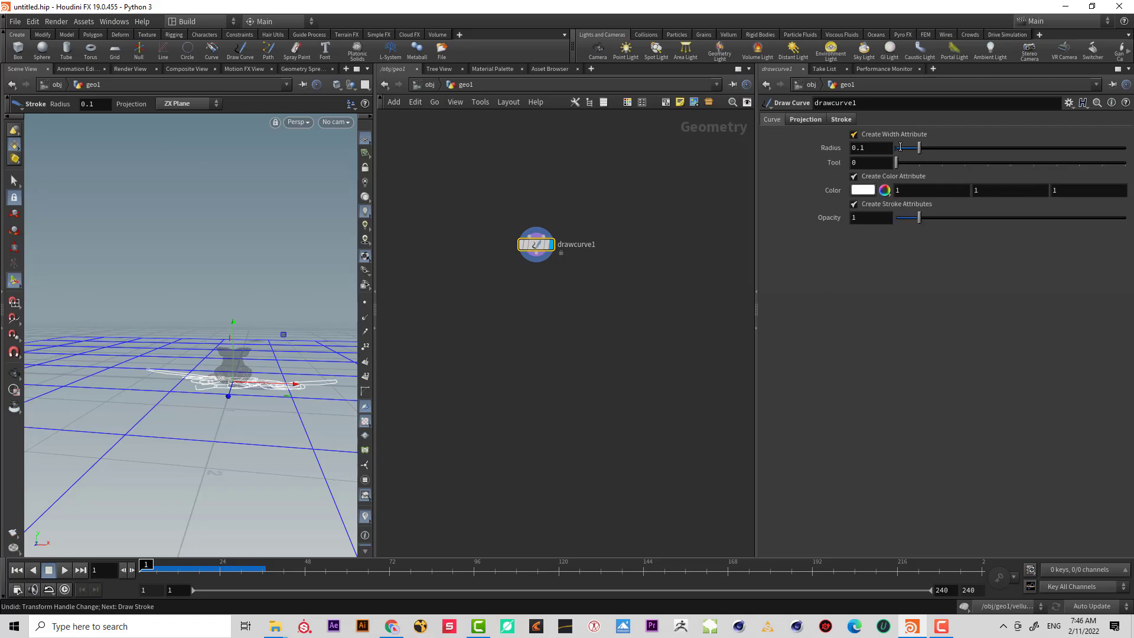
click(807, 120)
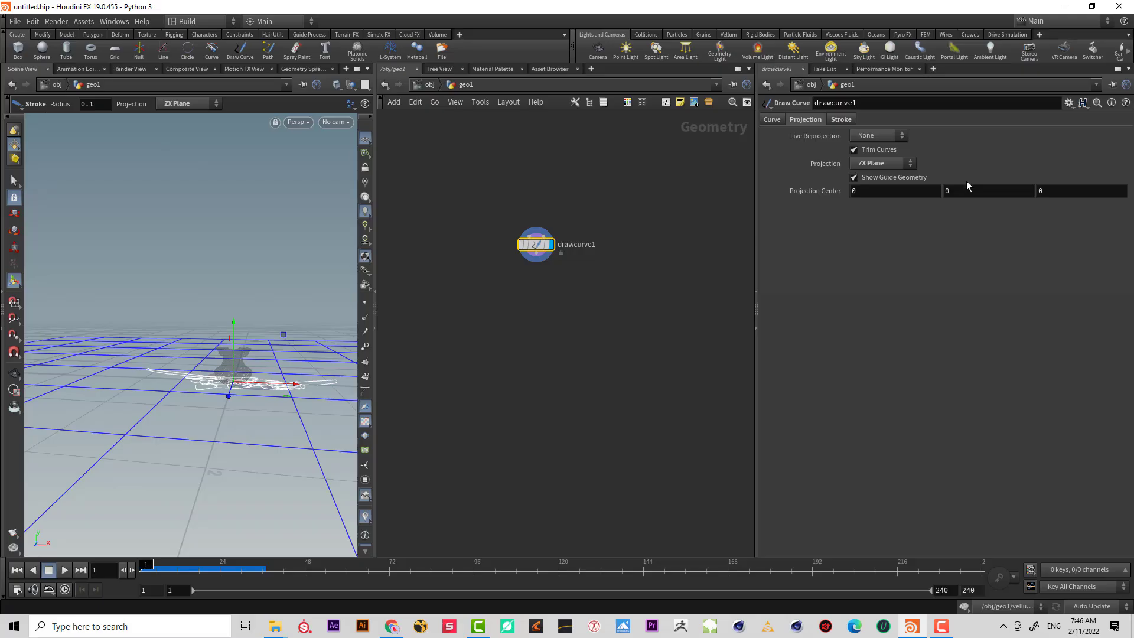
middle_drag(963, 190, 969, 193)
key(ctrl+z)
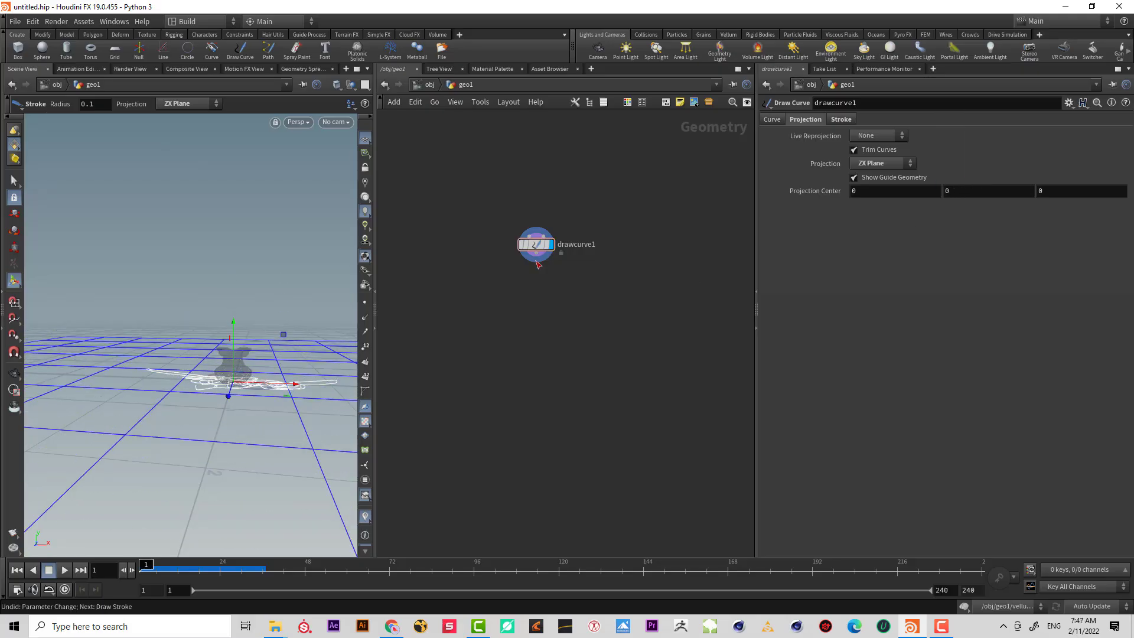
- Append a displayed Transform node to the Draw Curve node and raise the strokes about 0.69 in Y
key(Tab)
text(tran)
key(Return)
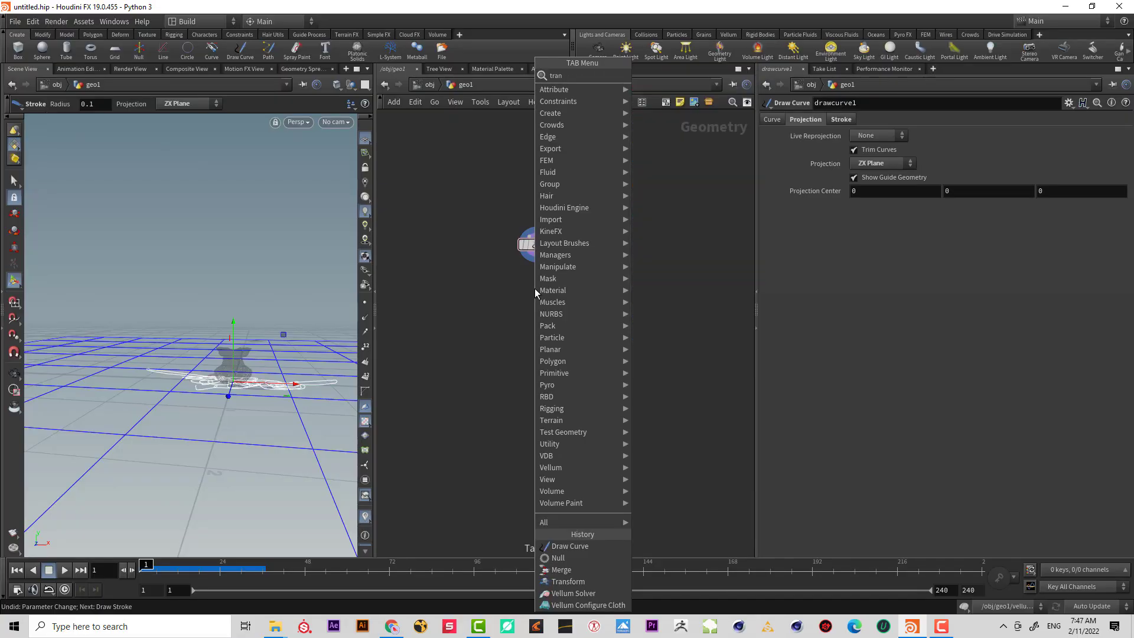
click(534, 289)
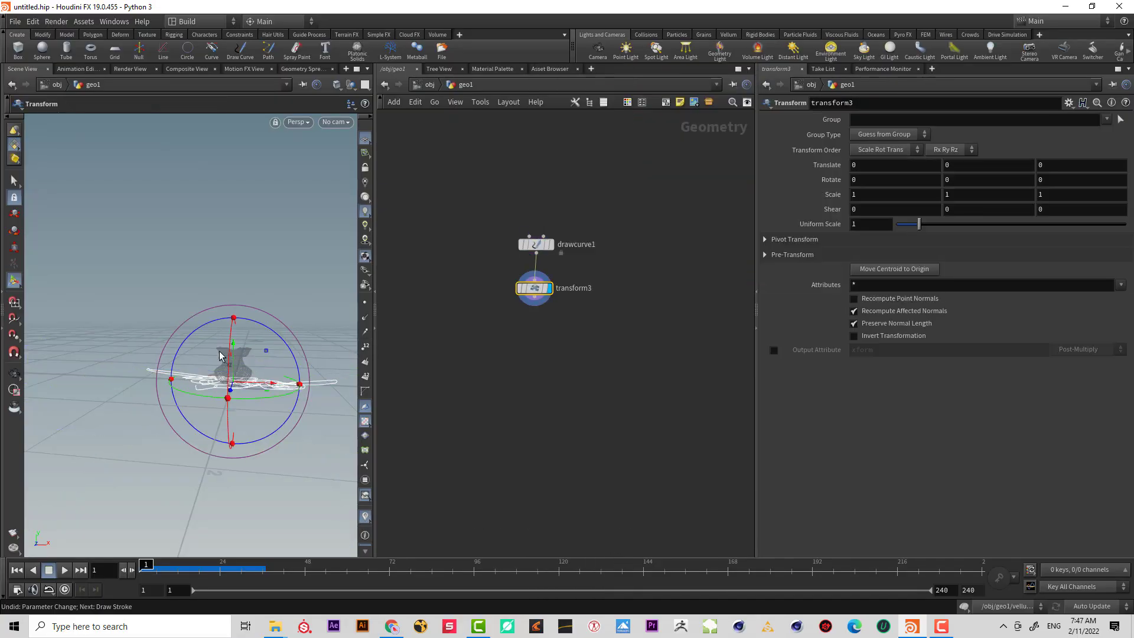
drag(229, 353, 235, 282)
key(ctrl+z)
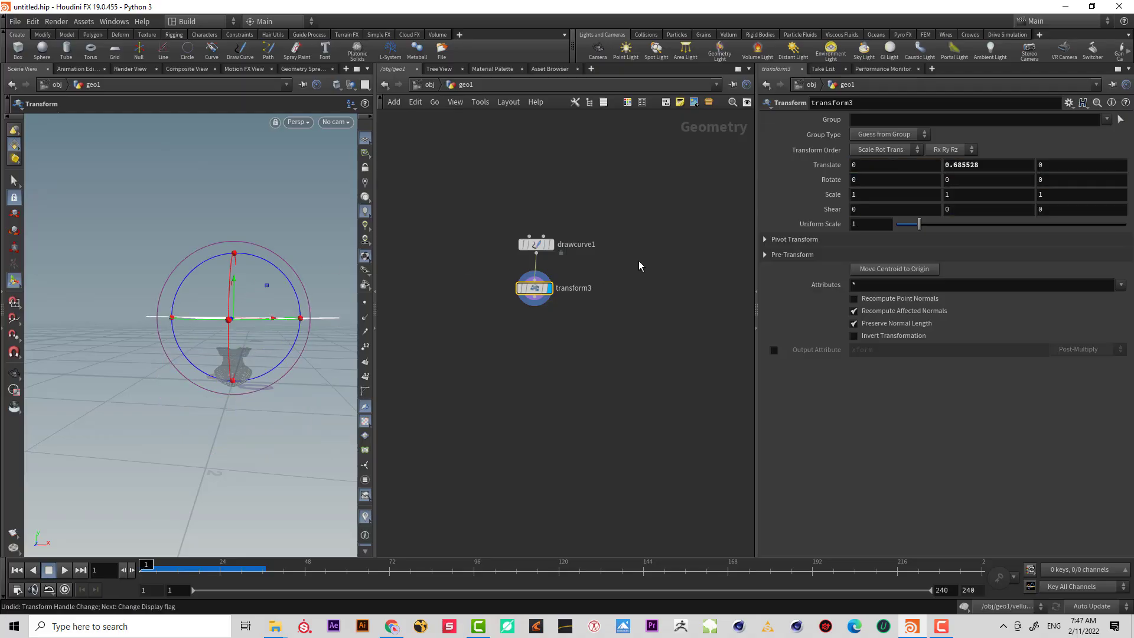
- Add a Torus node beside the Draw Curve and Transform nodes
key(Tab)
text(tou)
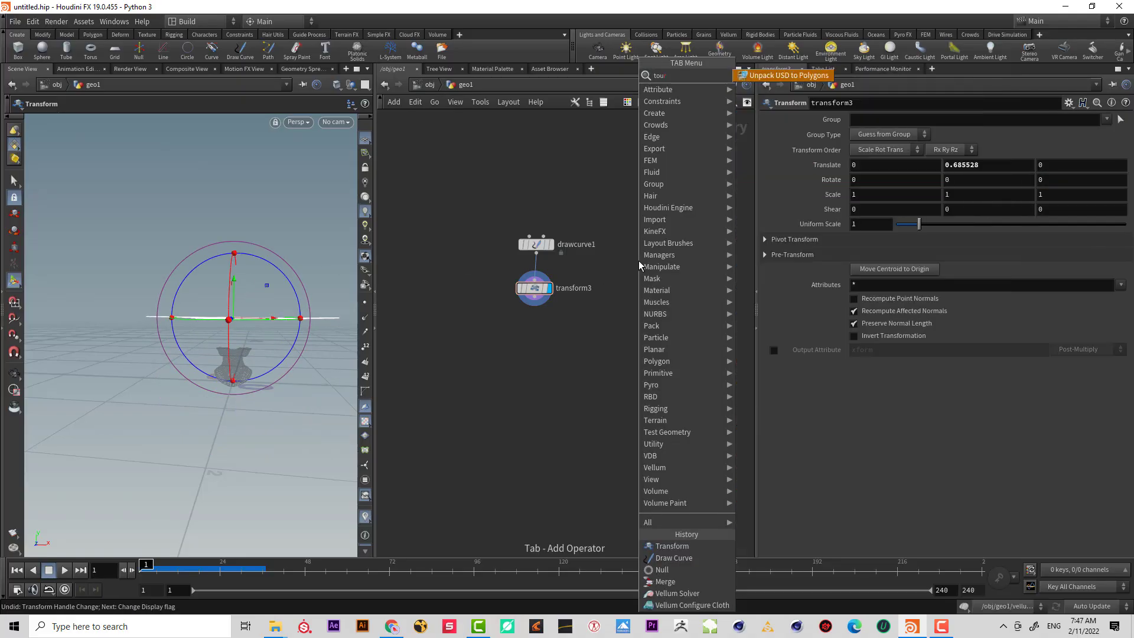
key(Return)
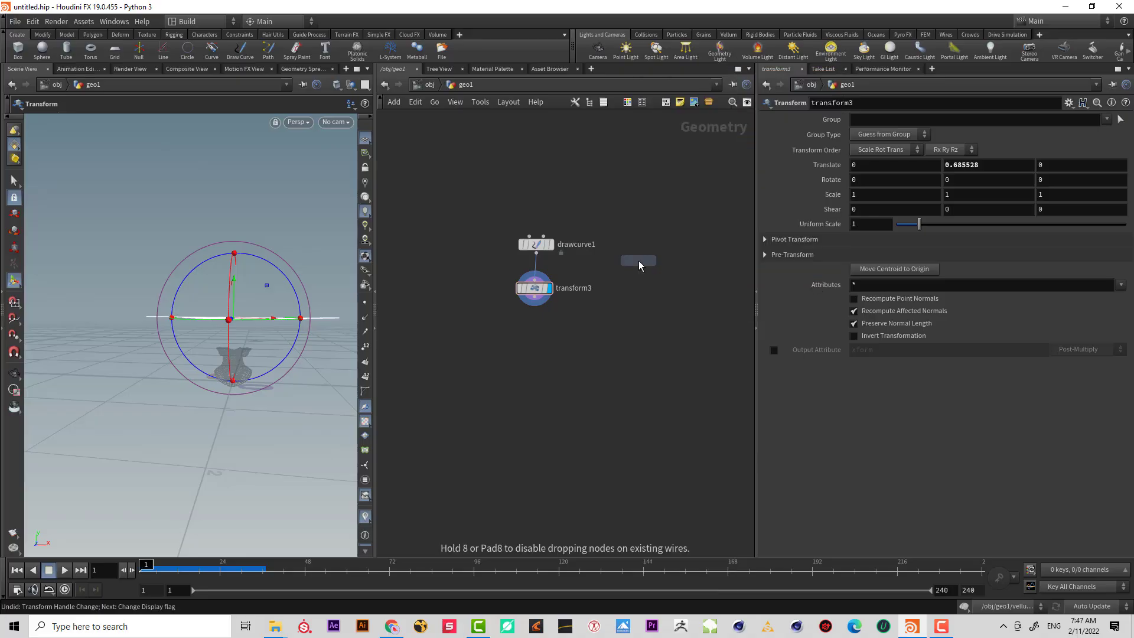
click(639, 261)
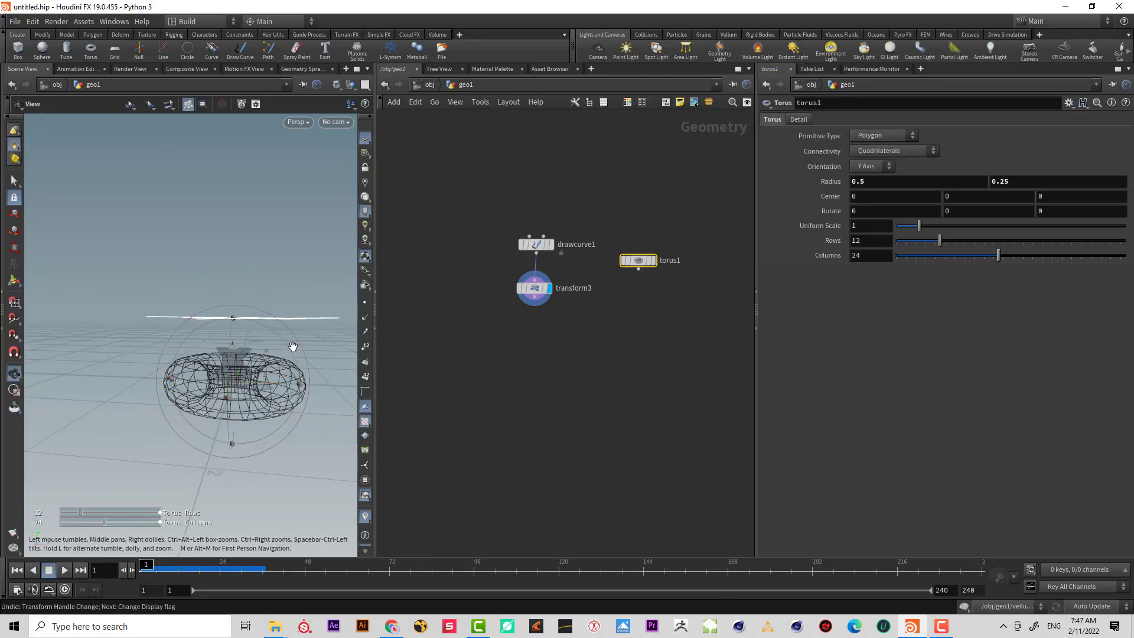
- Try raising the torus's Center to 0.4 in Y, and undo the change
mouse_move(293, 346)
mouse_down()
mouse_move(296, 378)
mouse_move(295, 343)
mouse_up()
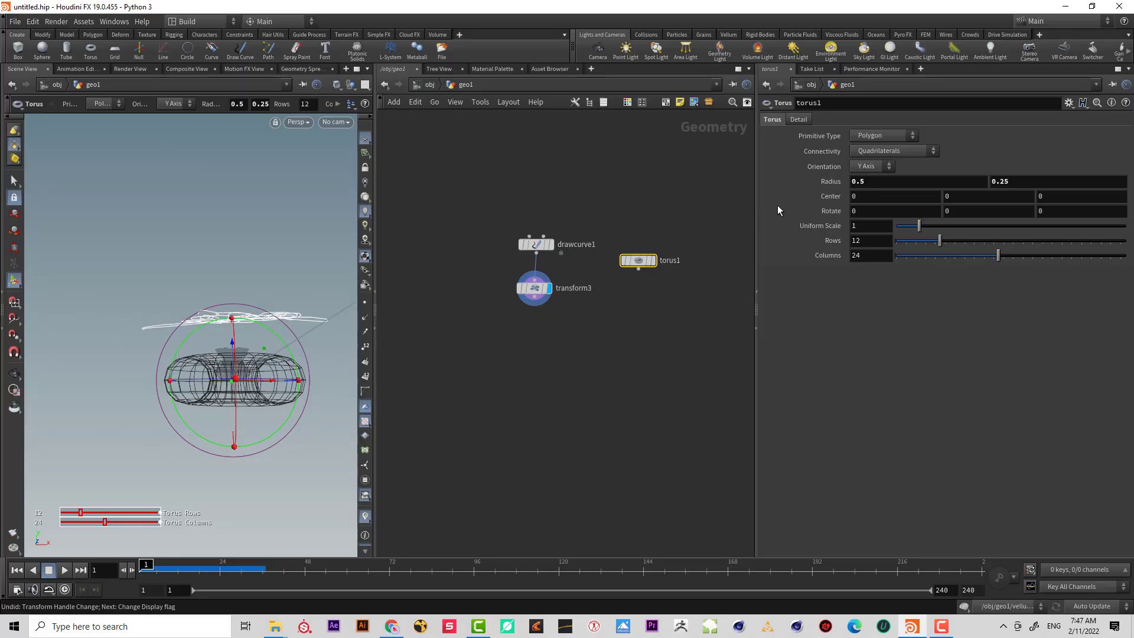
middle_drag(980, 195, 1004, 196)
key(Escape)
drag(278, 353, 239, 351)
key(Return)
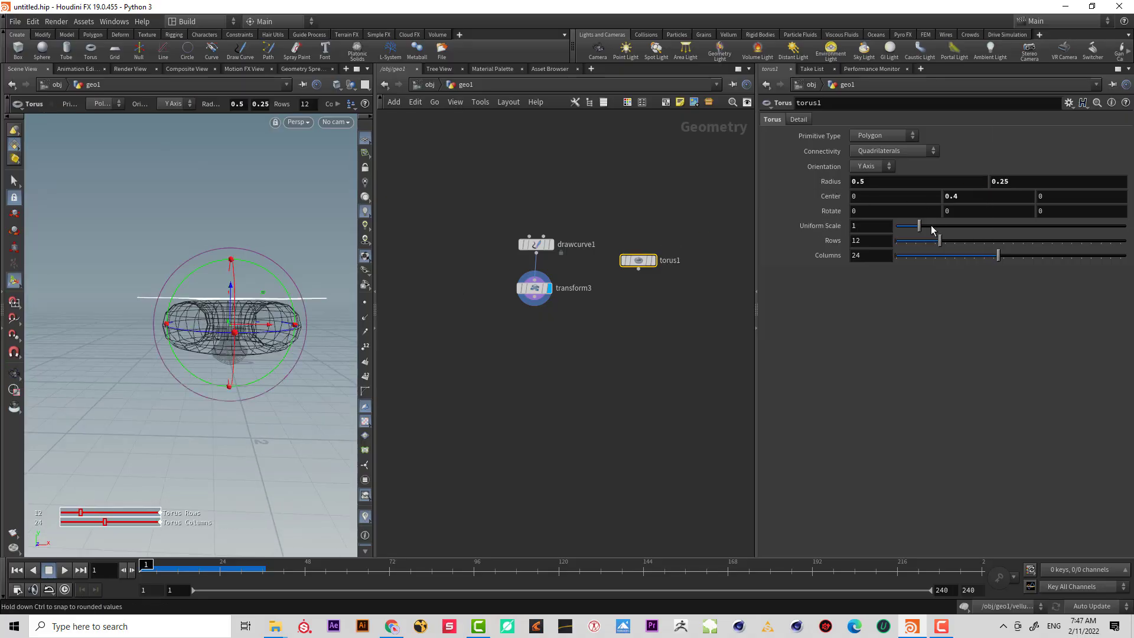
drag(919, 225, 919, 232)
key(ctrl+z)
key(ctrl+z)
- Try adjusting the torus's X rotation and its two radii, and undo the changes
middle_drag(885, 212, 1046, 225)
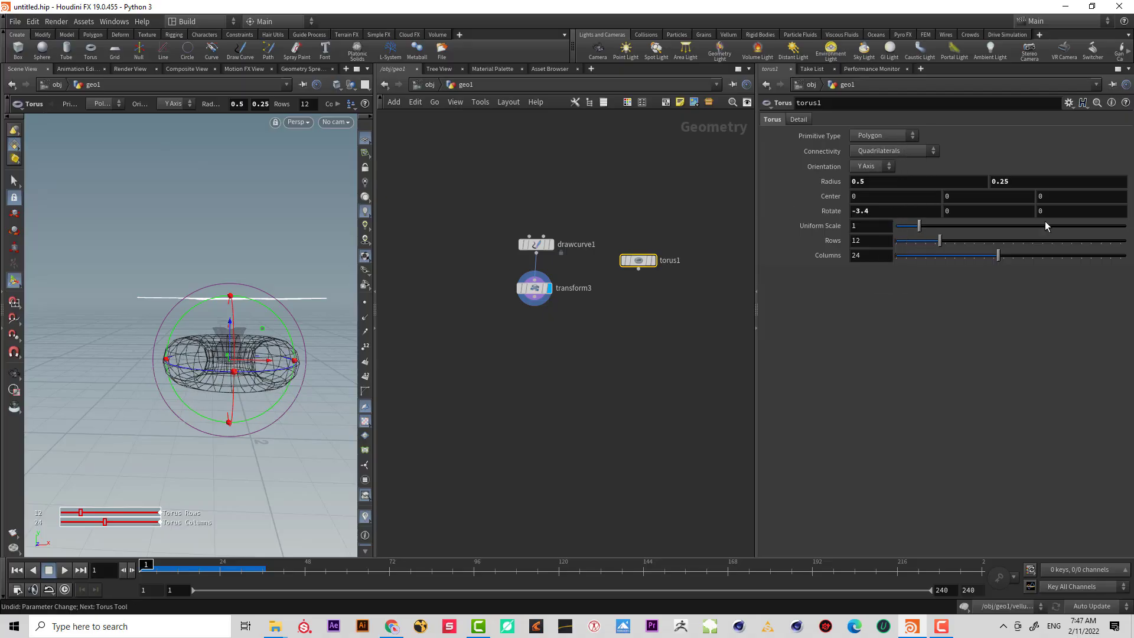
key(ctrl+z)
mouse_move(911, 184)
middle_down()
mouse_move(883, 184)
mouse_move(923, 186)
middle_up()
key(ctrl+z)
middle_drag(1051, 178, 1001, 182)
alt+right_drag(220, 290, 234, 330)
key(ctrl+z)
alt+drag(234, 329, 225, 355)
- Add a Vellum Constraints node, wiring the raised curves into its first input and the torus into its collision input
click(594, 324)
key(Tab)
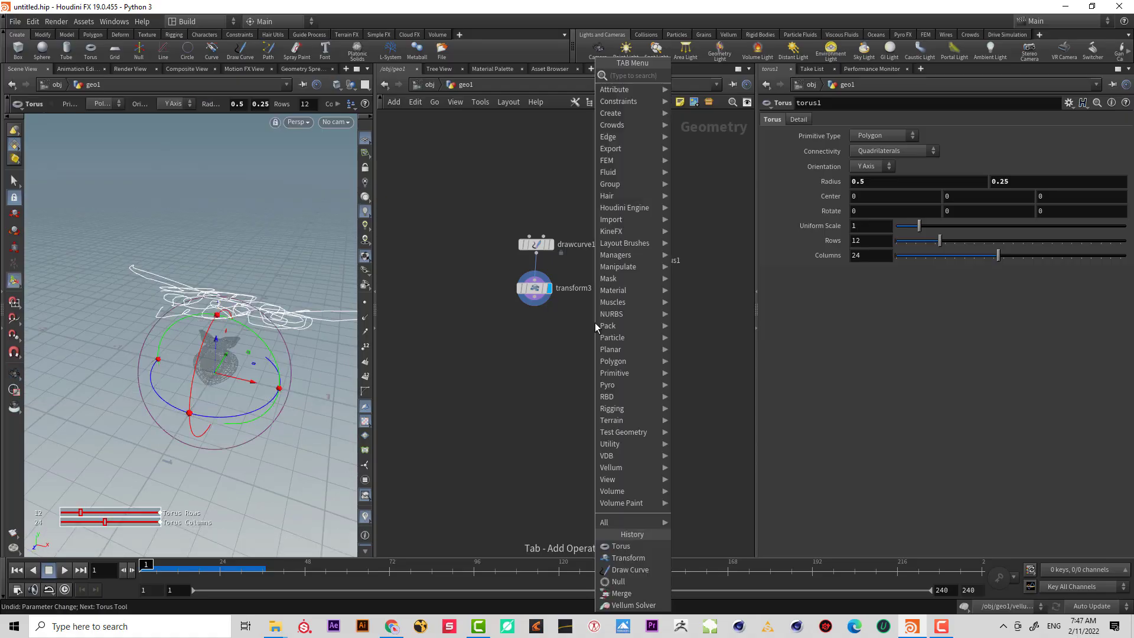
text(ve c)
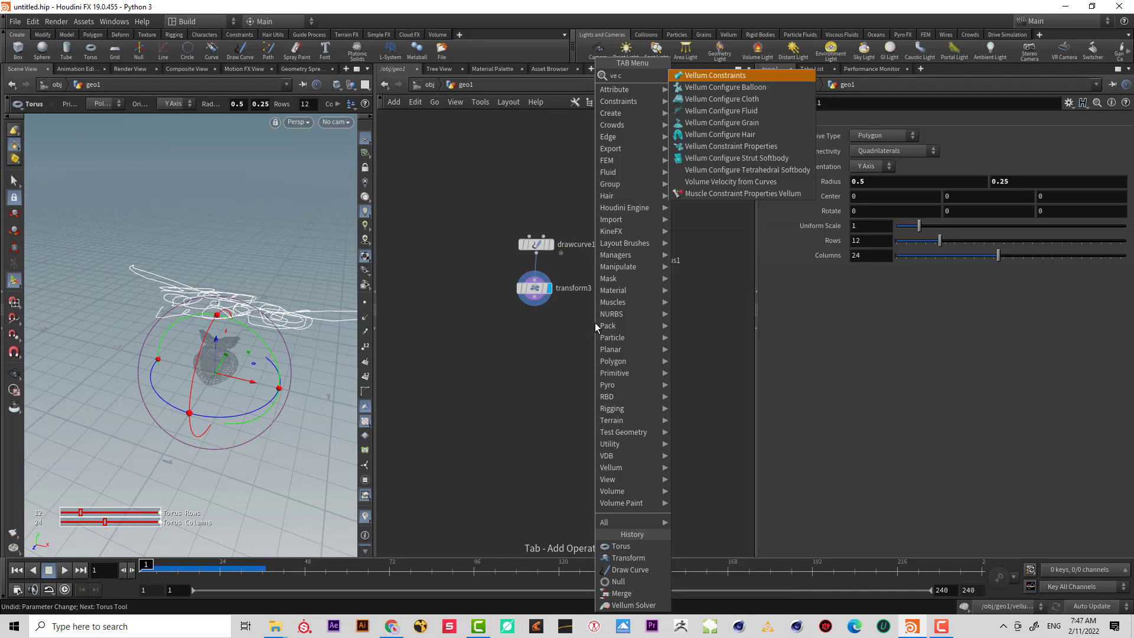
key(Return)
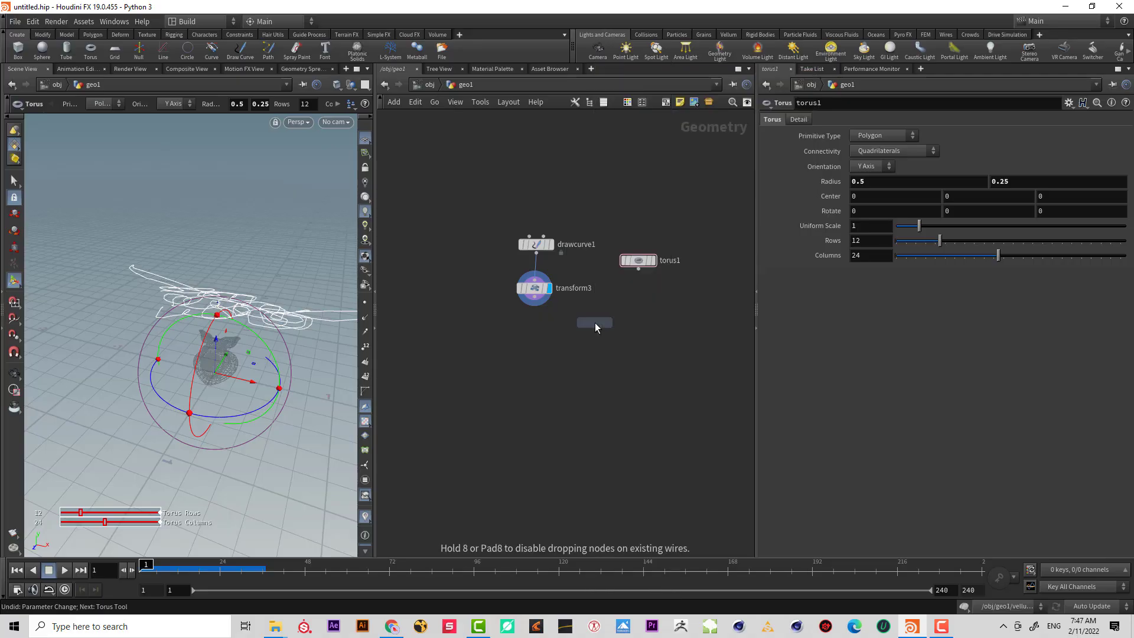
click(588, 331)
drag(589, 331, 586, 335)
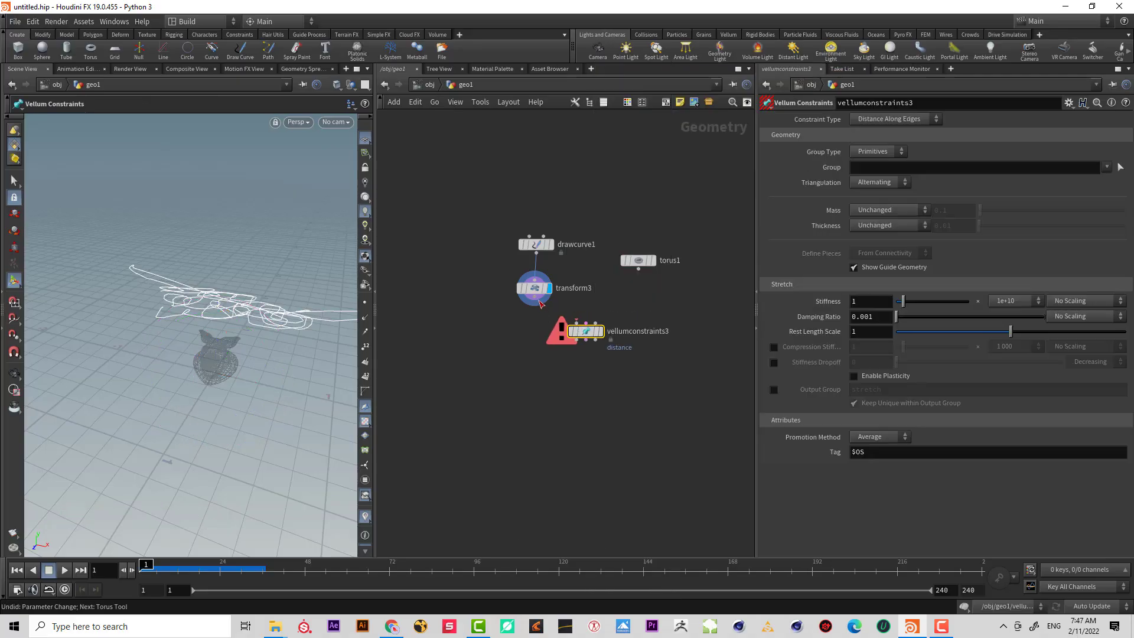
drag(534, 297, 560, 324)
drag(639, 268, 595, 324)
- Append a displayed Vellum Solver to the Vellum Constraints node and enable its Ground Position
click(579, 345)
key(Tab)
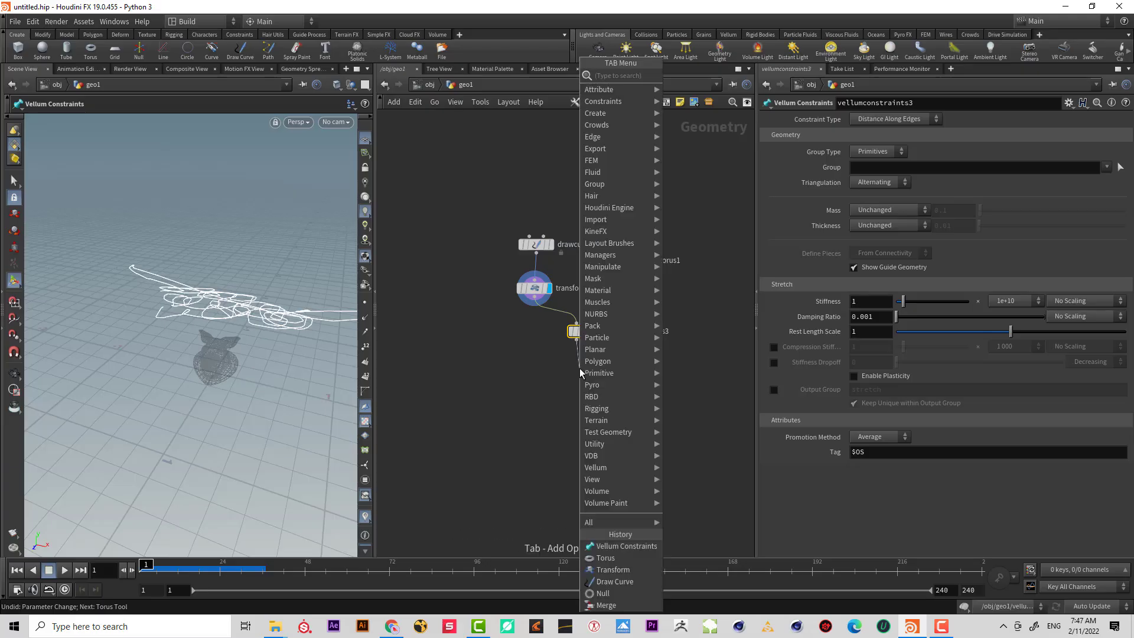
text(veso)
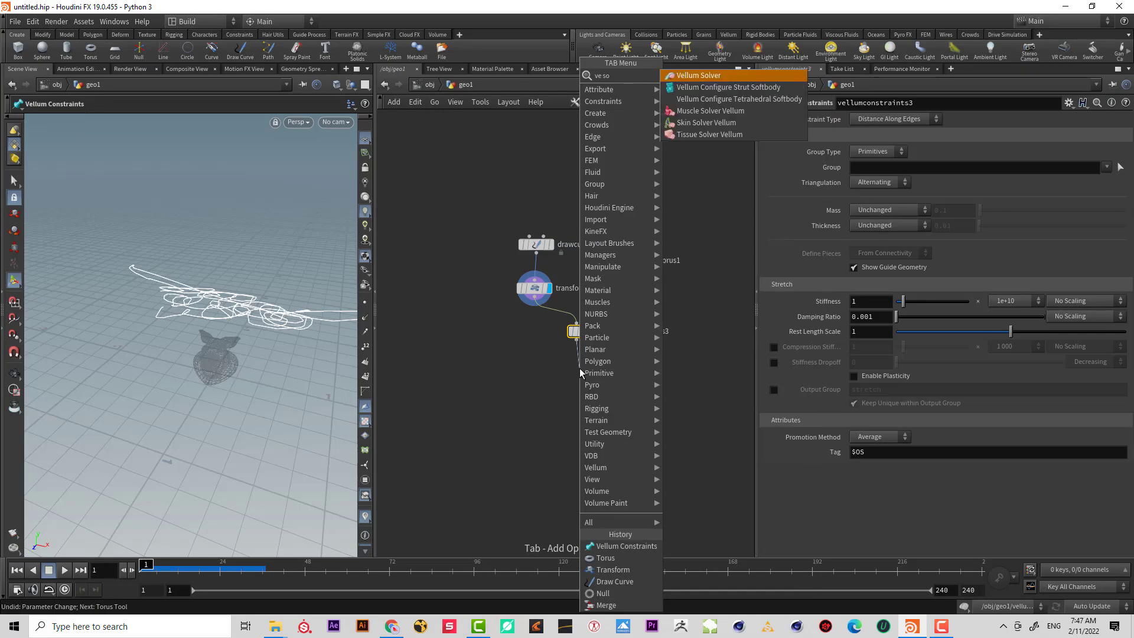
key(Return)
click(579, 367)
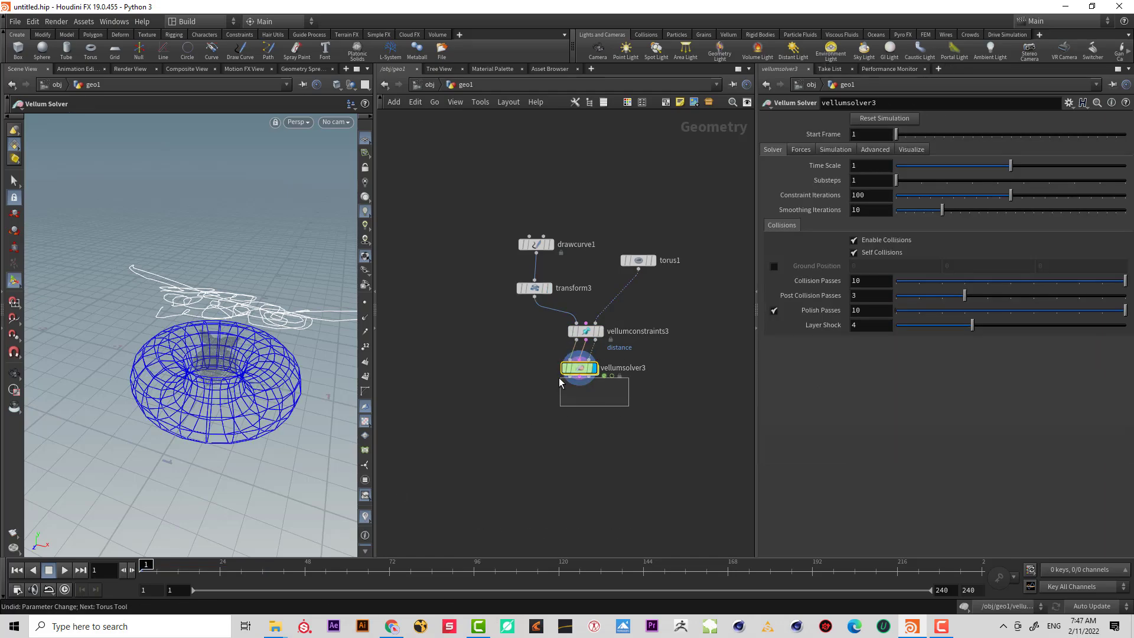
click(775, 267)
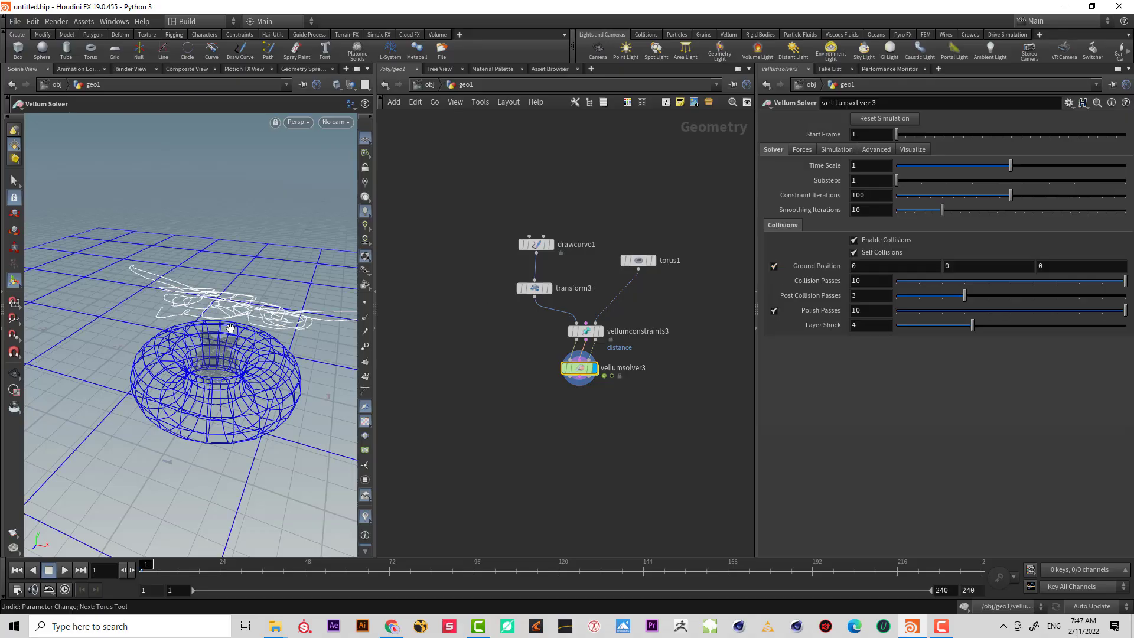
- Play the simulation to frame 23 and examine closely how the curves fall onto and into the torus
alt+drag(229, 329, 259, 344)
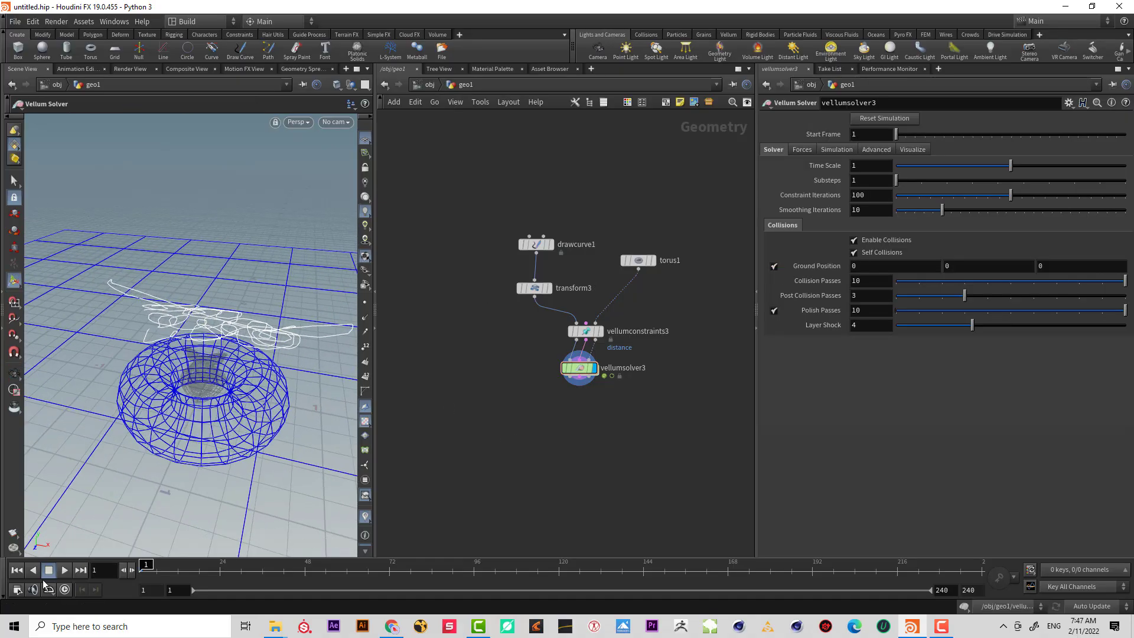
click(61, 572)
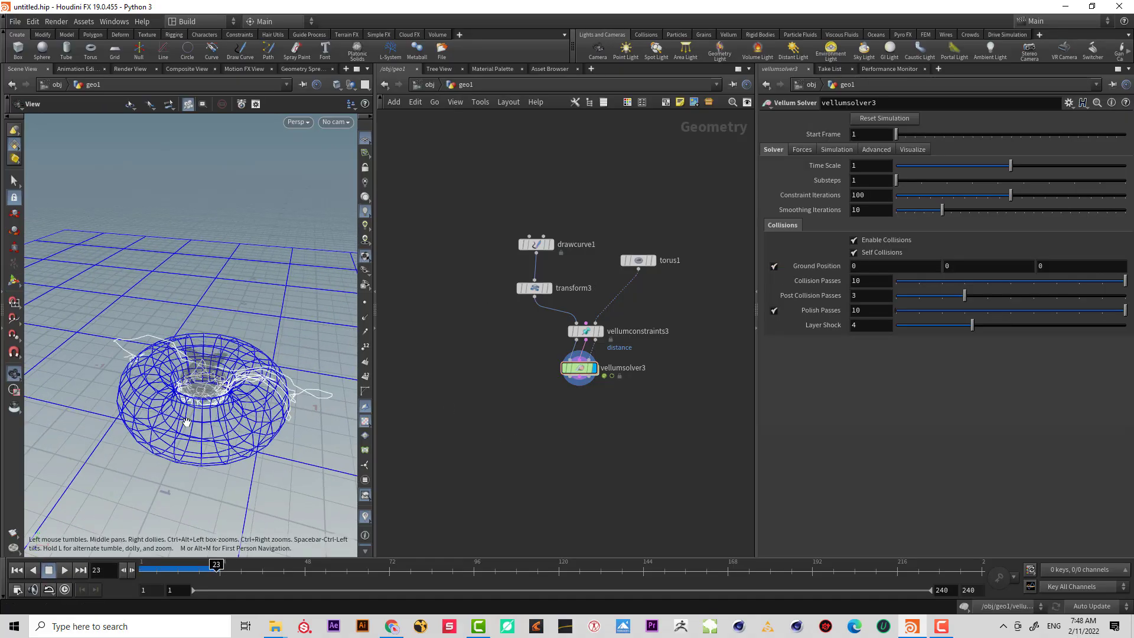
drag(201, 354, 214, 423)
right_drag(215, 423, 326, 360)
drag(295, 407, 243, 322)
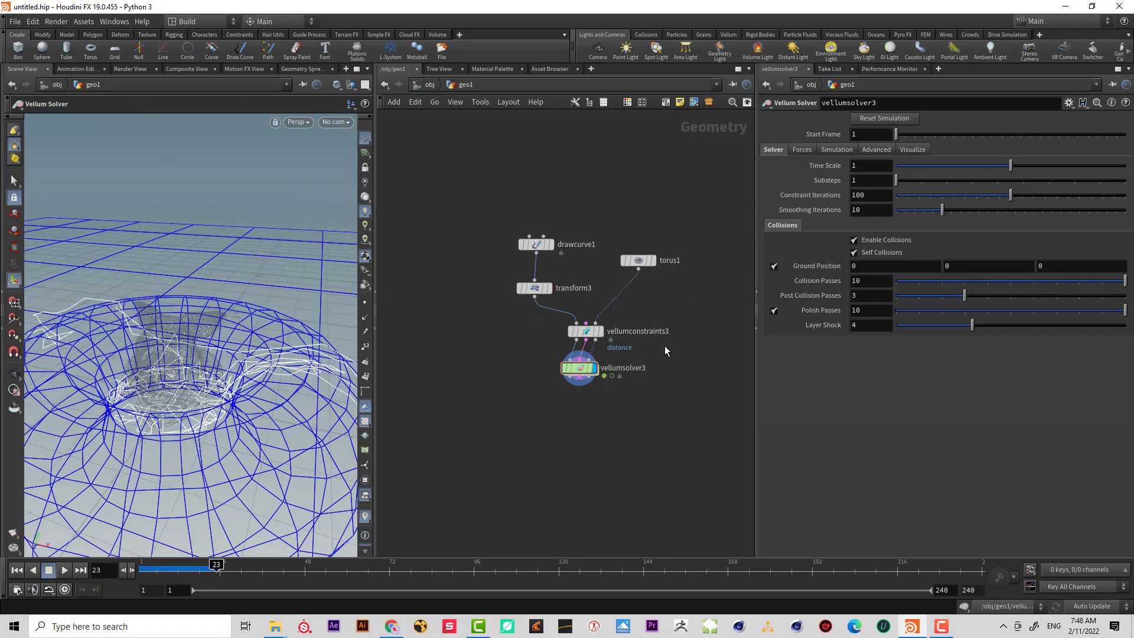
alt+drag(319, 352, 300, 322)
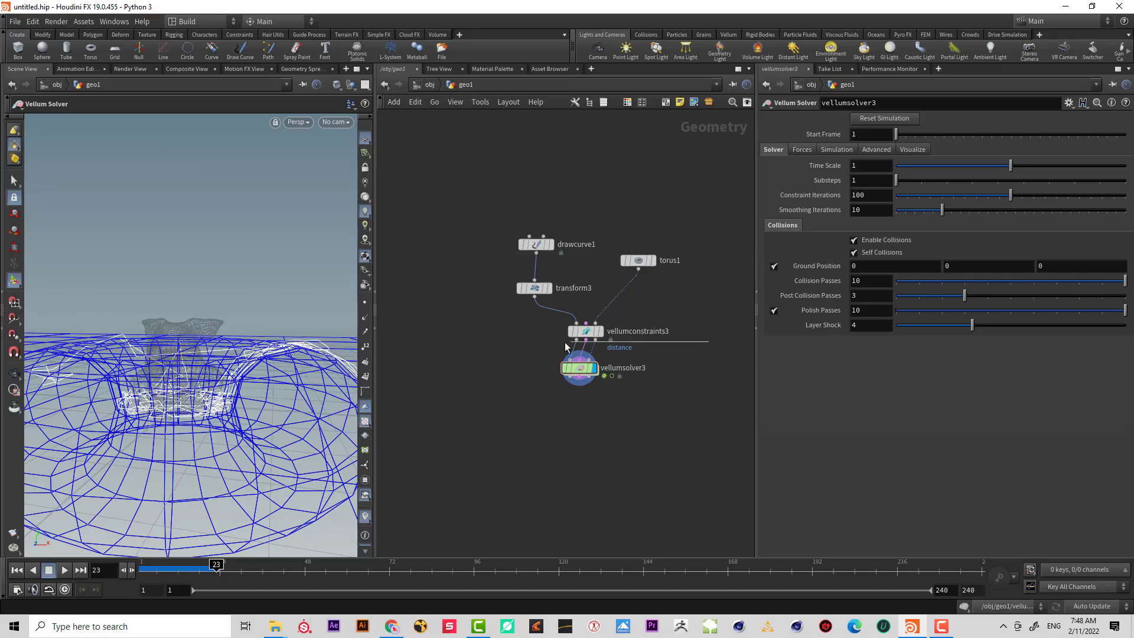
- Return to frame 1, replay the curve simulation to frame 57, and examine the curves inside the torus hole
click(579, 332)
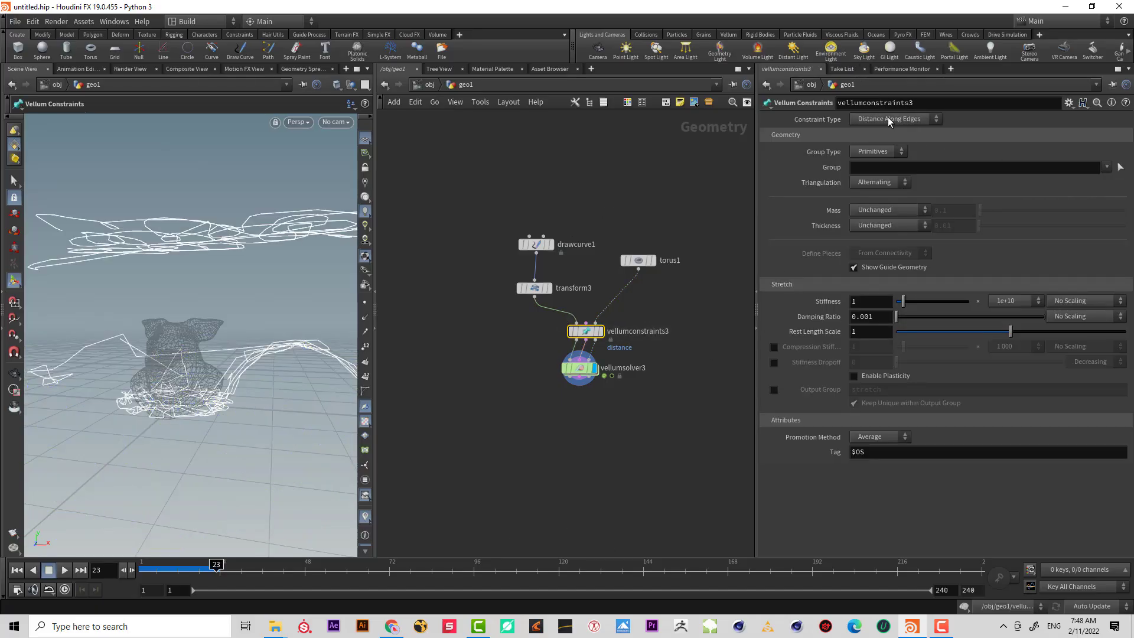
alt+drag(197, 337, 187, 381)
drag(185, 571, 140, 571)
click(513, 488)
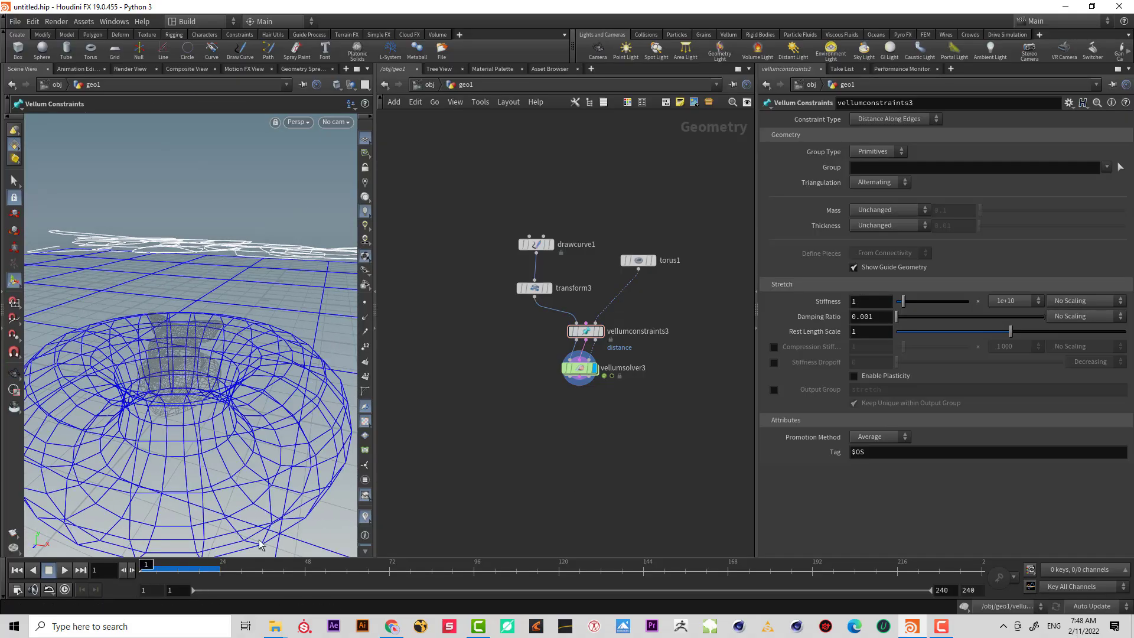
click(63, 571)
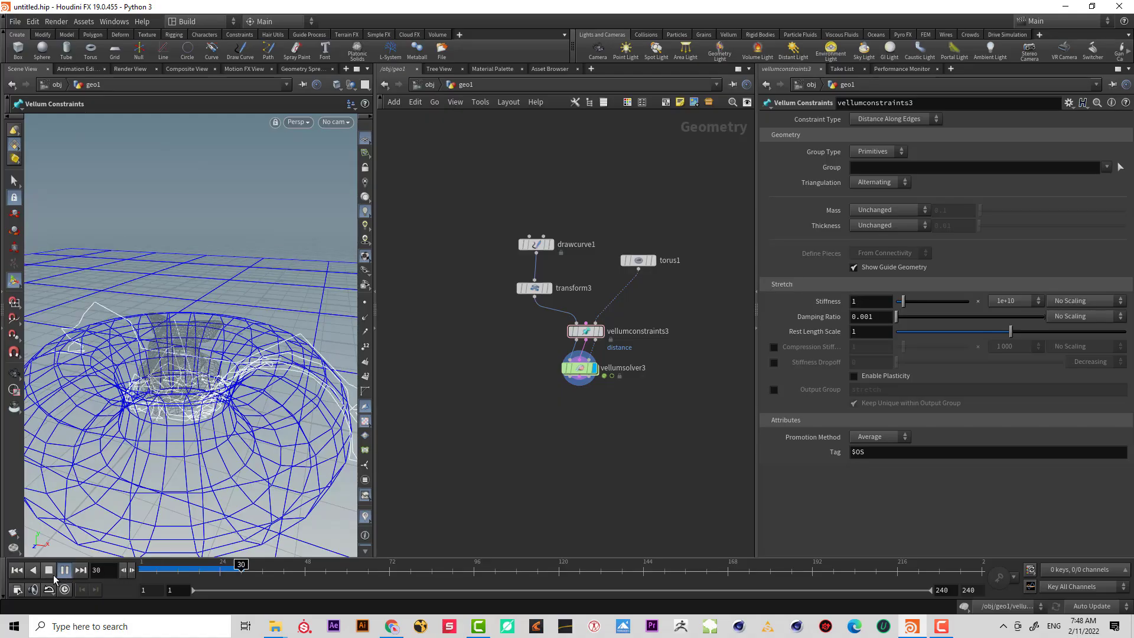
click(52, 573)
alt+drag(195, 378, 202, 417)
- Insert a Resample node between the Draw Curve and Transform nodes, display it, and return to frame 1
key(Tab)
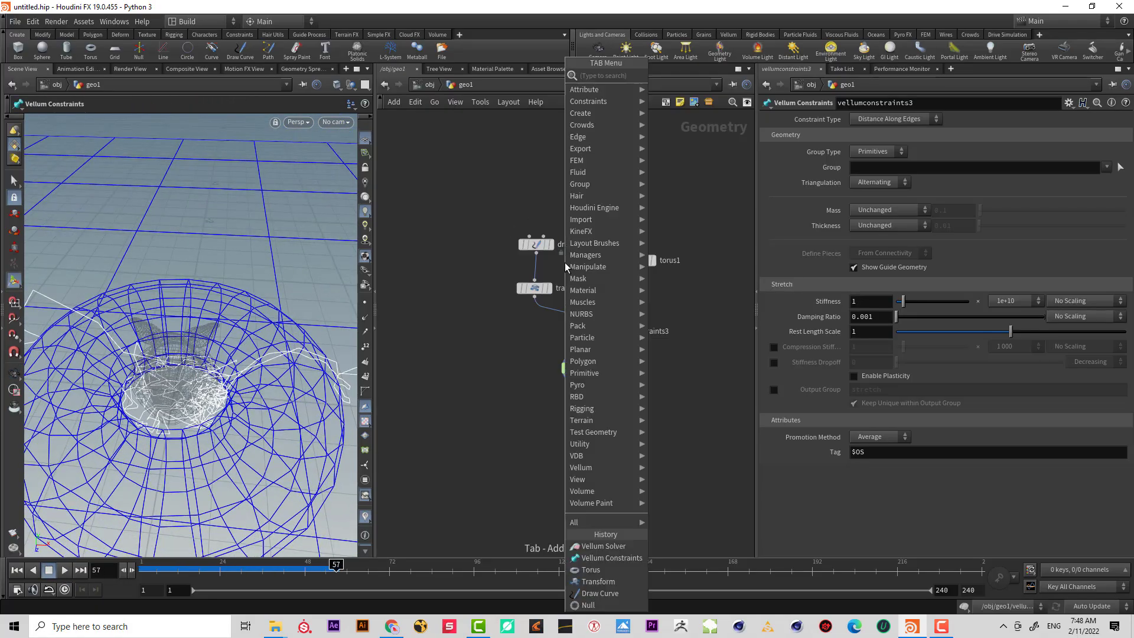
text(res)
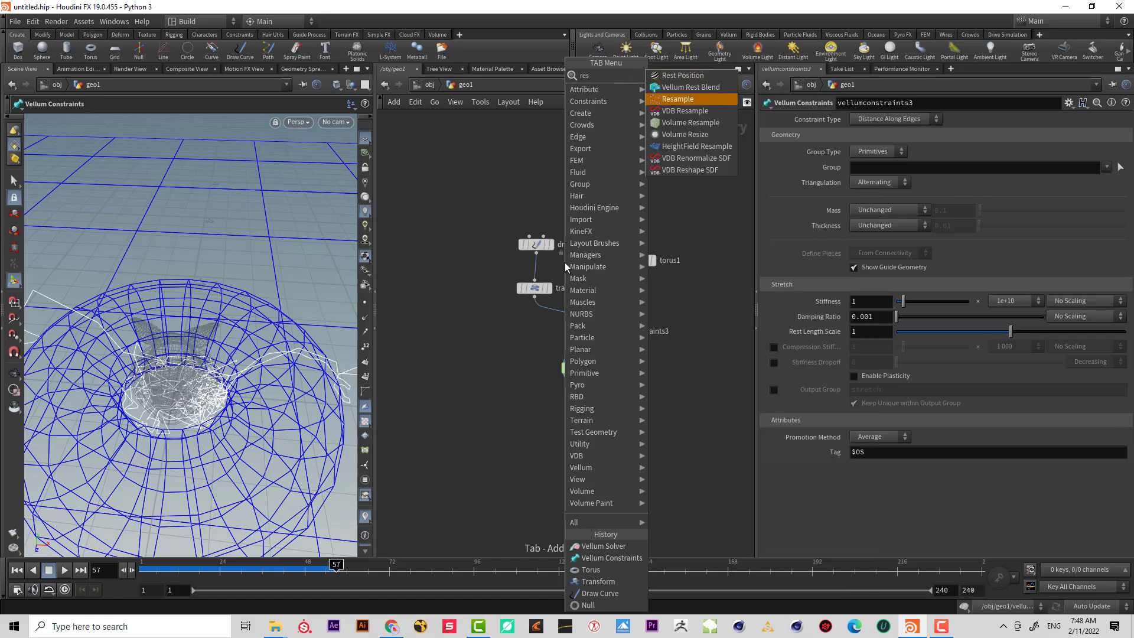
key(Return)
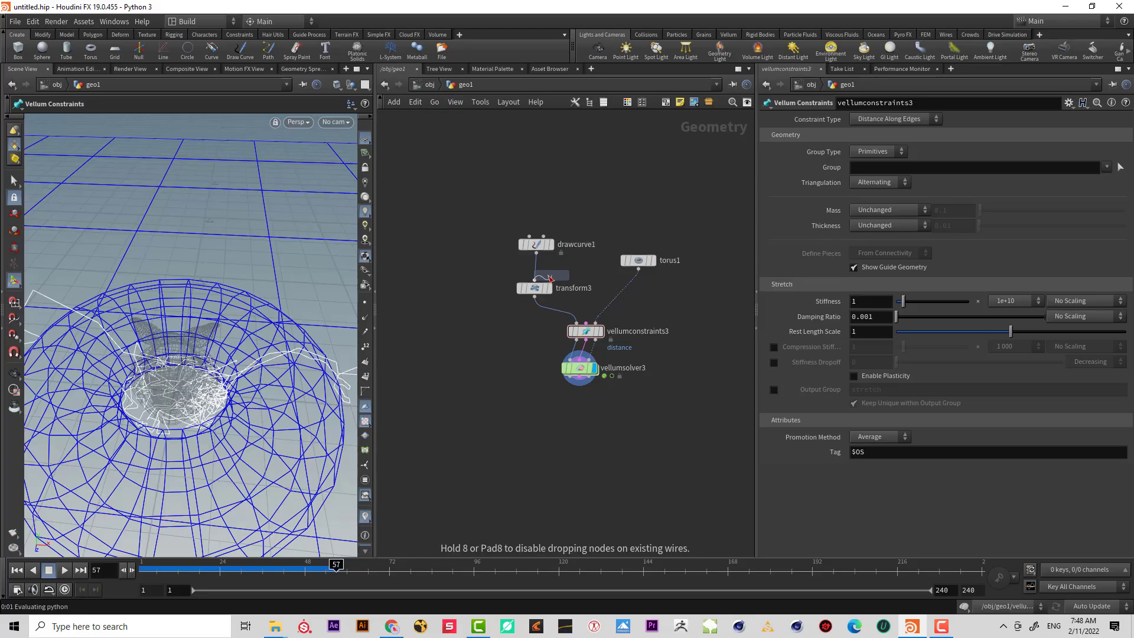
click(540, 268)
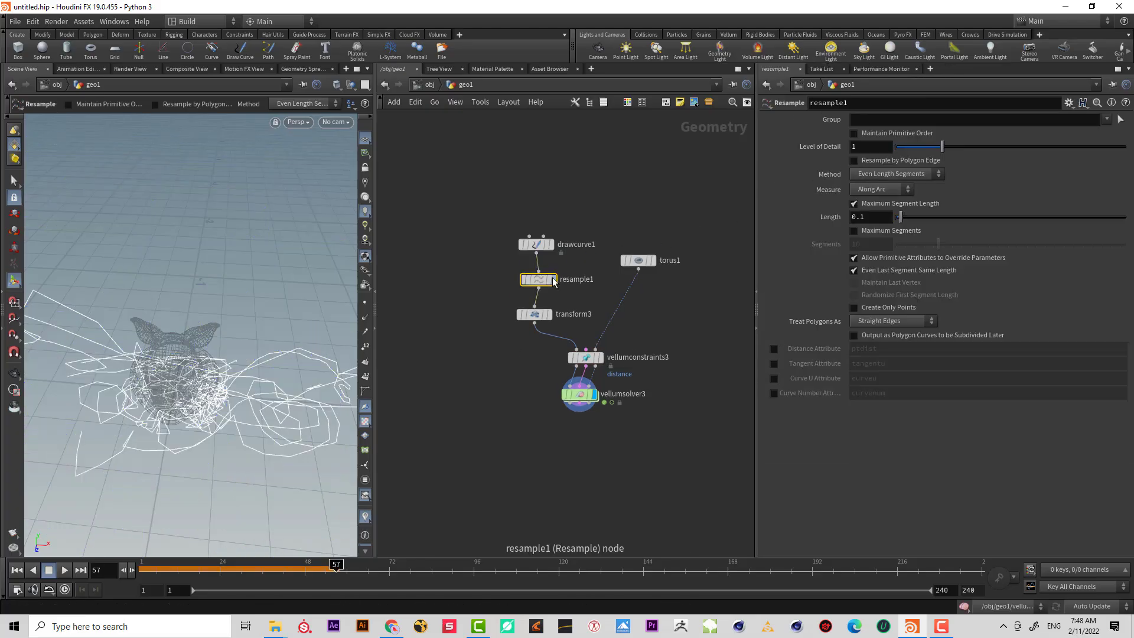
mouse_move(554, 282)
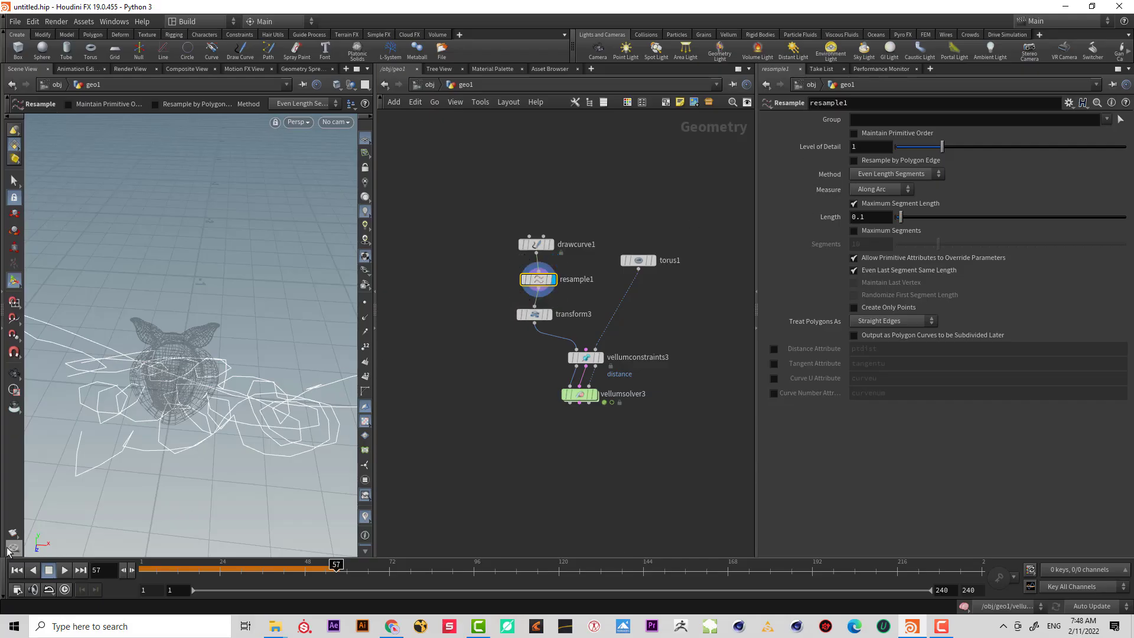
click(18, 573)
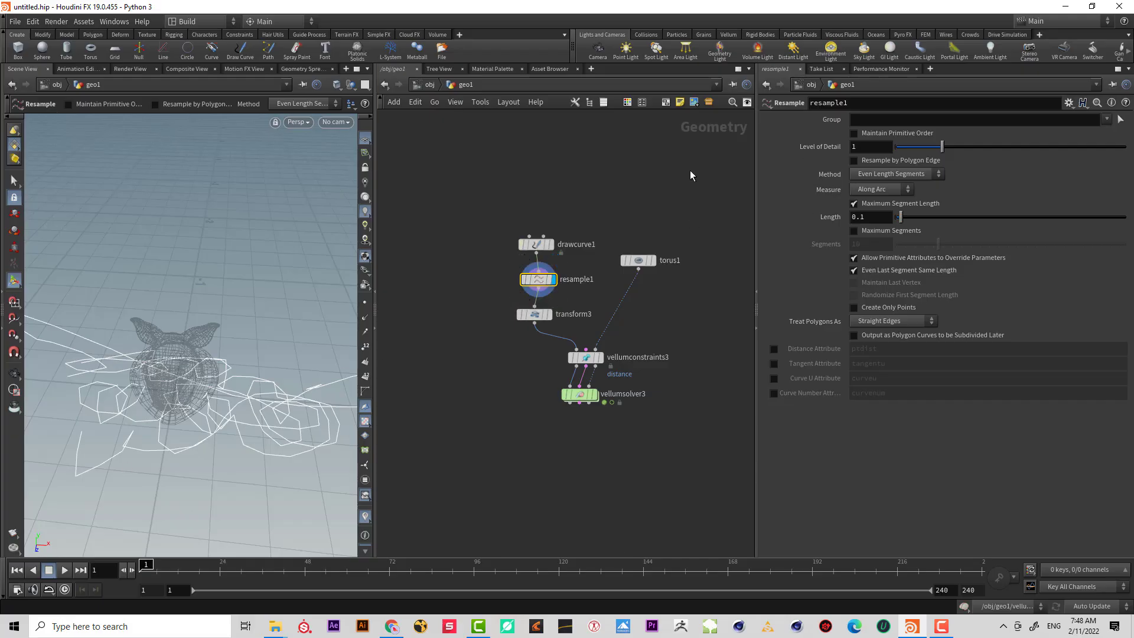
- Try lowering the Resample node's Level of Detail to 0.1
double_click(853, 148)
text(.5)
key(Return)
key(Return)
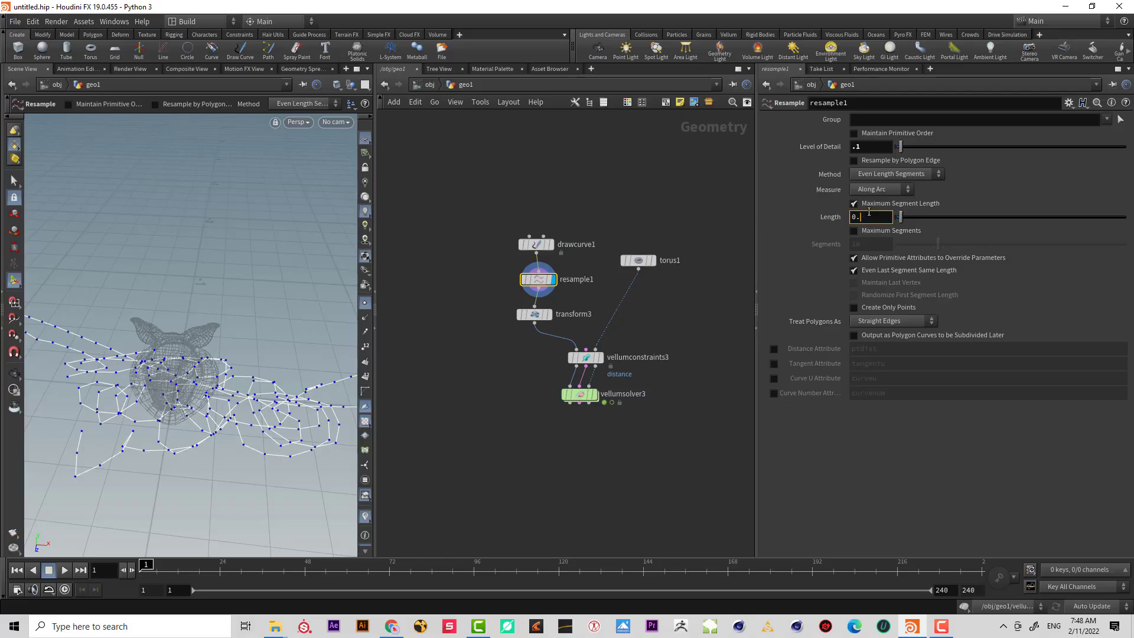
- Set the Resample node's segment Length to 0.05 and revert its Level of Detail to the default
click(869, 212)
text(0.05)
key(Return)
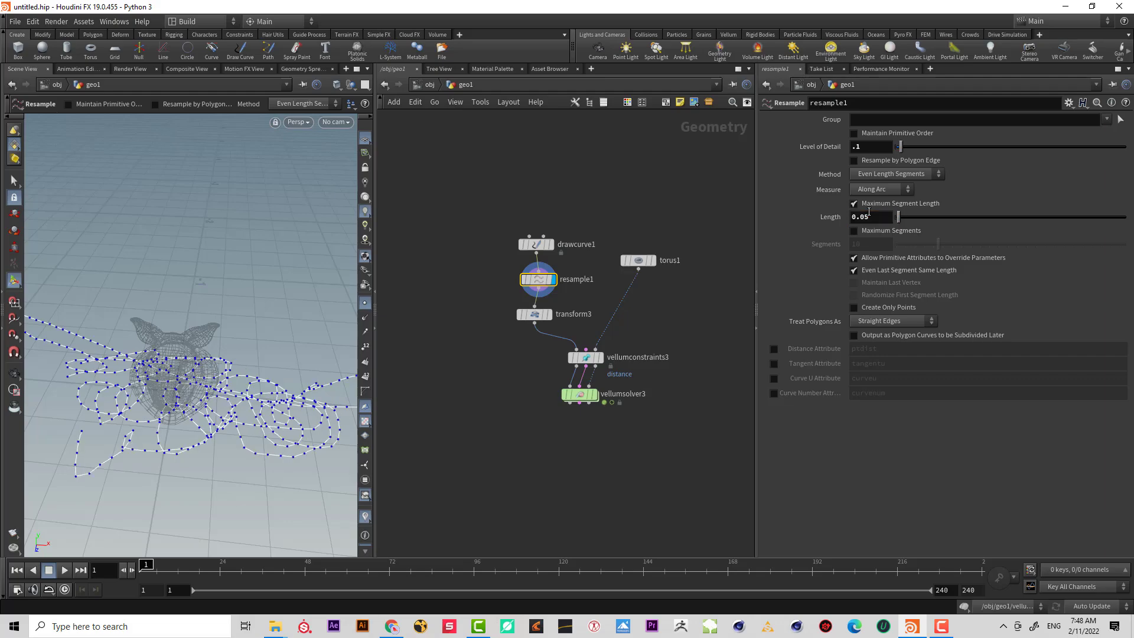
right_click(821, 148)
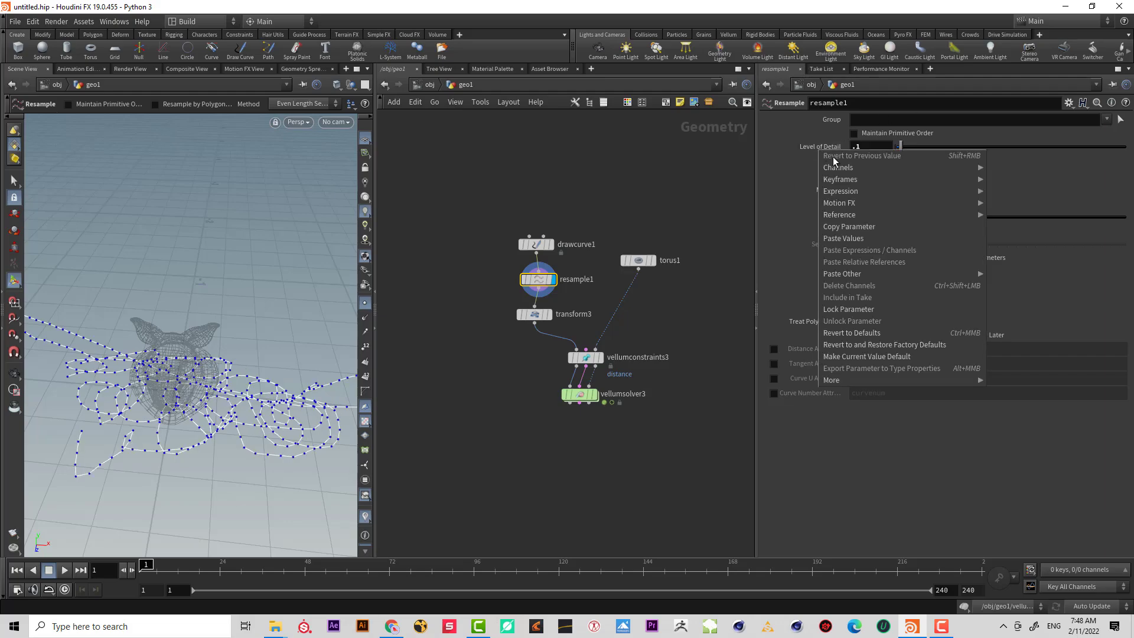
click(914, 334)
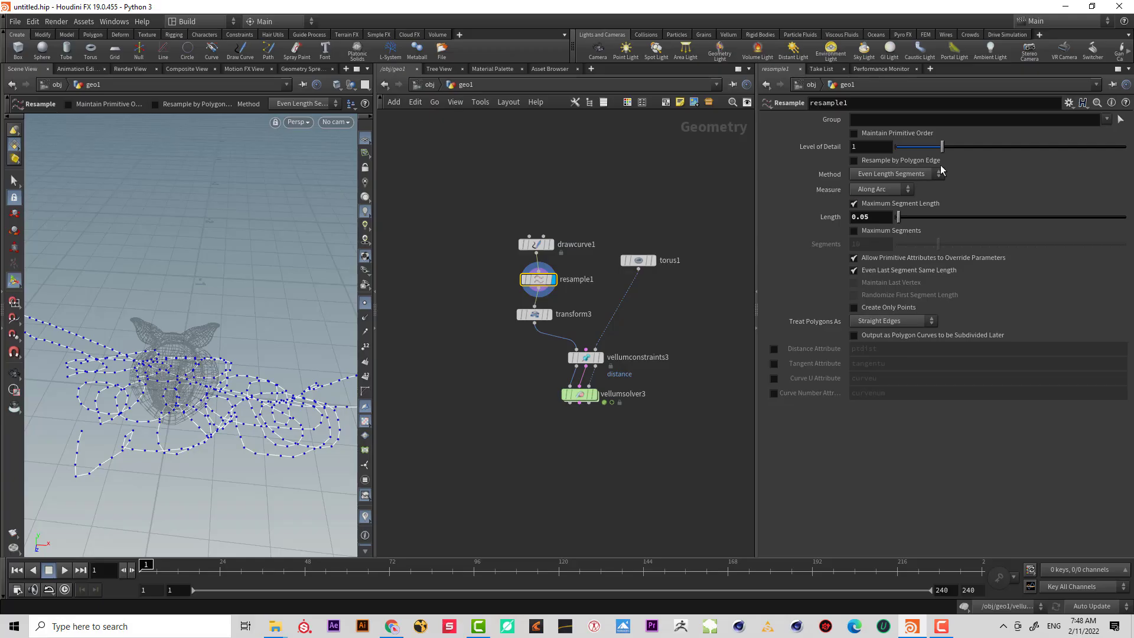
- Set the Resample node to treat polygons as Subdivision Curves, and hide the point markers in the viewport
click(907, 321)
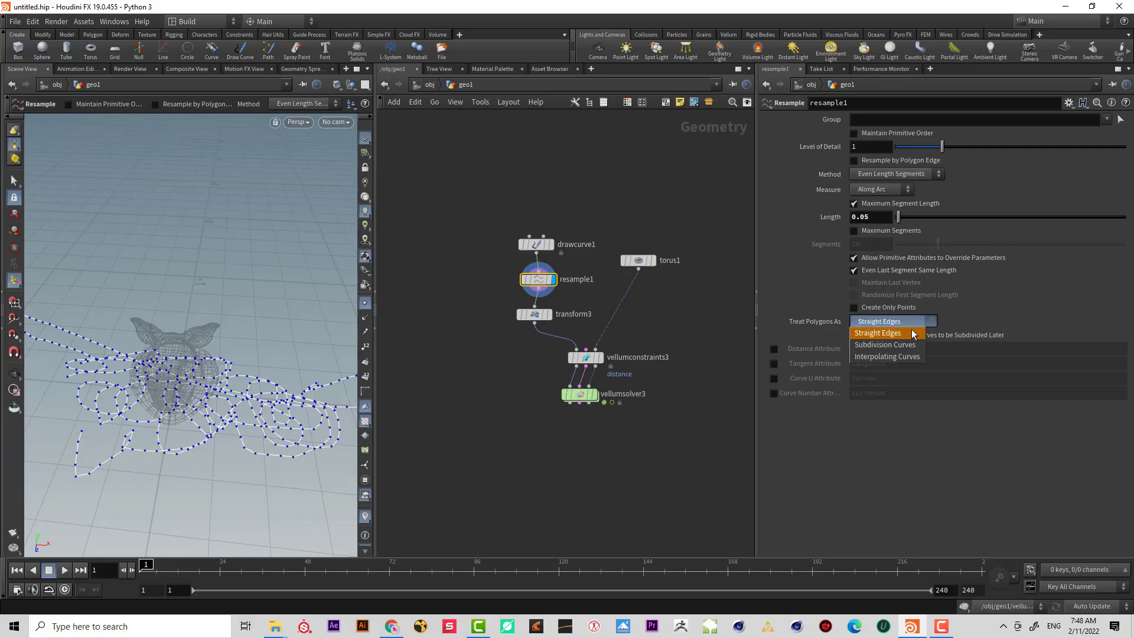
click(885, 345)
key(Escape)
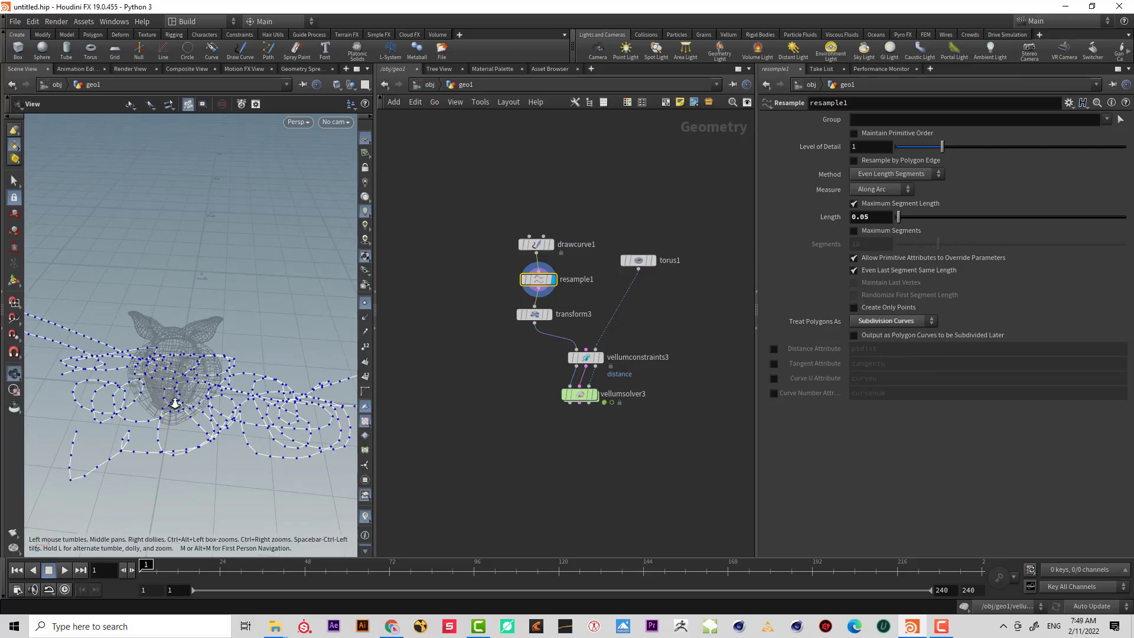
alt+drag(175, 403, 171, 381)
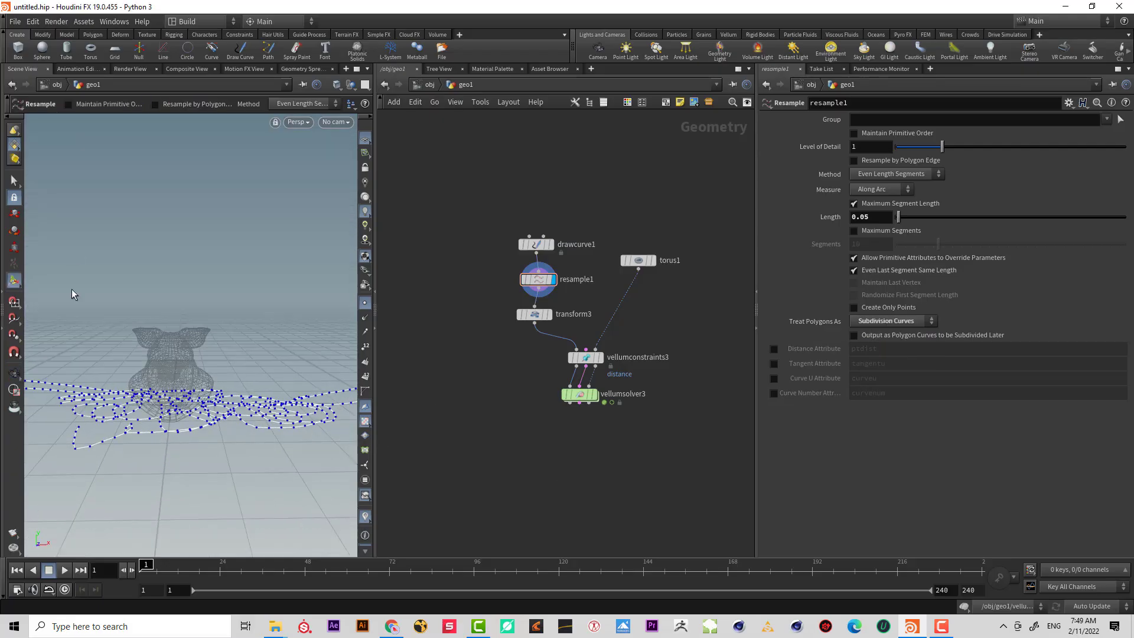
click(366, 305)
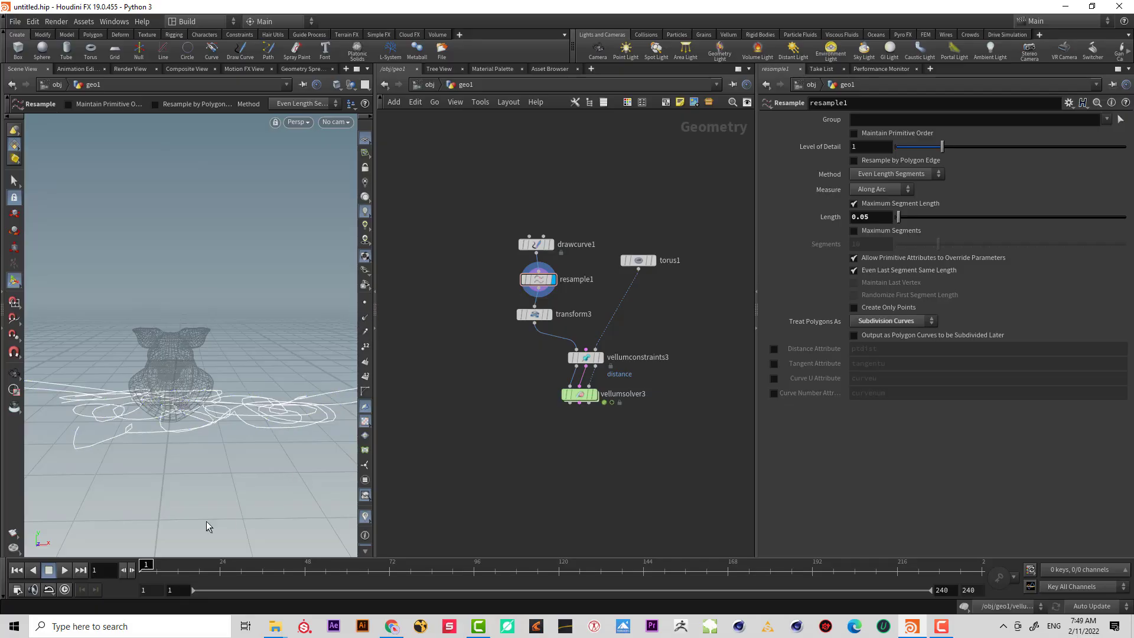
- Display the Vellum Solver again and play the simulation of the resampled curves to frame 47
click(594, 394)
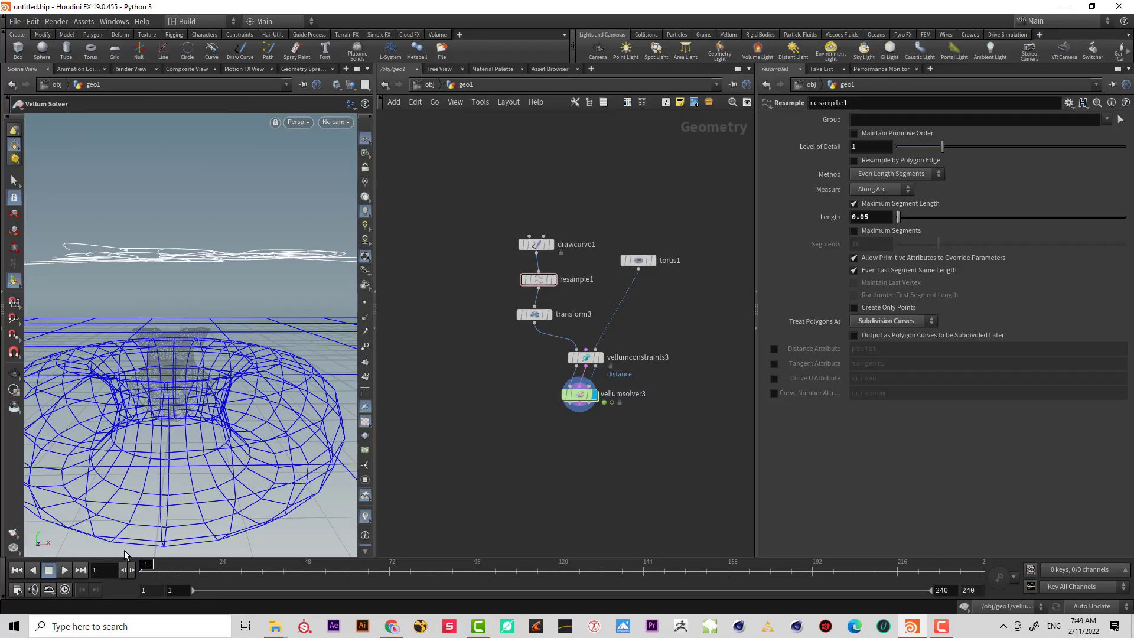
click(66, 570)
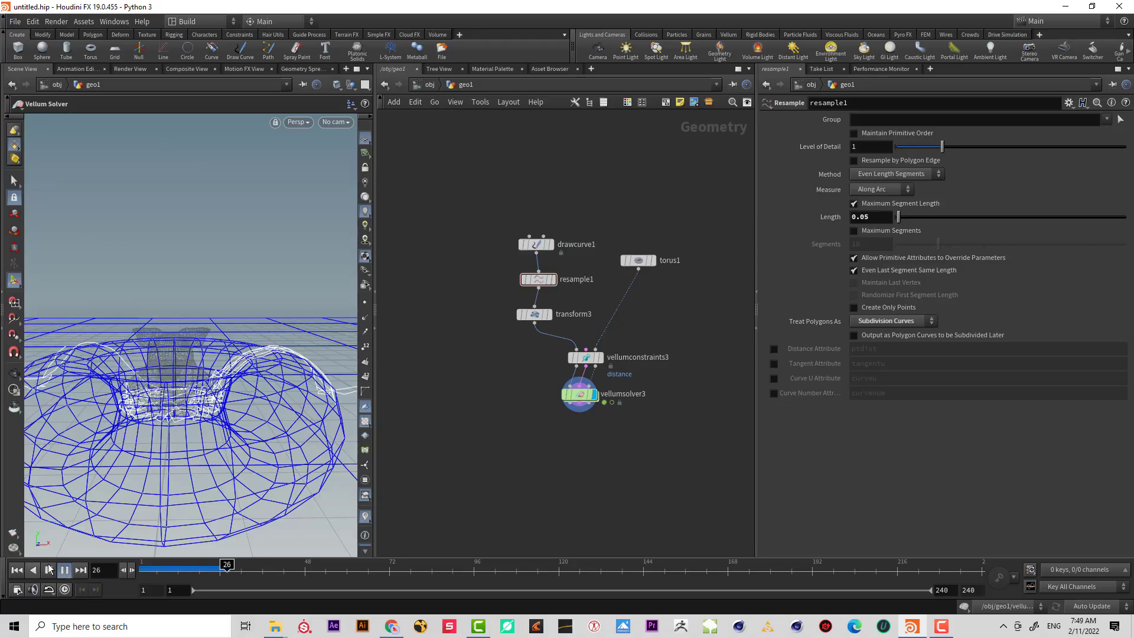
click(66, 570)
alt+drag(168, 348, 164, 394)
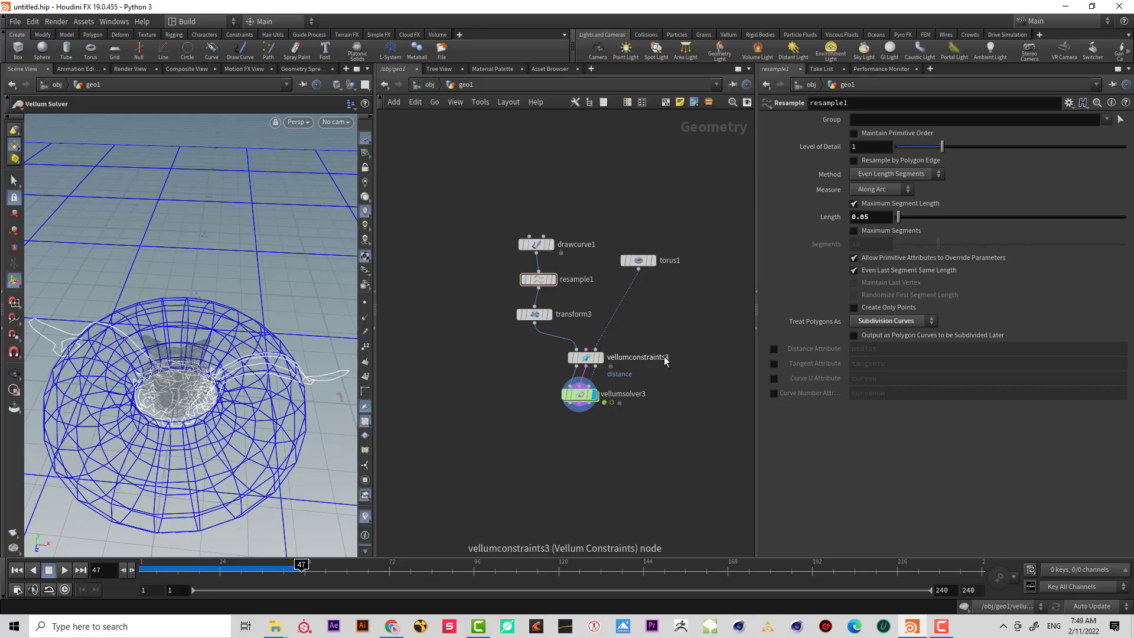
- Set the vellumconstraints3 node's constraint type to Hair and play the simulation to frame 59
drag(689, 362, 540, 362)
click(895, 120)
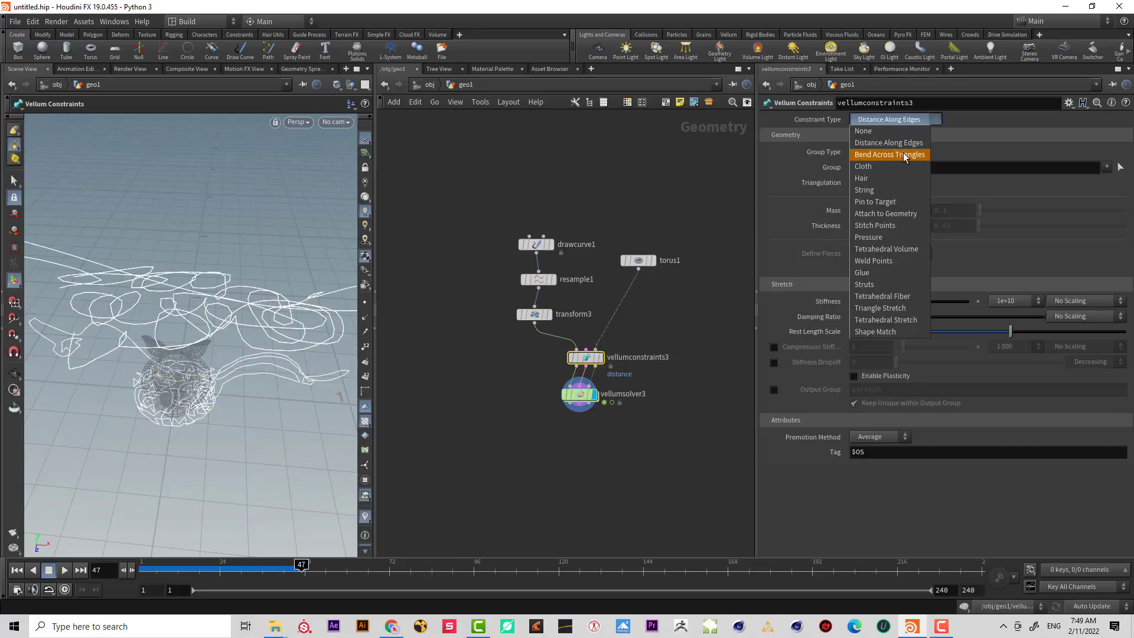
click(904, 181)
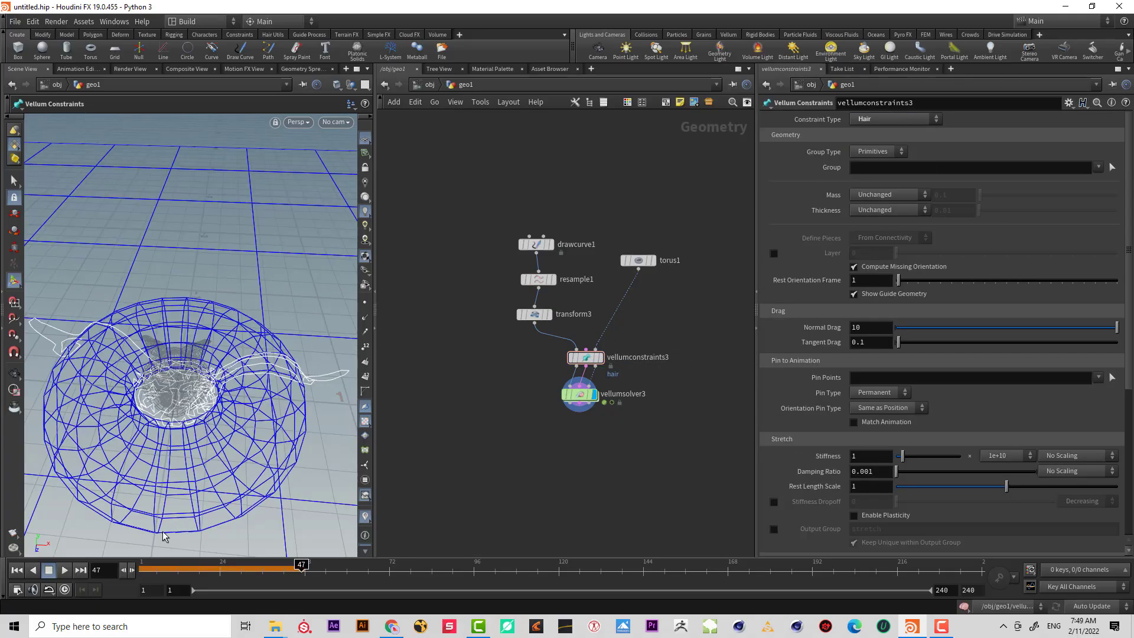
click(64, 570)
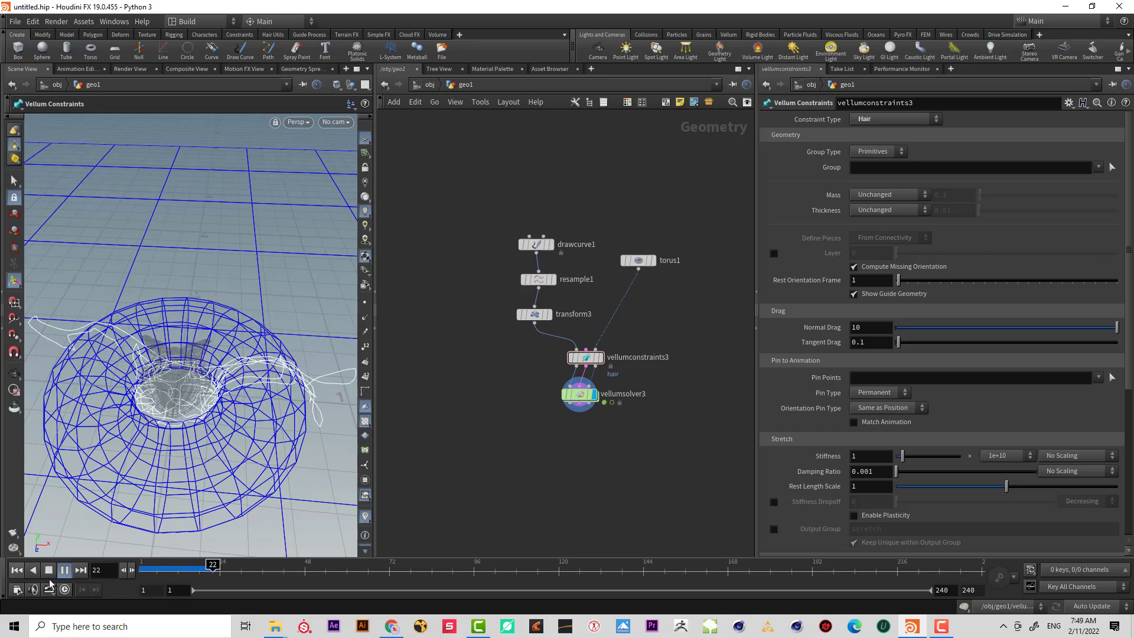
click(48, 571)
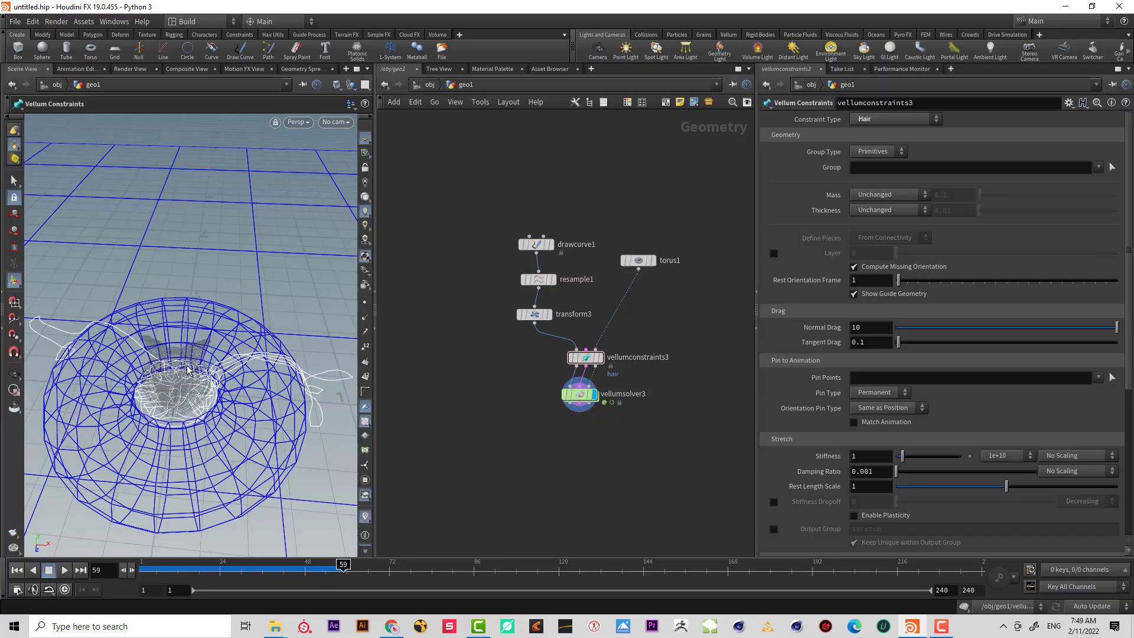
- Examine up close how the hair-constrained curves settle in the torus's hole and over its rim
alt+drag(189, 368, 219, 332)
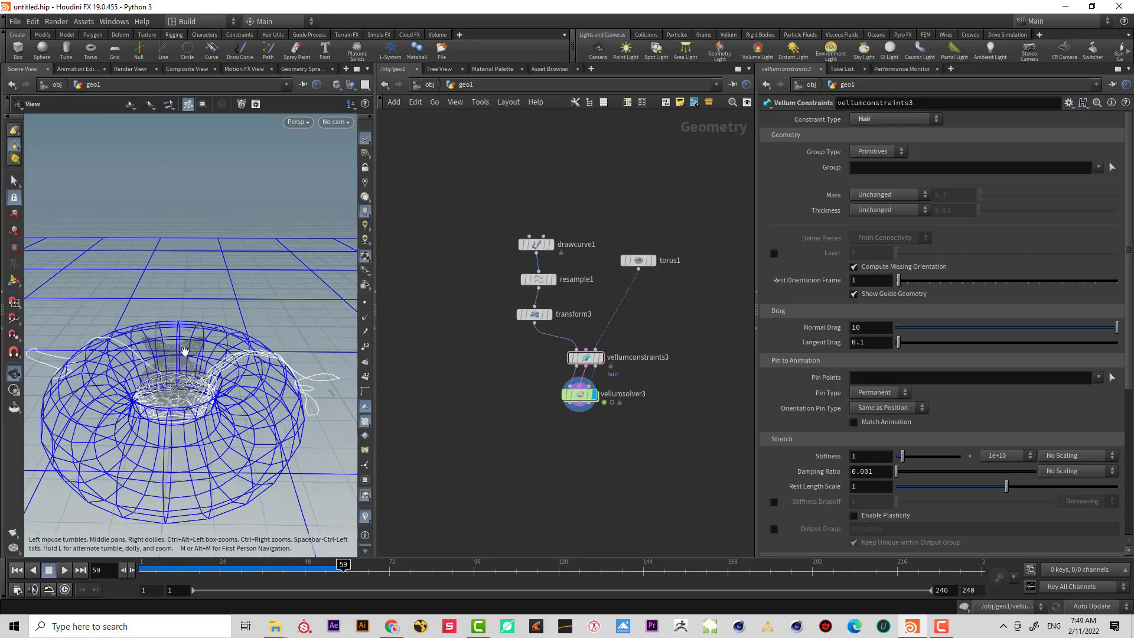
alt+right_drag(224, 329, 289, 333)
mouse_move(288, 334)
mouse_down()
mouse_move(176, 393)
mouse_move(293, 344)
mouse_move(286, 328)
mouse_move(271, 334)
mouse_up()
middle_drag(421, 217, 559, 239)
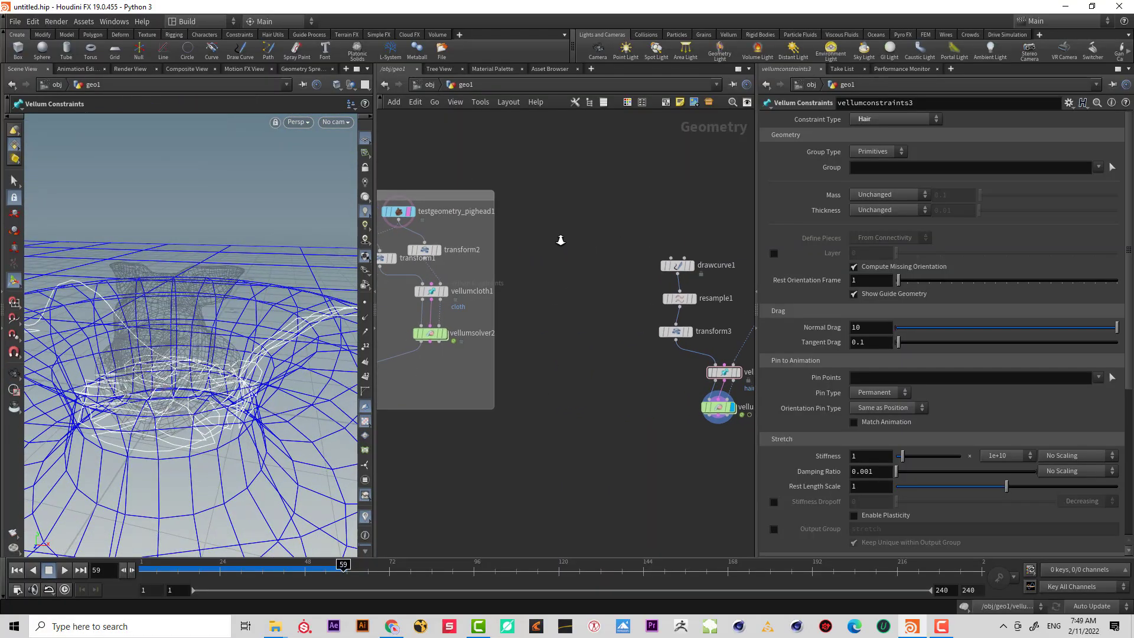
click(421, 229)
alt+drag(164, 355, 205, 385)
middle_drag(586, 427, 519, 438)
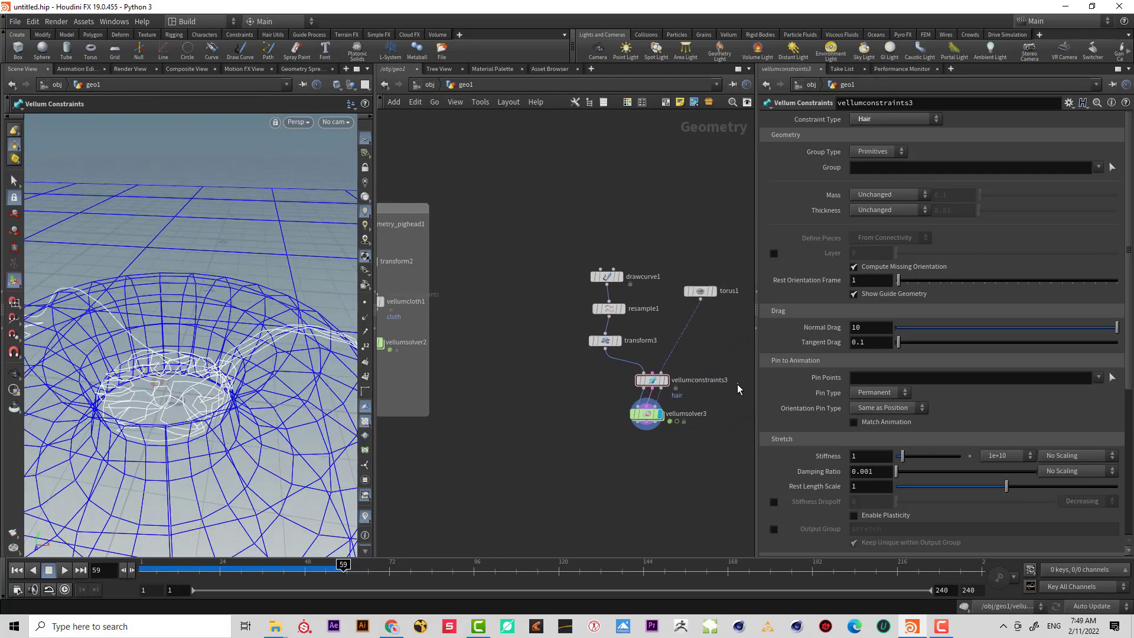
- Open the geometry spreadsheet of the vellumconstraints3 node
drag(737, 383, 601, 385)
alt+drag(240, 215, 208, 238)
middle_drag(692, 438, 652, 434)
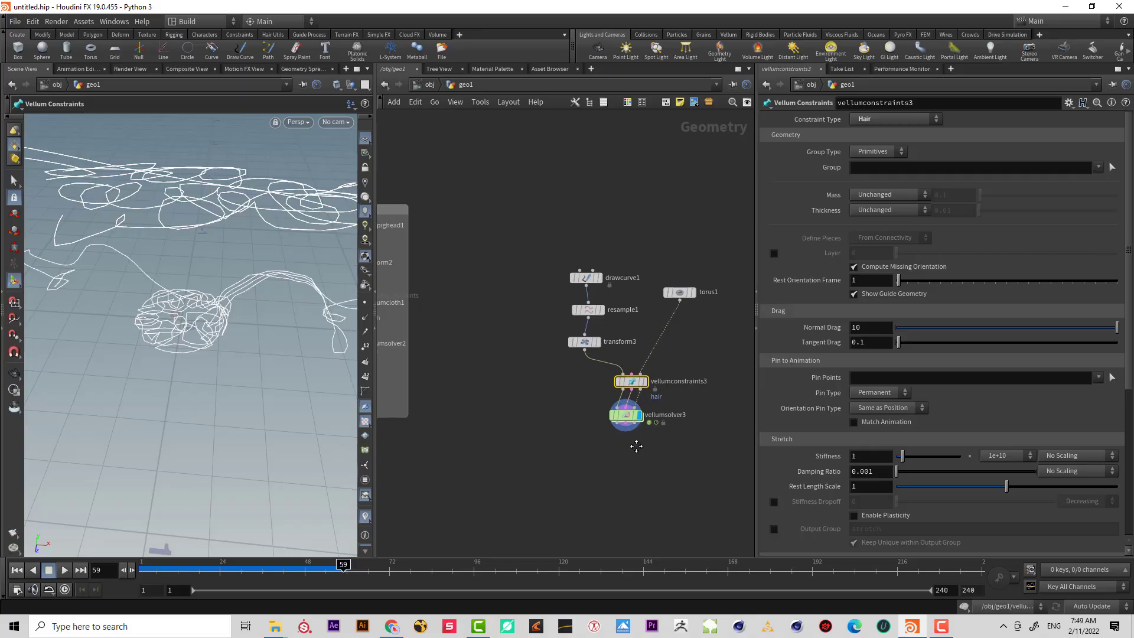
right_click(615, 378)
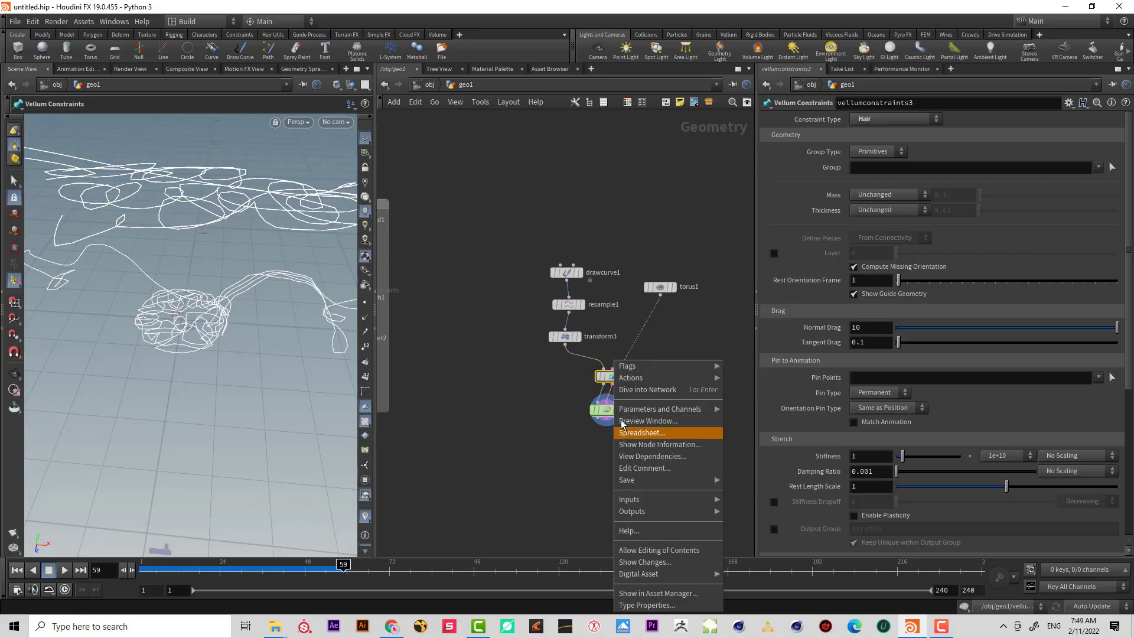
click(596, 386)
right_click(616, 379)
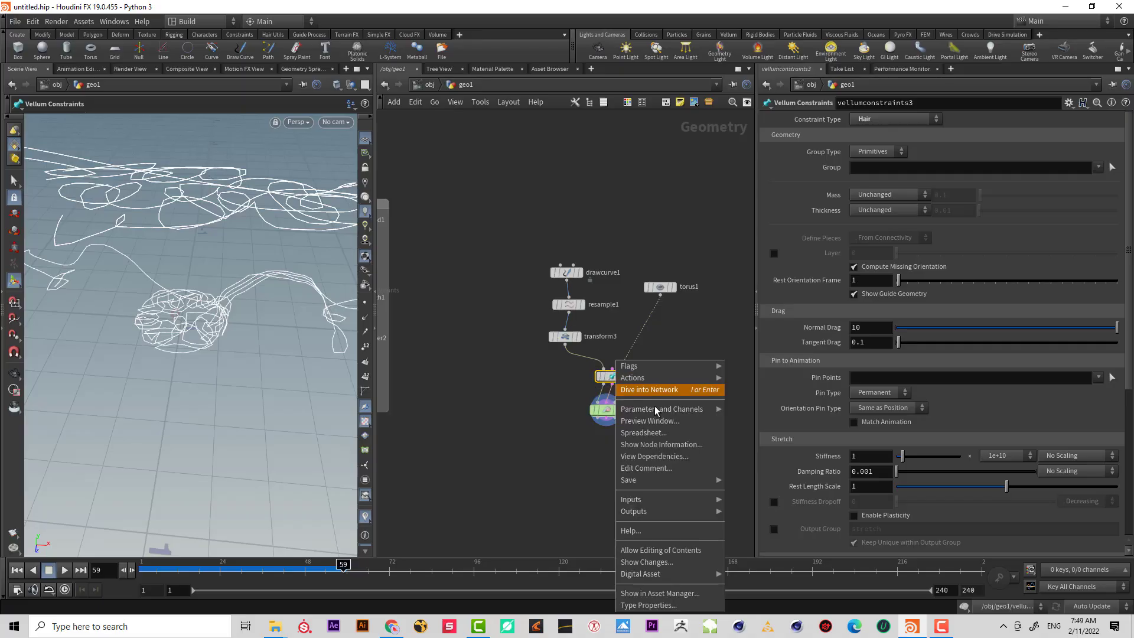
click(679, 434)
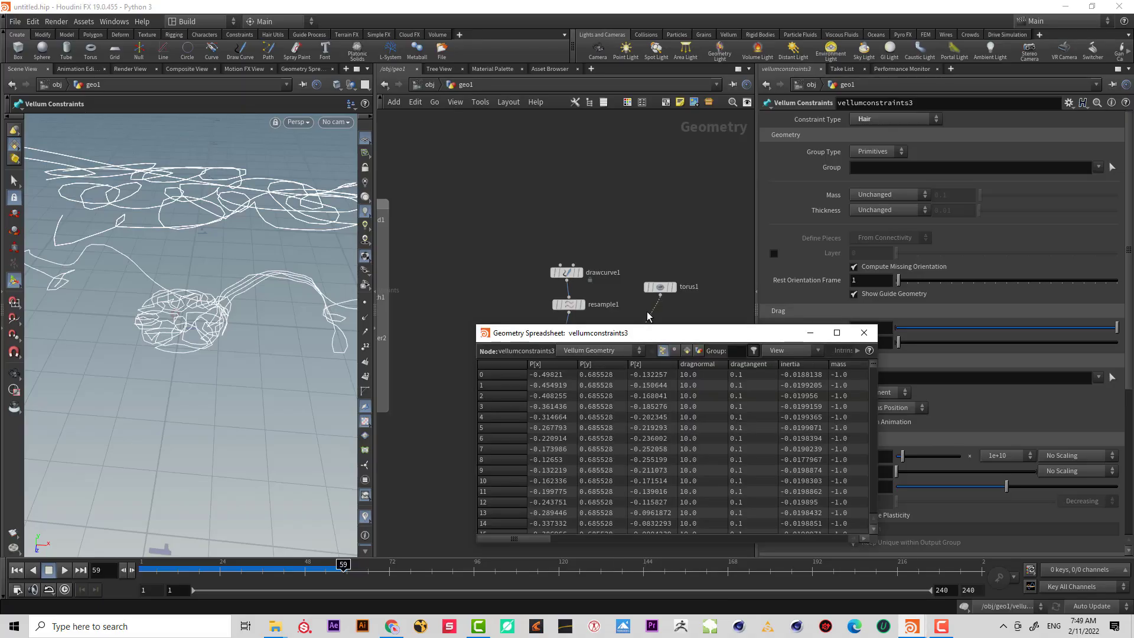
- Show the Constraint Geometry output in the spreadsheet and check its list of attributes
click(599, 353)
click(603, 367)
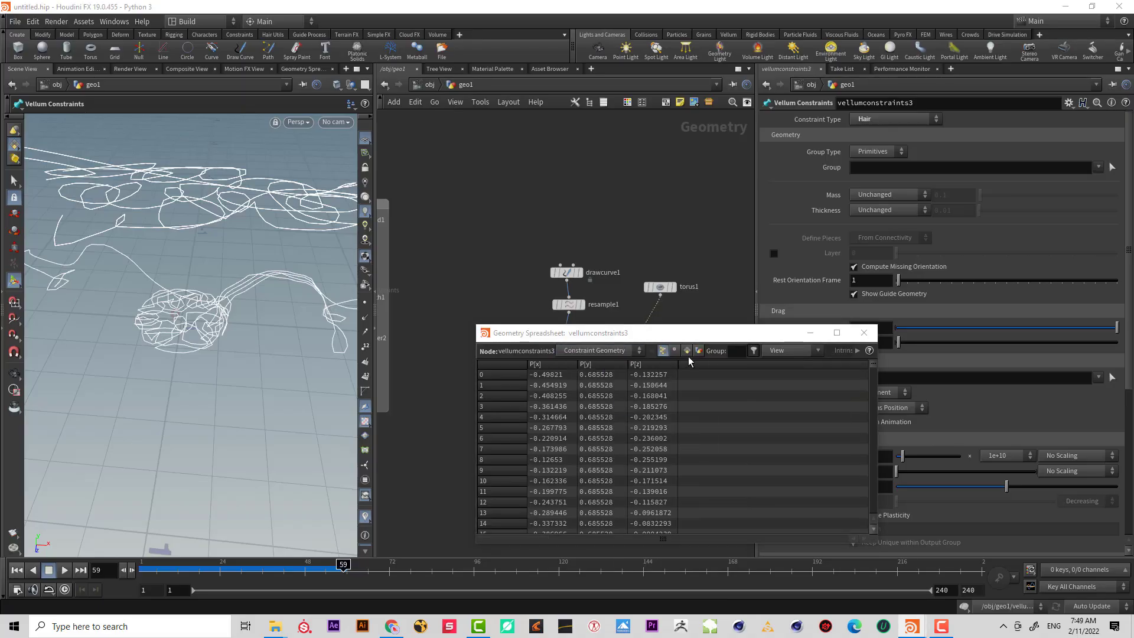
click(779, 351)
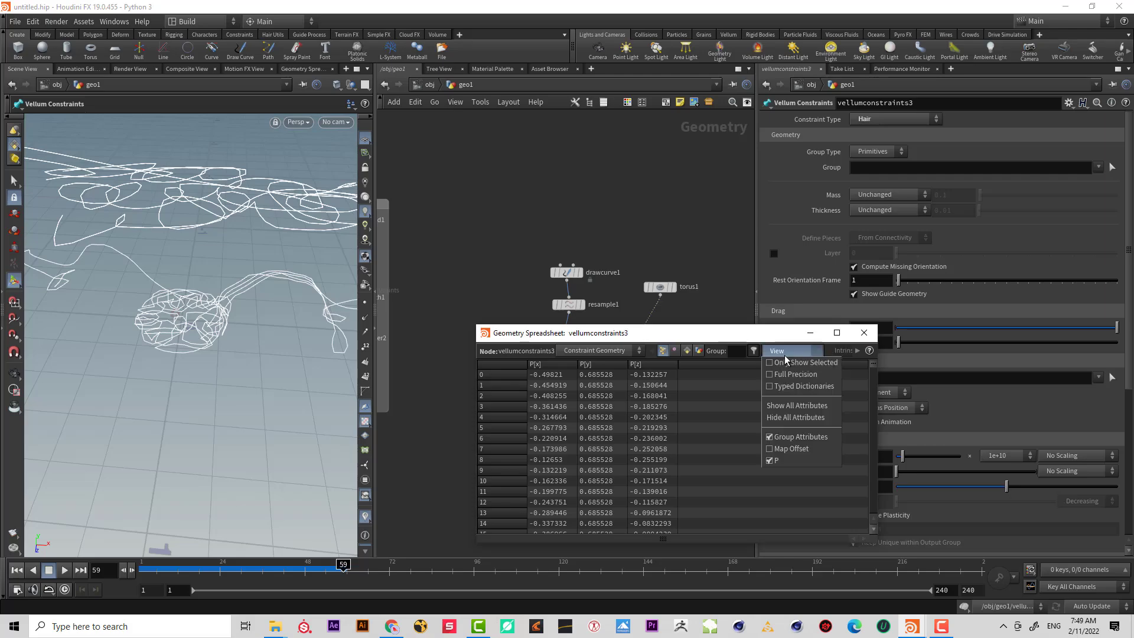
click(785, 355)
- Return the spreadsheet to the Vellum Geometry output and review its list of attributes
click(615, 352)
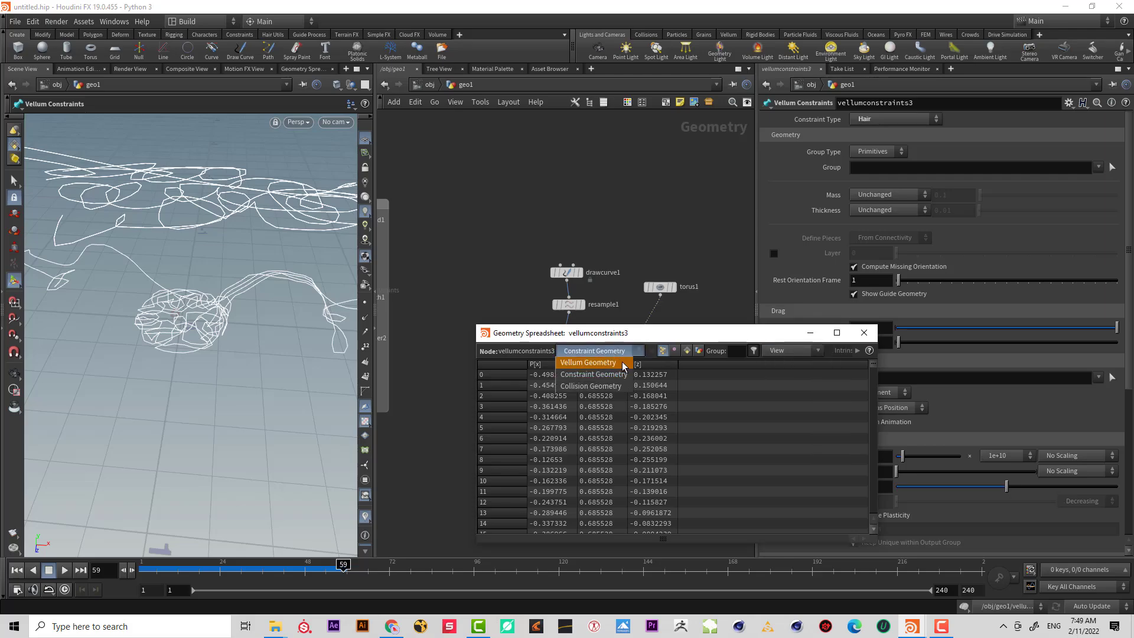
click(622, 362)
click(793, 350)
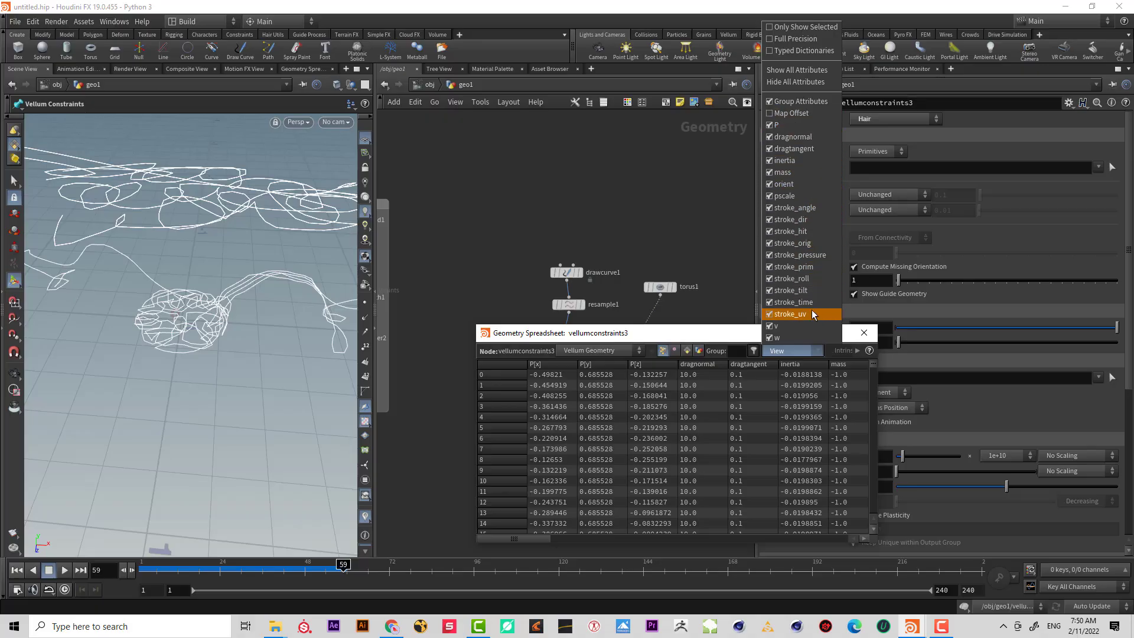
click(696, 339)
- Recheck the attribute list of the spreadsheet's second output for comparison, and close the geometry spreadsheet
click(616, 350)
click(597, 362)
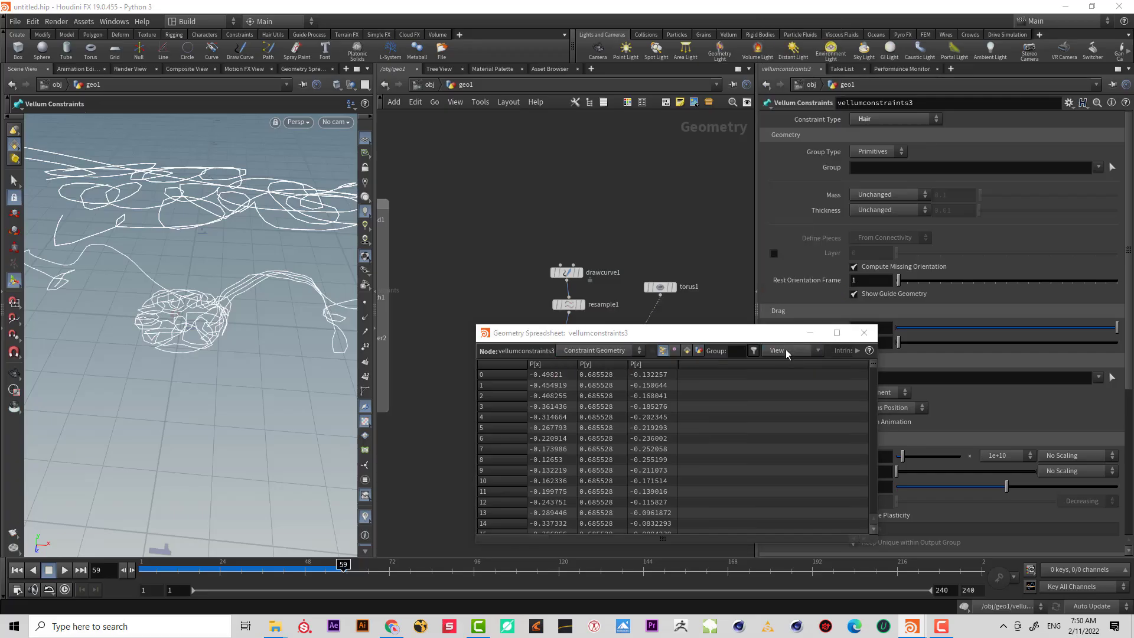
click(779, 351)
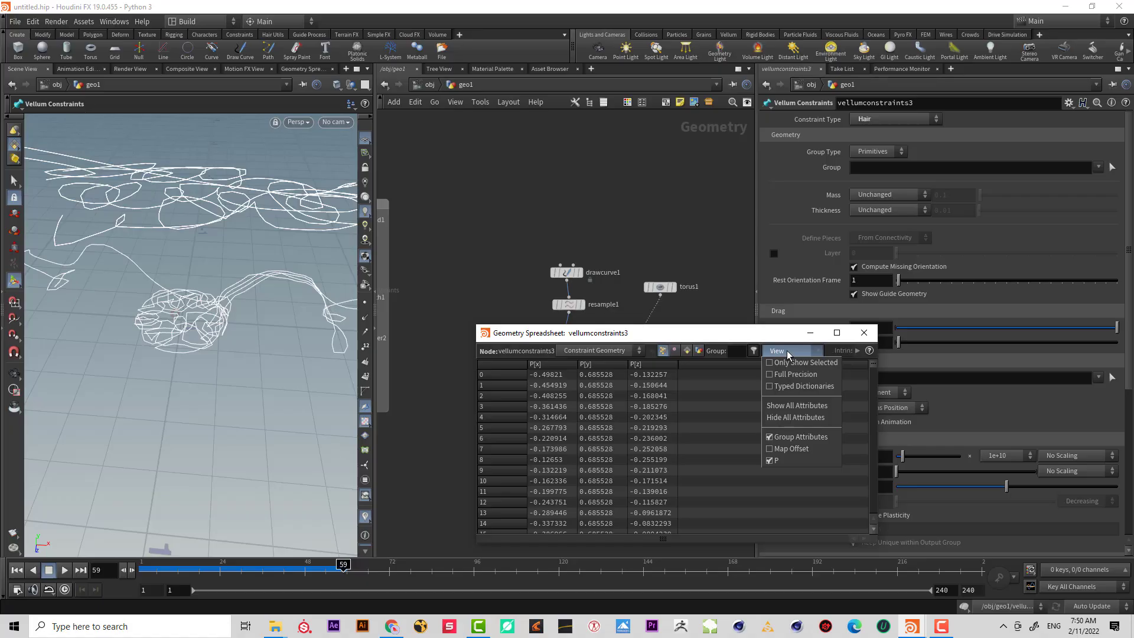
click(864, 332)
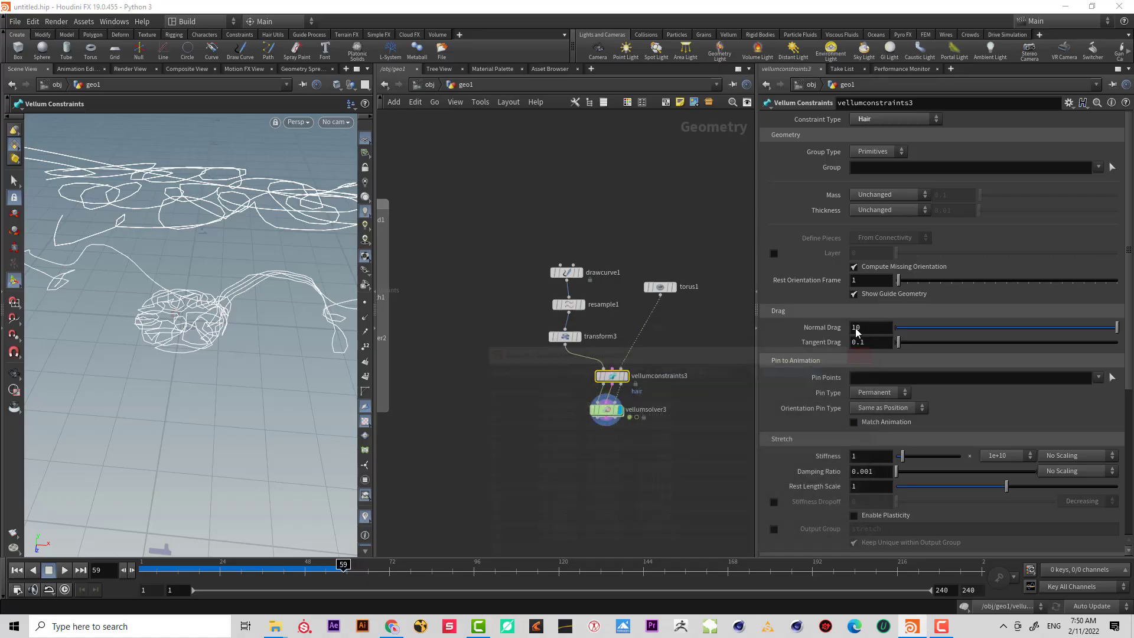
- Move the vellumsolver3 node slightly so it lines up directly beneath vellumconstraints3
drag(192, 313, 177, 284)
drag(607, 410, 613, 419)
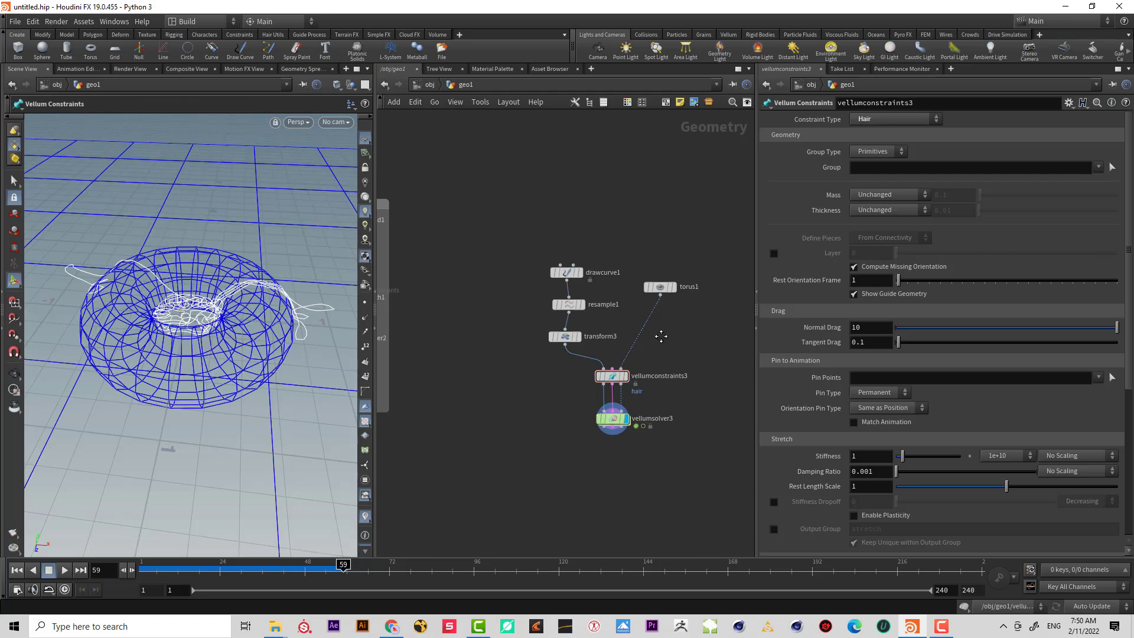
middle_drag(661, 336, 577, 339)
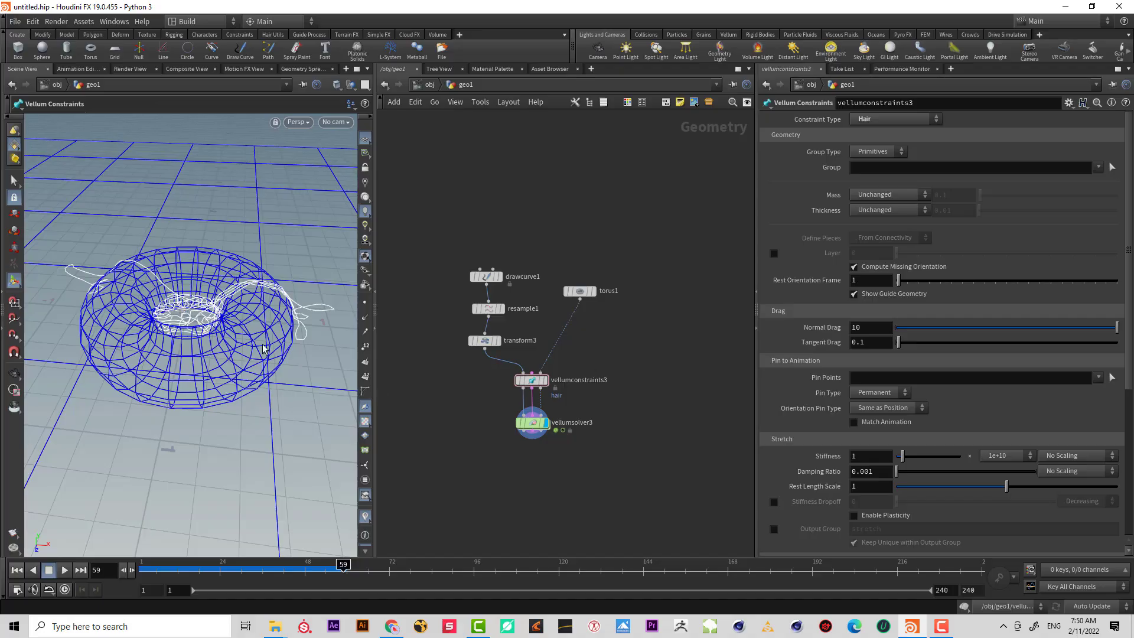
- Inspect the bending of the hair curves over the torus from several distances and angles
scroll(263, 348, up, 6)
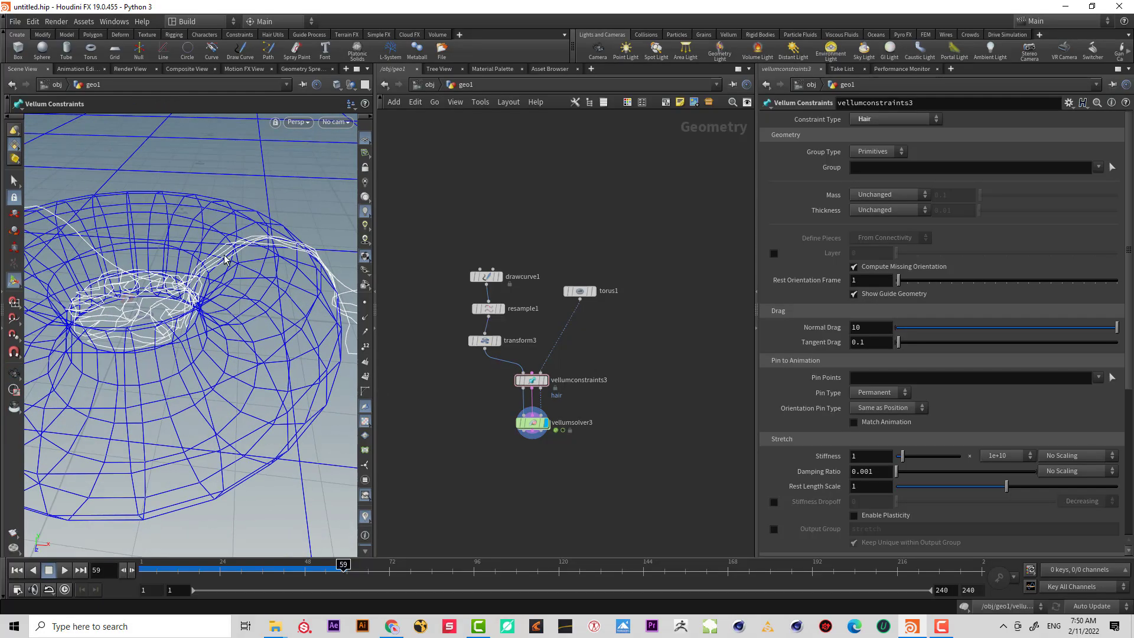
alt+right_drag(253, 251, 165, 298)
alt+drag(204, 296, 213, 305)
alt+right_drag(192, 298, 236, 271)
drag(237, 271, 255, 254)
right_drag(255, 254, 260, 255)
key(Return)
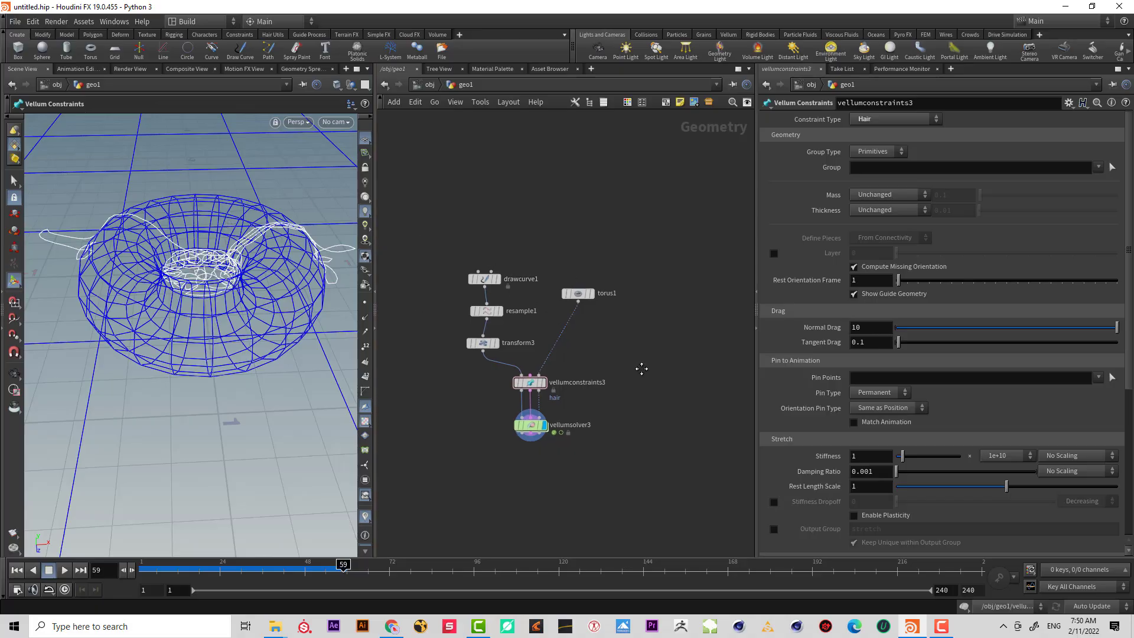
- Duplicate the six-node curve, torus and Vellum setup beside the original, and rewind the timeline to frame 1
drag(704, 458, 434, 235)
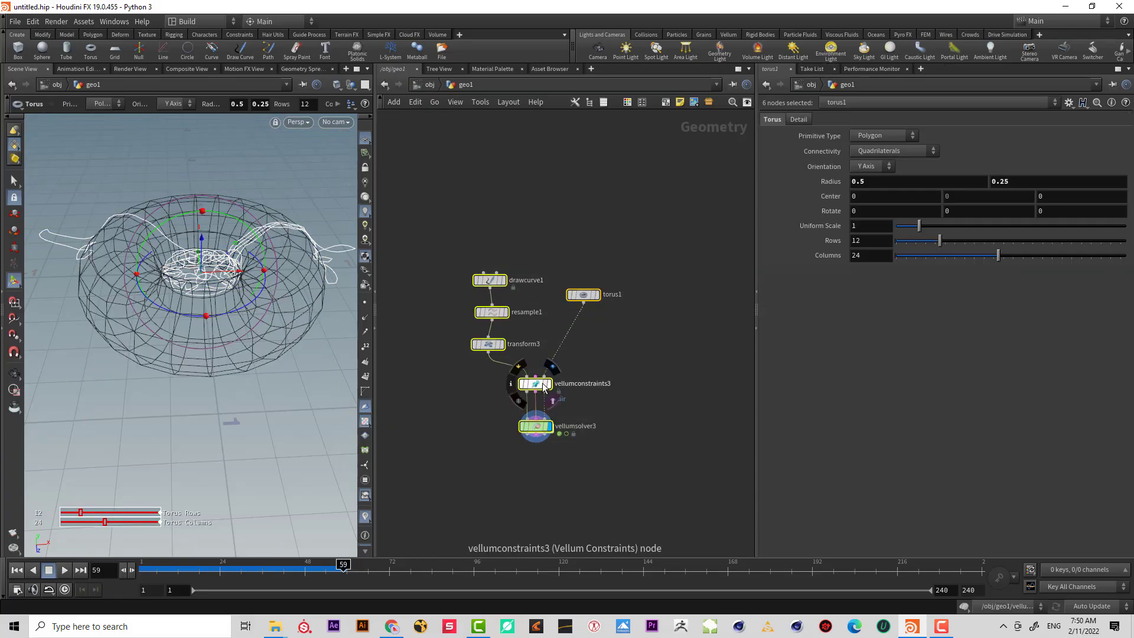
drag(546, 385, 737, 374)
drag(648, 375, 651, 382)
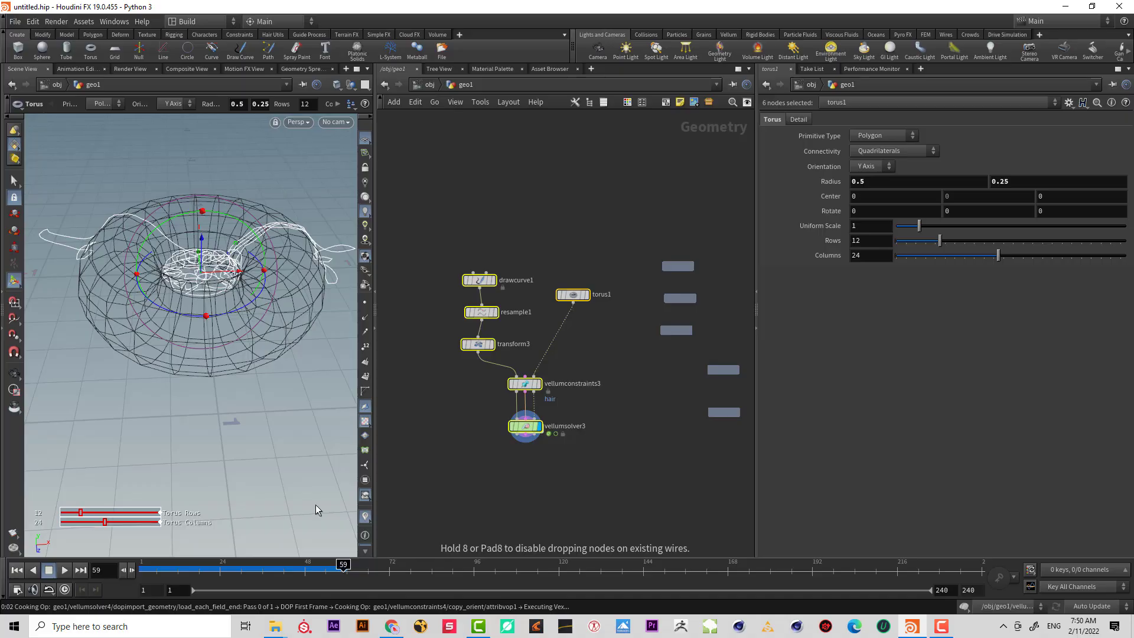
click(16, 570)
- Set the vellumconstraints4 node's constraint type to String and play the simulation to frame 46
click(624, 374)
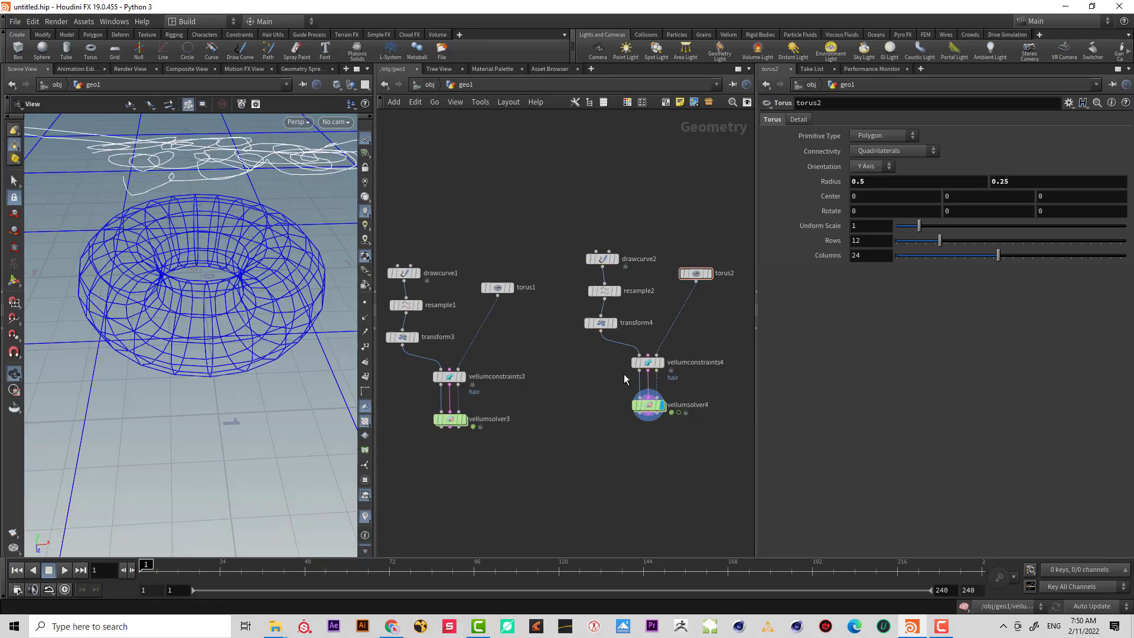
click(644, 369)
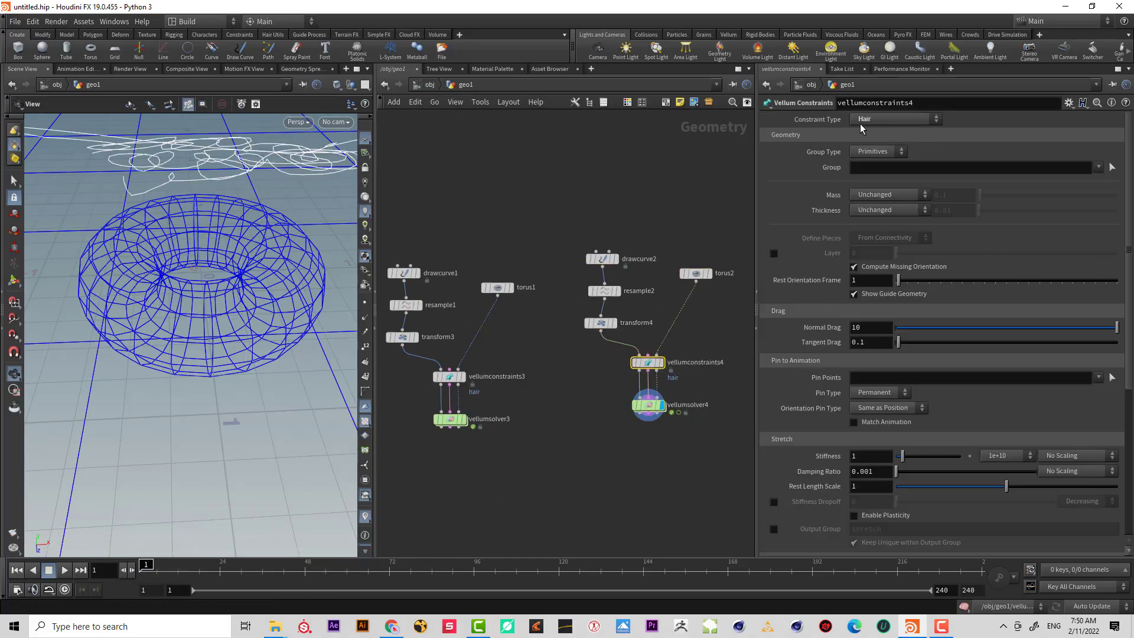
click(879, 121)
click(907, 192)
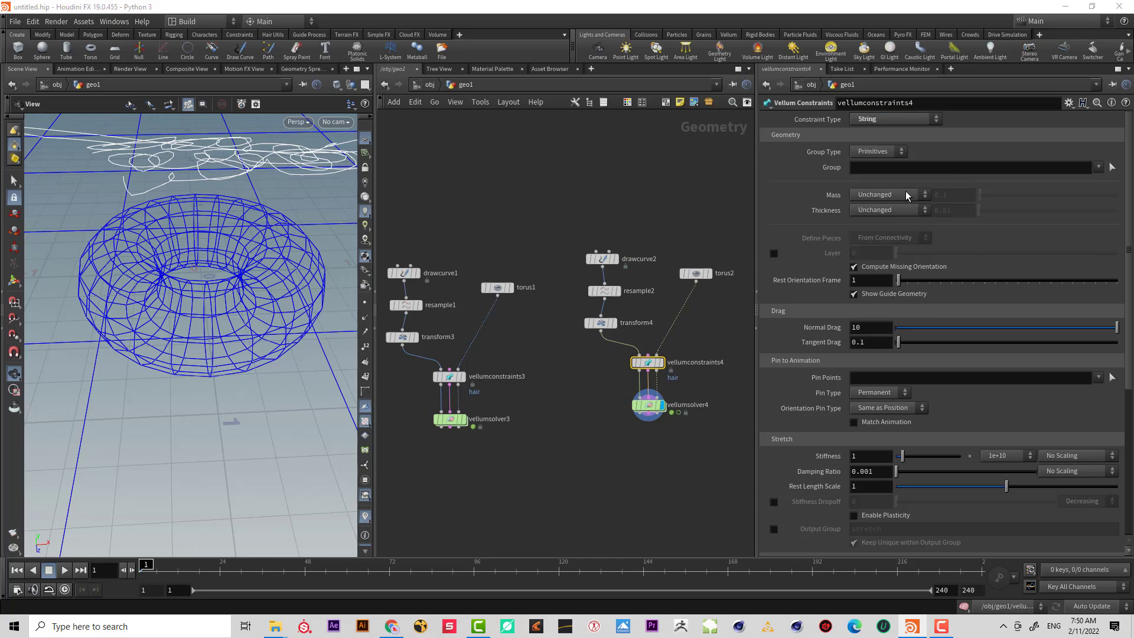
right_drag(233, 309, 114, 352)
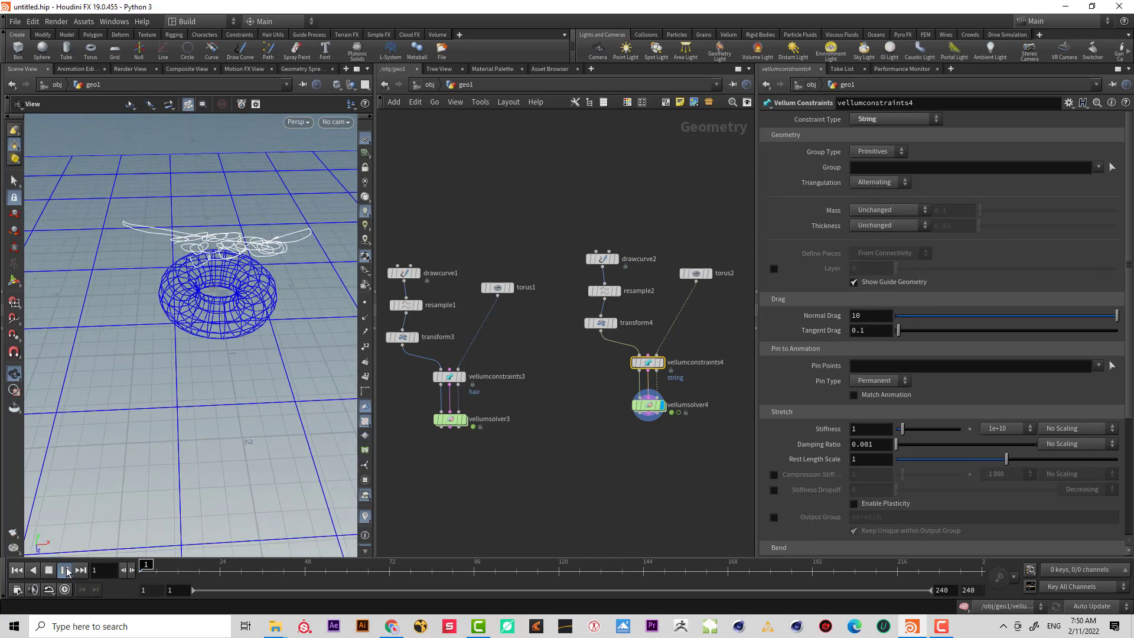
click(67, 572)
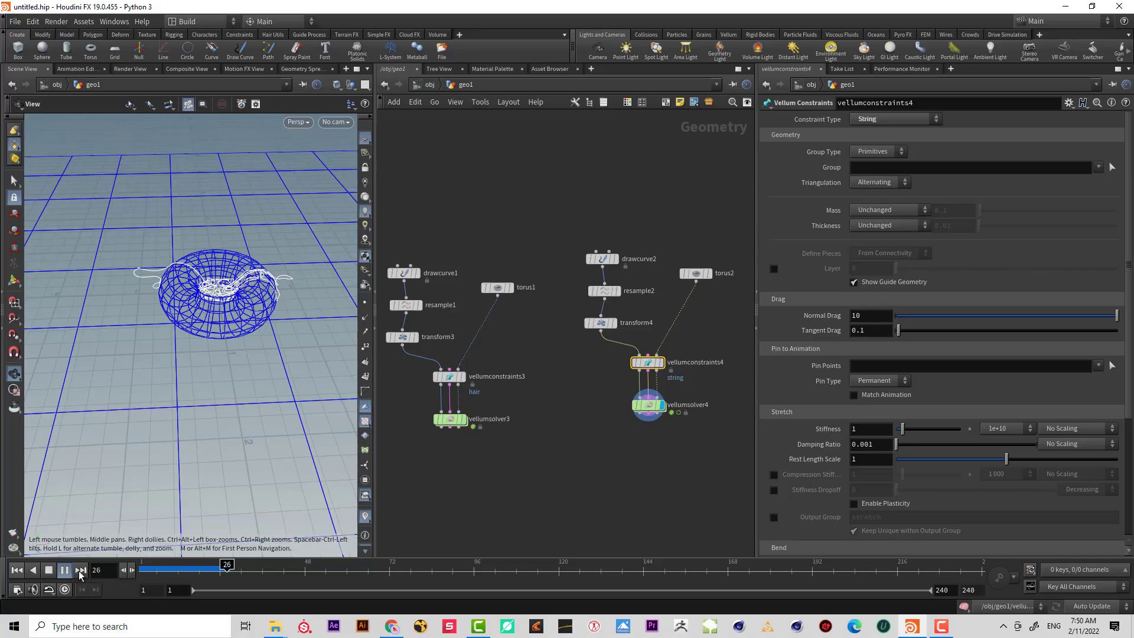
click(65, 571)
- Examine how the string-constrained curves drape over the torus, for comparison with the hair version
scroll(137, 348, up, 5)
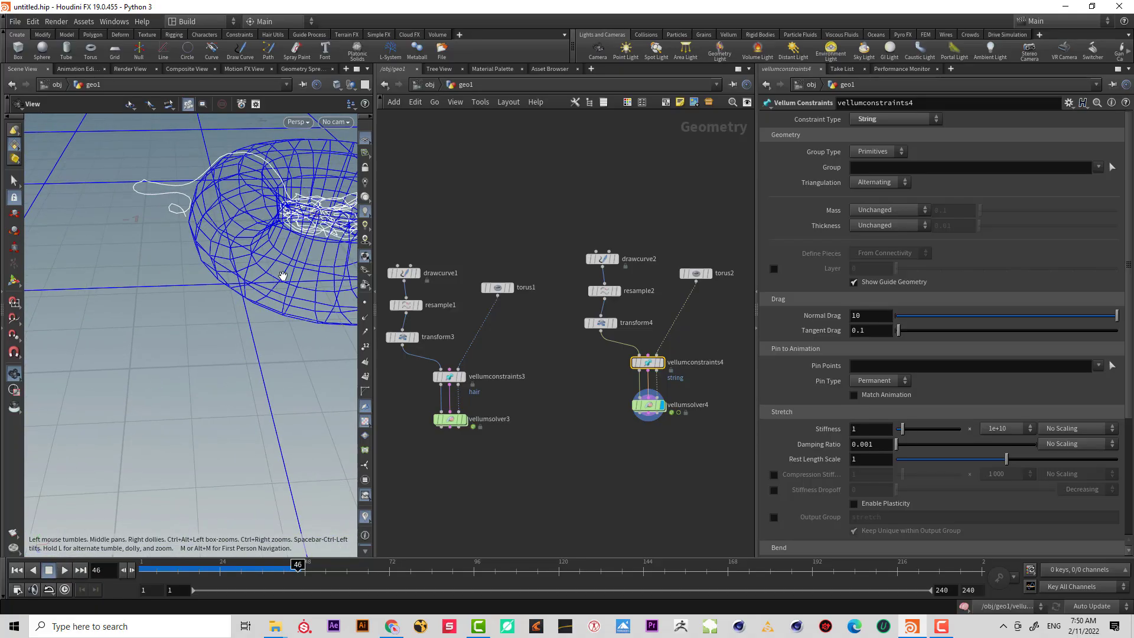
drag(124, 352, 148, 322)
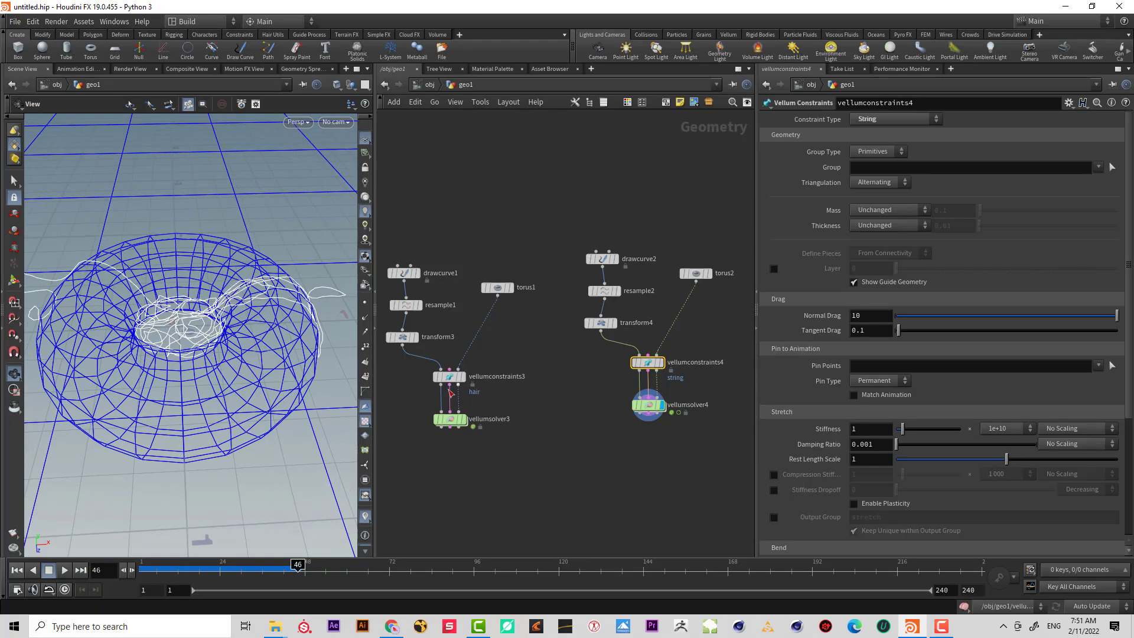
scroll(260, 322, up, 6)
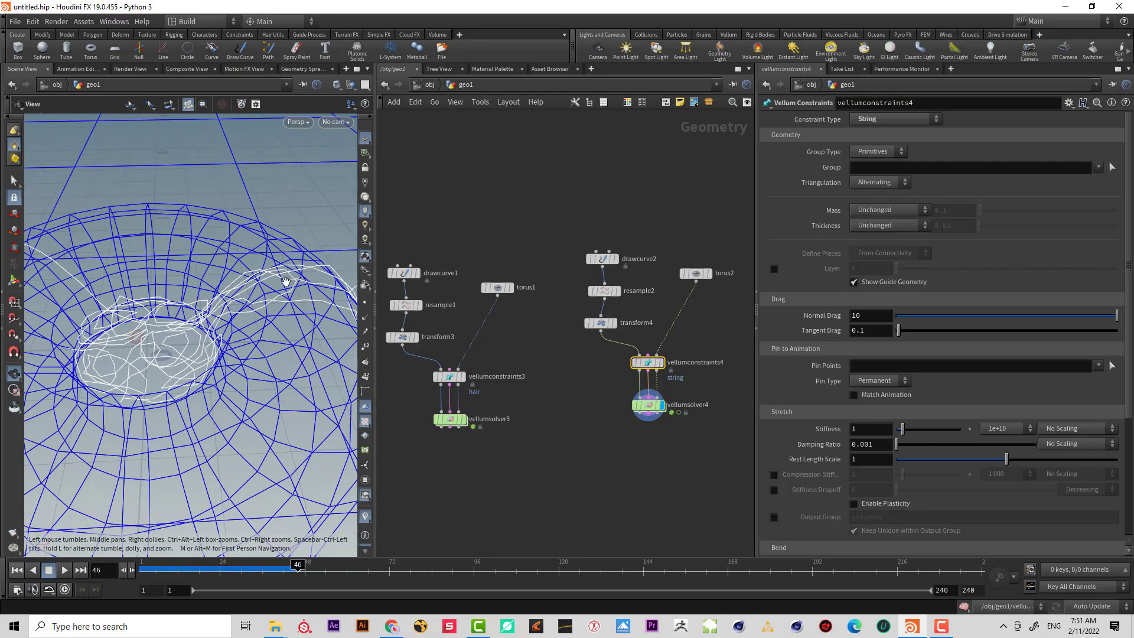
scroll(245, 316, down, 6)
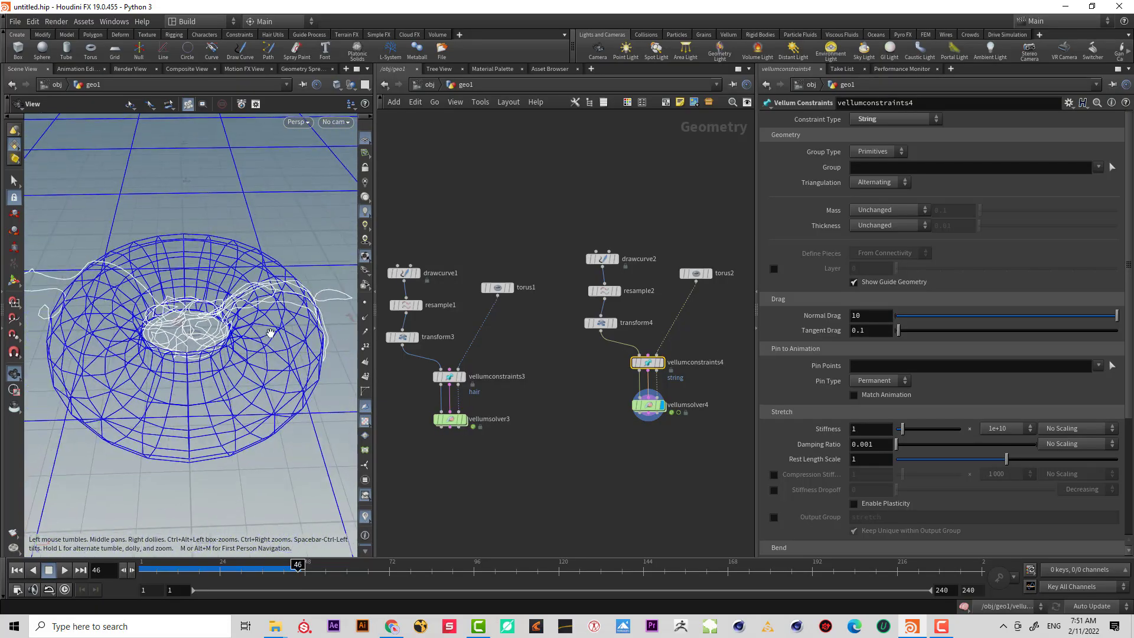
scroll(257, 272, up, 3)
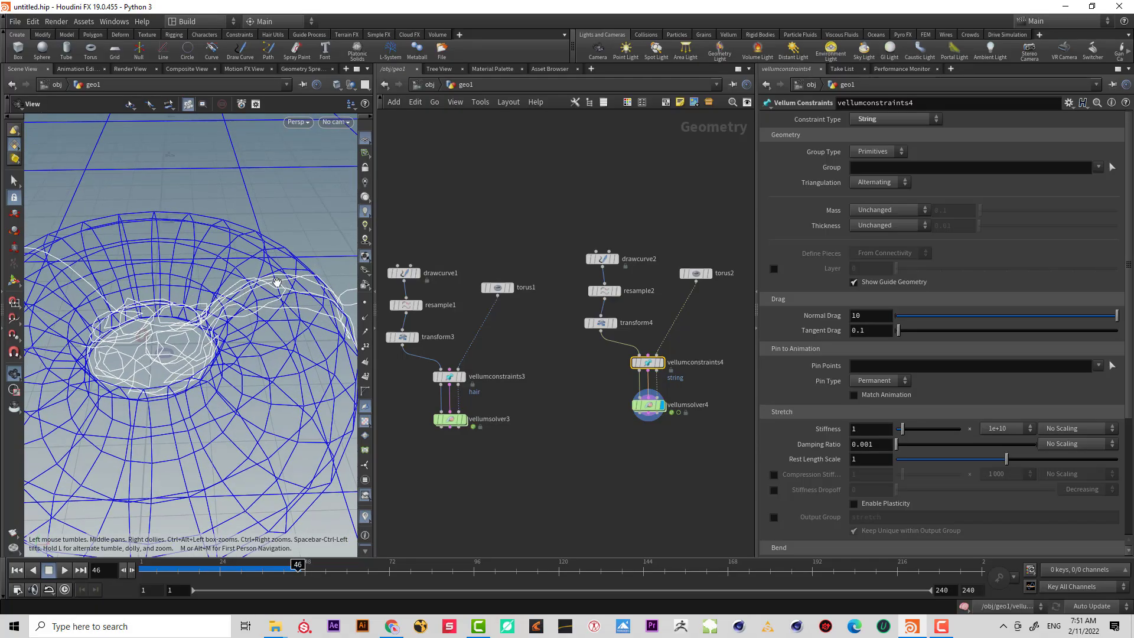
scroll(277, 281, down, 6)
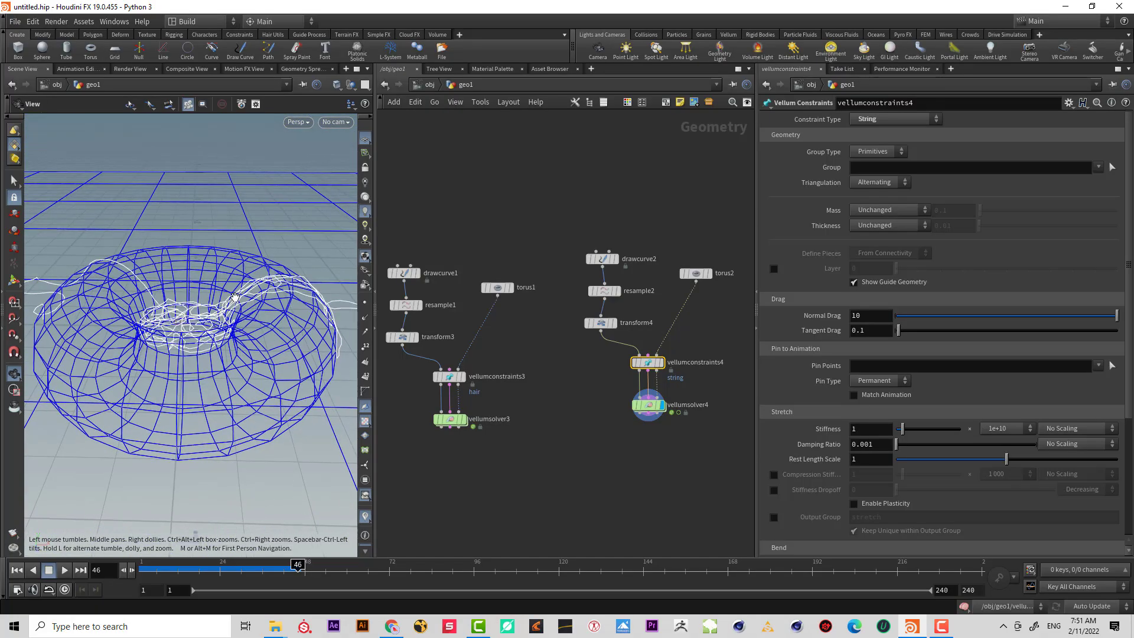
- Scrub the string simulation to frame 12 and review the constraint types available for vellumconstraints4
scroll(228, 322, down, 3)
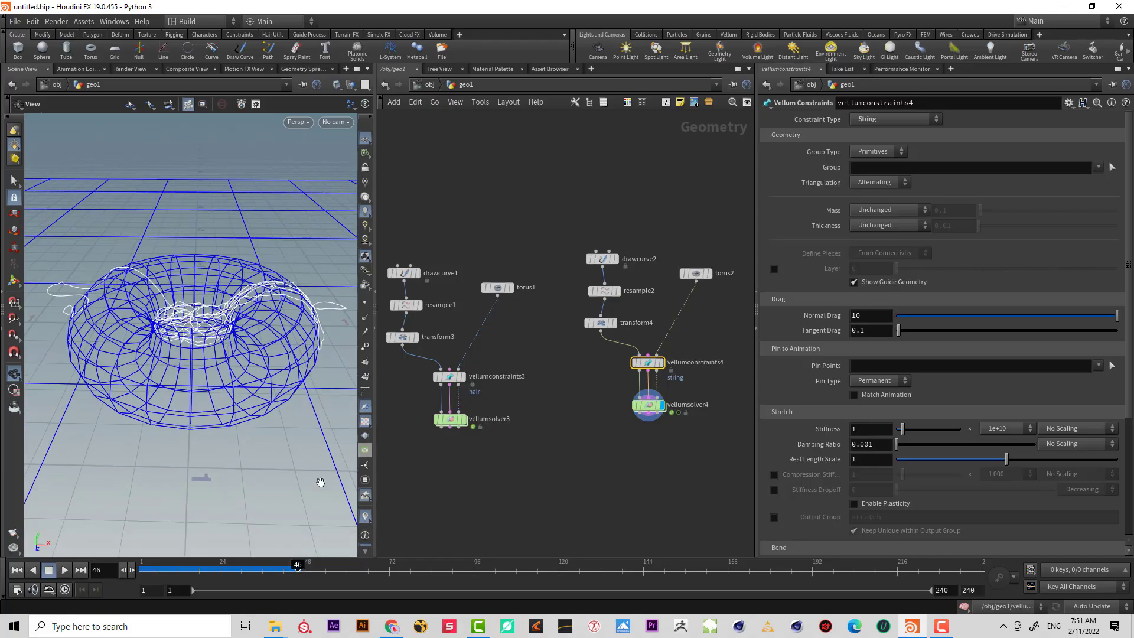
drag(259, 571, 176, 558)
scroll(600, 404, down, 3)
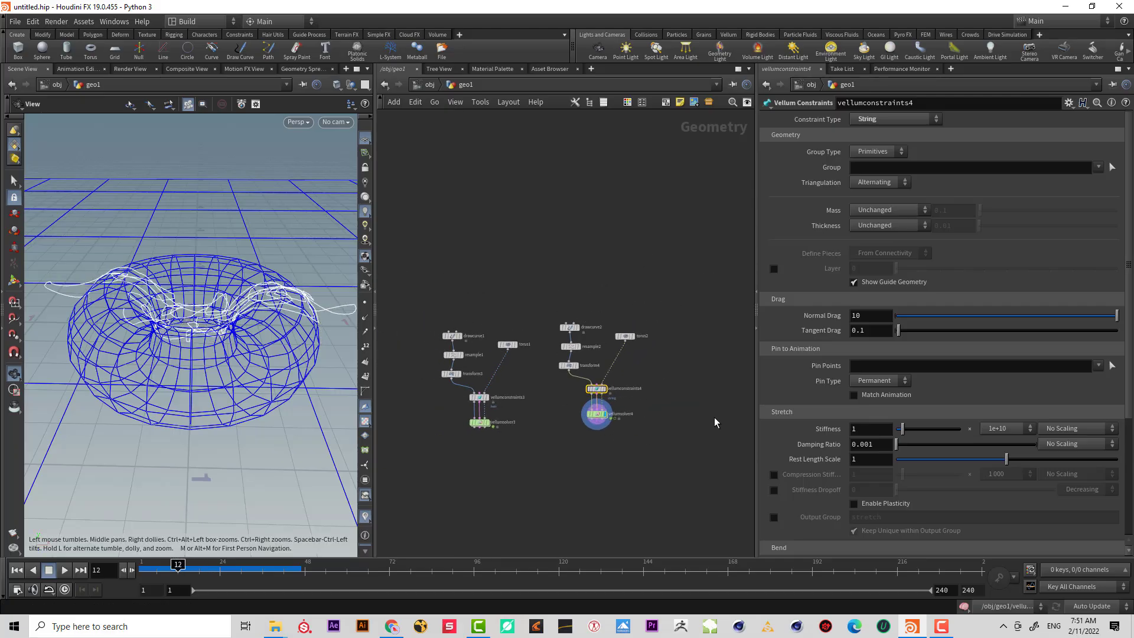
click(893, 119)
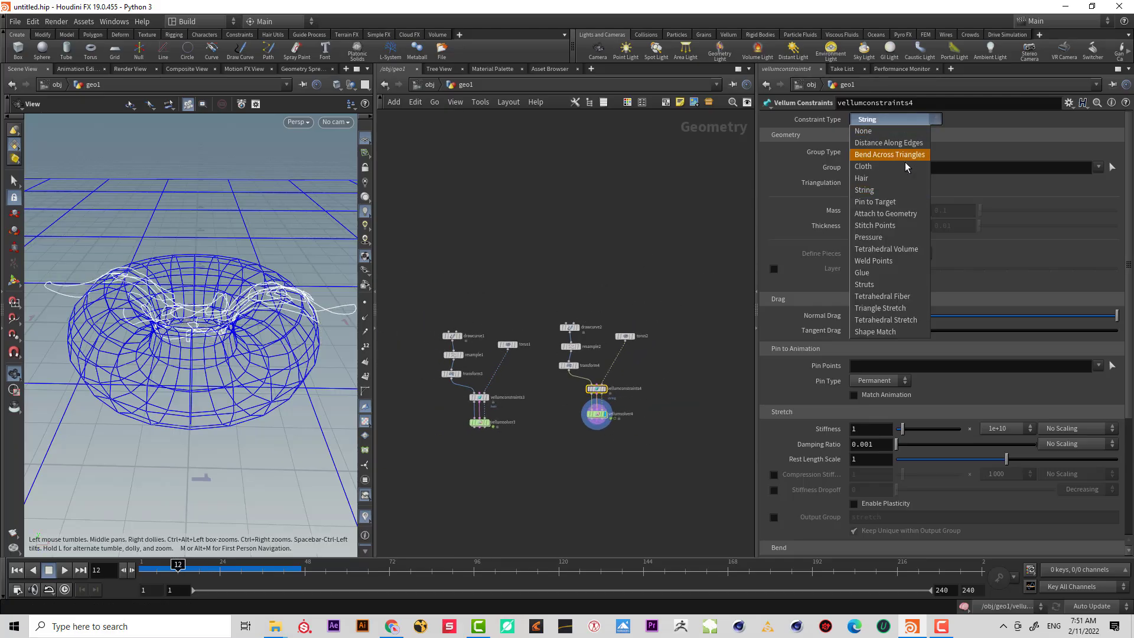
click(671, 456)
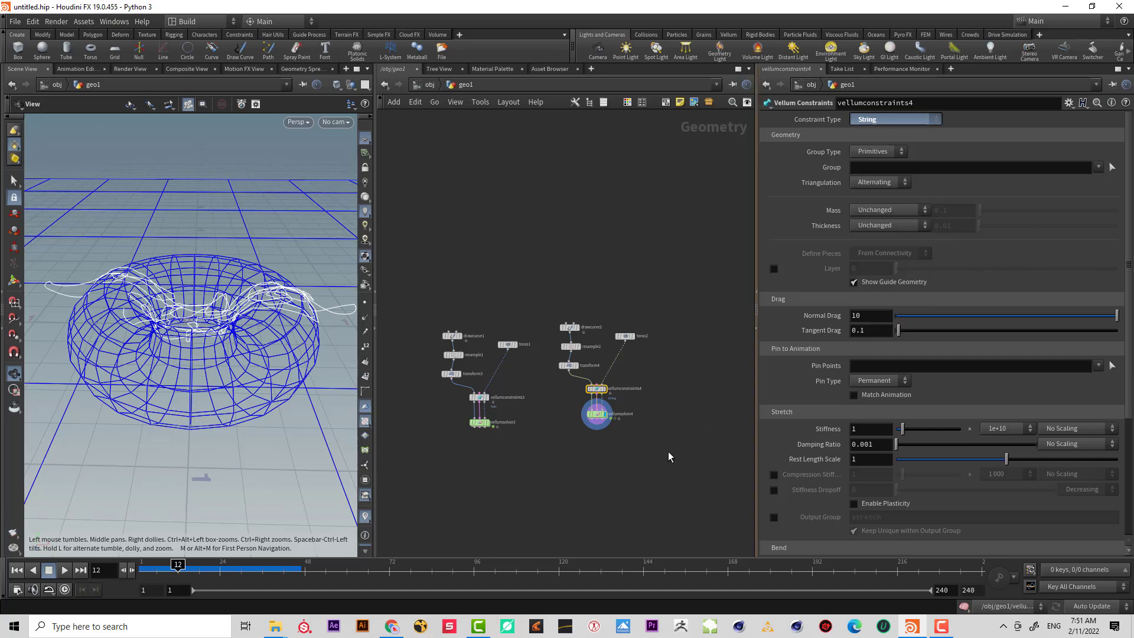
- Enclose both curve-and-torus Vellum setups in one network box and give the box a title
drag(697, 446, 434, 280)
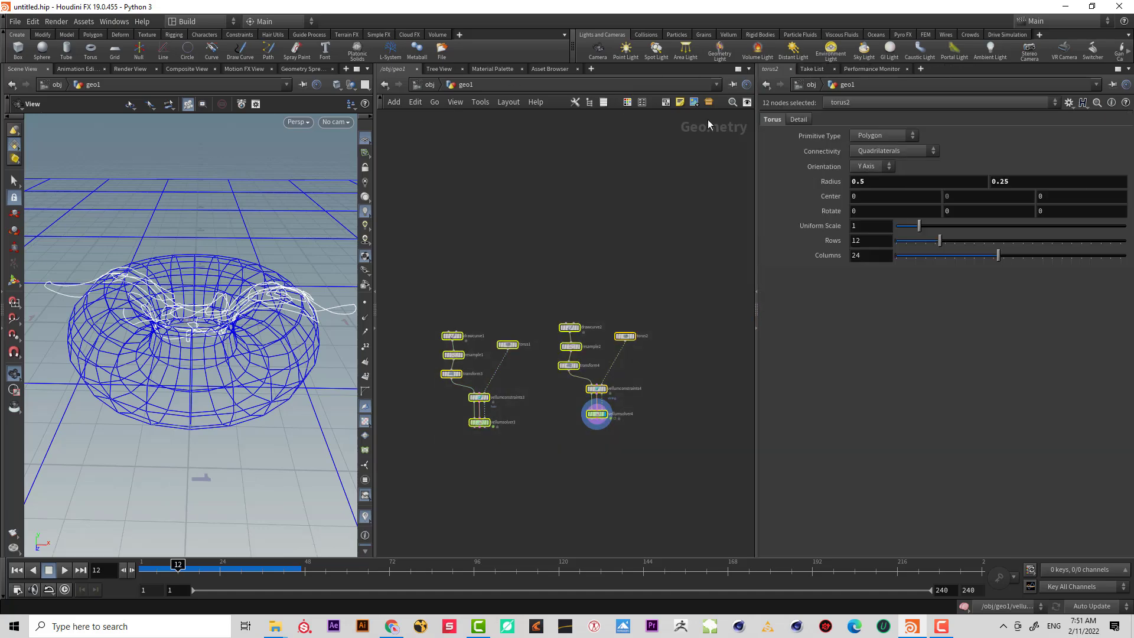
click(666, 102)
double_click(516, 322)
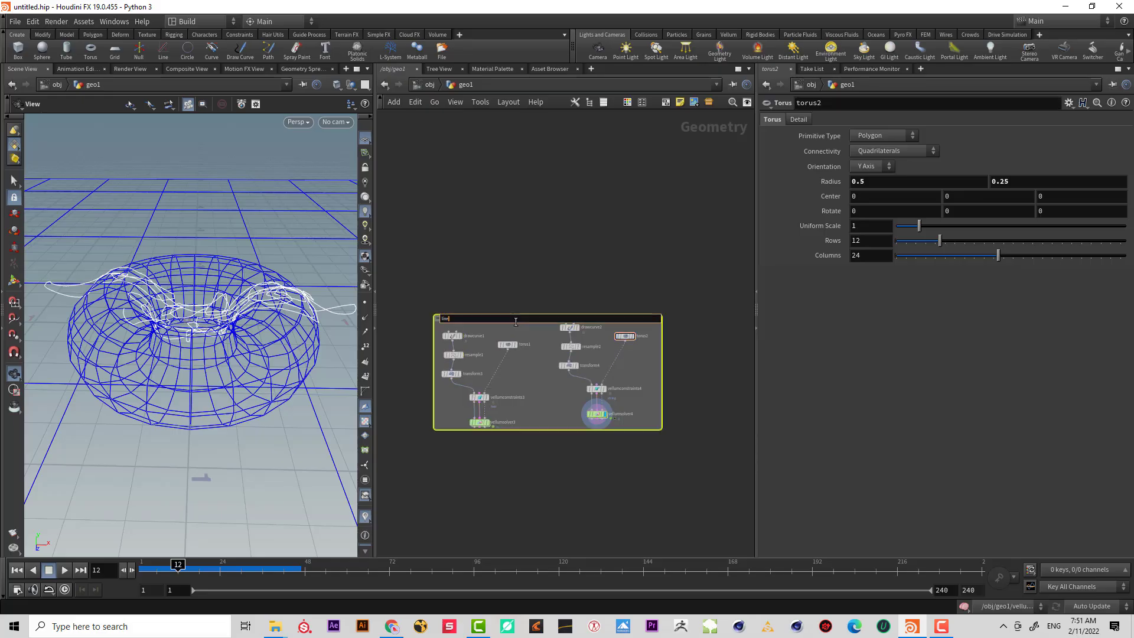
key(Return)
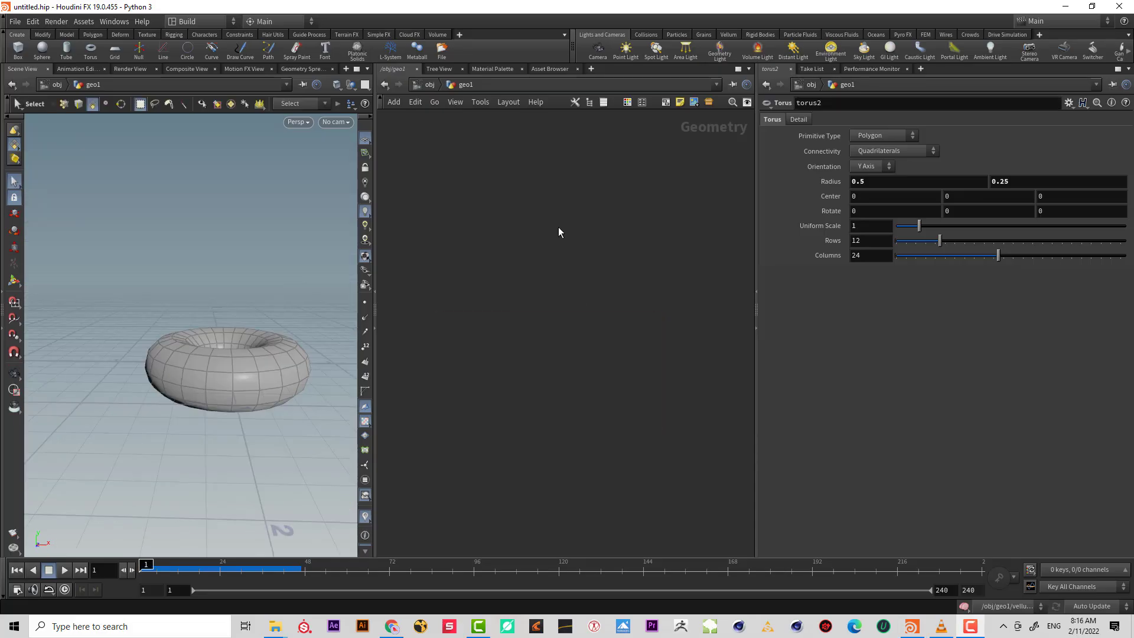
- Add a new Torus node in an empty area of the network and make it the displayed node
key(Tab)
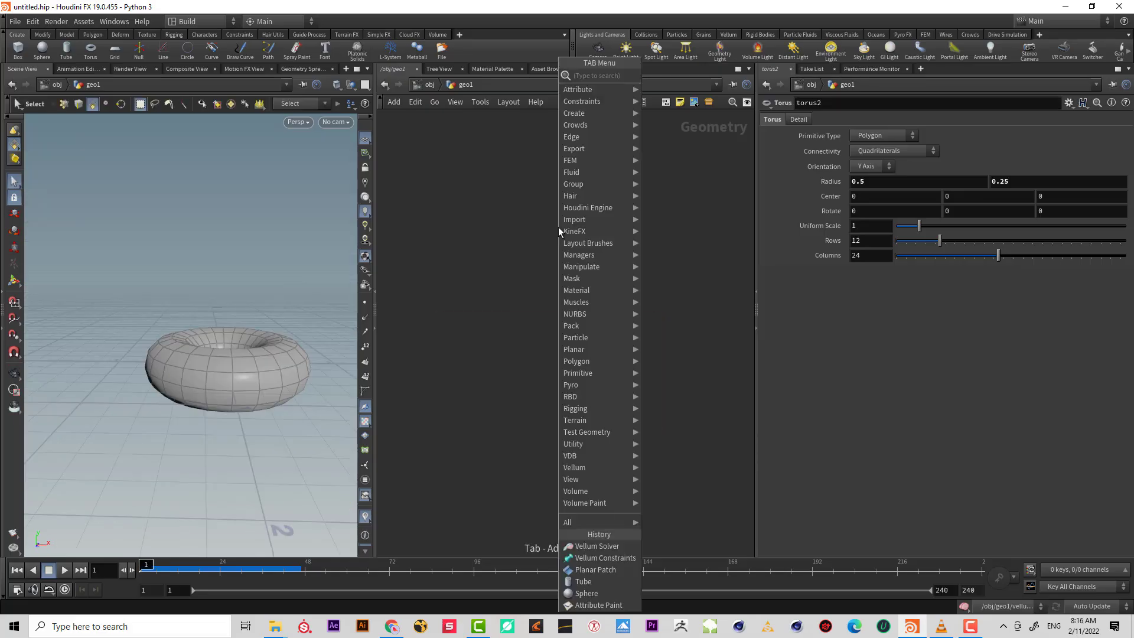
text(tou)
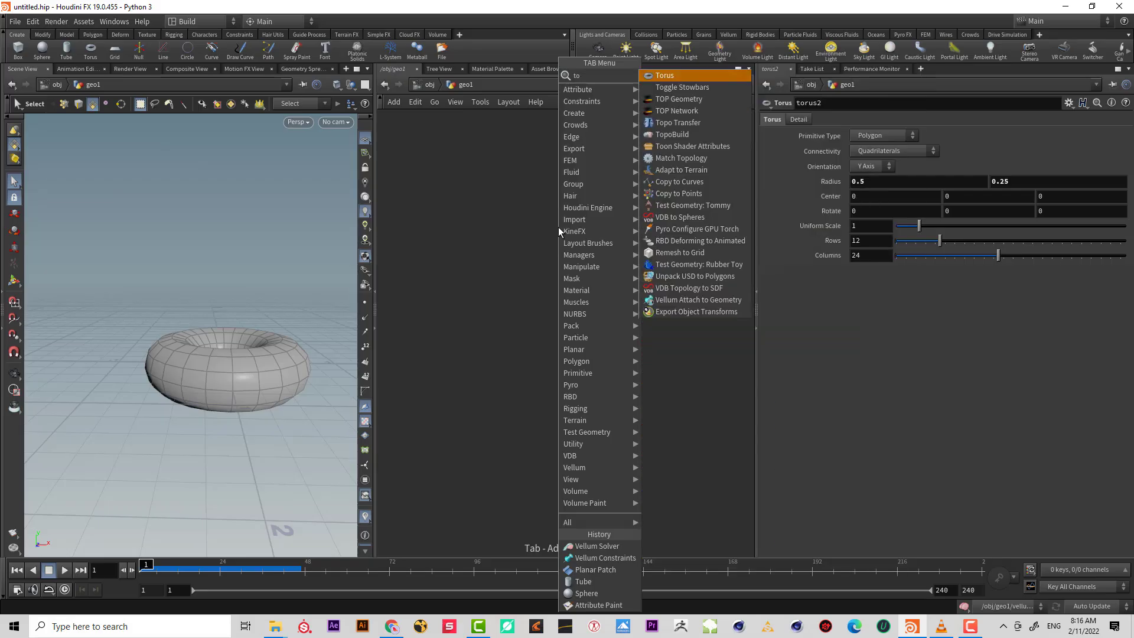
key(Return)
click(558, 230)
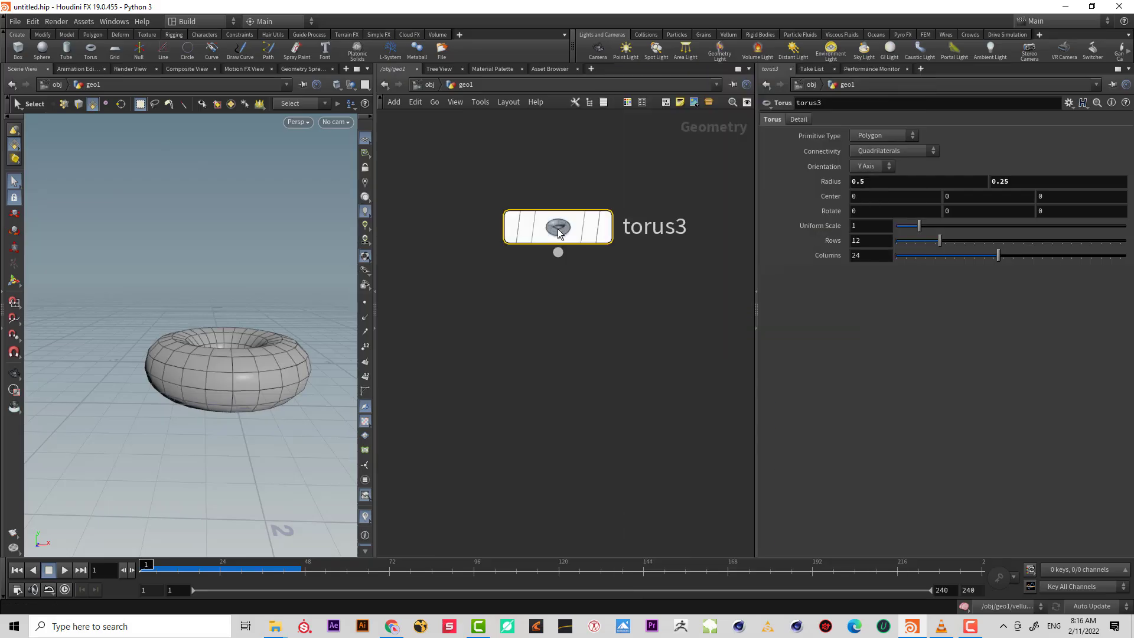
click(610, 163)
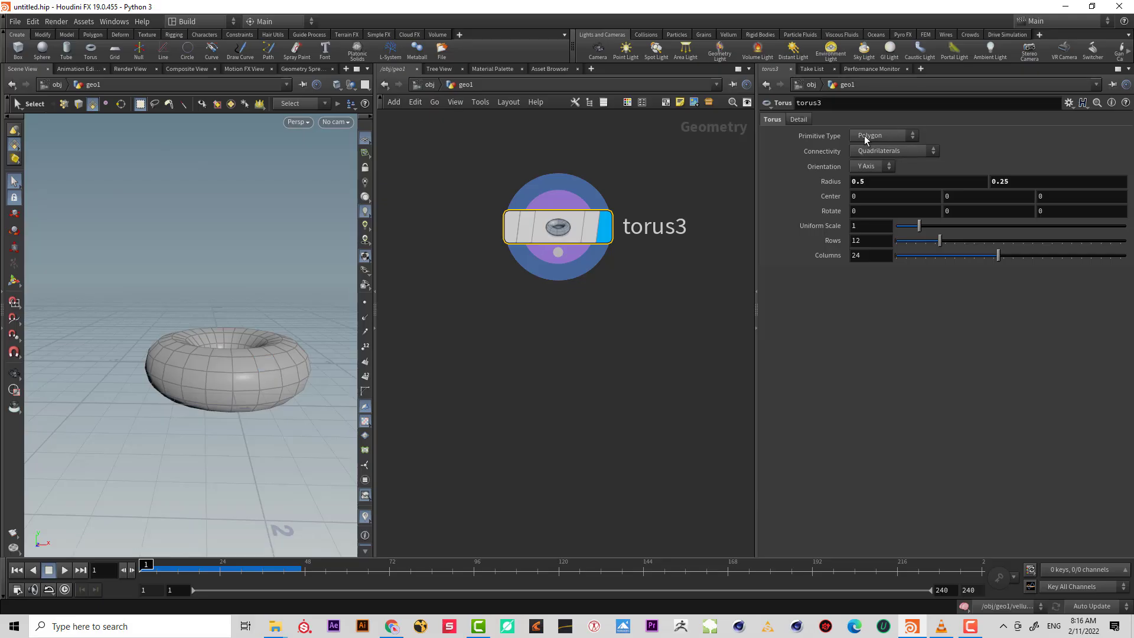
- Set the new torus's orientation to X Axis so that it stands upright
click(880, 166)
click(868, 172)
key(Escape)
drag(237, 331, 221, 307)
key(s)
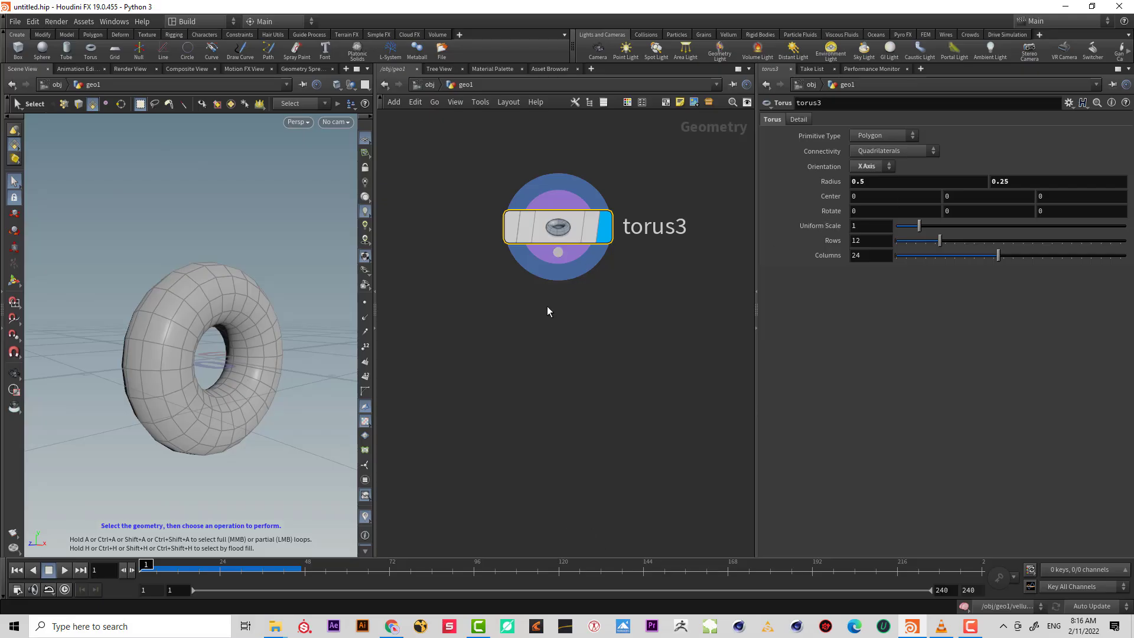
- Connect a Vellum Configure Cloth node to the output of the upright torus
middle_drag(547, 306, 561, 282)
click(572, 230)
key(Tab)
text(ve)
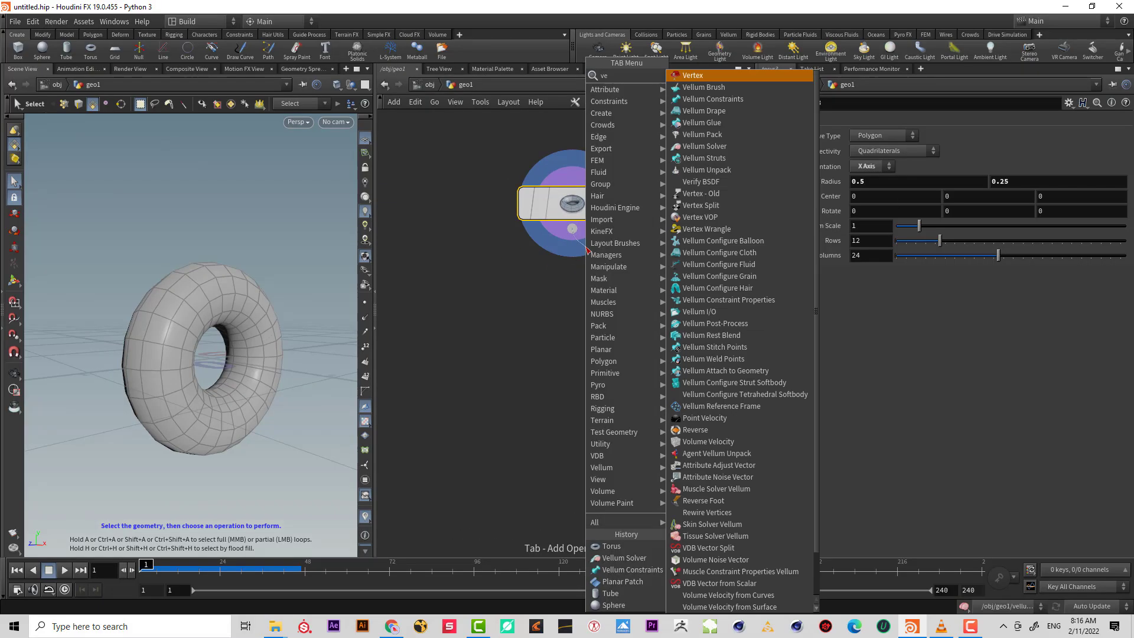
text(llumcl)
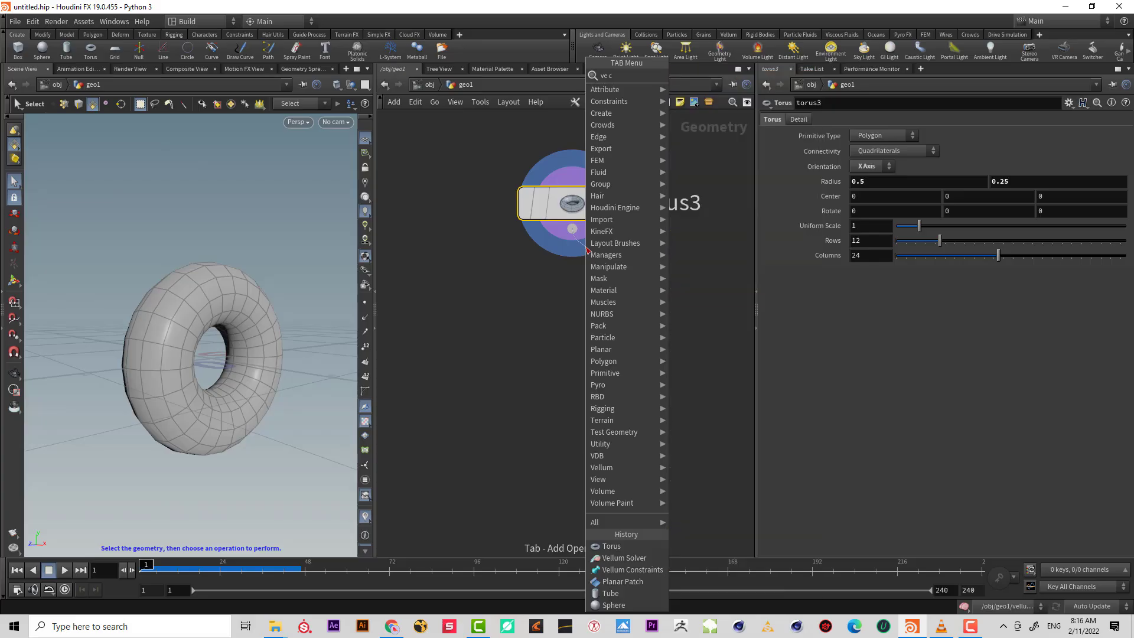
key(Return)
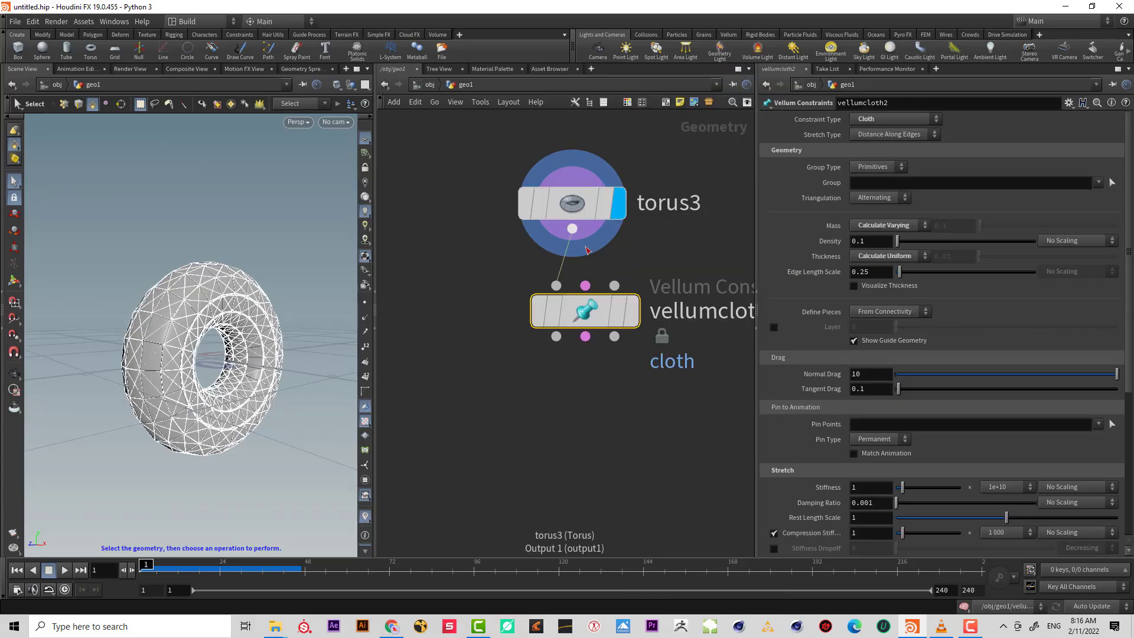
- Connect a Vellum Solver to the cloth node, display it, play the simulation briefly and return to frame 1
click(556, 336)
key(Tab)
text(ve so)
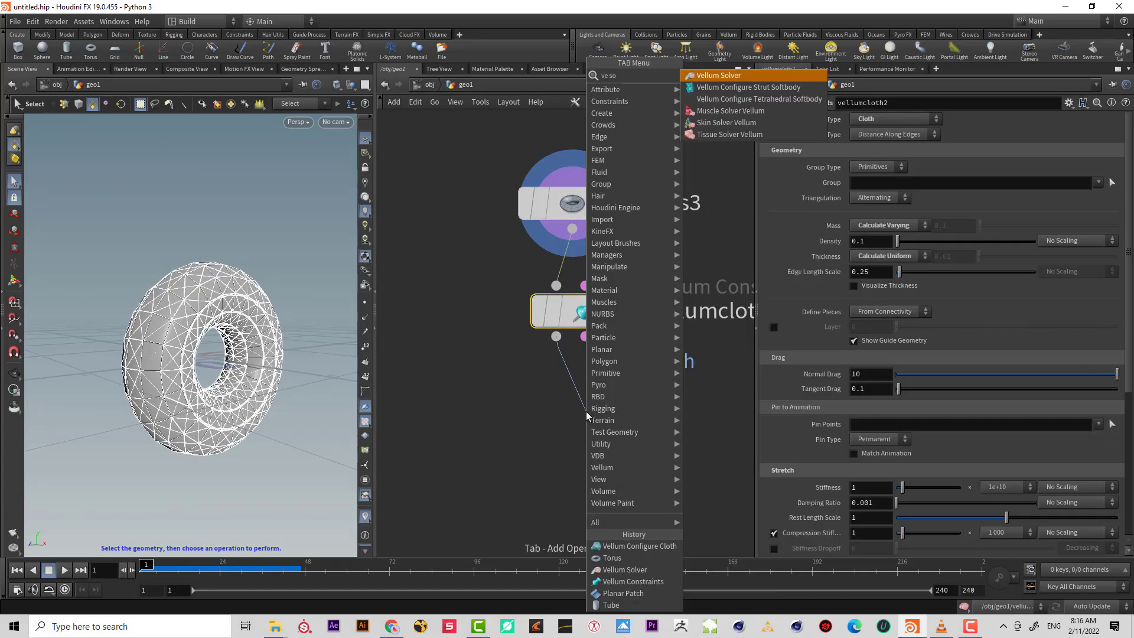
key(Return)
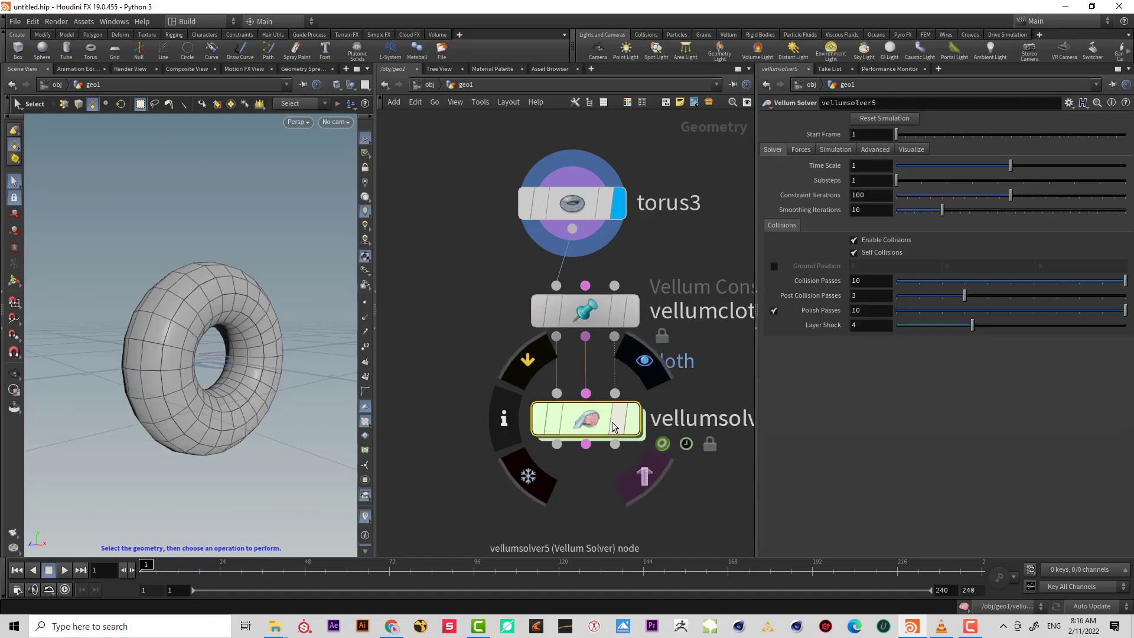
click(66, 574)
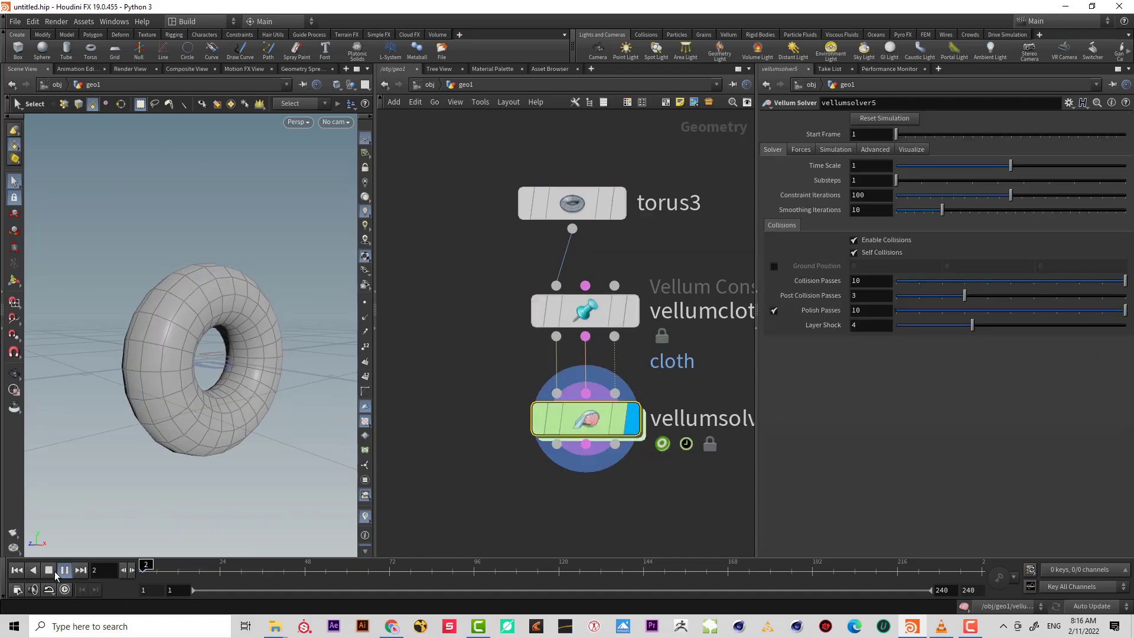
click(15, 575)
alt+drag(197, 366, 218, 249)
alt+middle_drag(254, 264, 226, 256)
drag(737, 361, 595, 297)
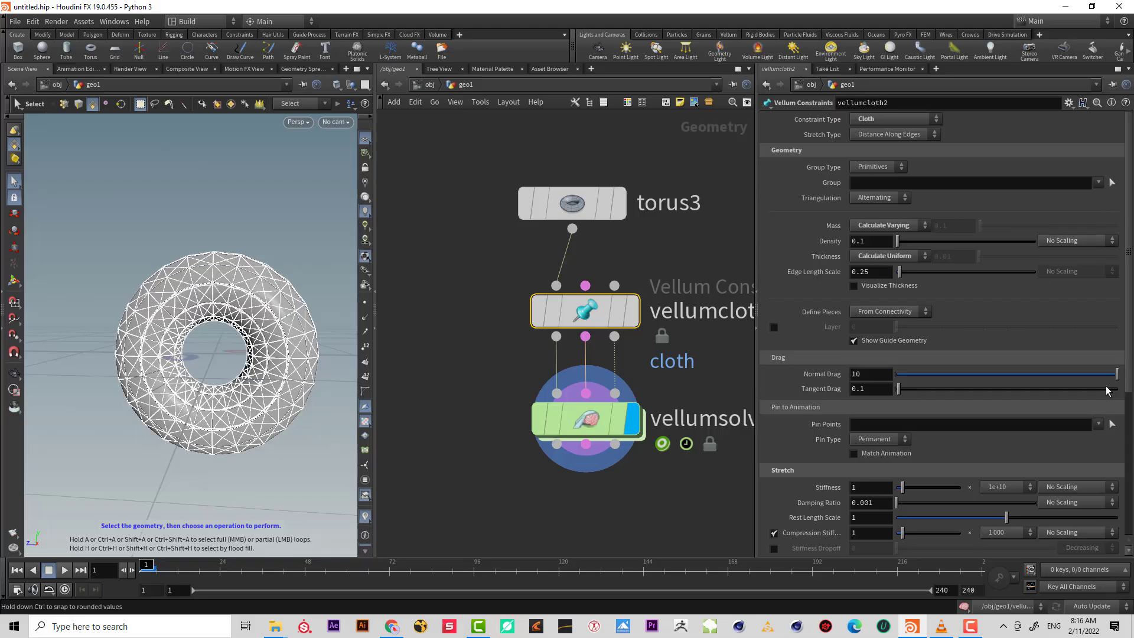
click(1113, 424)
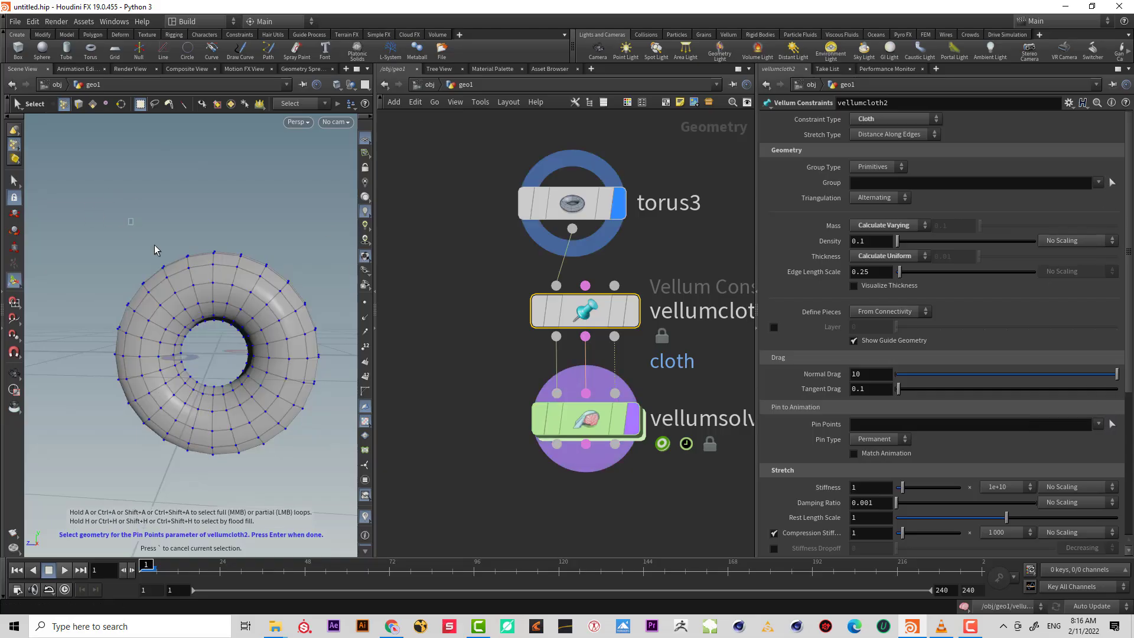
drag(134, 219, 283, 285)
key(Return)
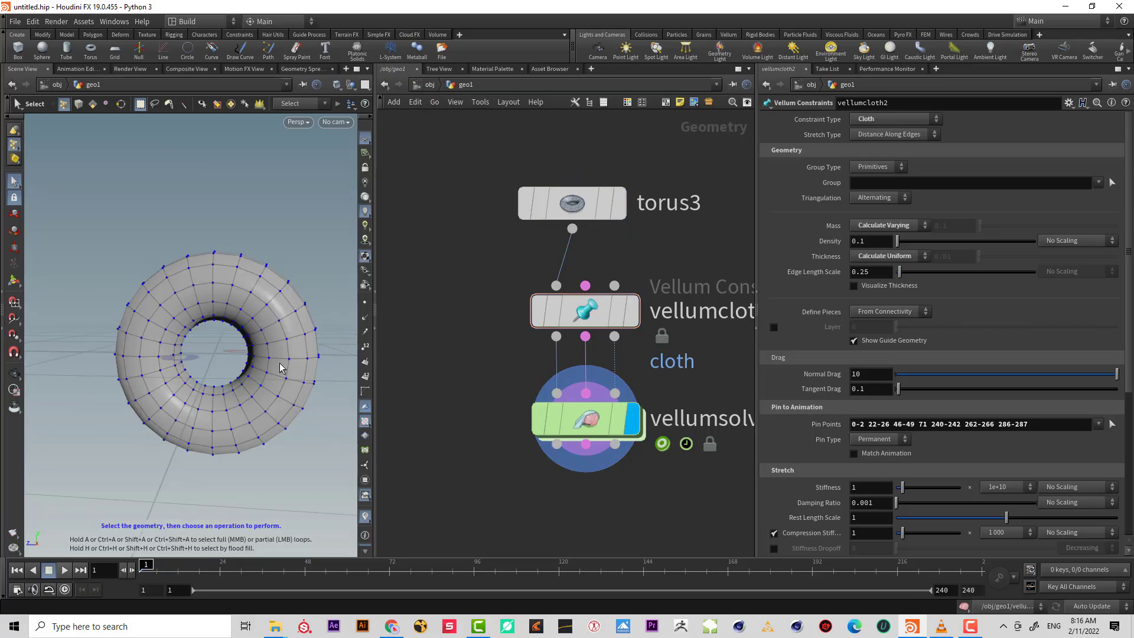
- Play the pinned torus simulation to frame 16 and inspect how the cloth deforms
click(65, 570)
click(51, 572)
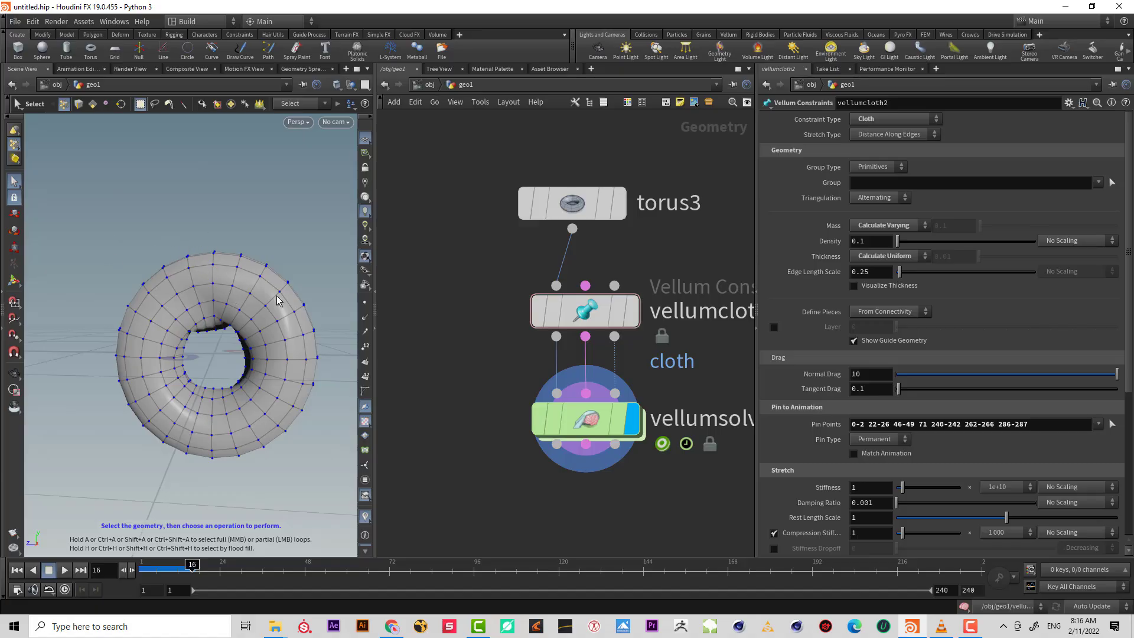
alt+drag(238, 341, 283, 327)
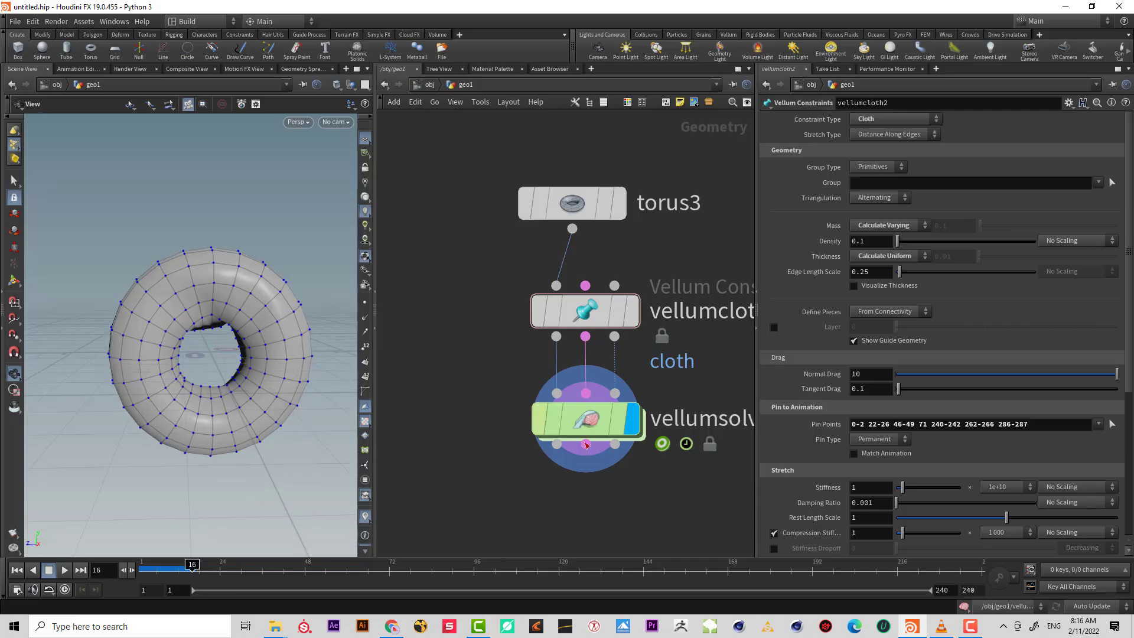
- Set the pin type of the vellumcloth2 node to Soft
click(585, 423)
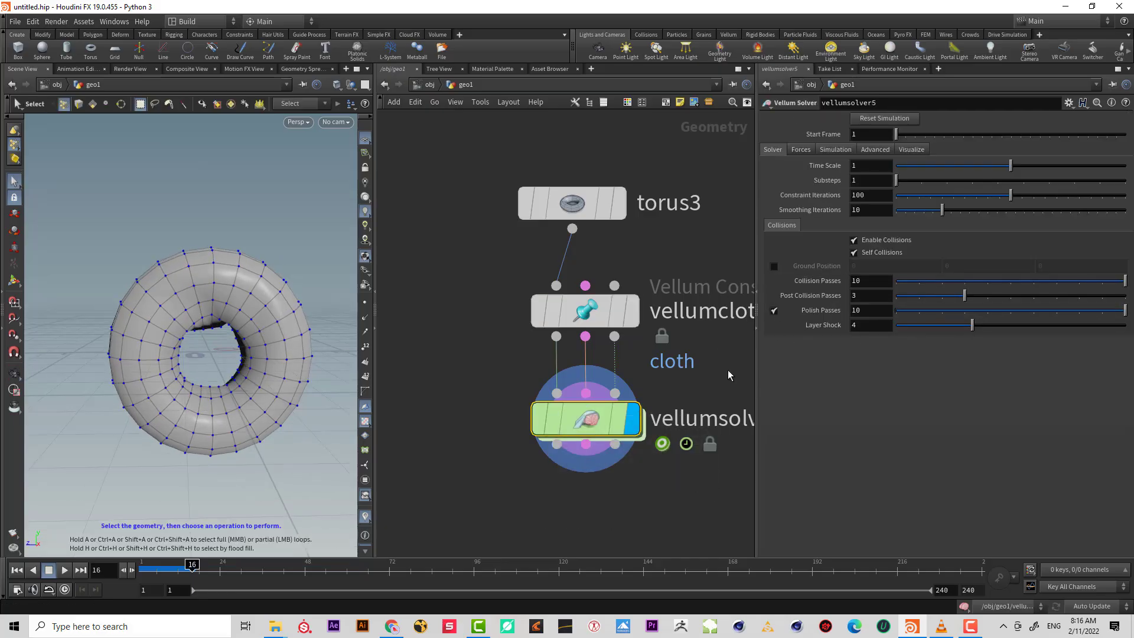
click(583, 309)
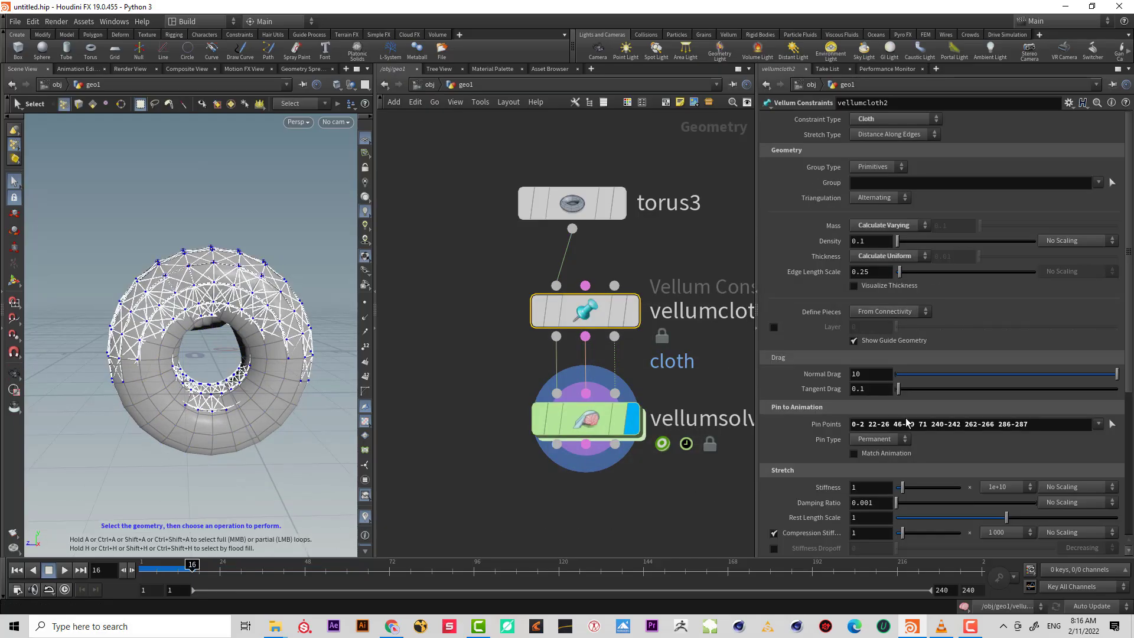
scroll(881, 437, down, 4)
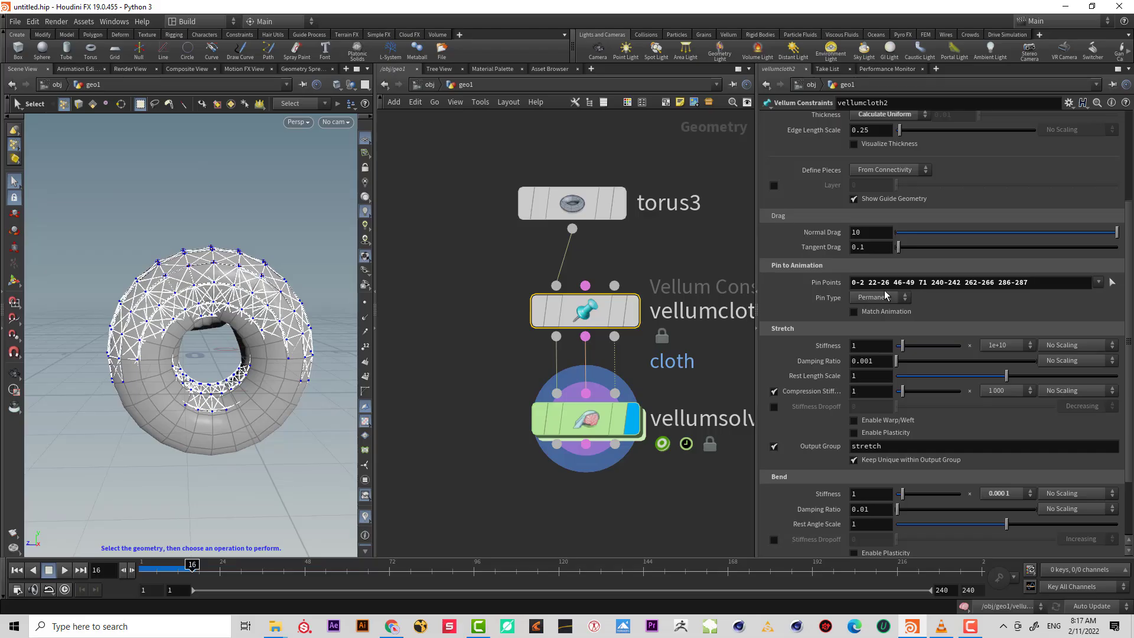
click(885, 296)
click(866, 334)
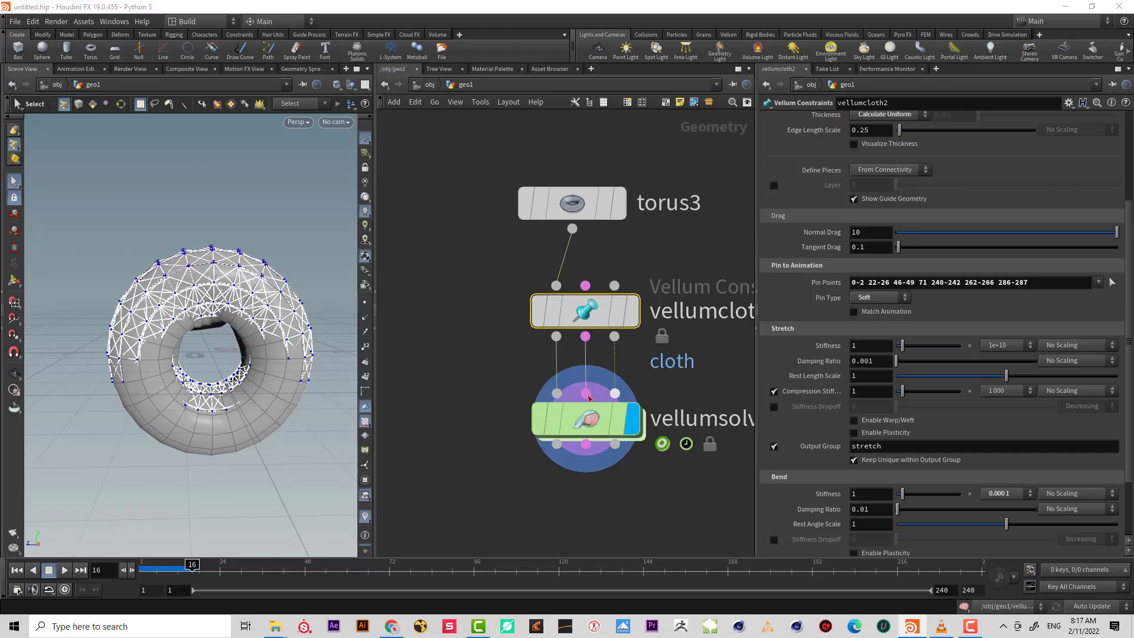
- Enable the Pin to Target constraint visualization on the vellumsolver5 node
click(584, 420)
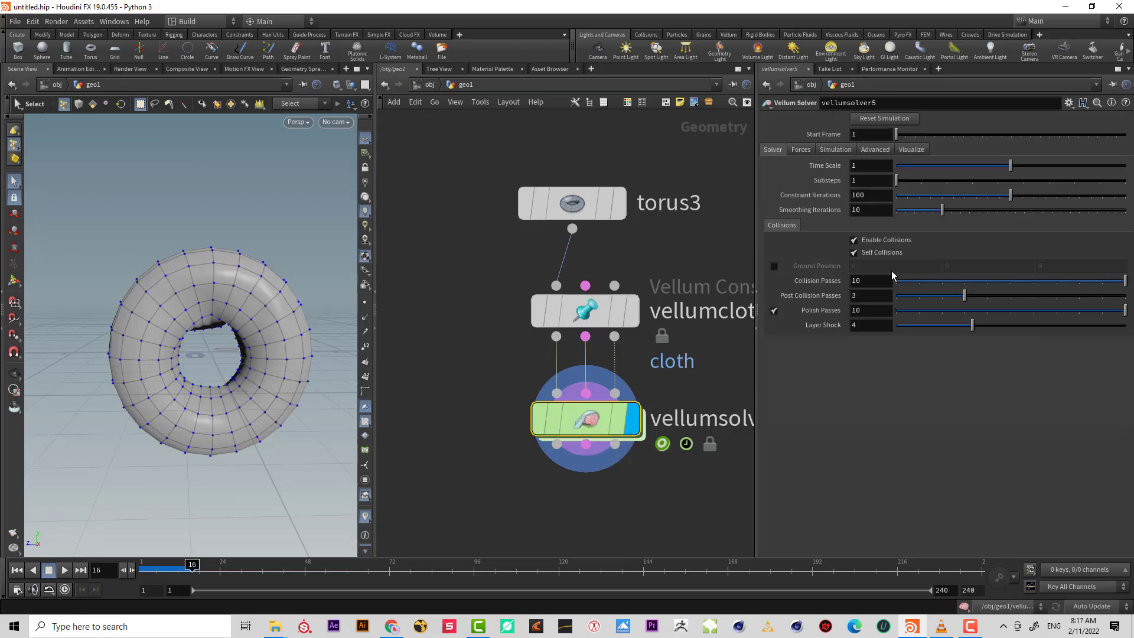
click(909, 149)
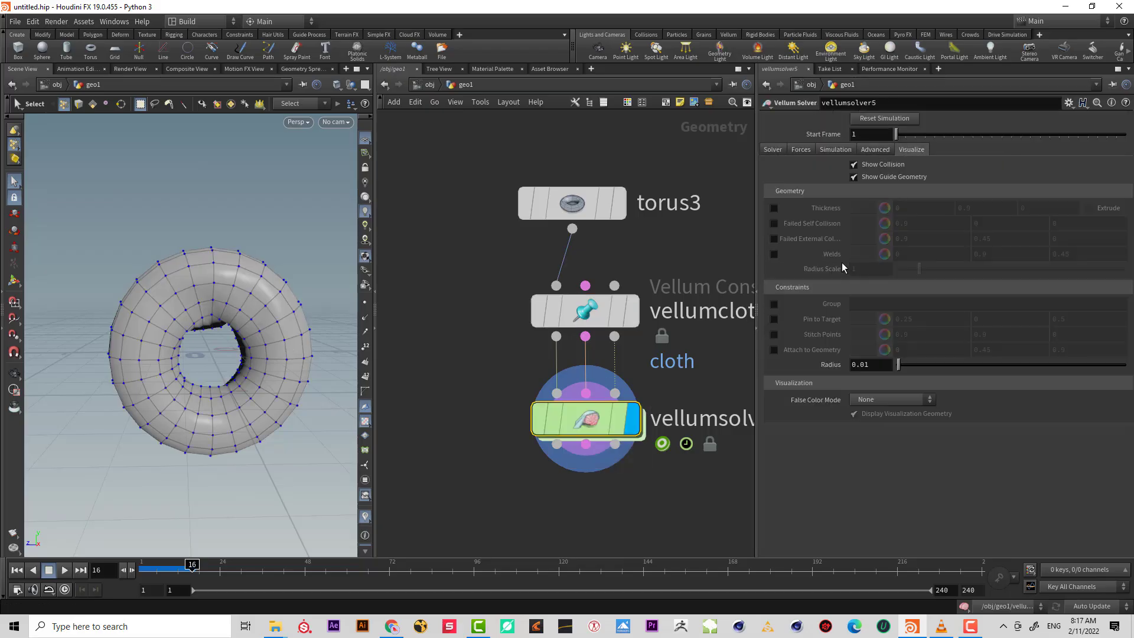
click(773, 319)
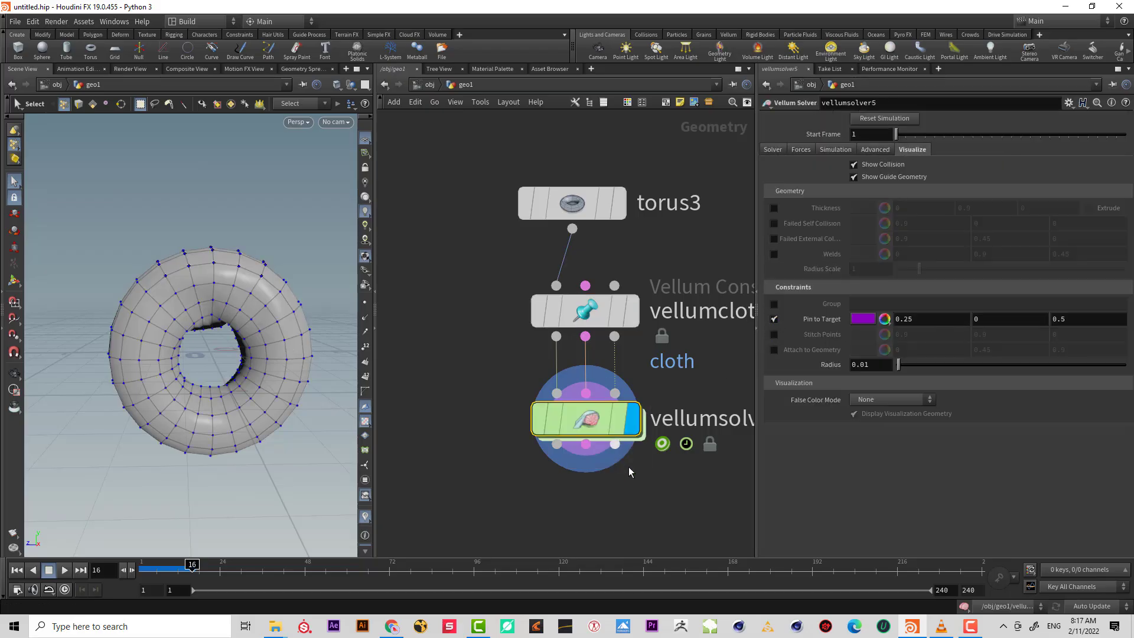
- Open the cloth node's stretch stiffness multiplier for editing
click(585, 310)
click(1009, 346)
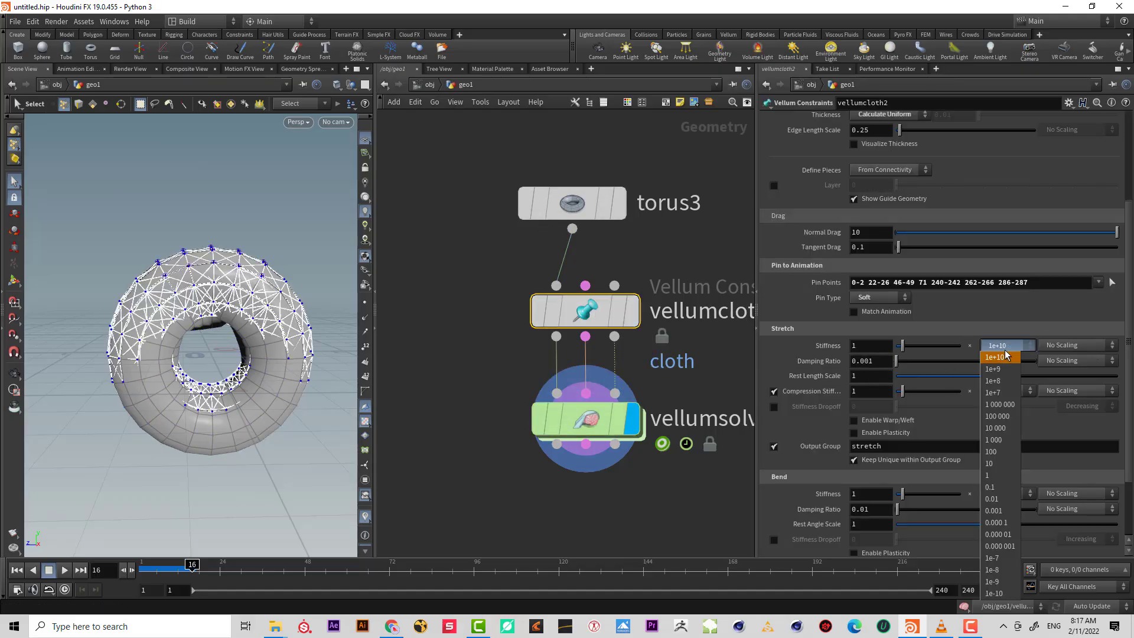
- Set the cloth constraint's stretch stiffness multiplier to 0.1 and replay the simulation from the first frame
click(1004, 490)
scroll(178, 303, down, 3)
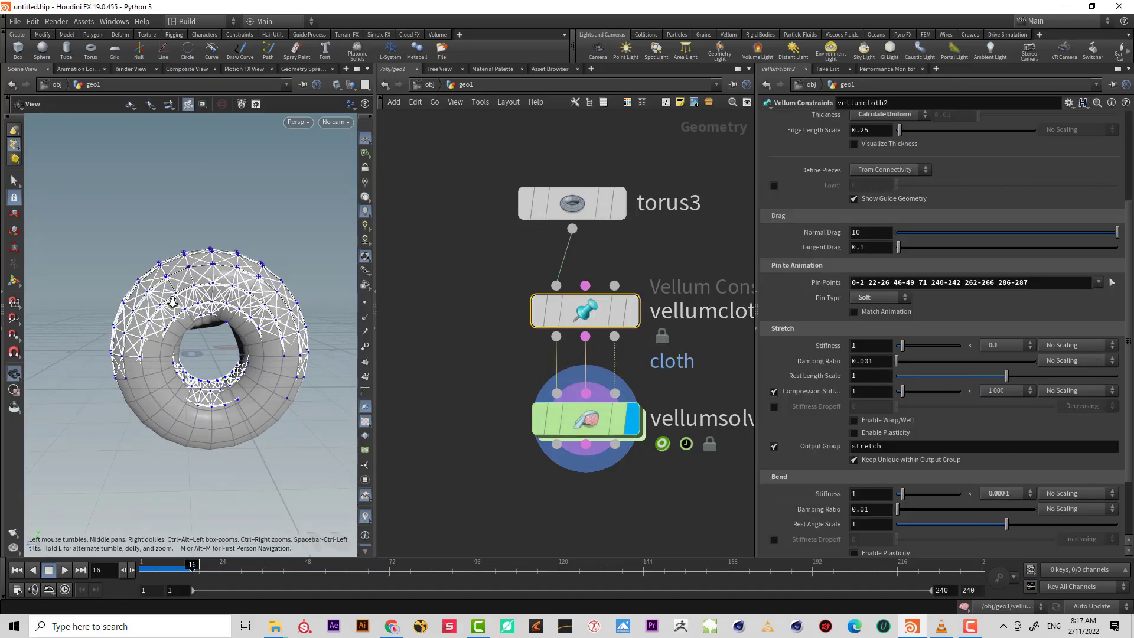
click(403, 444)
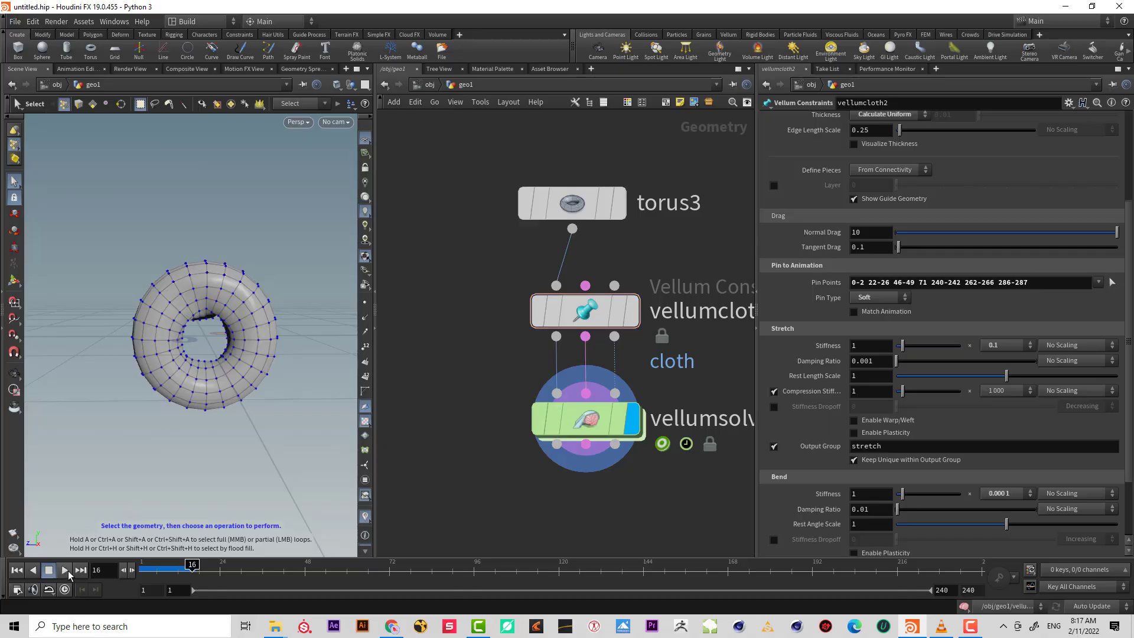
click(13, 570)
click(64, 569)
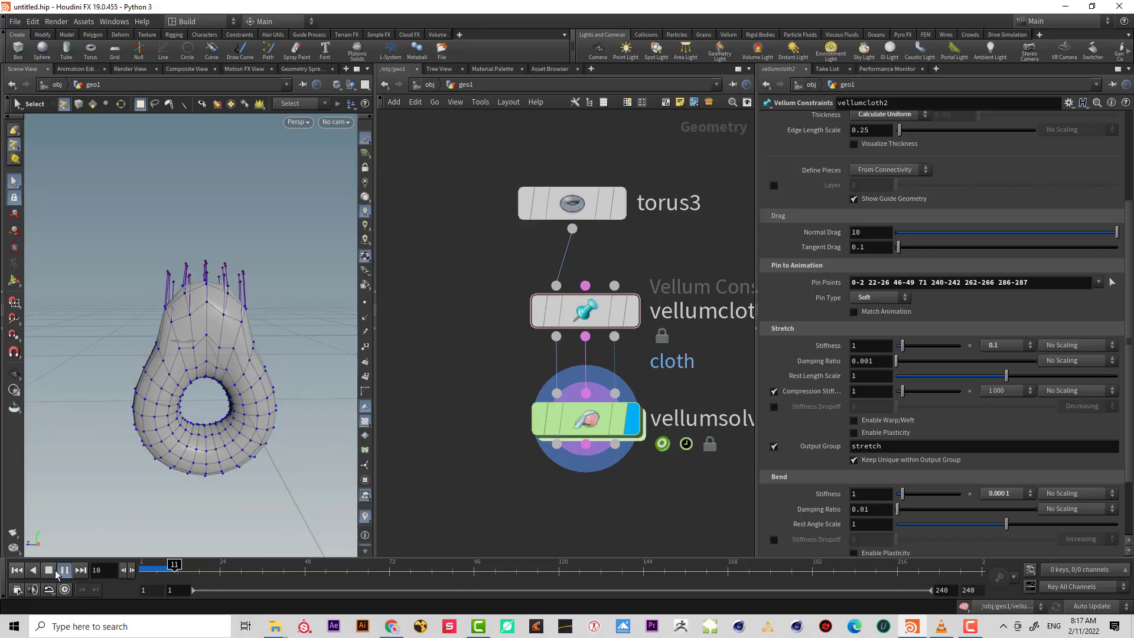
alt+drag(222, 347, 240, 372)
alt+middle_drag(249, 322, 269, 217)
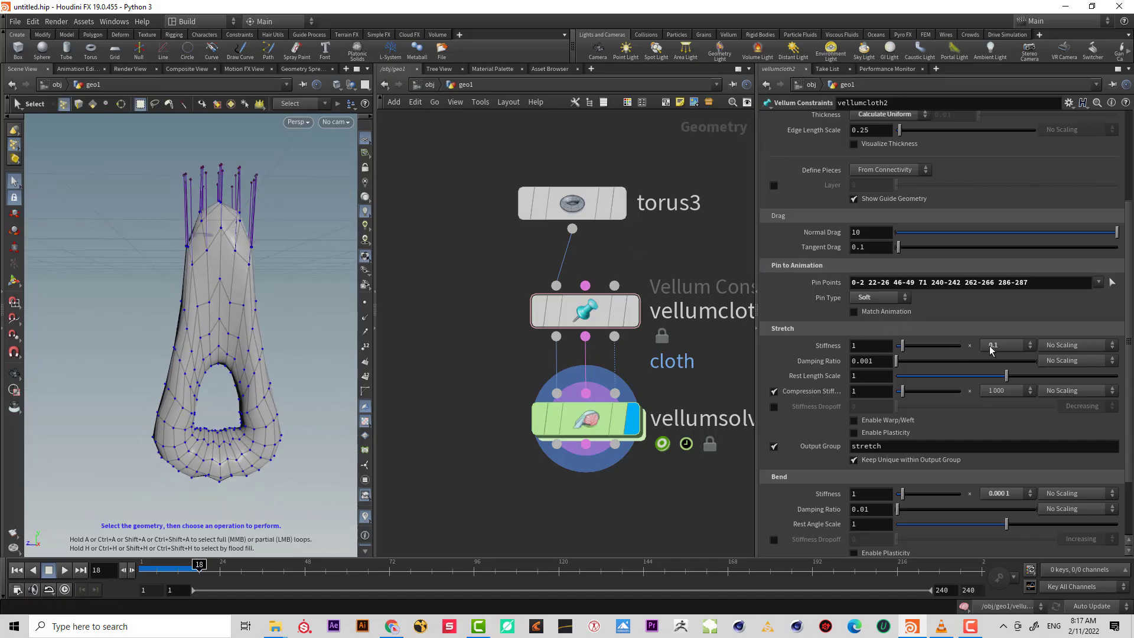
- Examine the stretched torus and its pin guide lines, comparing the cloth constraint and Vellum solver nodes
alt+drag(229, 295, 273, 311)
scroll(271, 293, up, 2)
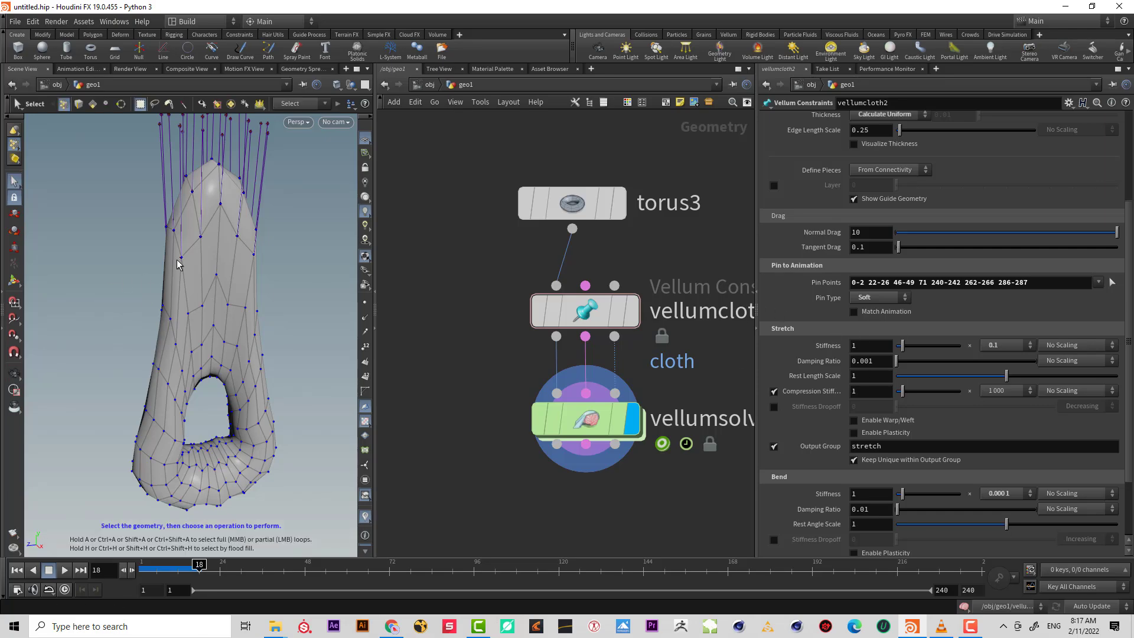
alt+drag(179, 256, 187, 264)
key(s)
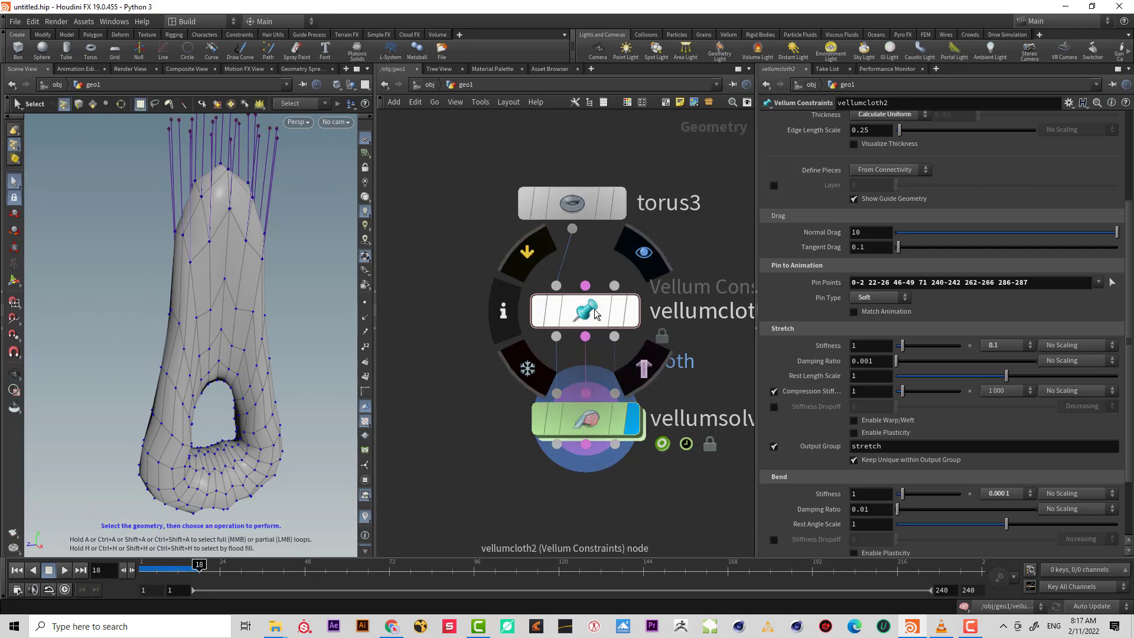
click(587, 316)
click(592, 426)
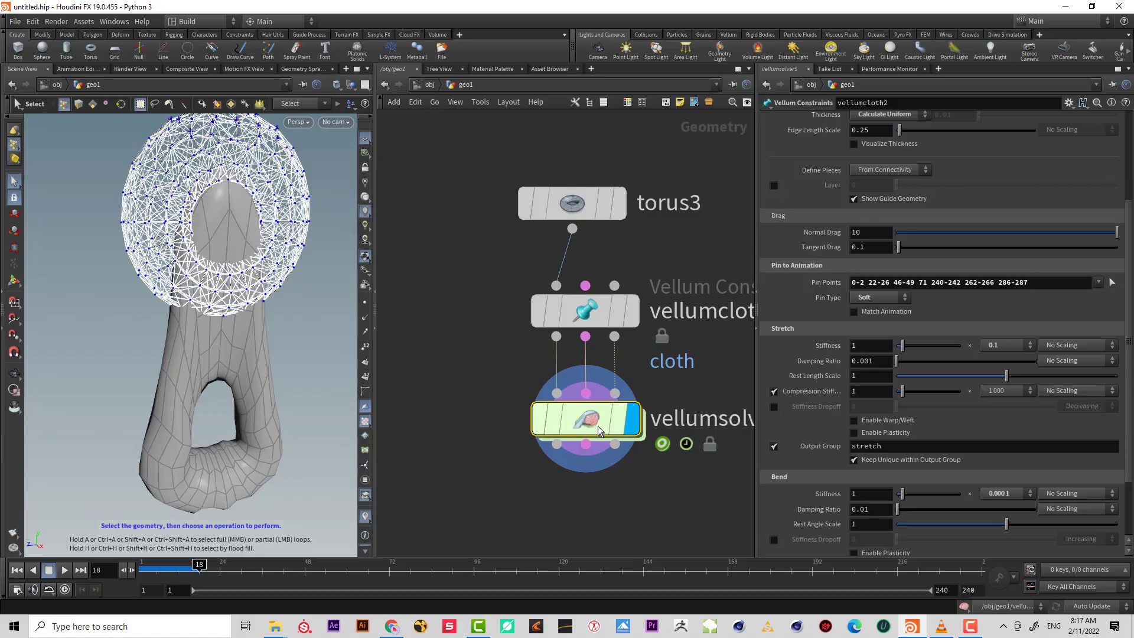
alt+drag(229, 178, 222, 191)
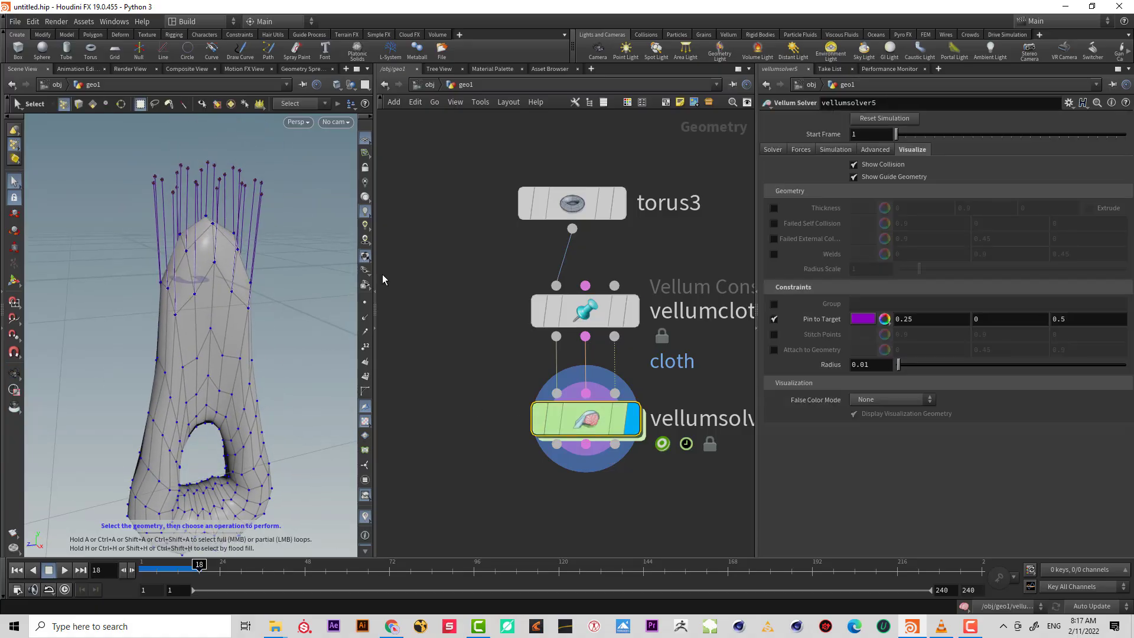
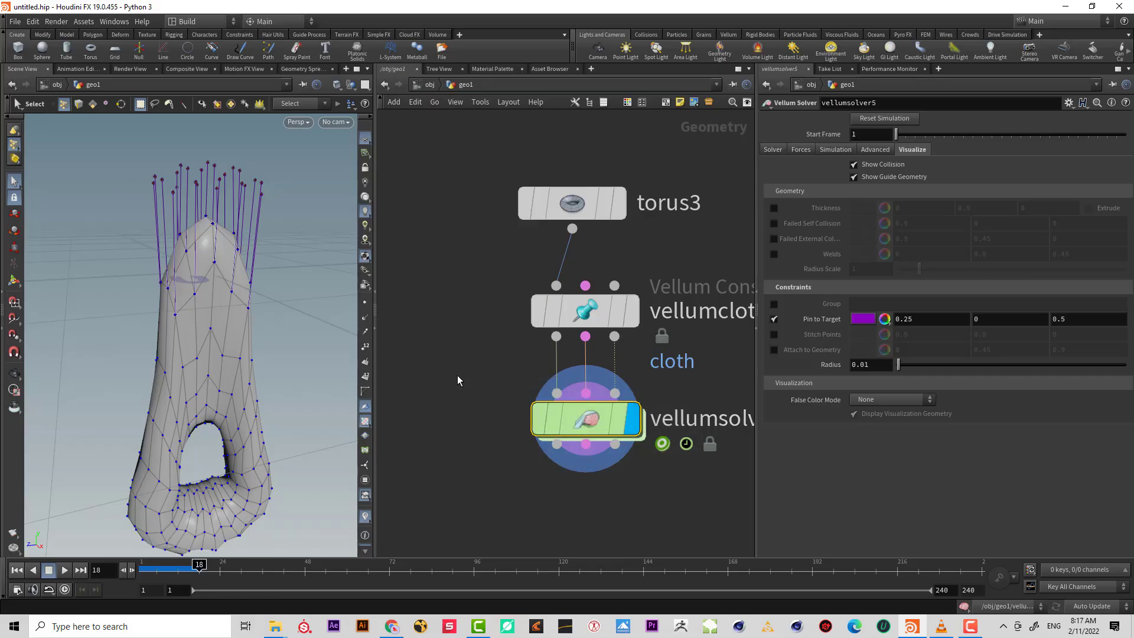
- Return to the first frame, clear the cloth constraint's pin points and set its pin type to Permanent
click(16, 570)
click(585, 310)
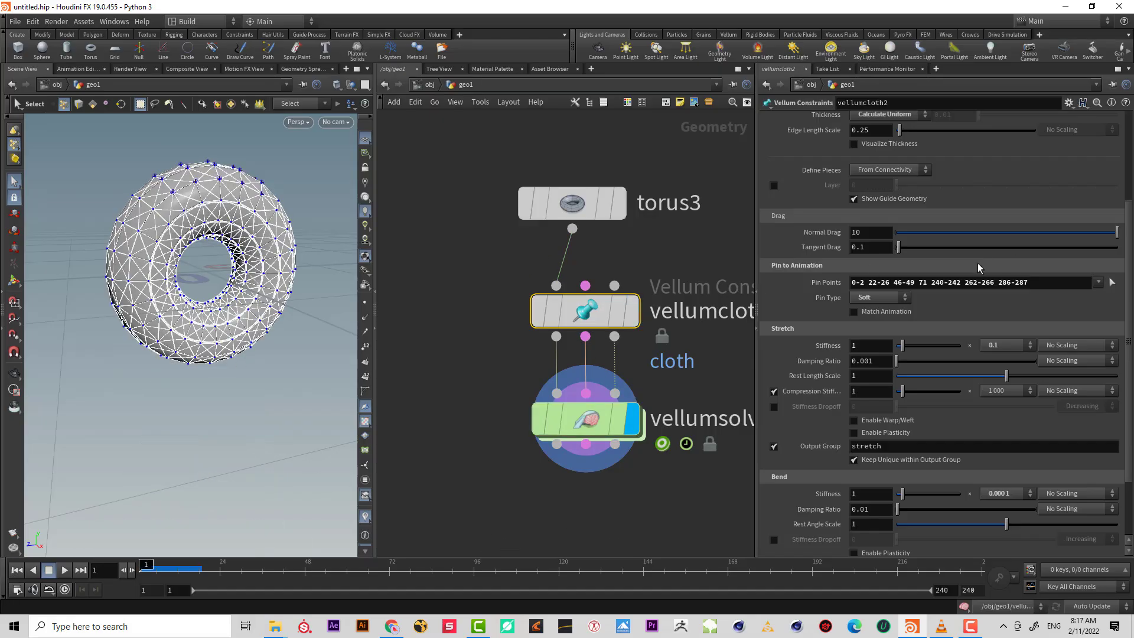
triple_click(1056, 282)
key(BackSpace)
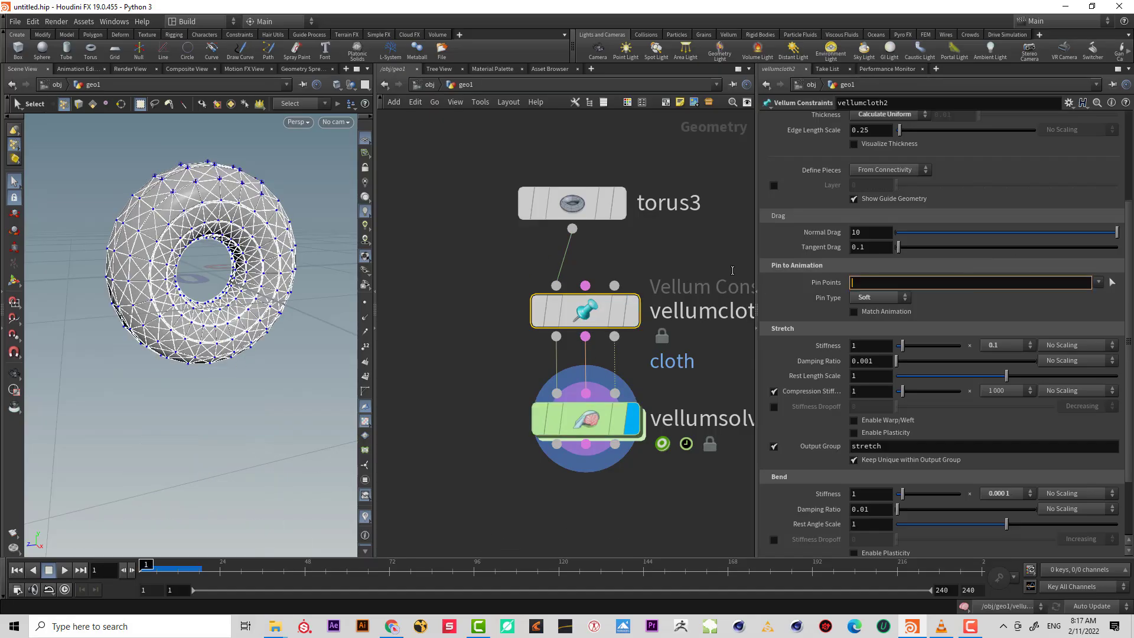
click(878, 297)
click(874, 307)
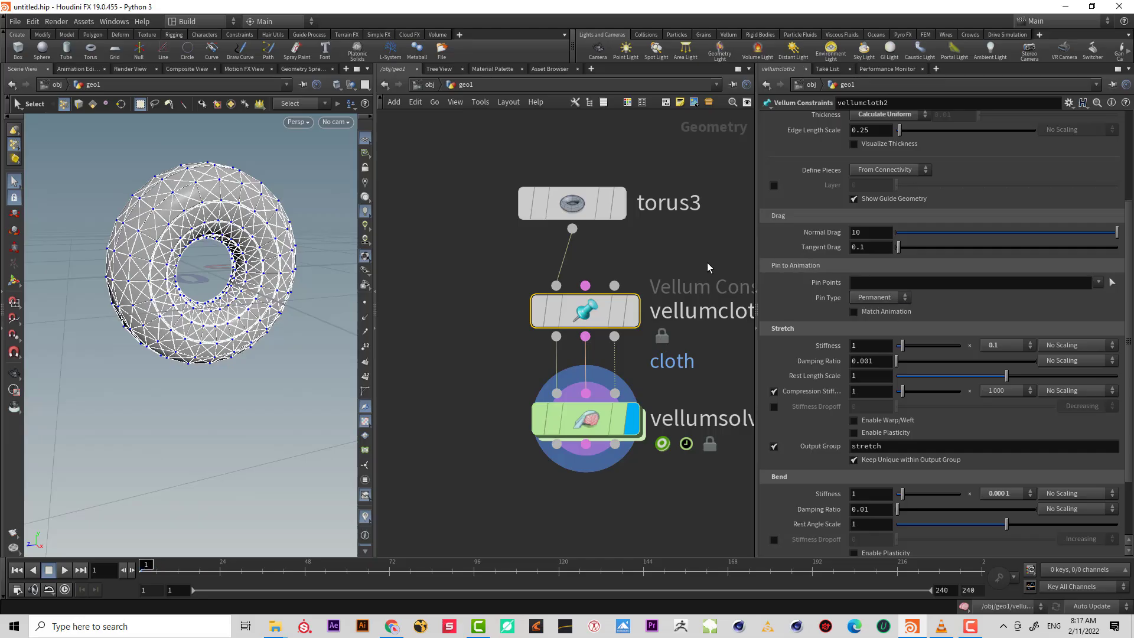
- Make room in the network and insert a Vellum Constraints node between the cloth constraint and the Vellum solver
mouse_move(580, 205)
mouse_down()
mouse_move(557, 191)
mouse_move(590, 148)
mouse_up()
drag(594, 322, 594, 263)
key(Tab)
text(ve)
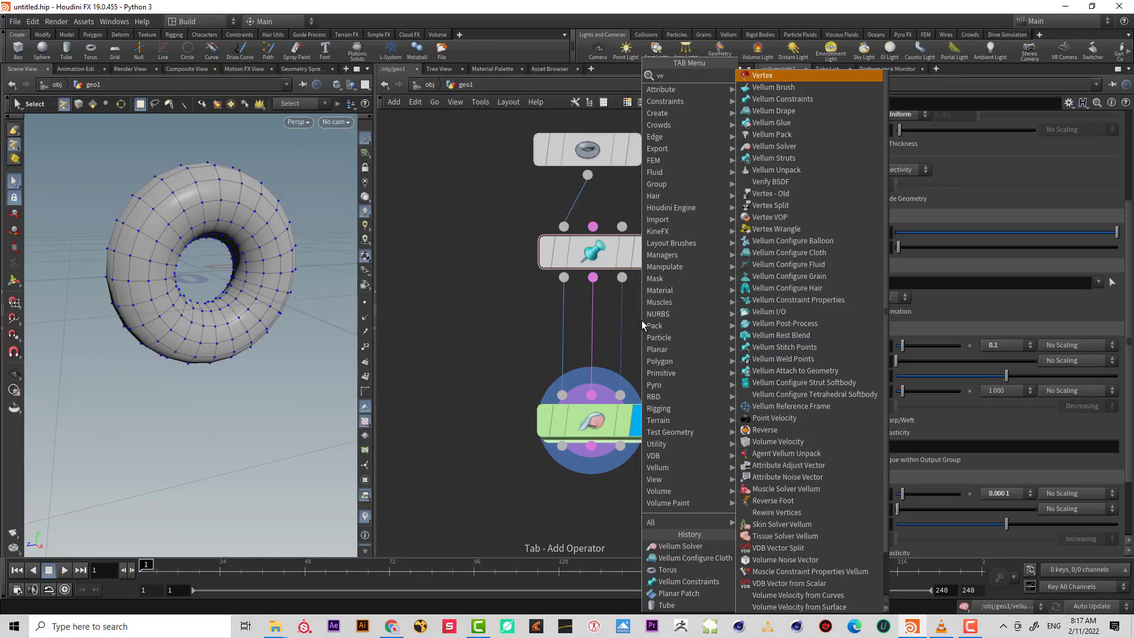
text( c)
key(Return)
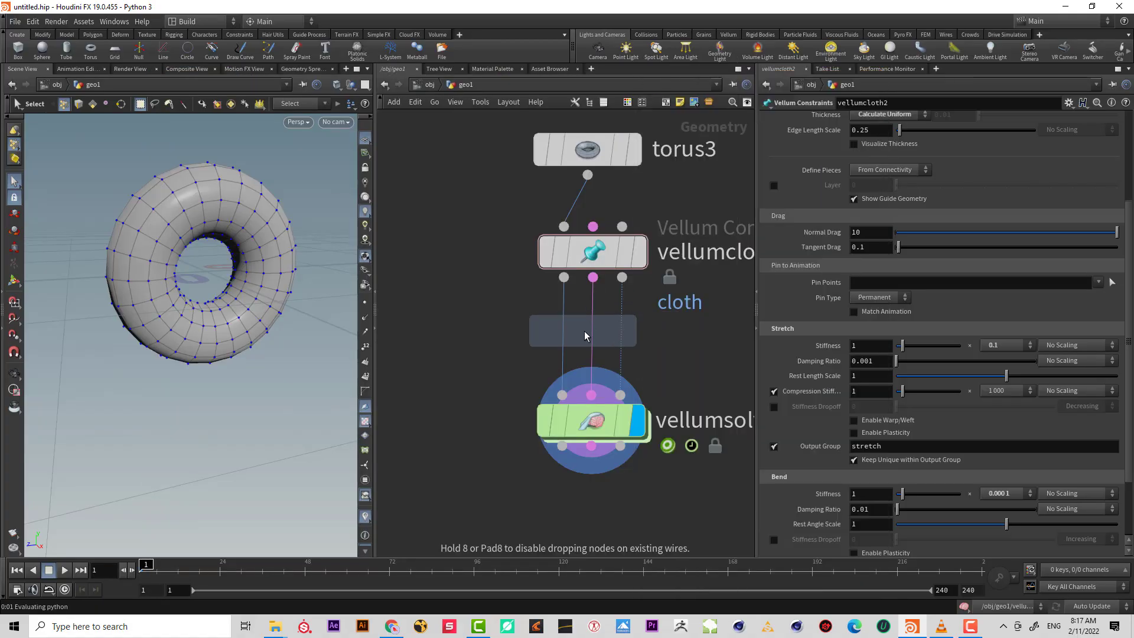
click(585, 332)
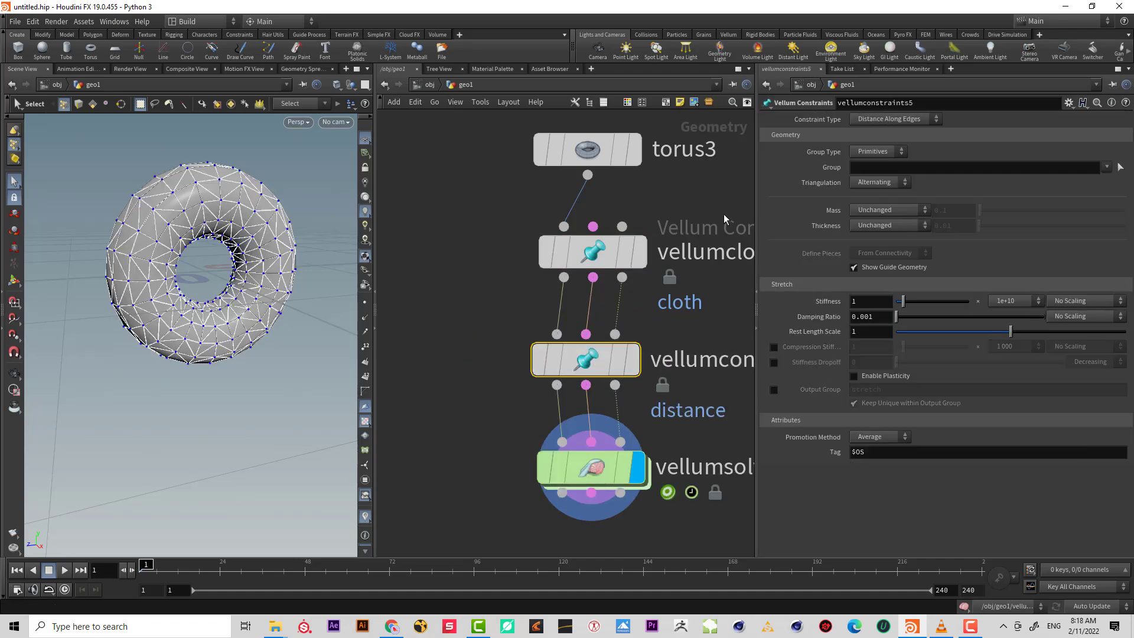
- Set the new constraint node's type to Pin to Target and display that node's output
click(895, 121)
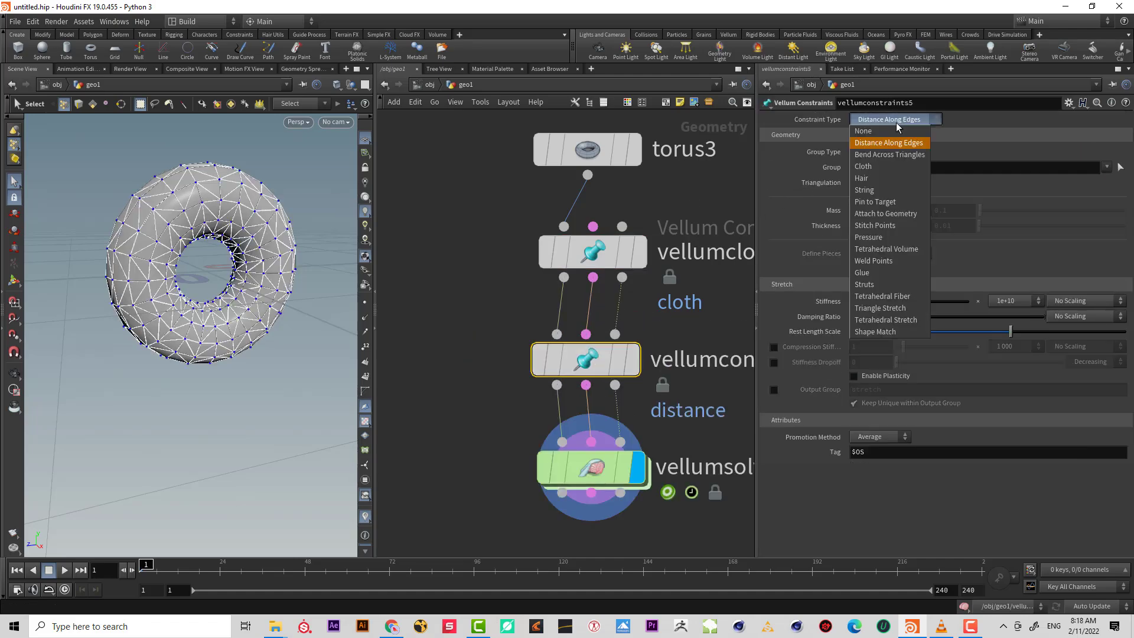
click(910, 203)
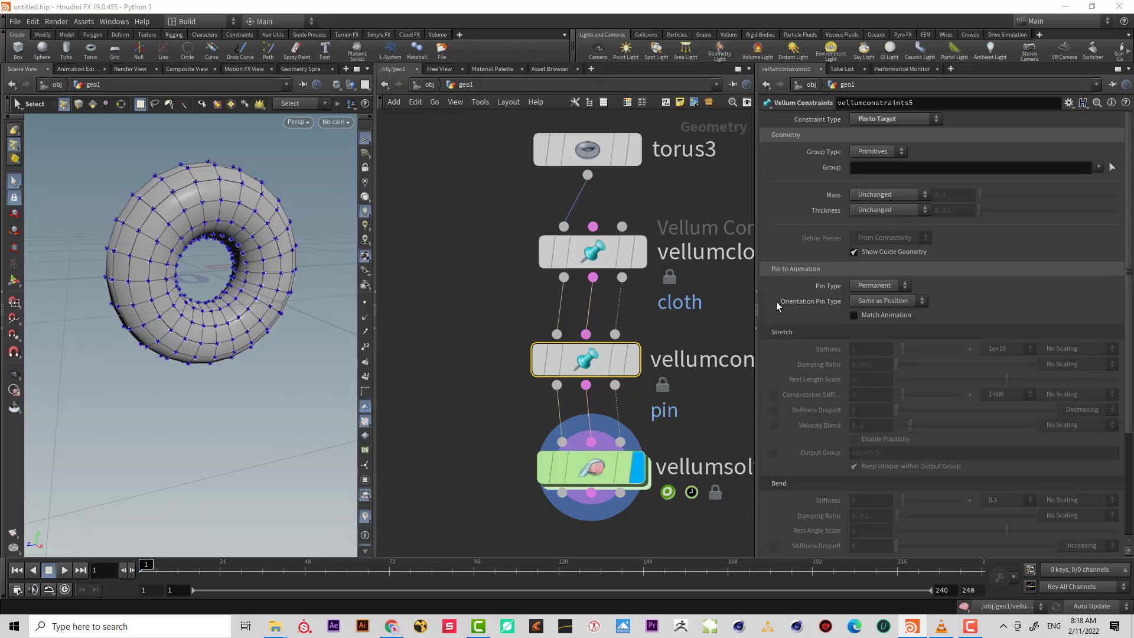
click(632, 359)
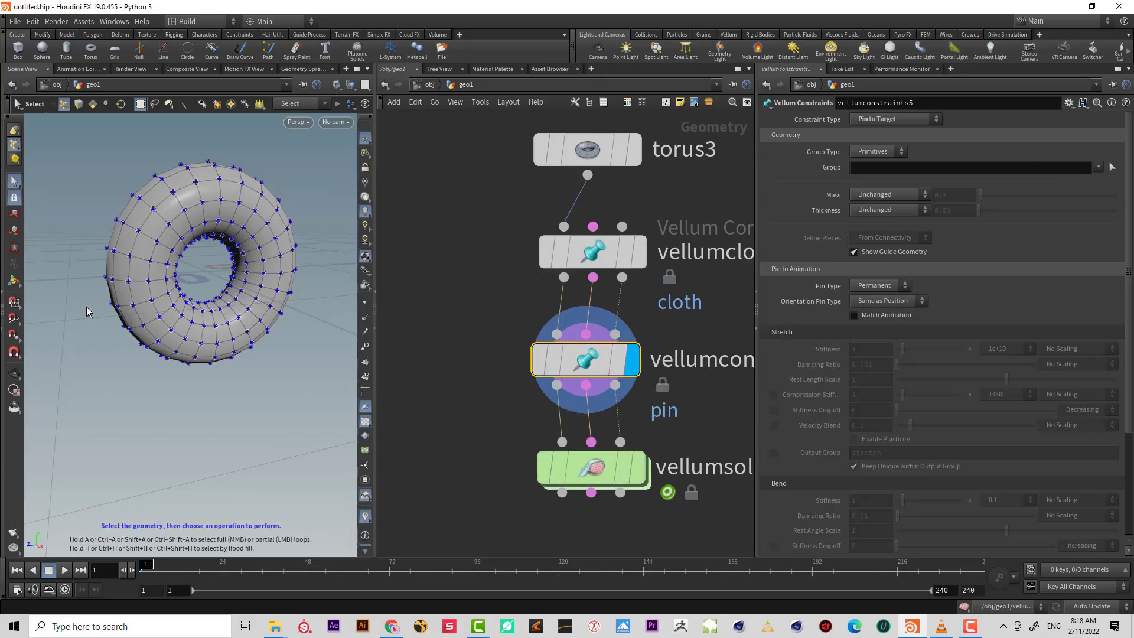
- Set the pin constraint's pin type to Soft and enable Match Animation
alt+drag(141, 277, 262, 306)
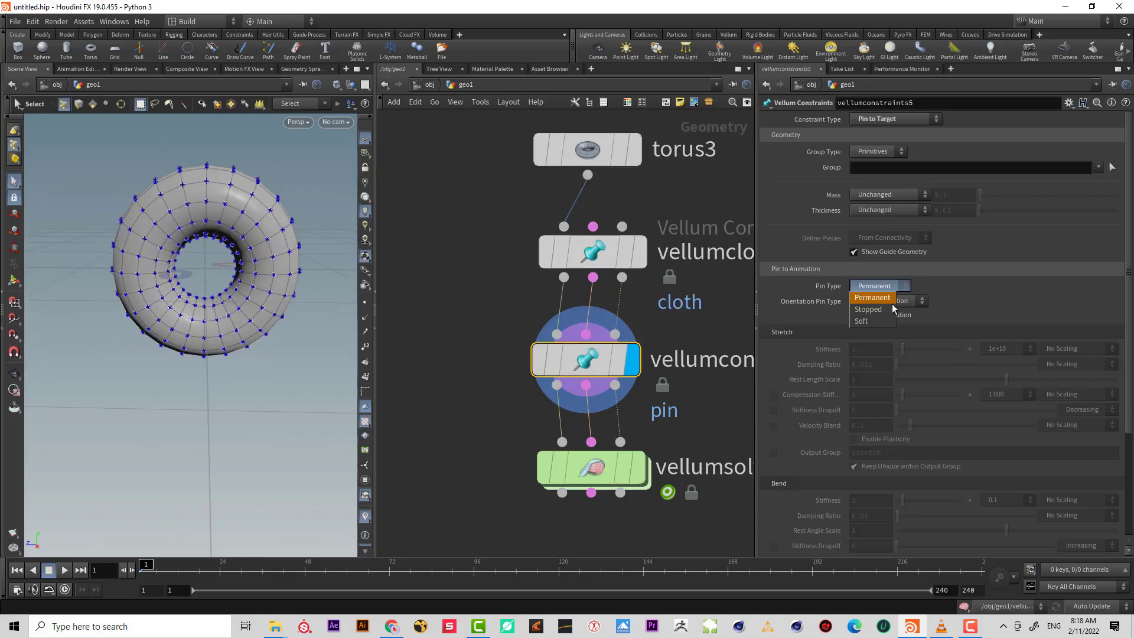
click(881, 319)
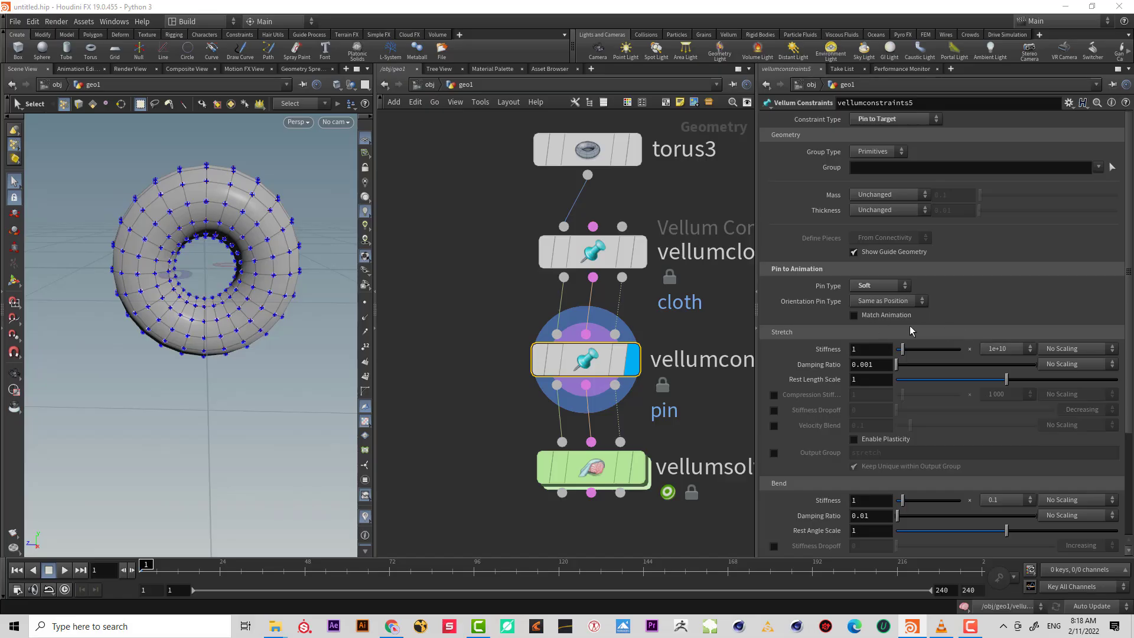
click(900, 318)
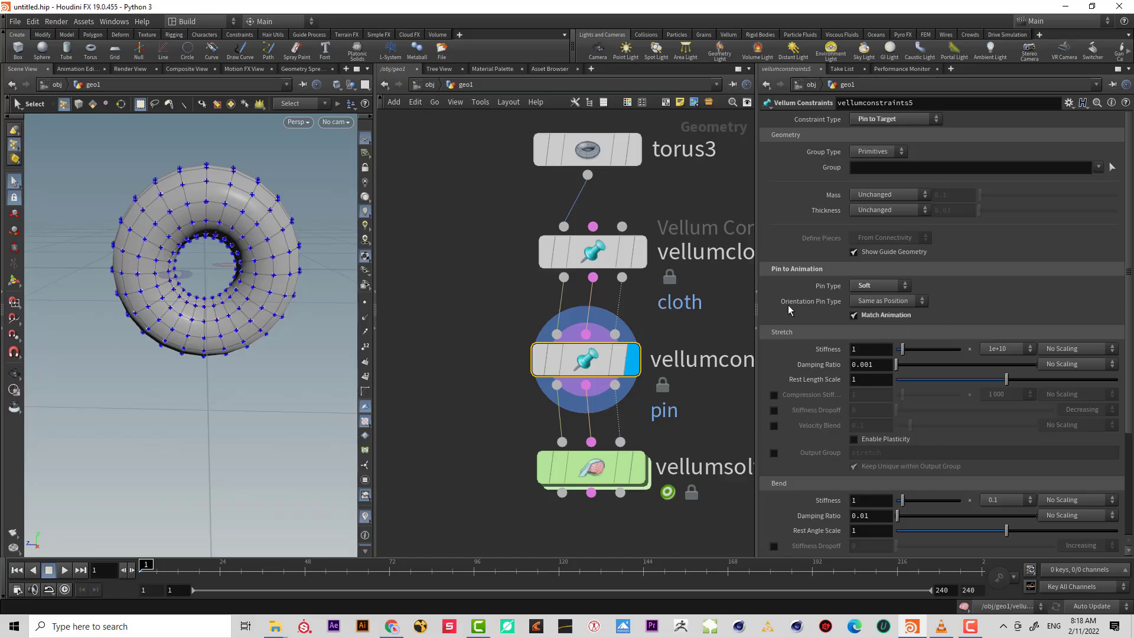
alt+drag(226, 250, 253, 269)
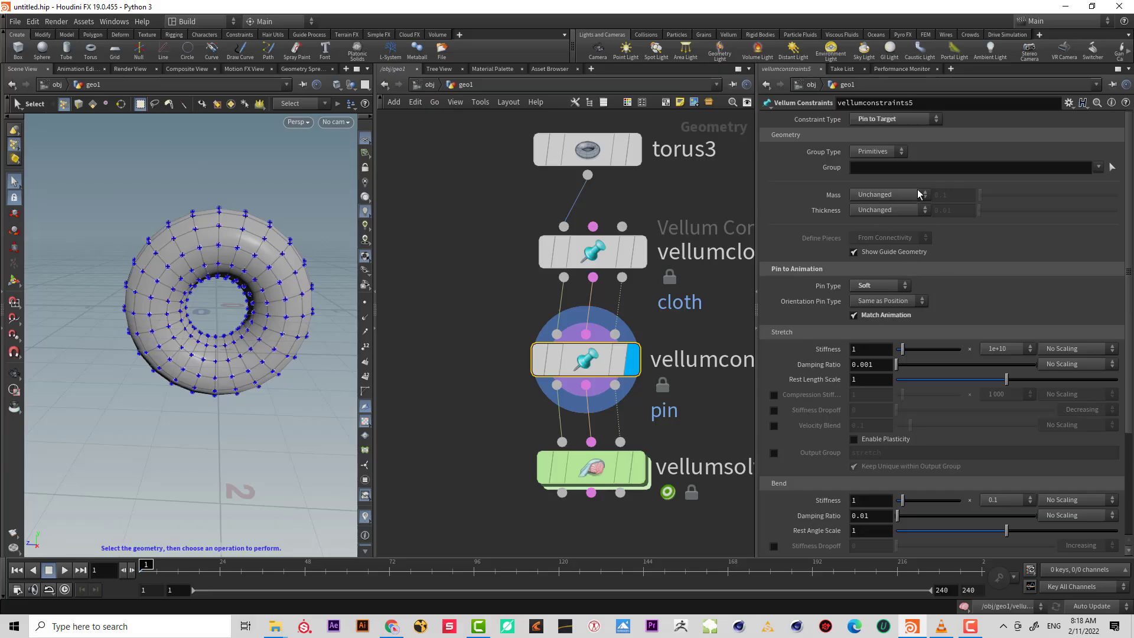
click(880, 152)
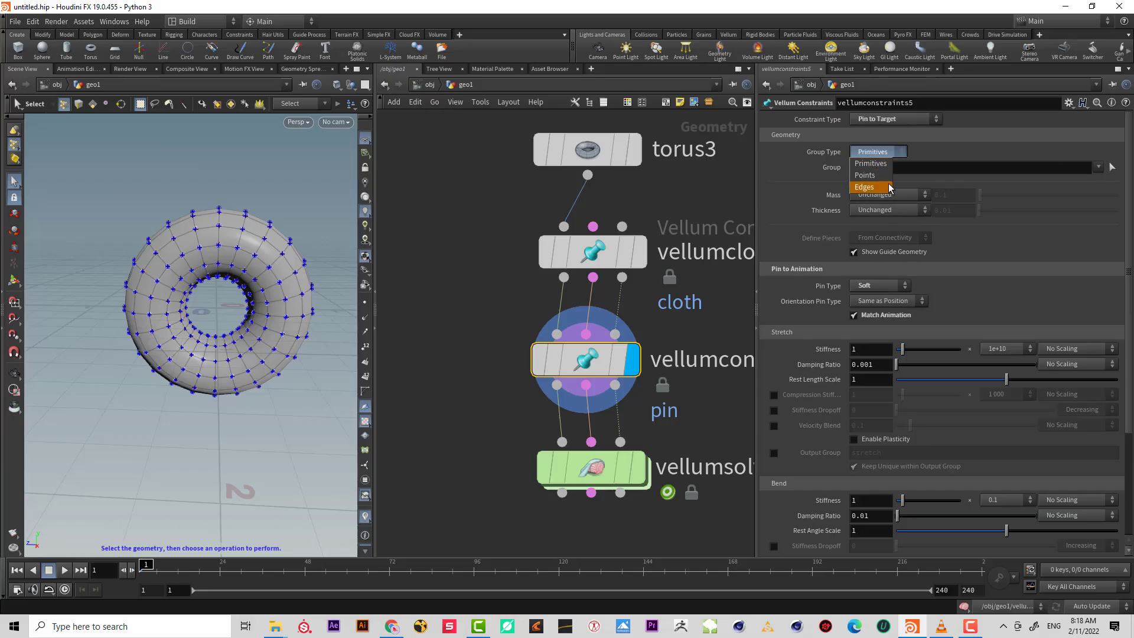
click(872, 180)
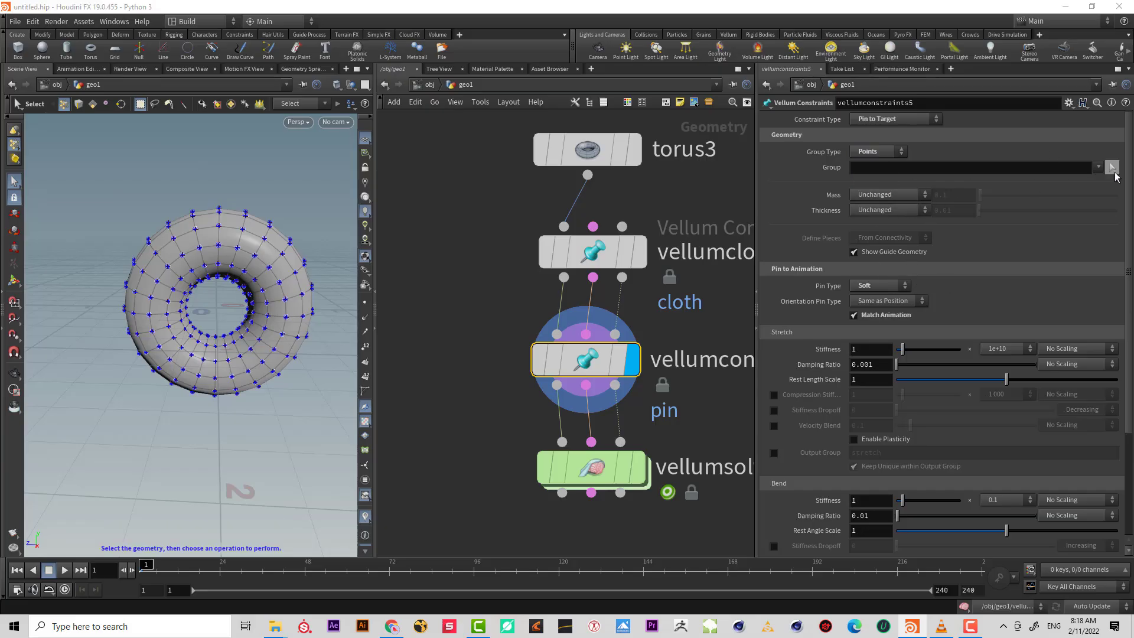
click(1112, 169)
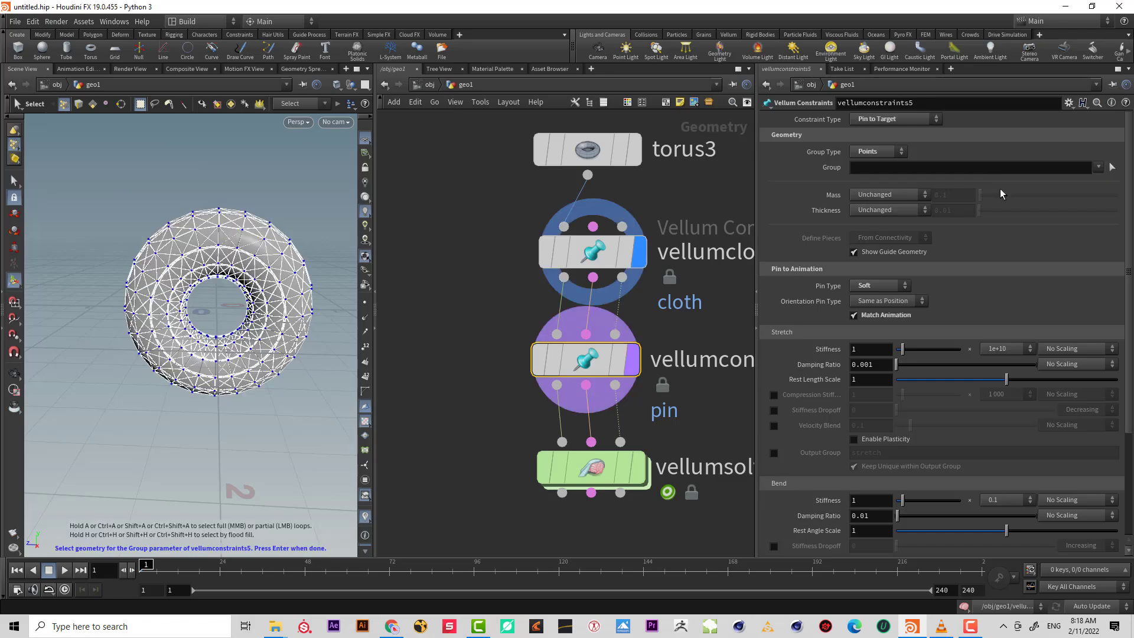
click(884, 153)
click(884, 165)
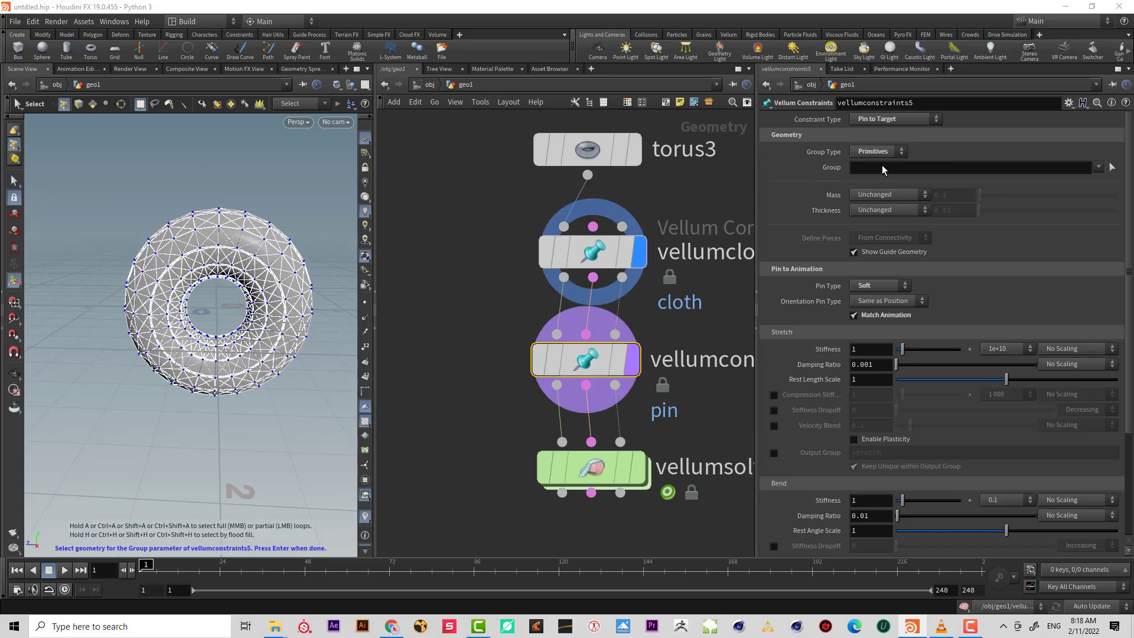
key(Escape)
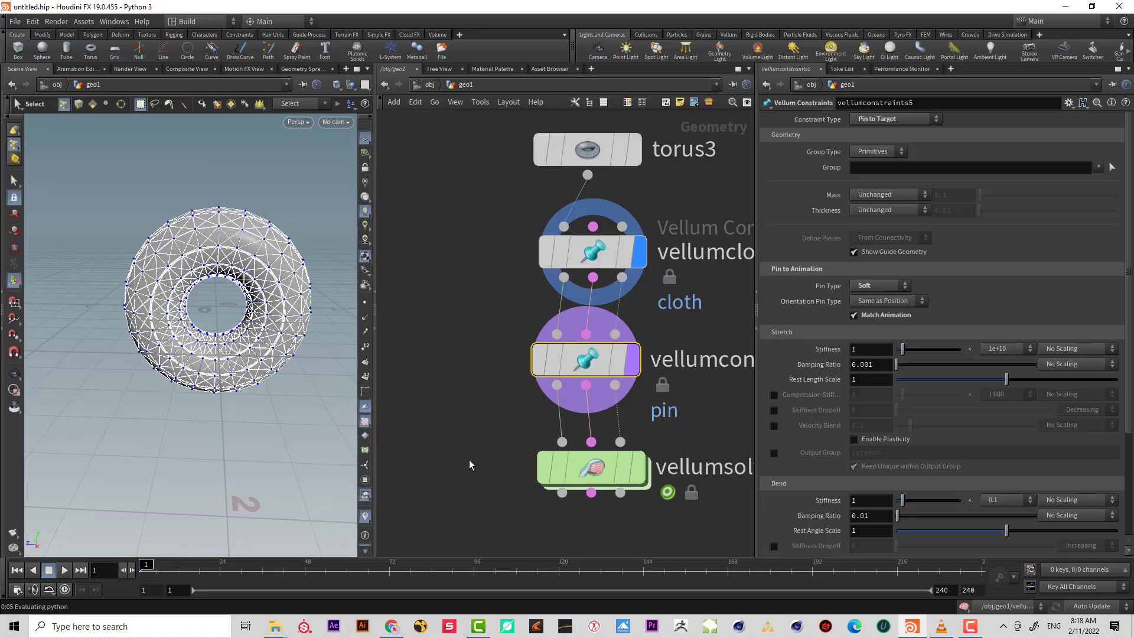
click(632, 360)
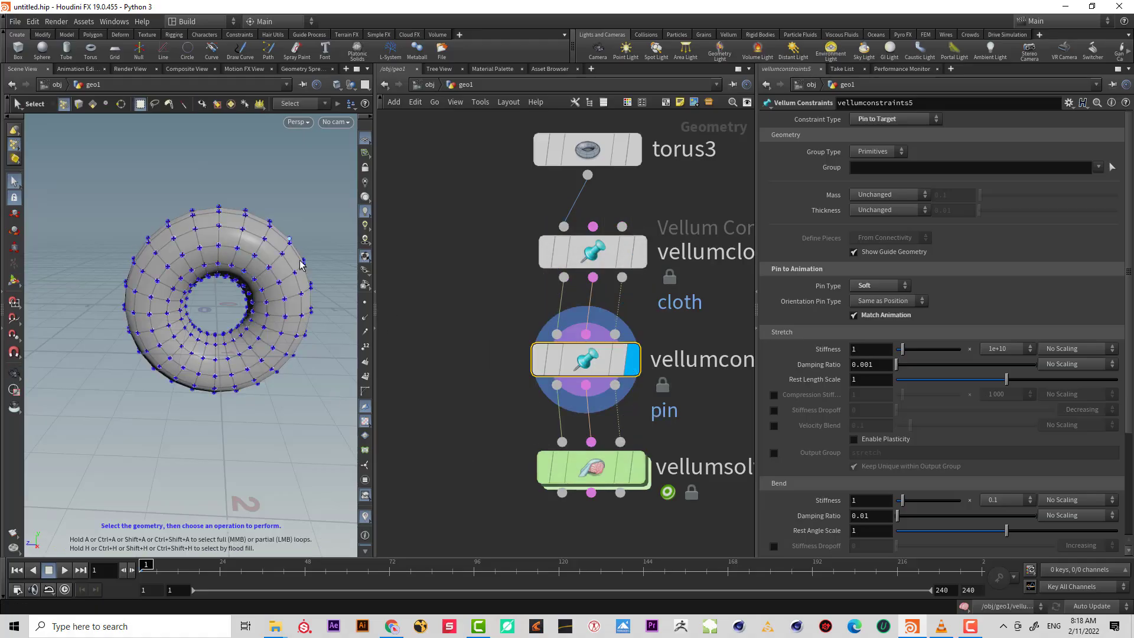
- Display the Vellum solver's output, and bypass and re-enable the pin constraint node to compare its effect on the torus
click(637, 466)
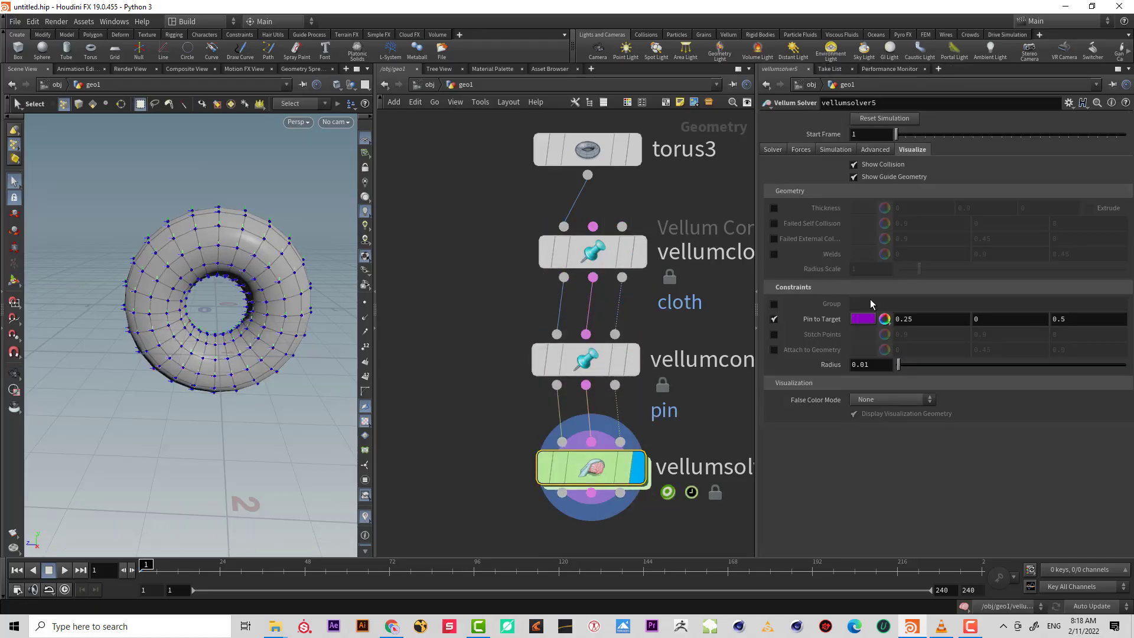
scroll(222, 241, up, 5)
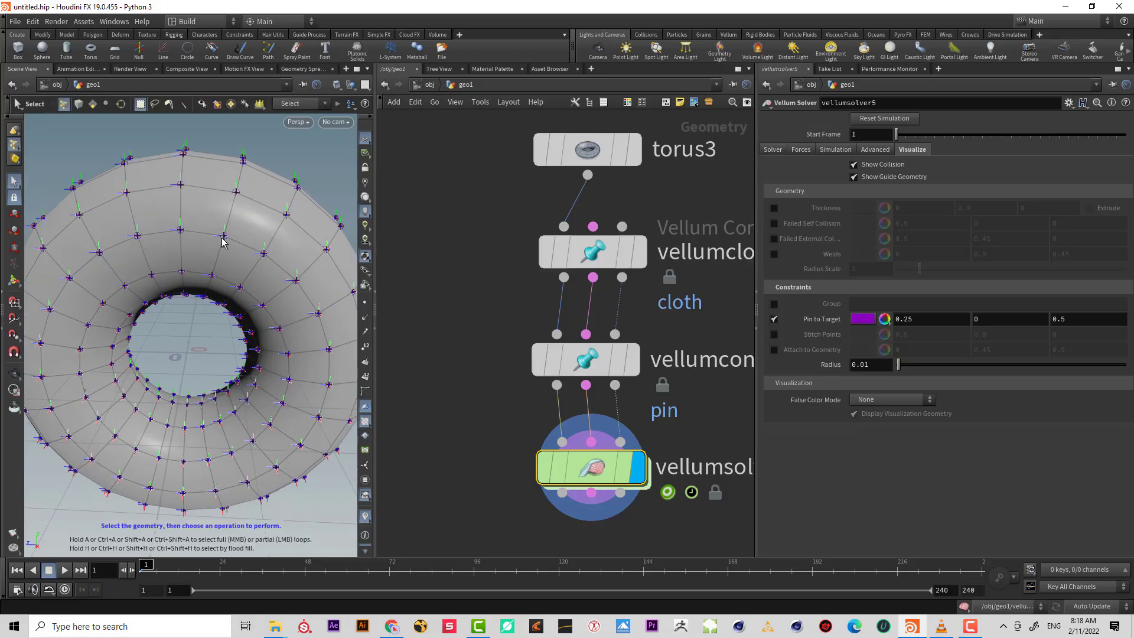
mouse_move(584, 359)
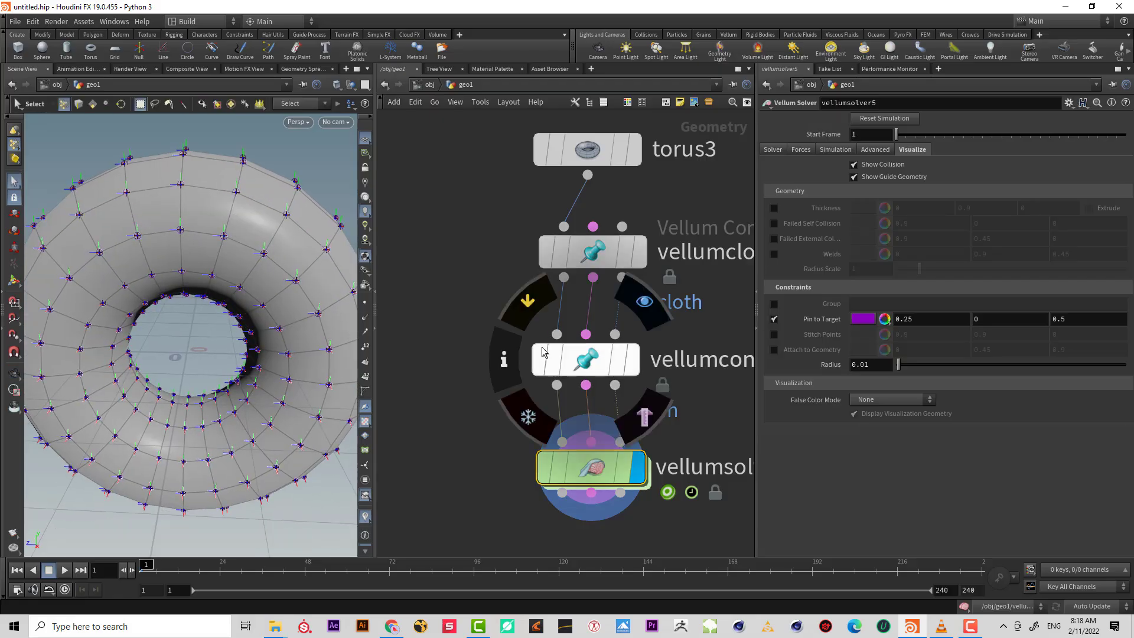
click(528, 302)
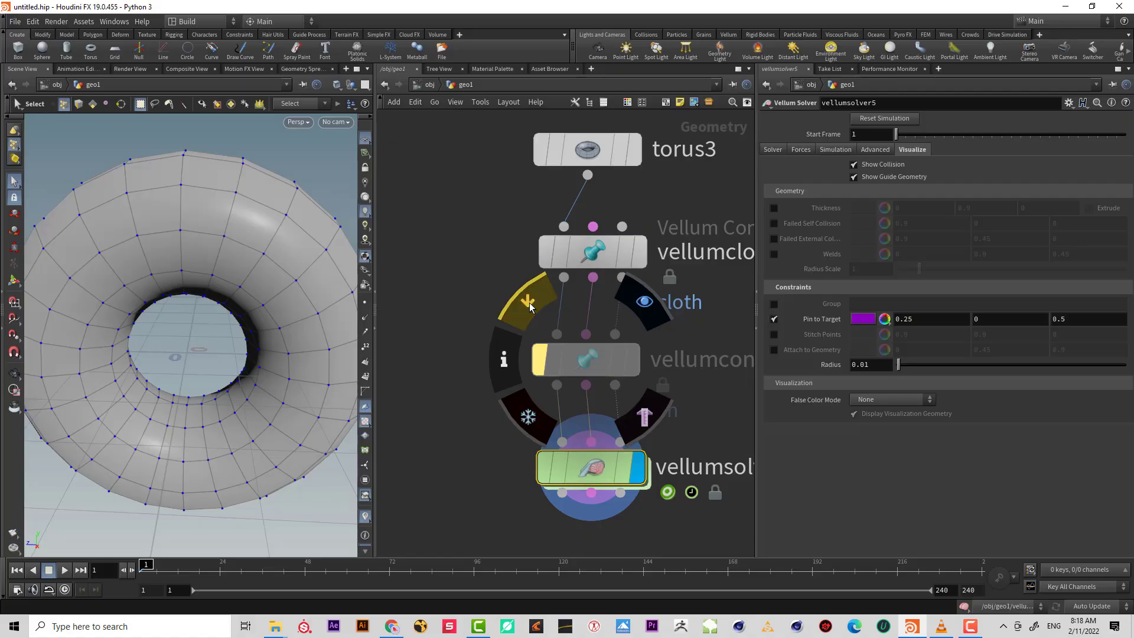
click(529, 302)
key(Escape)
- Switch the viewport to the Right view of the torus and select the pin constraint node
drag(172, 233, 195, 319)
key(s)
key(space+2)
key(space+3)
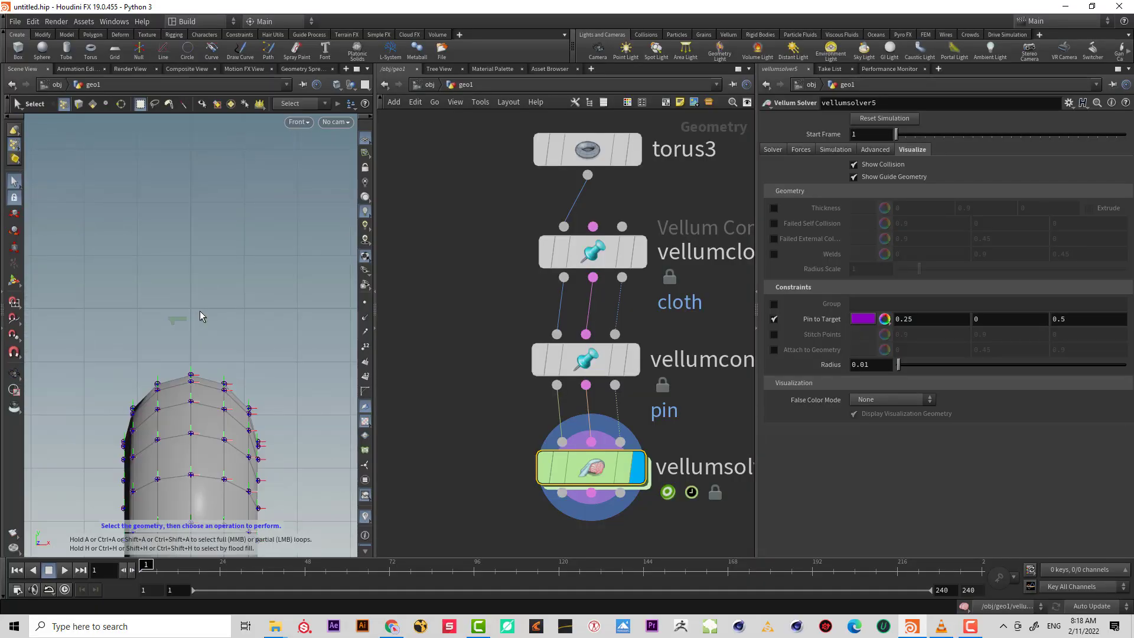
key(space+4)
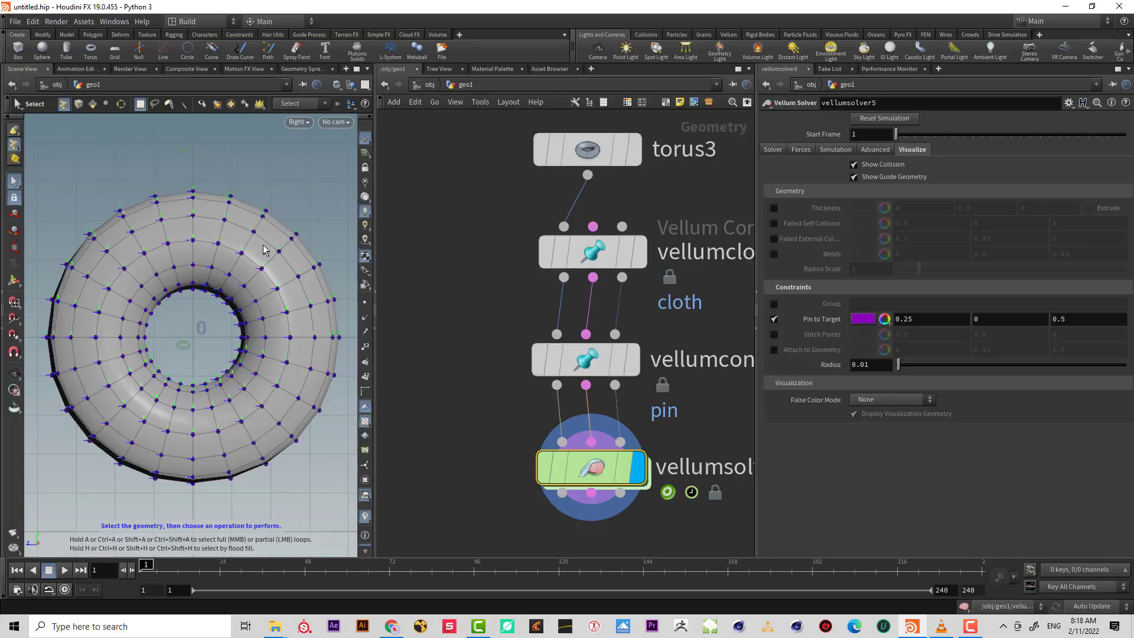
click(584, 361)
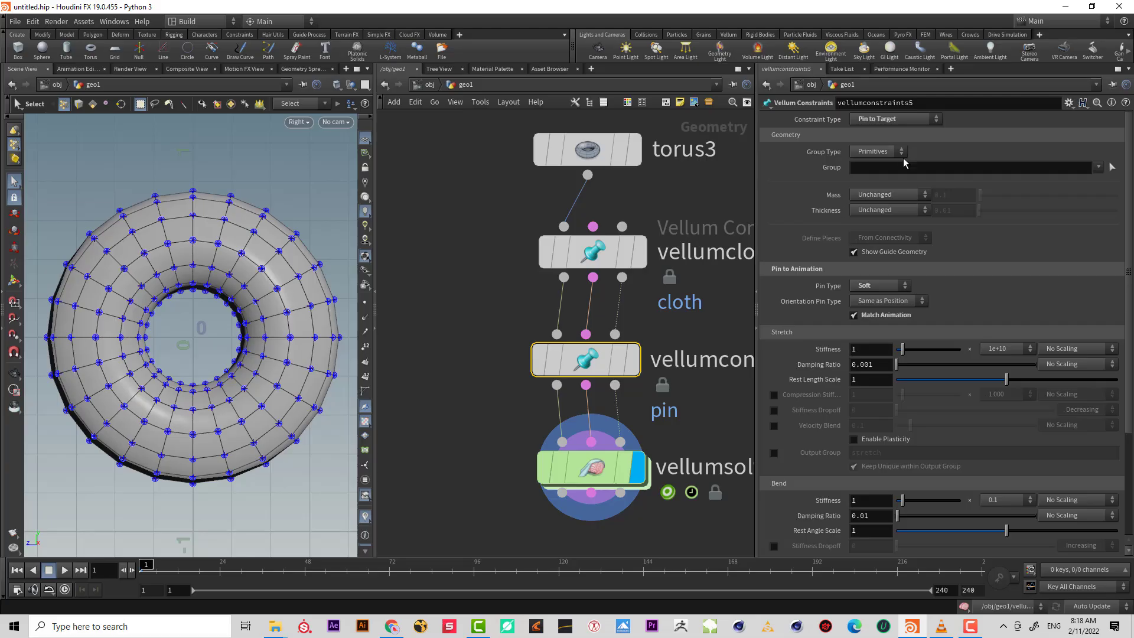
- Set the pin constraint's group type to Points and assign the points along the top of the torus as its group
click(869, 153)
click(873, 170)
key(Return)
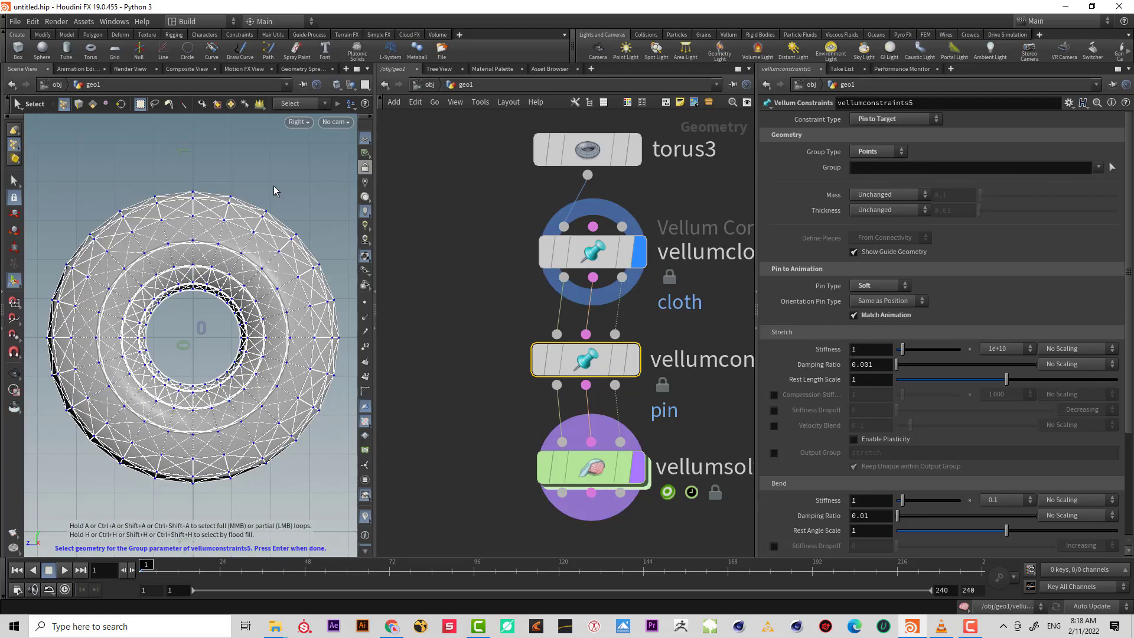
drag(101, 157, 295, 239)
key(Return)
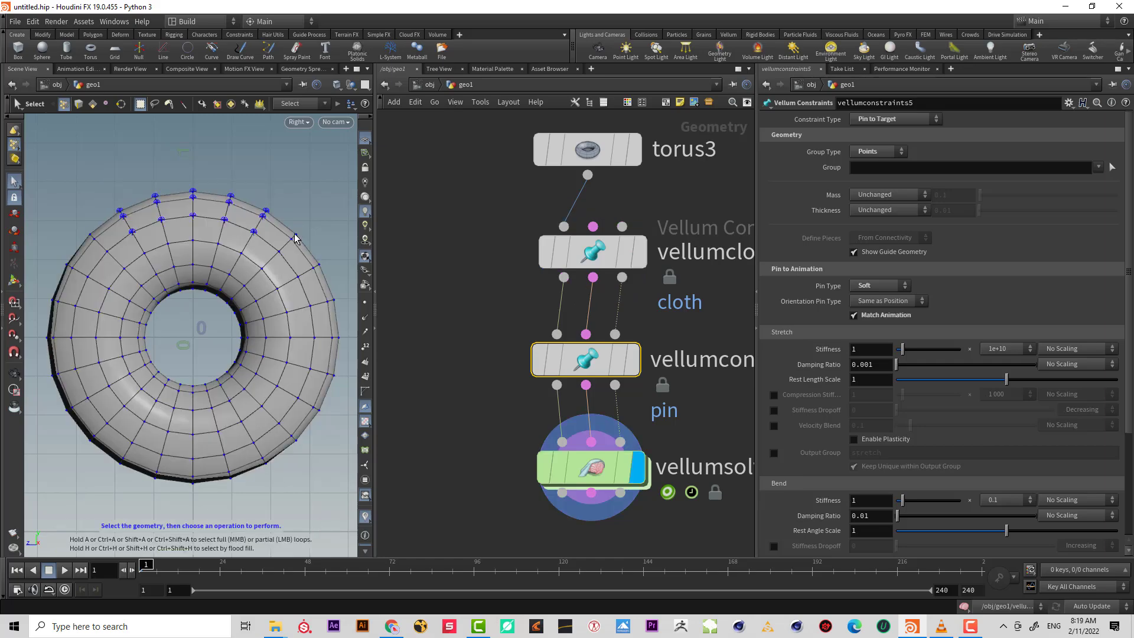
key(Escape)
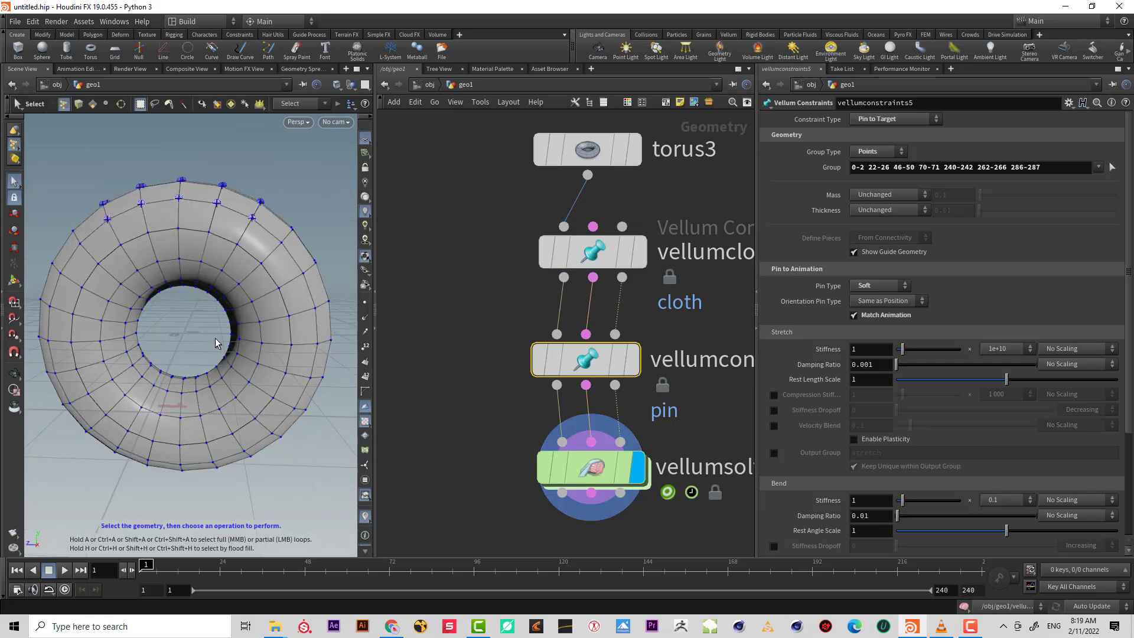
- Play the simulation to see how the torus behaves when pinned only by its upper points
drag(127, 388, 228, 356)
alt+right_drag(228, 355, 76, 443)
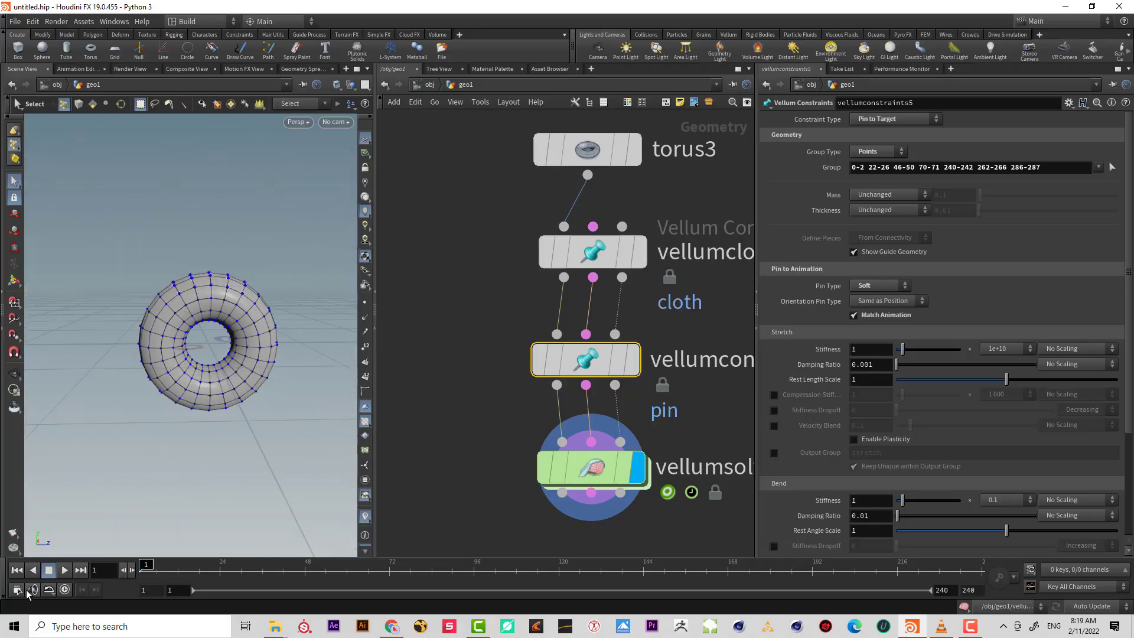
click(63, 572)
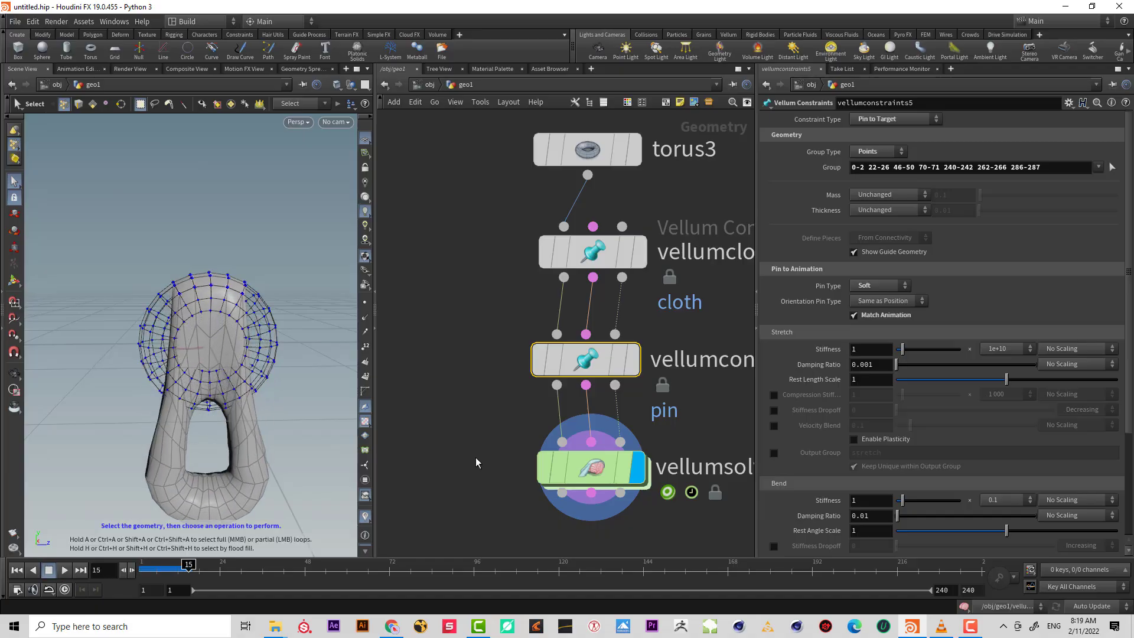
- Set the cloth node's stretch stiffness multiplier to 1e+10 and replay the simulation from the first frame
click(567, 252)
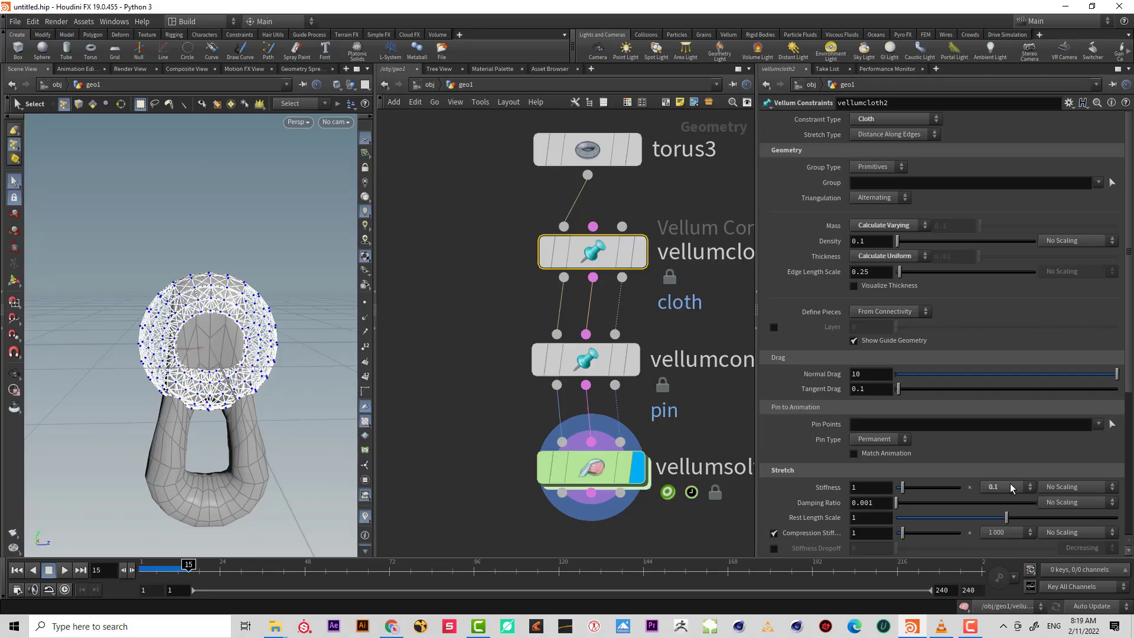
click(1011, 488)
click(997, 235)
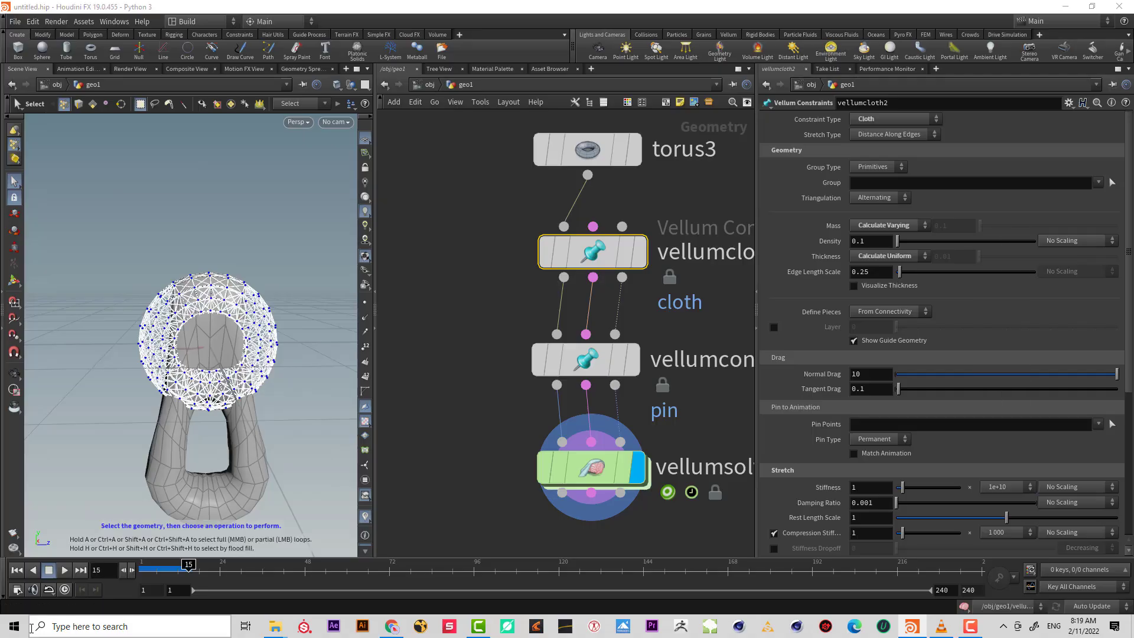
click(17, 570)
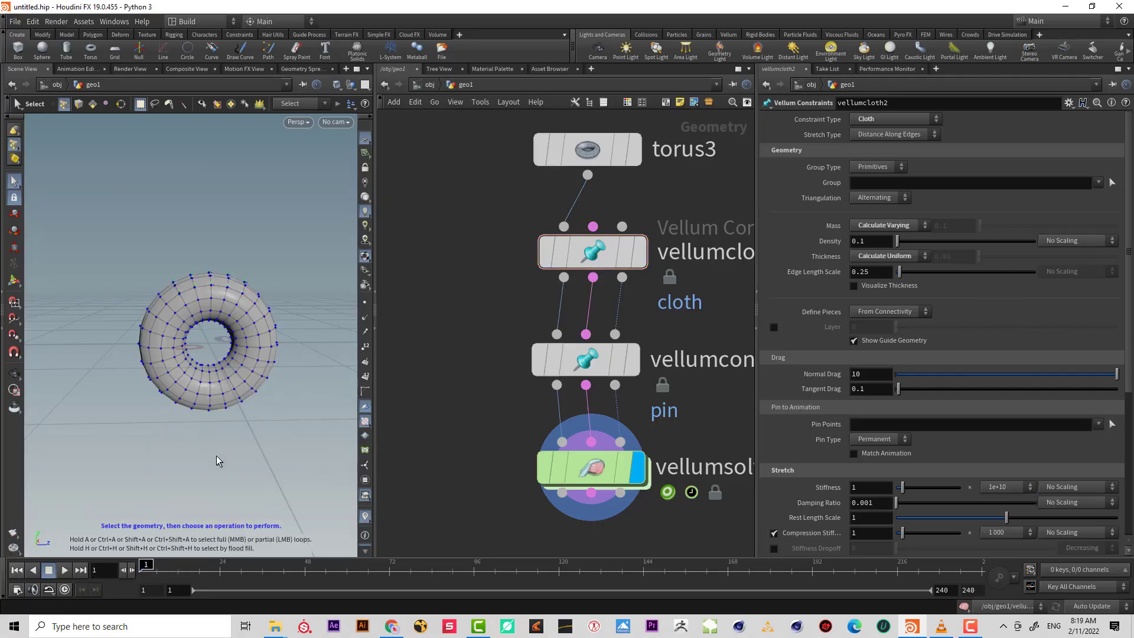
click(64, 570)
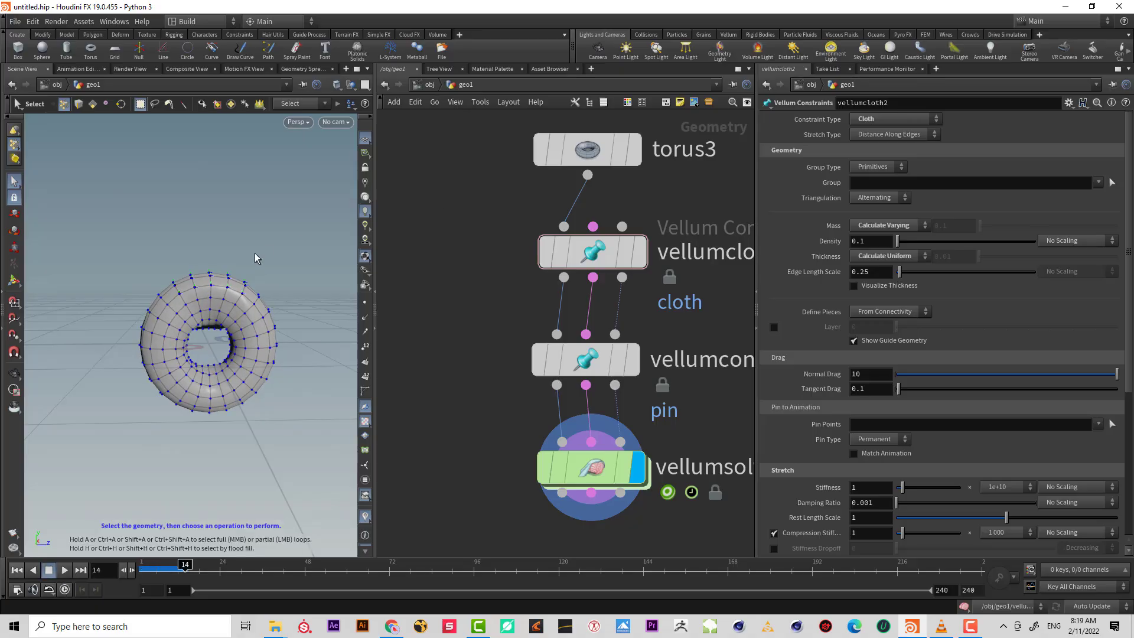
- Set the pin constraint's stretch stiffness multiplier to 0.1, play the simulation to check the softer pins, and stop it
click(585, 361)
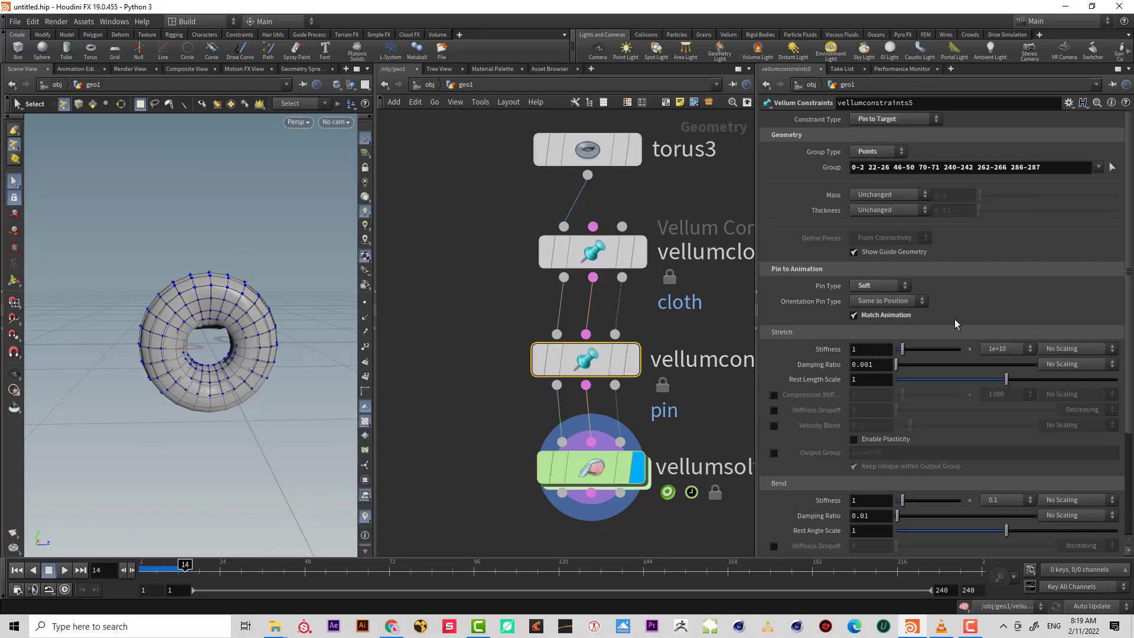
click(1004, 349)
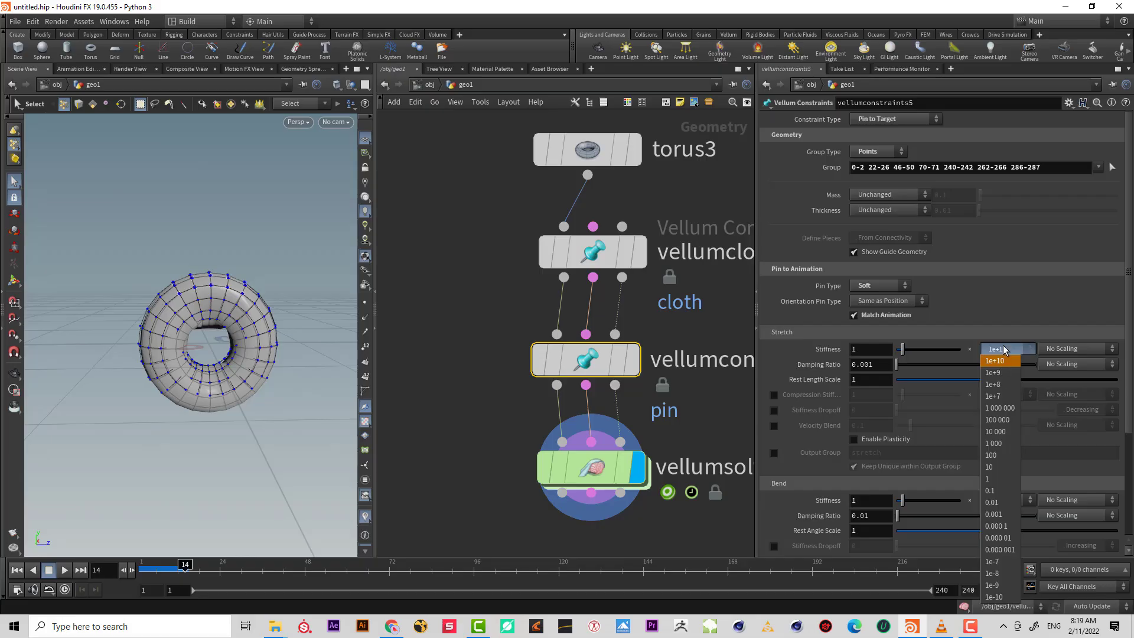
click(1008, 489)
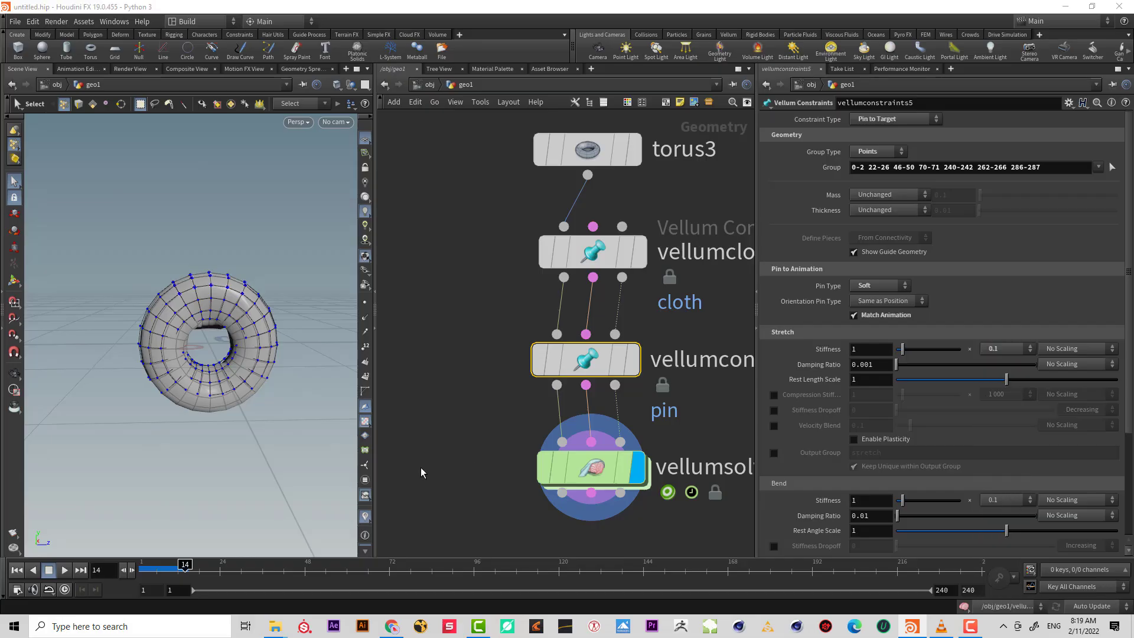
click(67, 569)
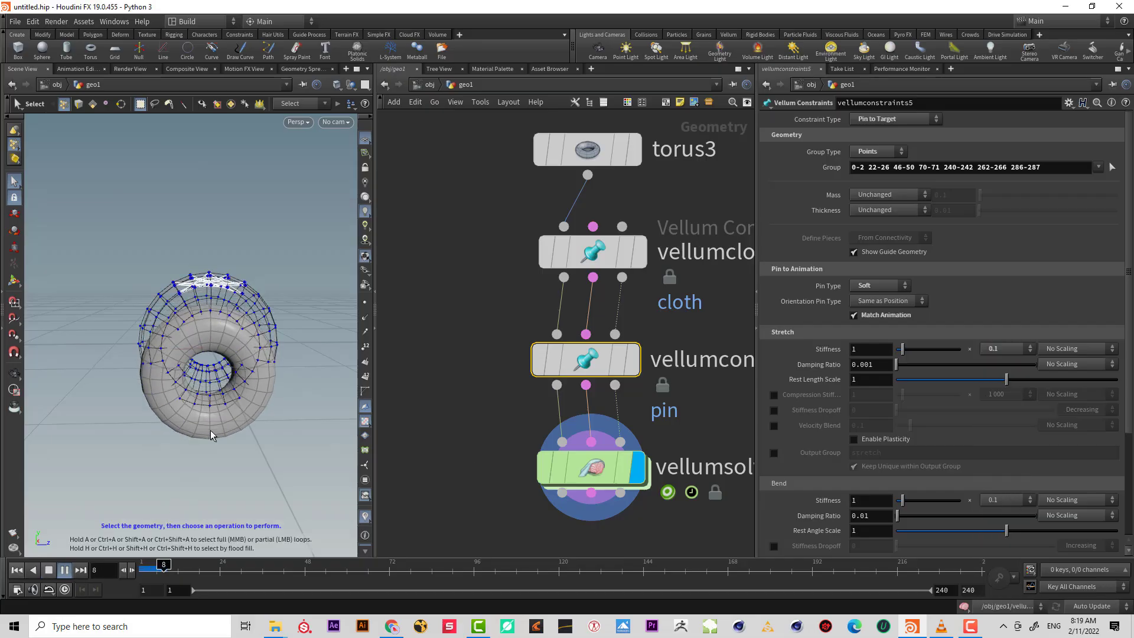
click(429, 427)
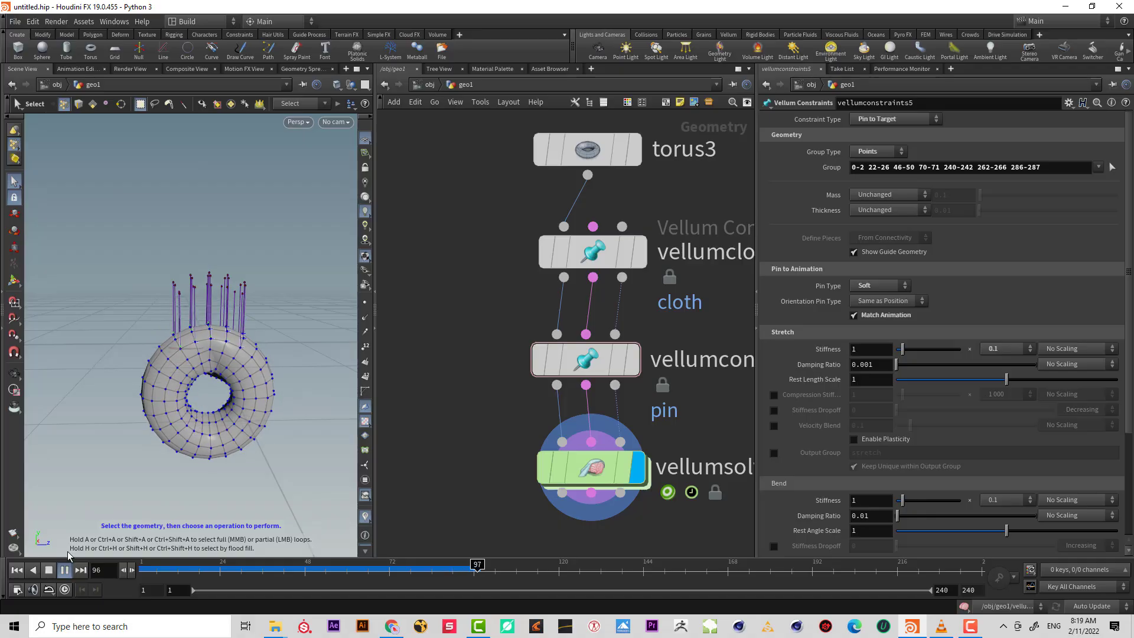
click(65, 570)
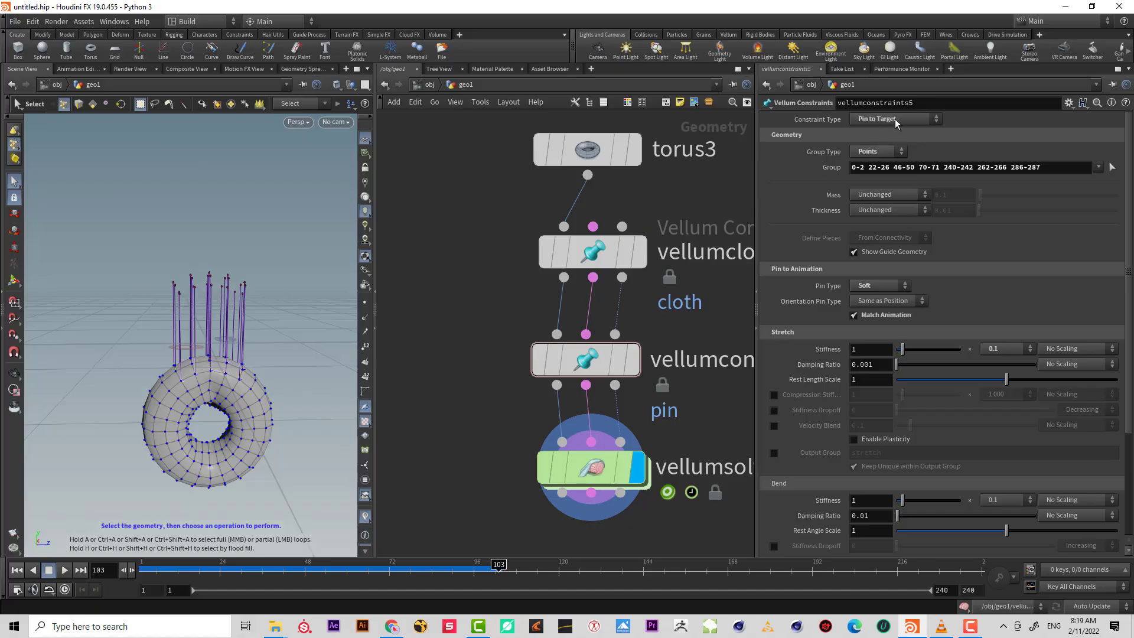
- Return to the first frame and add a Sphere node in empty space beside the torus chain
scroll(650, 427, down, 6)
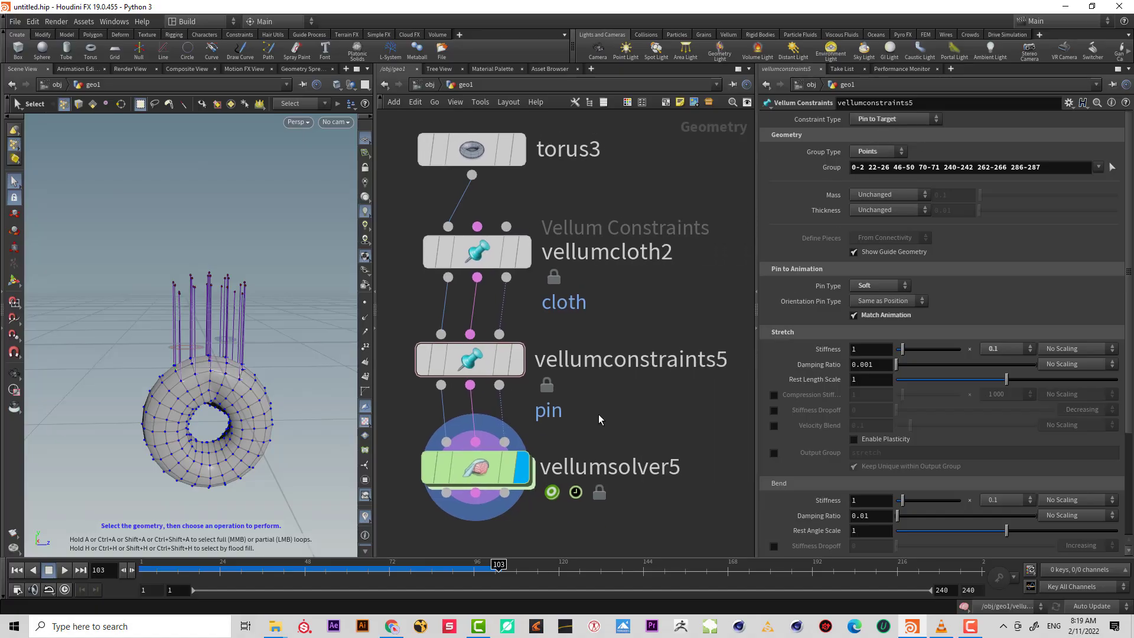
middle_drag(648, 409, 571, 389)
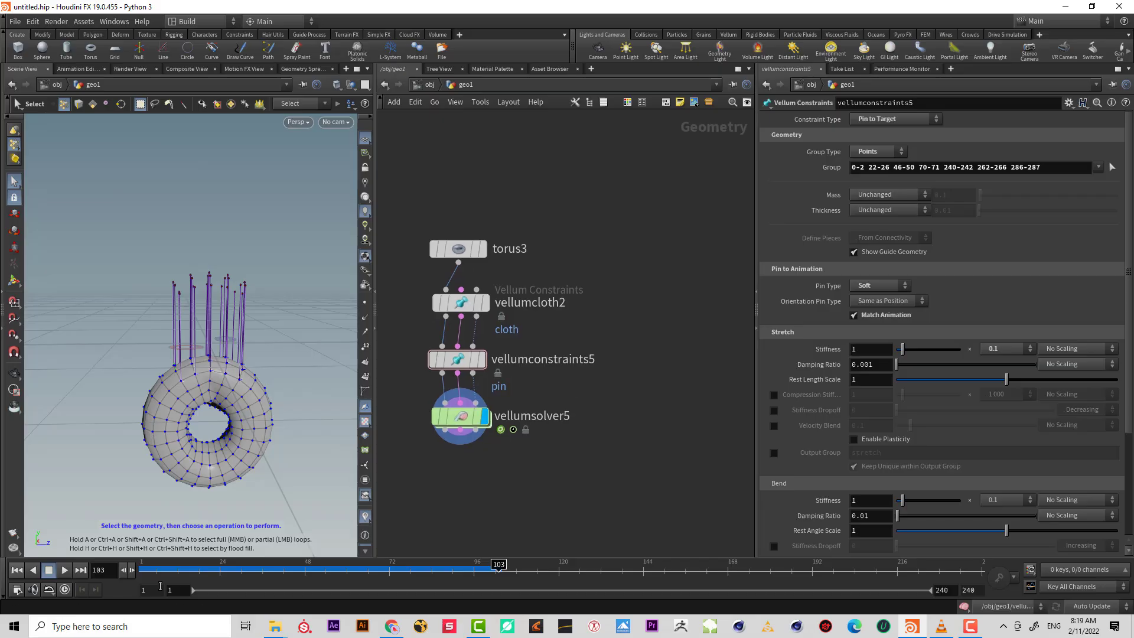
drag(167, 571, 141, 561)
middle_drag(646, 321, 591, 311)
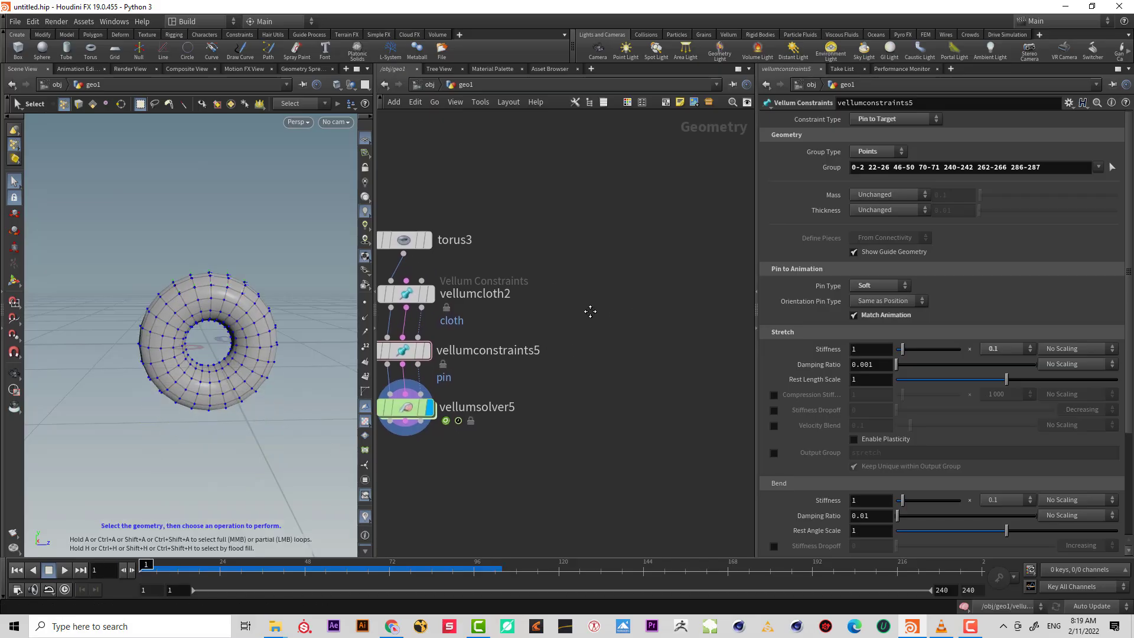
key(Tab)
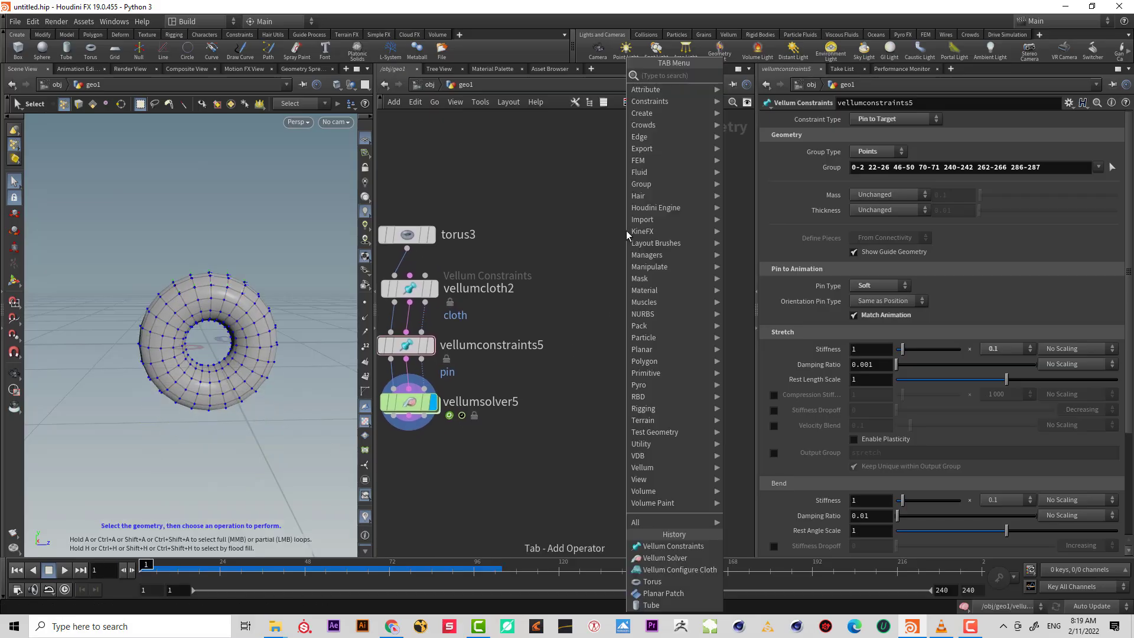
text(sph)
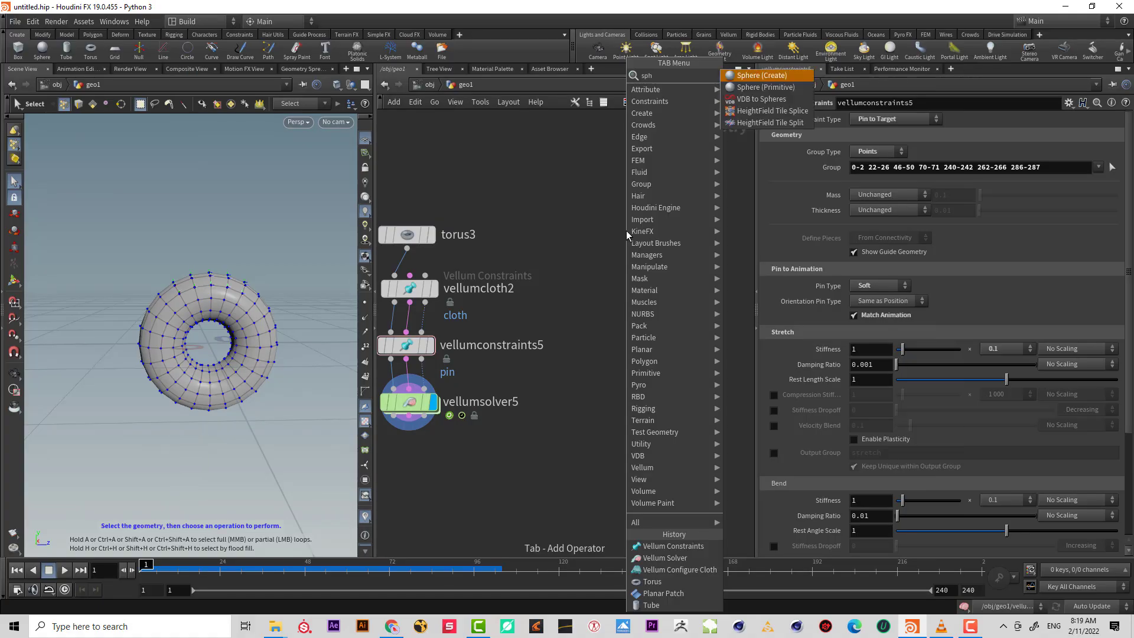
key(Return)
click(626, 231)
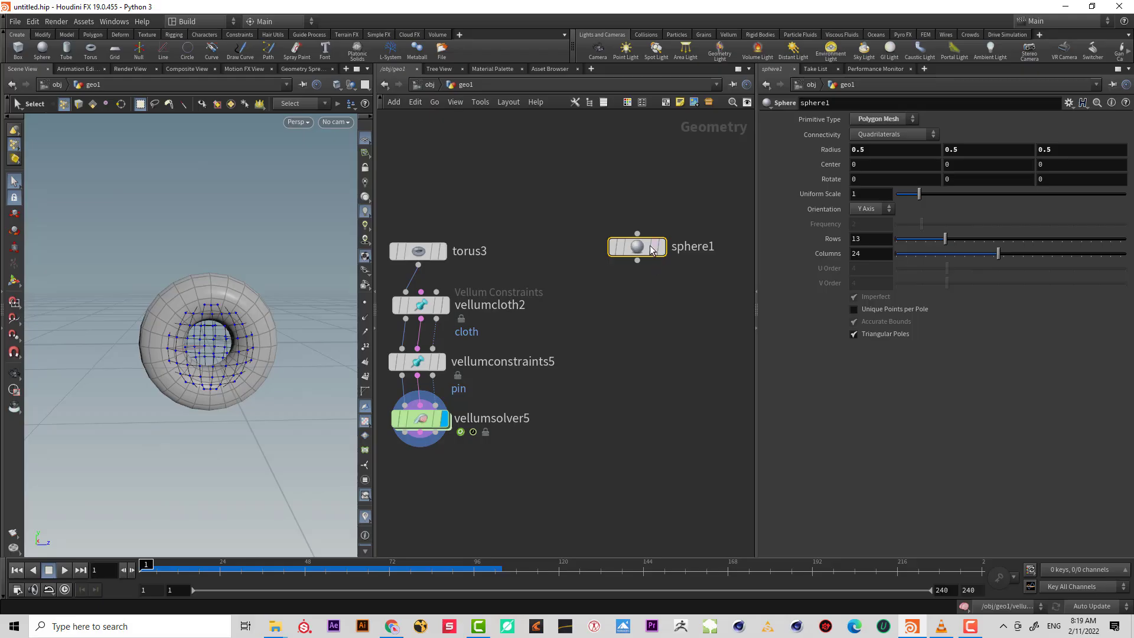
- Display the sphere node's output and switch the viewport's selection mode away from points
click(659, 246)
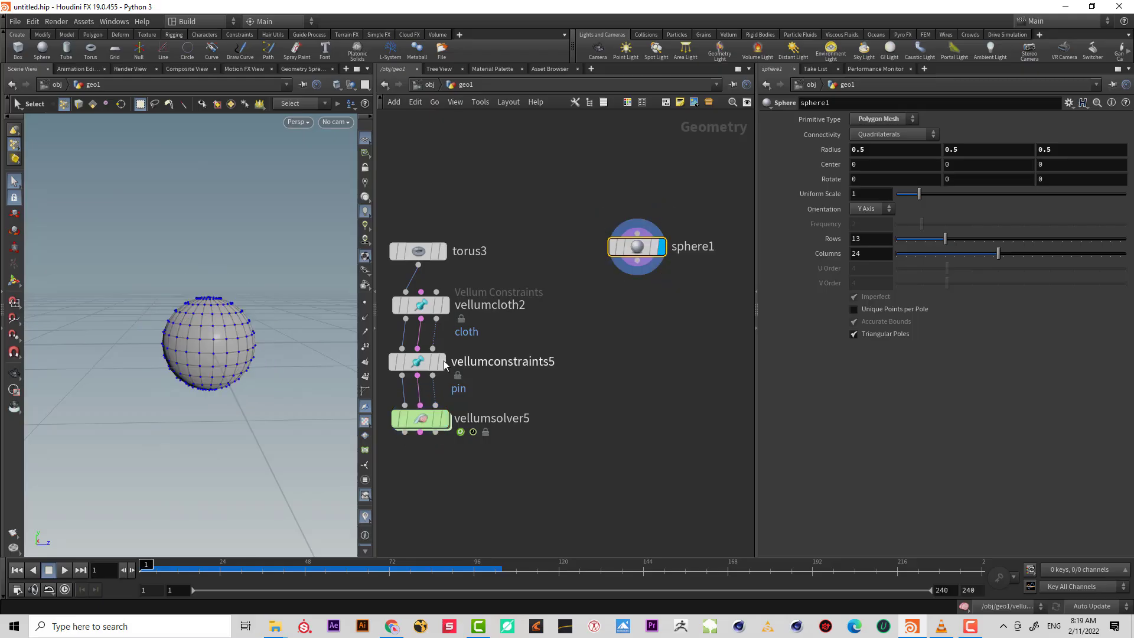
right_click(19, 145)
click(57, 176)
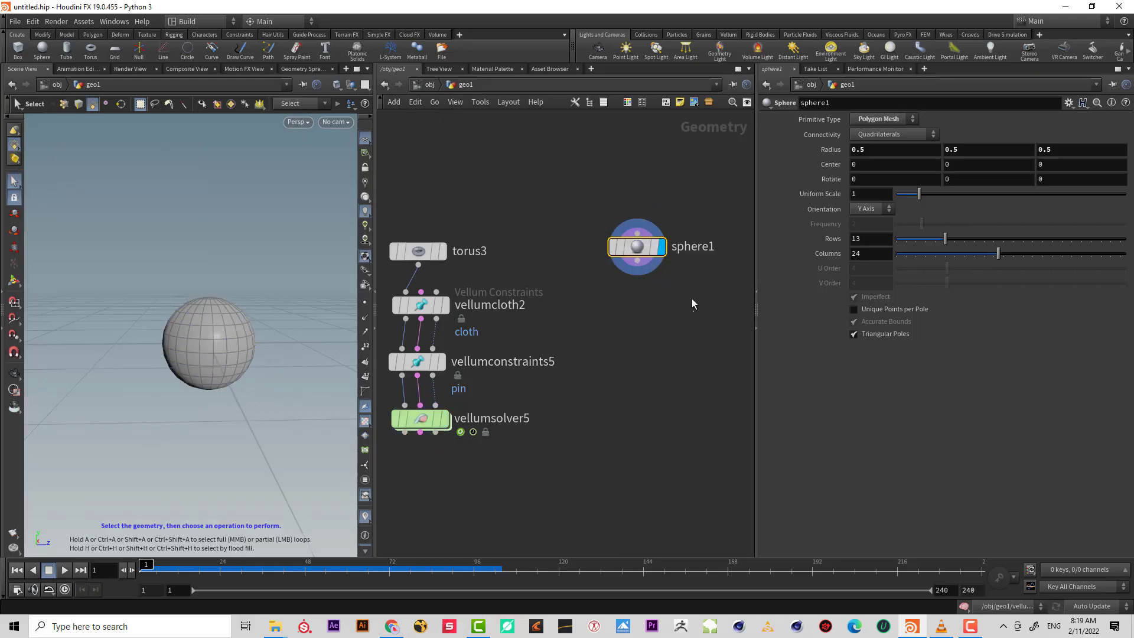
click(879, 117)
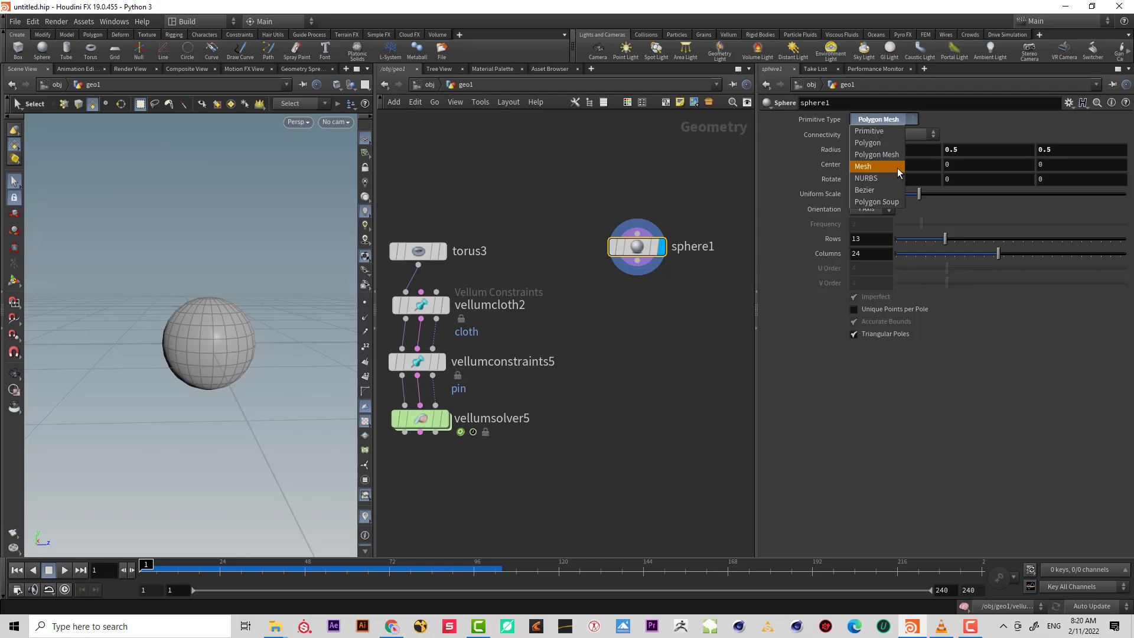
click(891, 217)
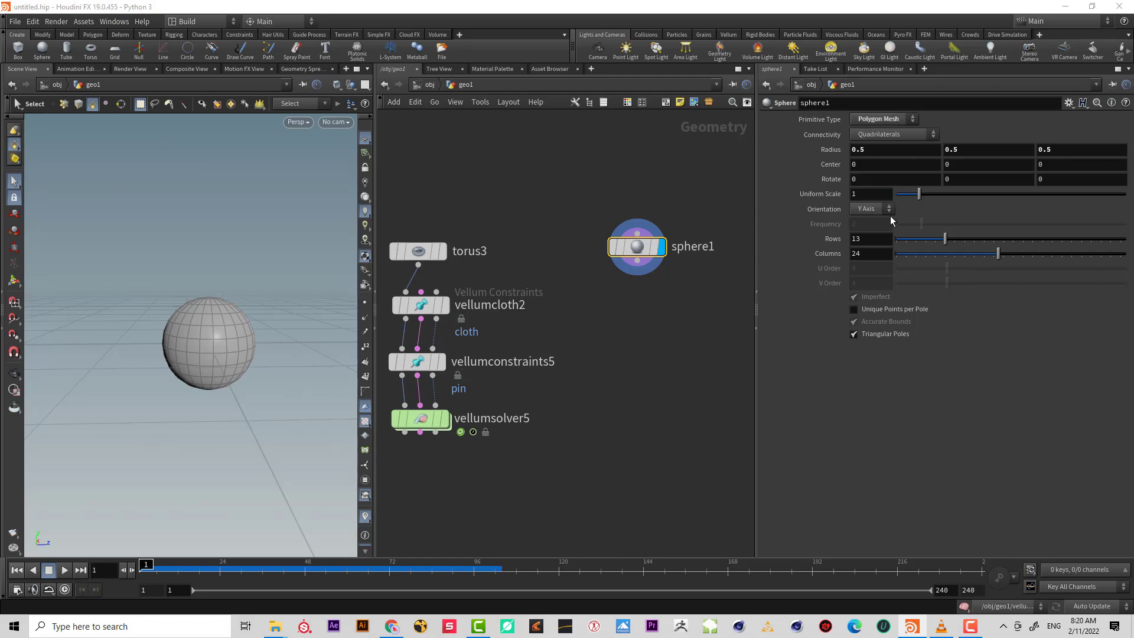
click(866, 192)
text(10)
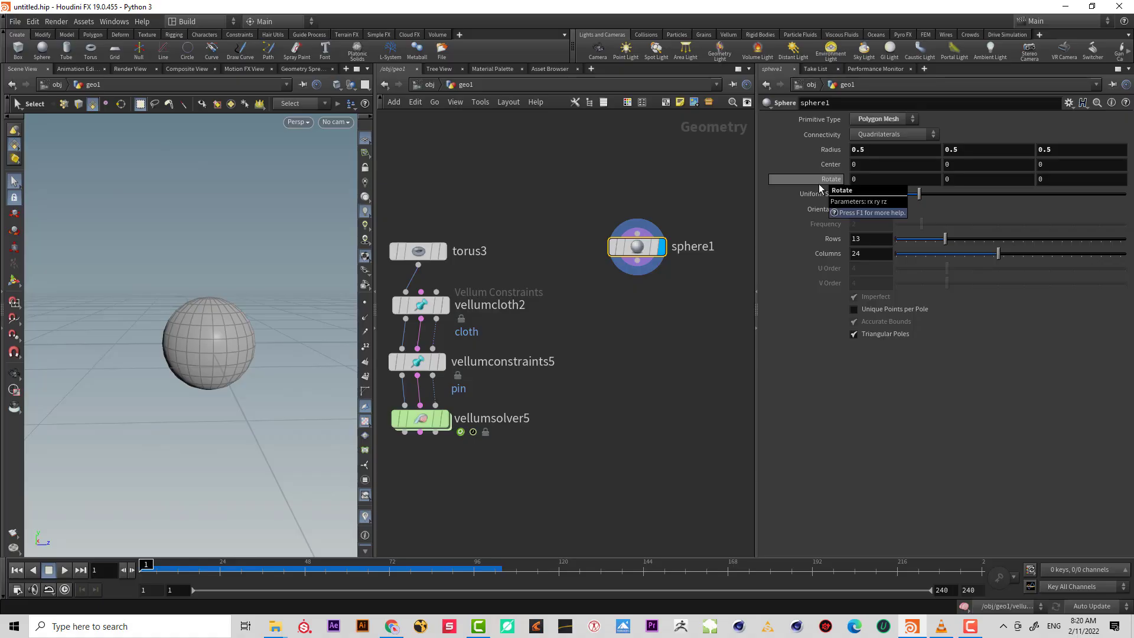
key(Return)
key(ctrl+z)
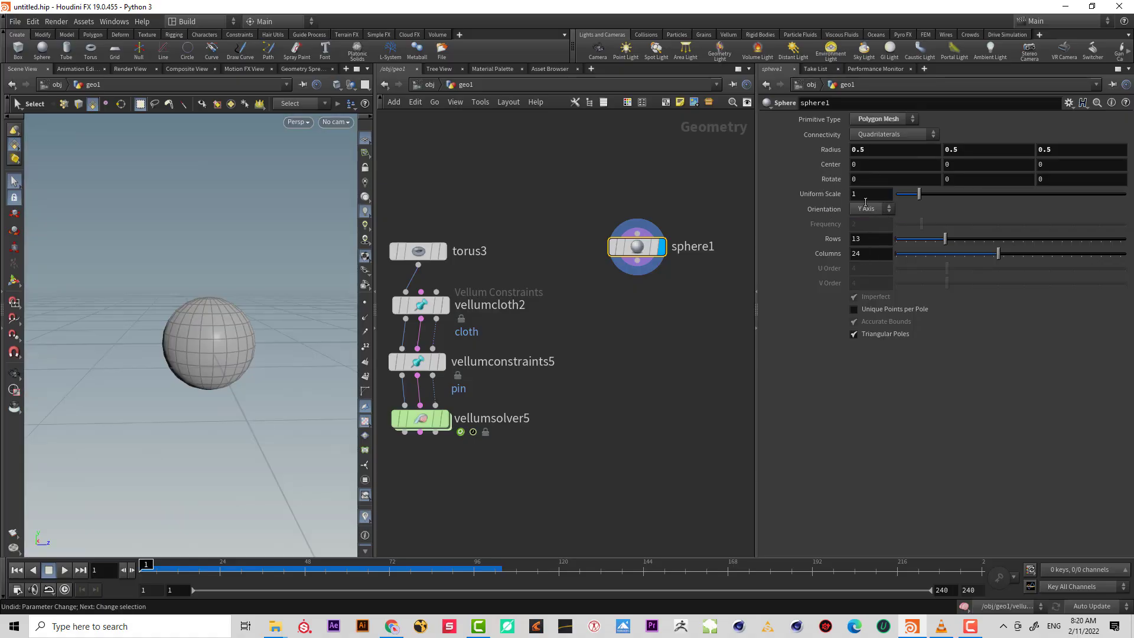
- Set the sphere's primitive type to Polygon and its frequency to 10
click(890, 129)
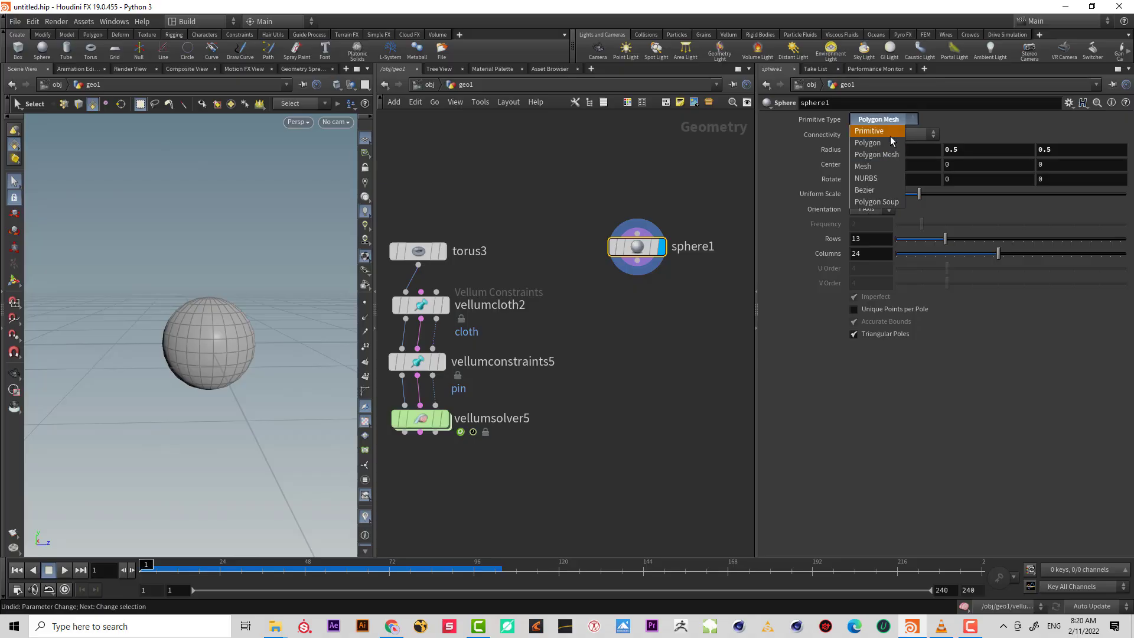
click(884, 147)
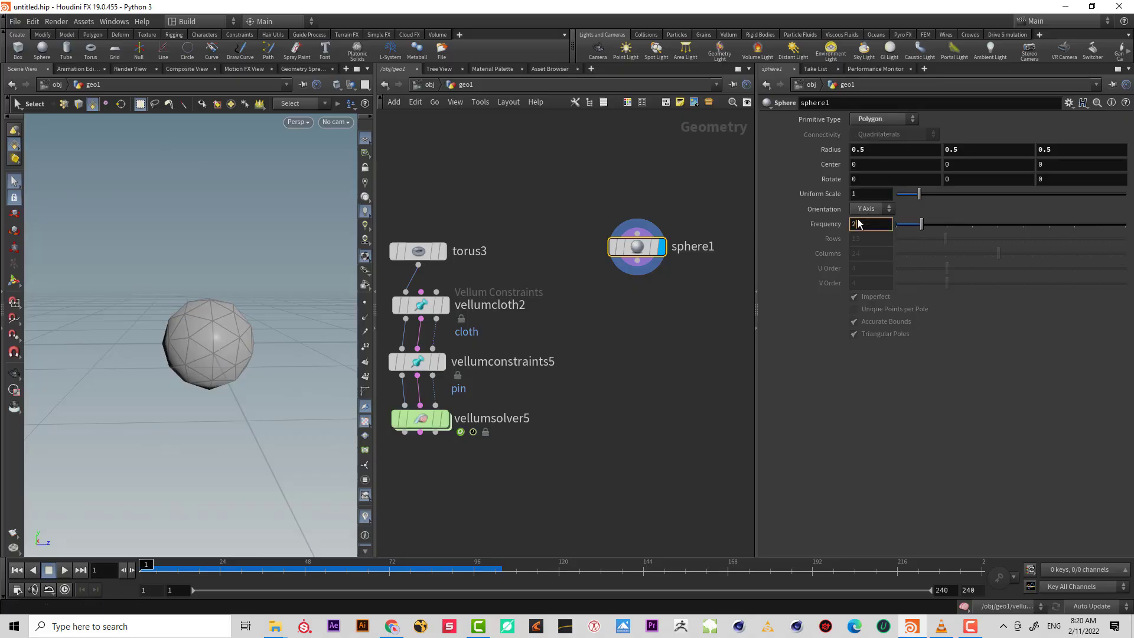
click(859, 224)
text(10)
key(Return)
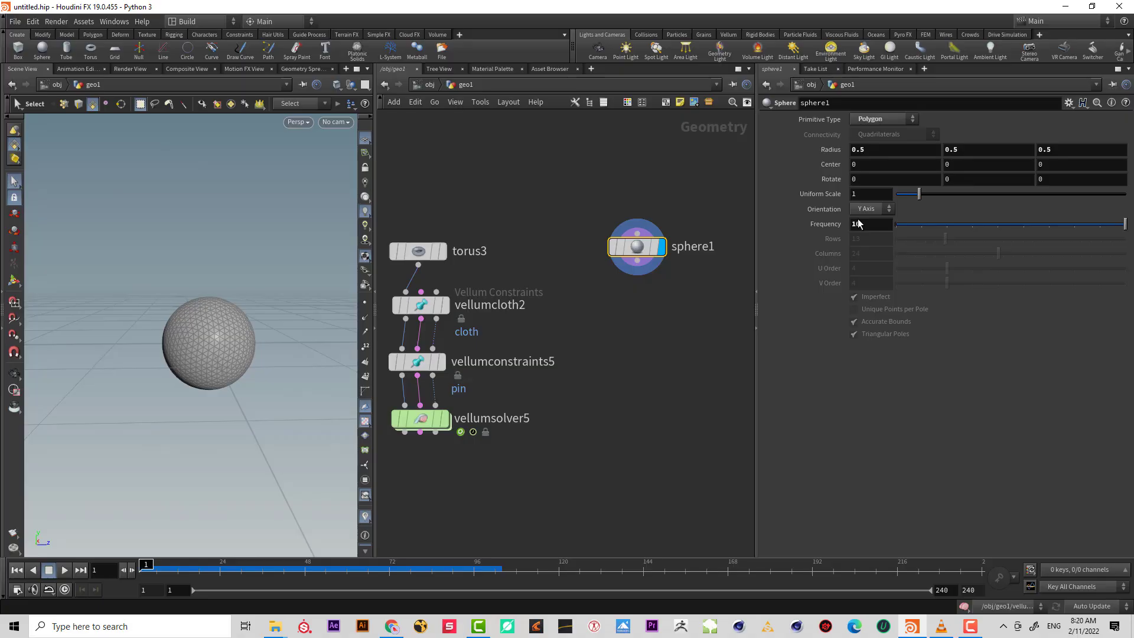
- Add a Mountain node fed by the sphere, display its output, and place it below the sphere node
drag(637, 260, 661, 311)
key(Escape)
click(661, 307)
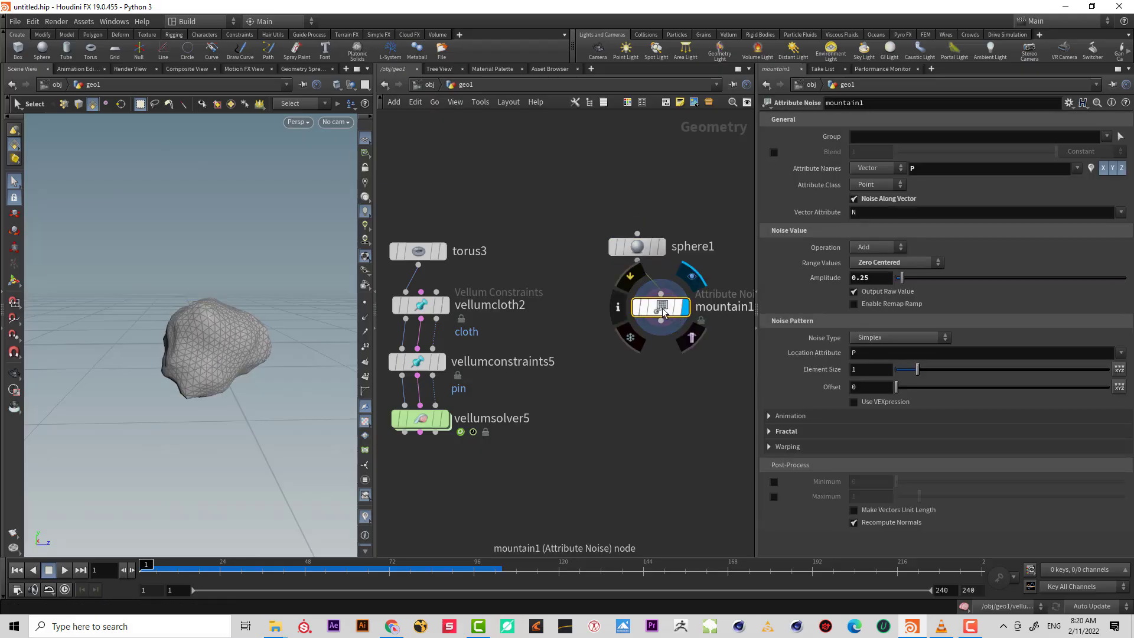
drag(661, 307, 625, 311)
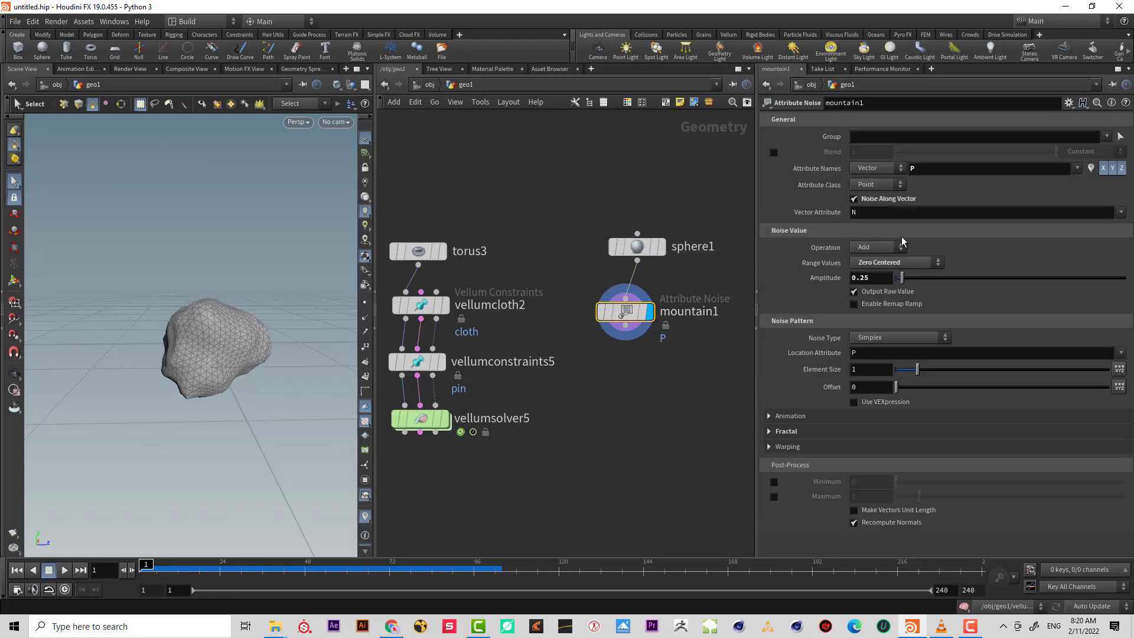
- Play the timeline to check the mountain noise for motion, stop it, and enable Animate Noise on the mountain node
click(66, 570)
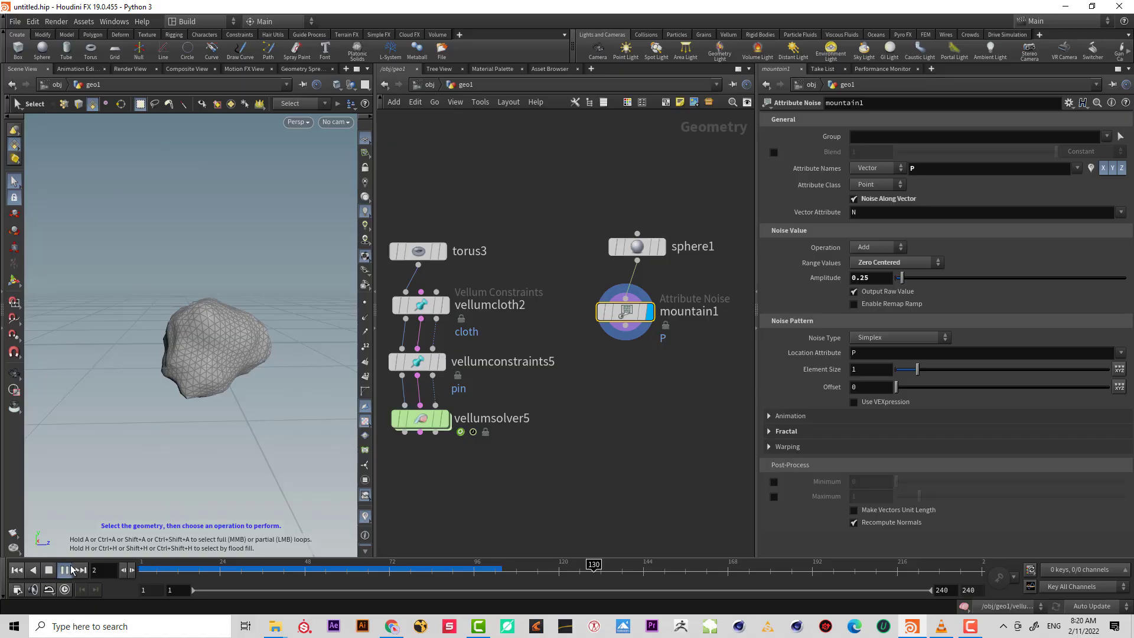
click(50, 572)
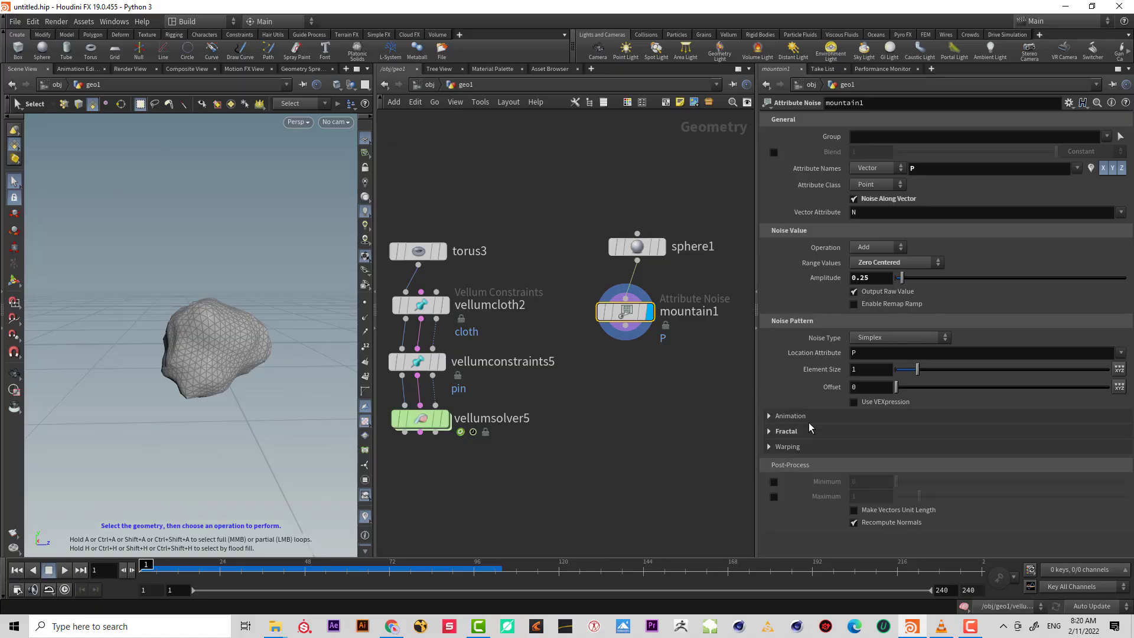
click(790, 416)
click(853, 431)
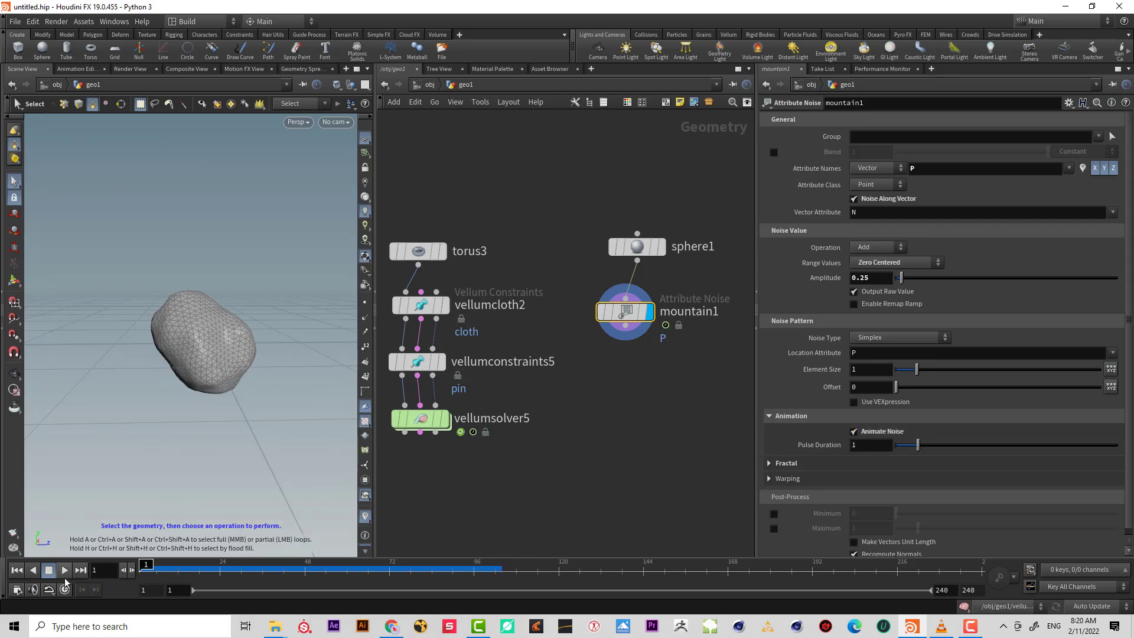
- Raise the mountain node's noise amplitude to 0.83 and replay the animation from the first frame to check the deformation
click(64, 569)
key(Escape)
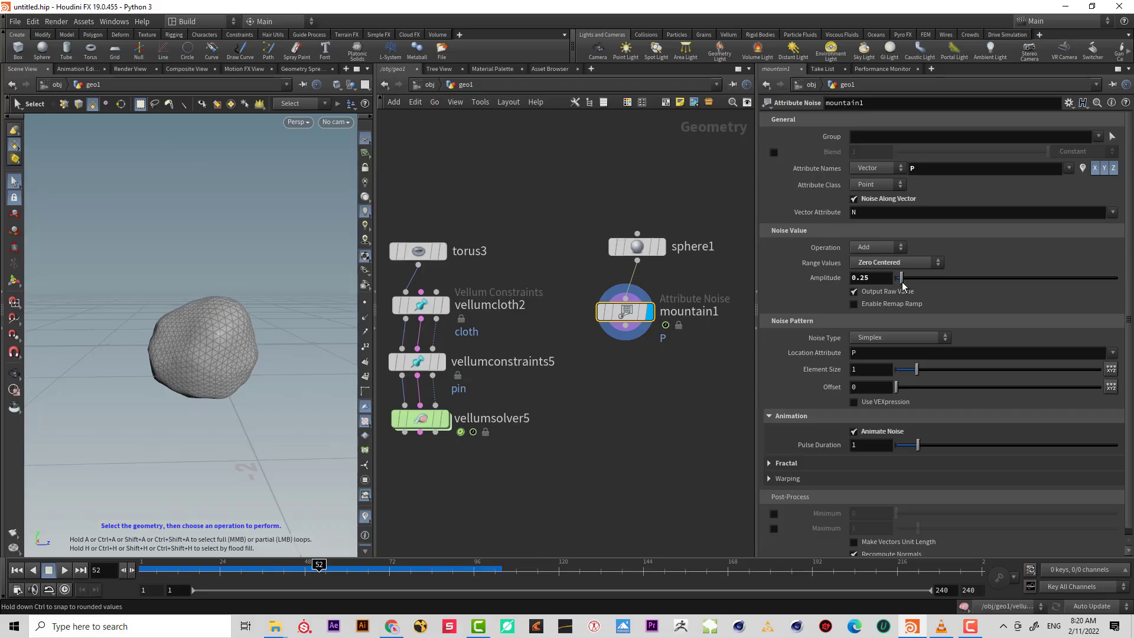
drag(906, 282, 916, 284)
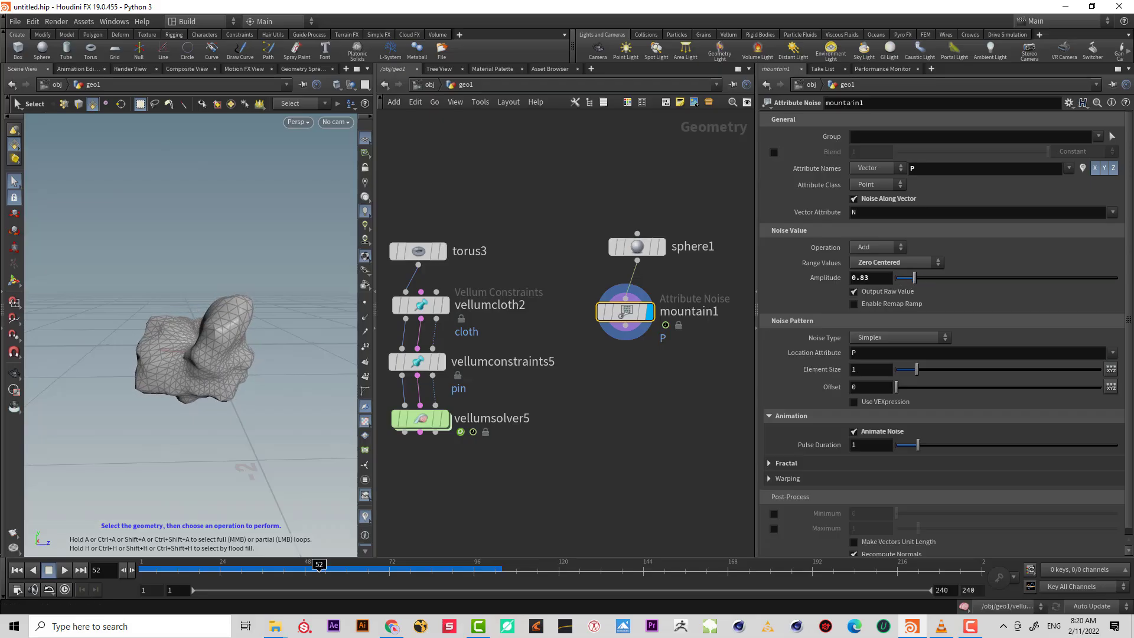
click(17, 570)
click(64, 570)
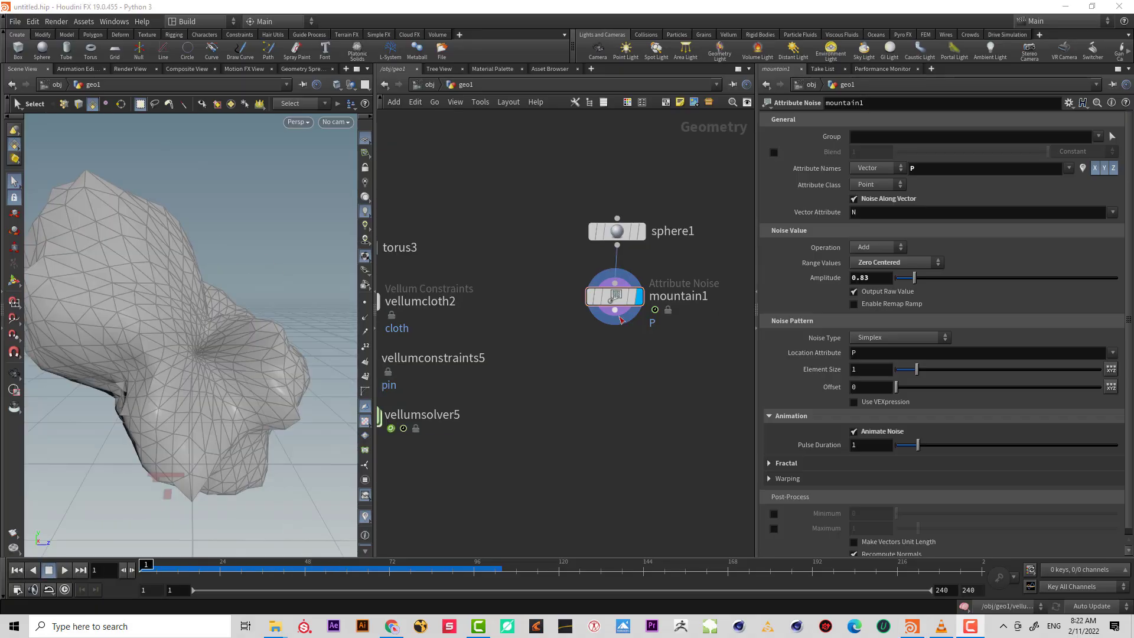
- Add a Subdivide node fed by the mountain node, display its output, and set its algorithm to OpenSubdiv Loop
key(Tab)
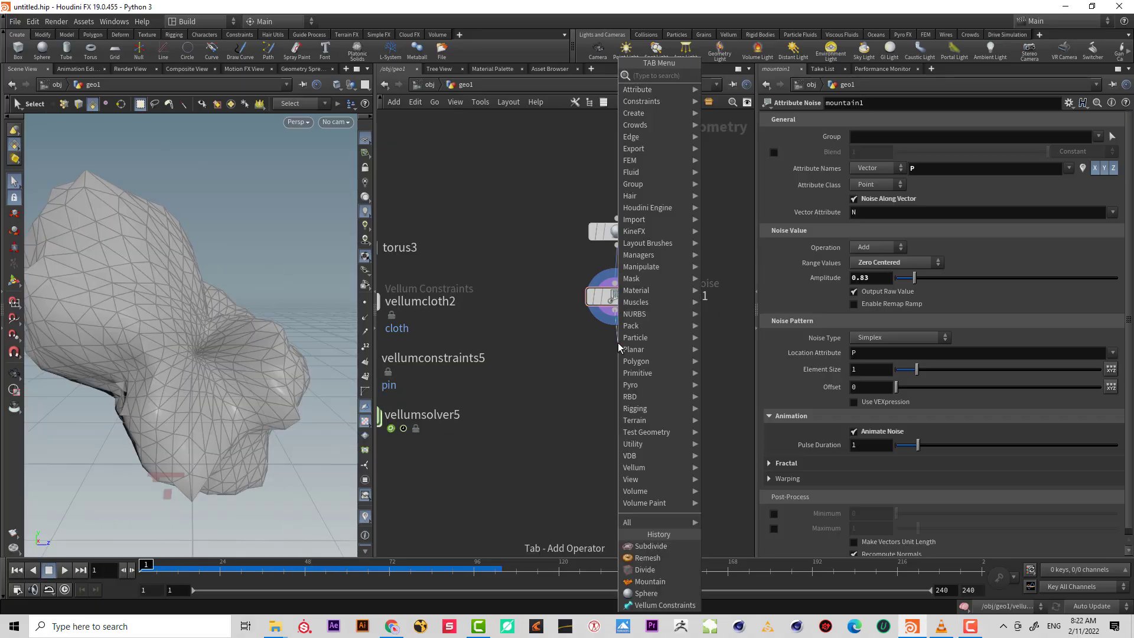
text(sub)
key(Return)
click(618, 346)
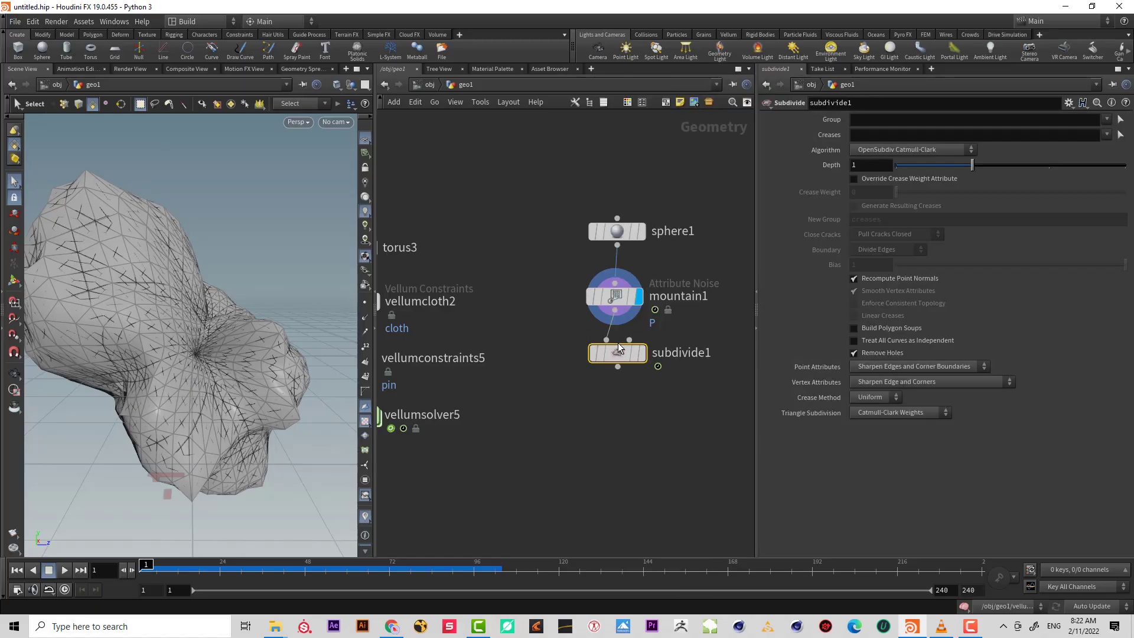
click(906, 151)
click(931, 196)
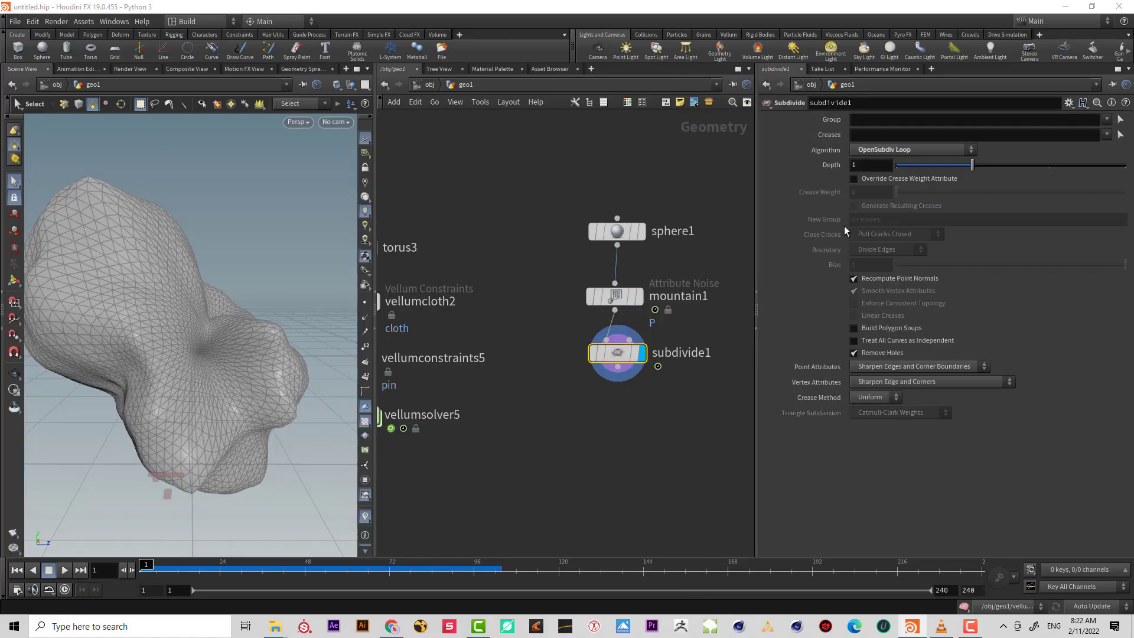
- Add a Vellum Configure Cloth node fed by the subdivide node
key(h)
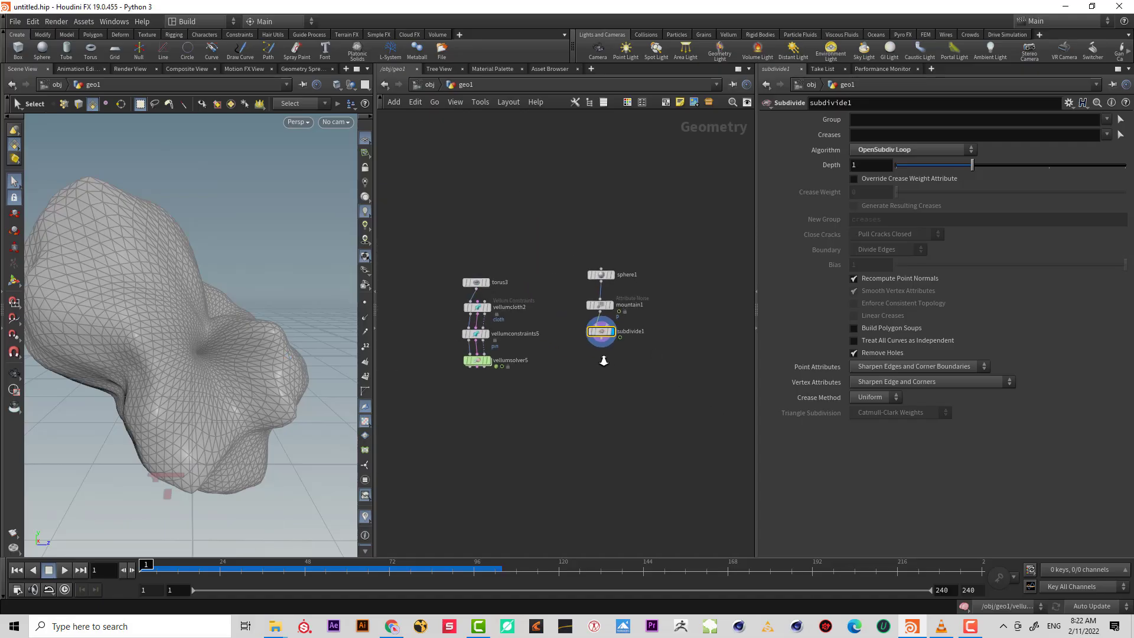
scroll(624, 369, up, 3)
drag(594, 335, 604, 359)
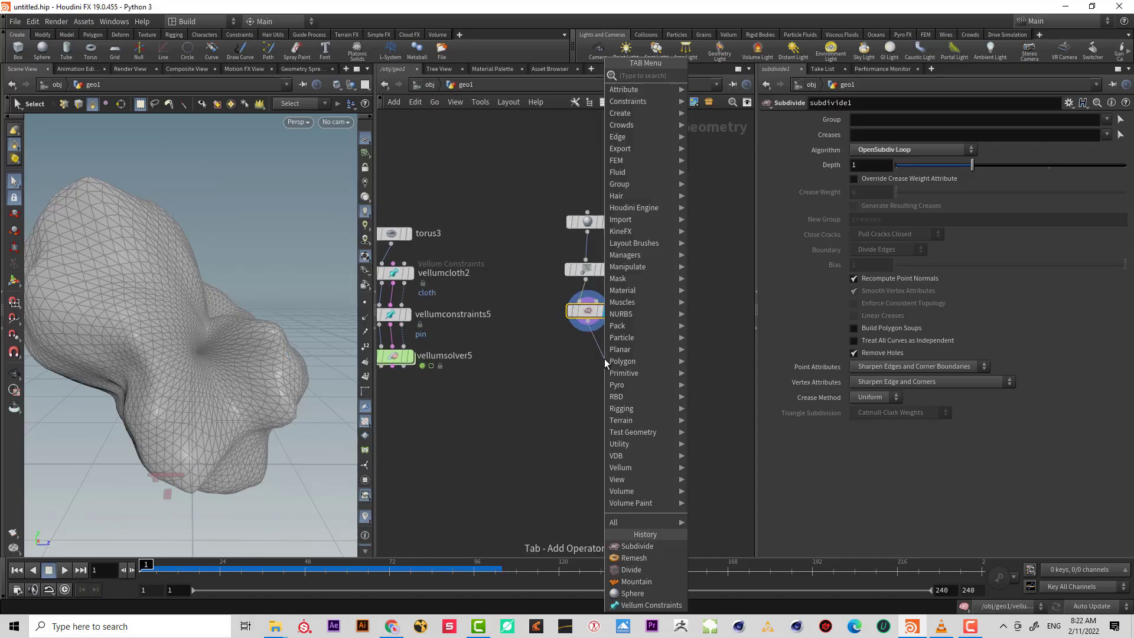
text(vcc)
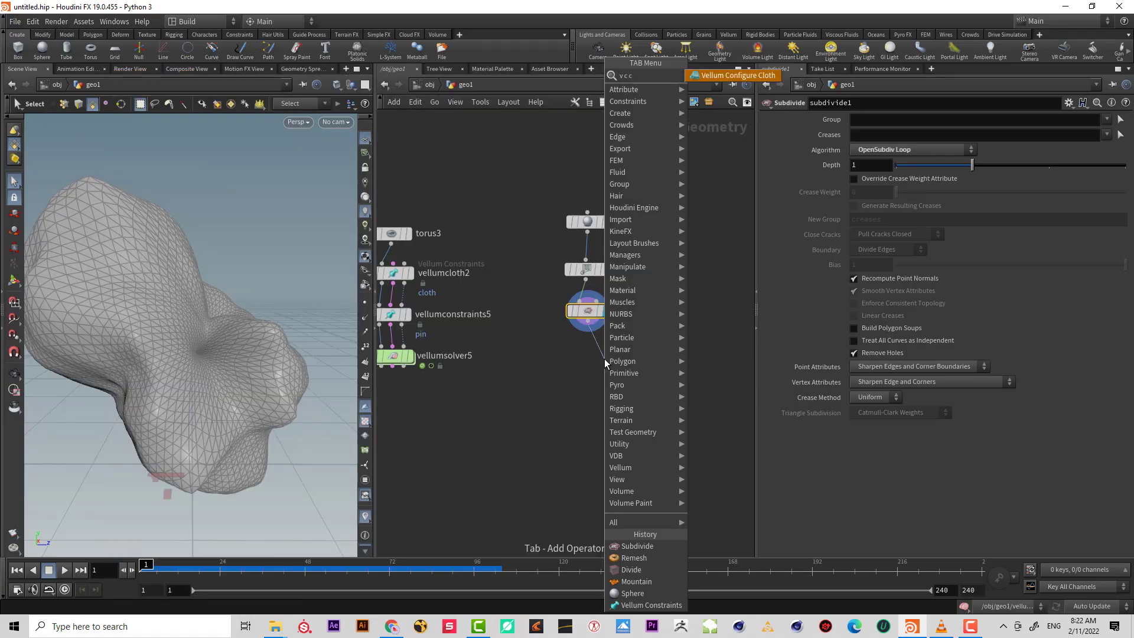
key(Return)
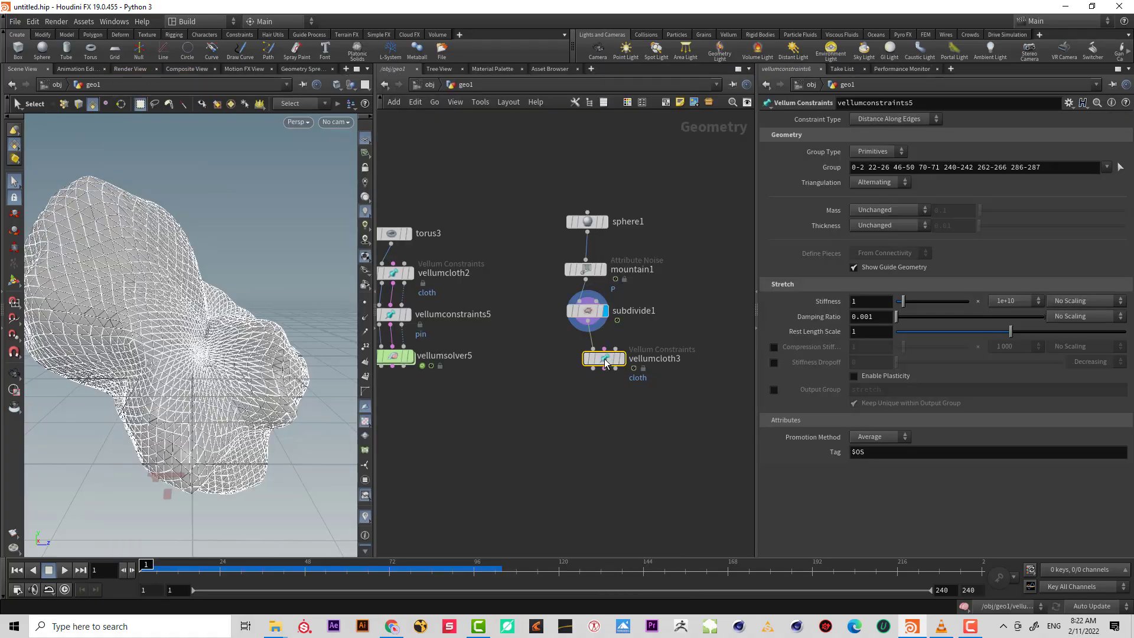
- Add a Vellum Solver below the new cloth node, connected to its outputs, and display the solver's result
key(Tab)
text(vs)
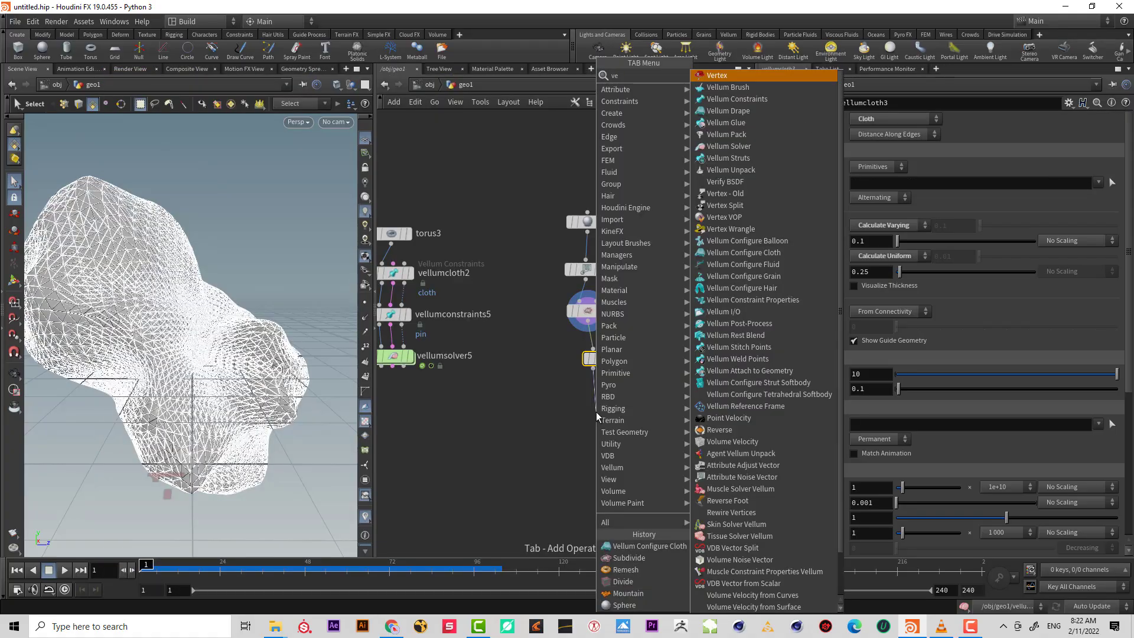
key(Return)
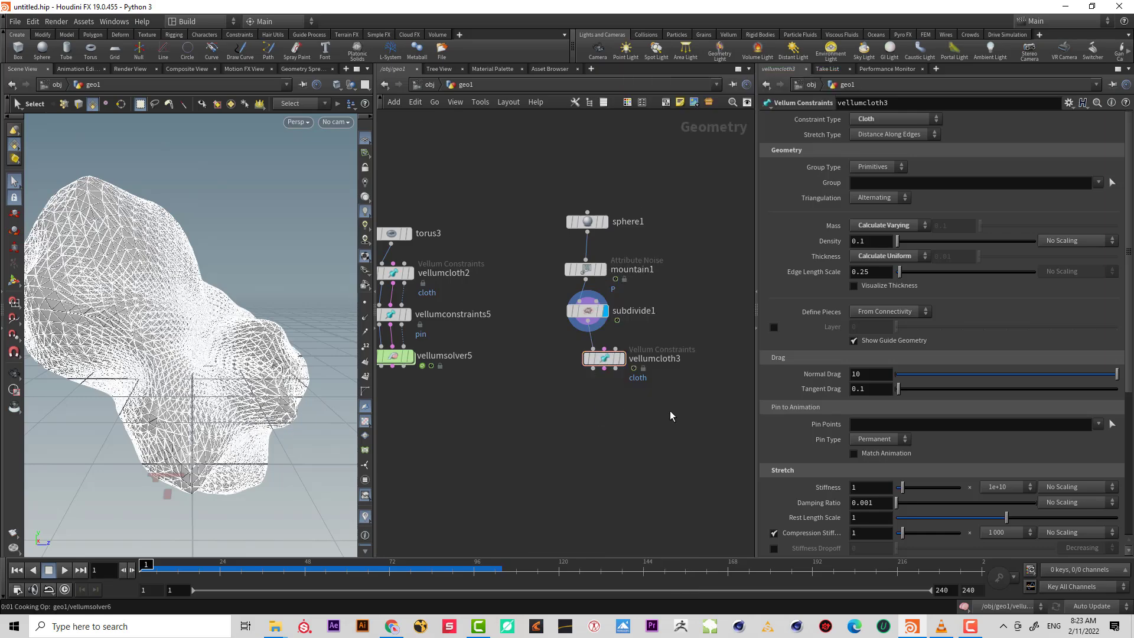
click(597, 412)
- Set the new solver's vertical gravity to 0, play the simulation briefly, and return to the first frame
drag(679, 384, 539, 329)
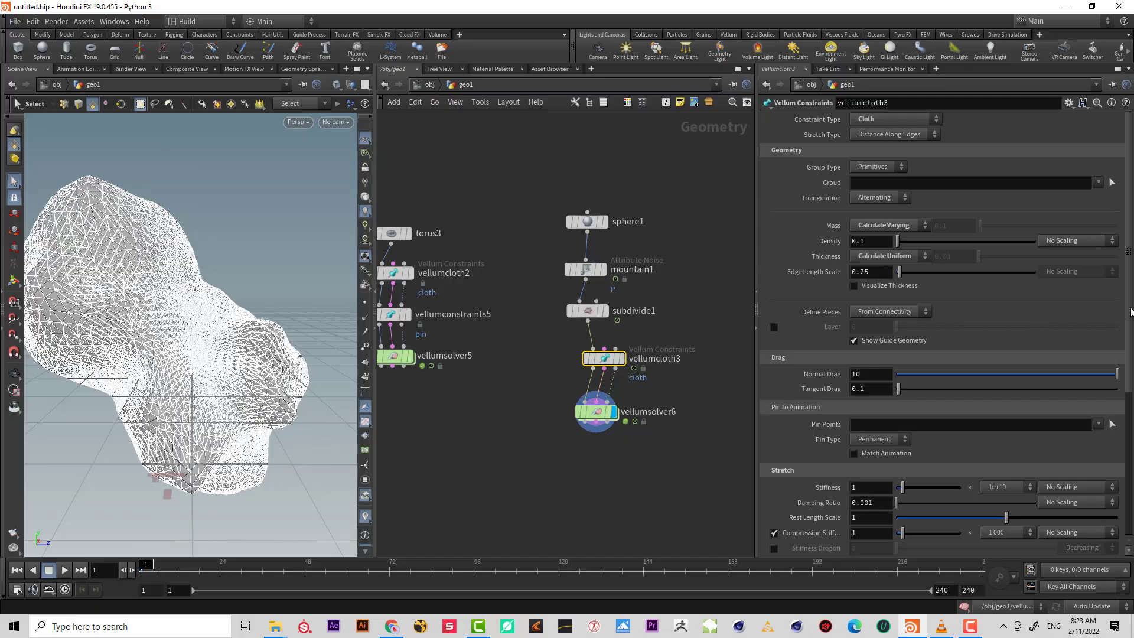
scroll(1131, 312, down, 5)
drag(669, 450, 525, 378)
click(883, 151)
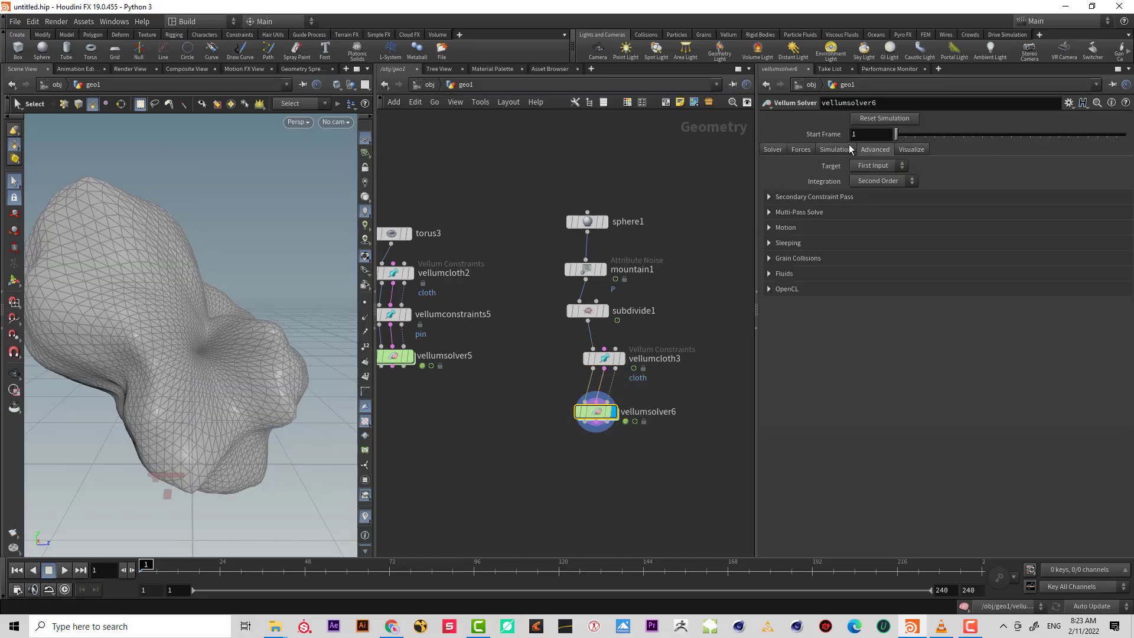
click(809, 152)
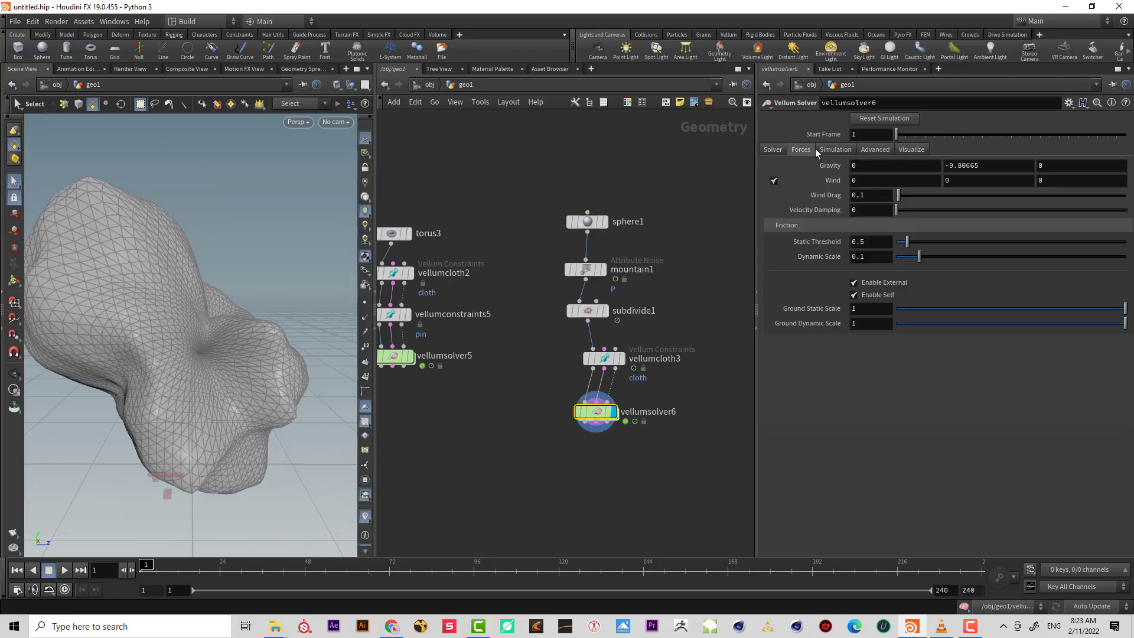
click(979, 171)
key(Return)
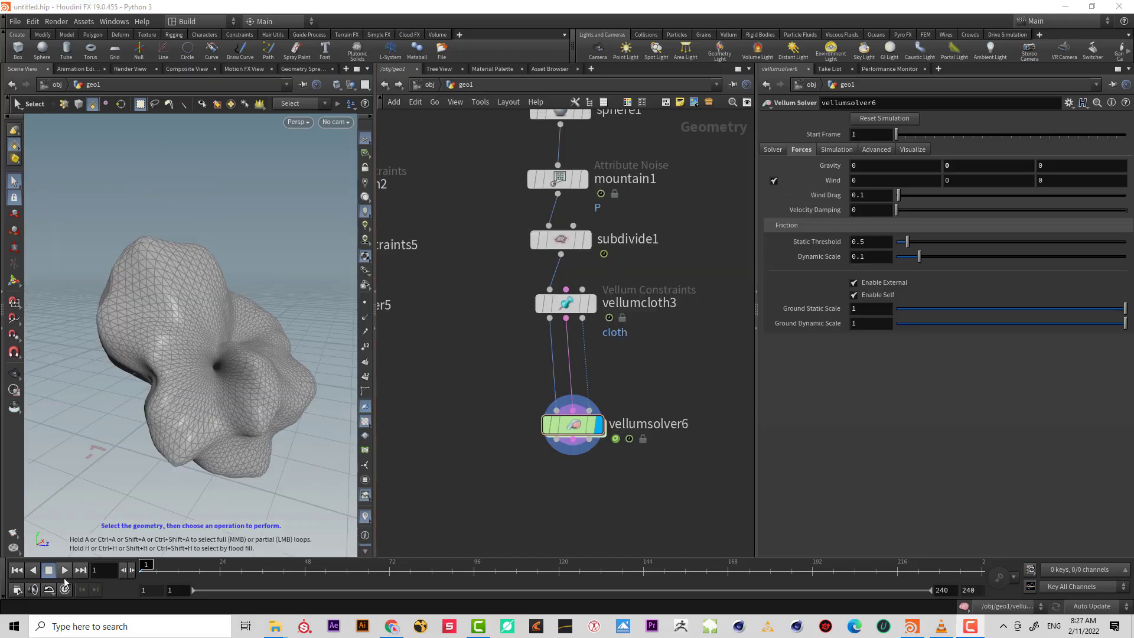
click(63, 571)
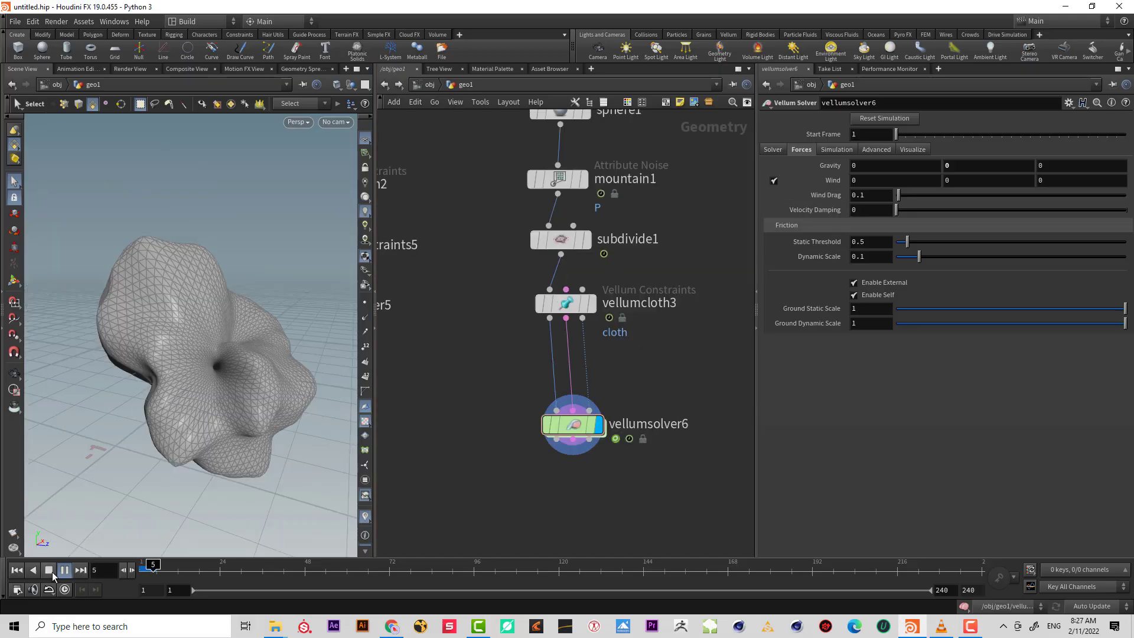
click(17, 570)
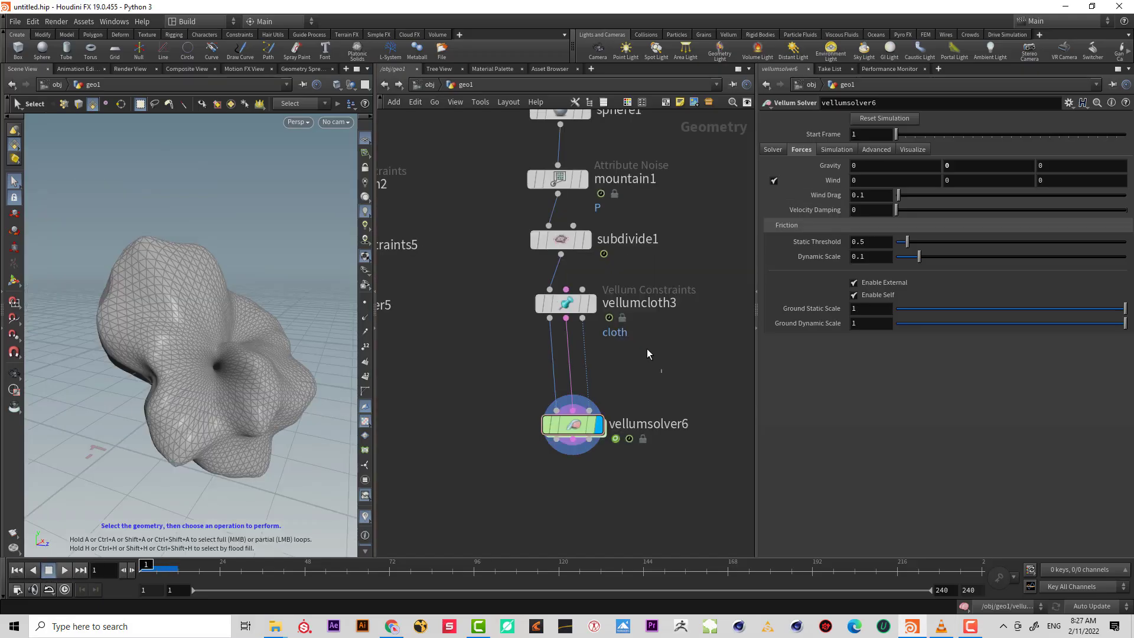
- Try the Match Animation option on the sphere's cloth node in a test playback of the simulation
drag(662, 372, 544, 293)
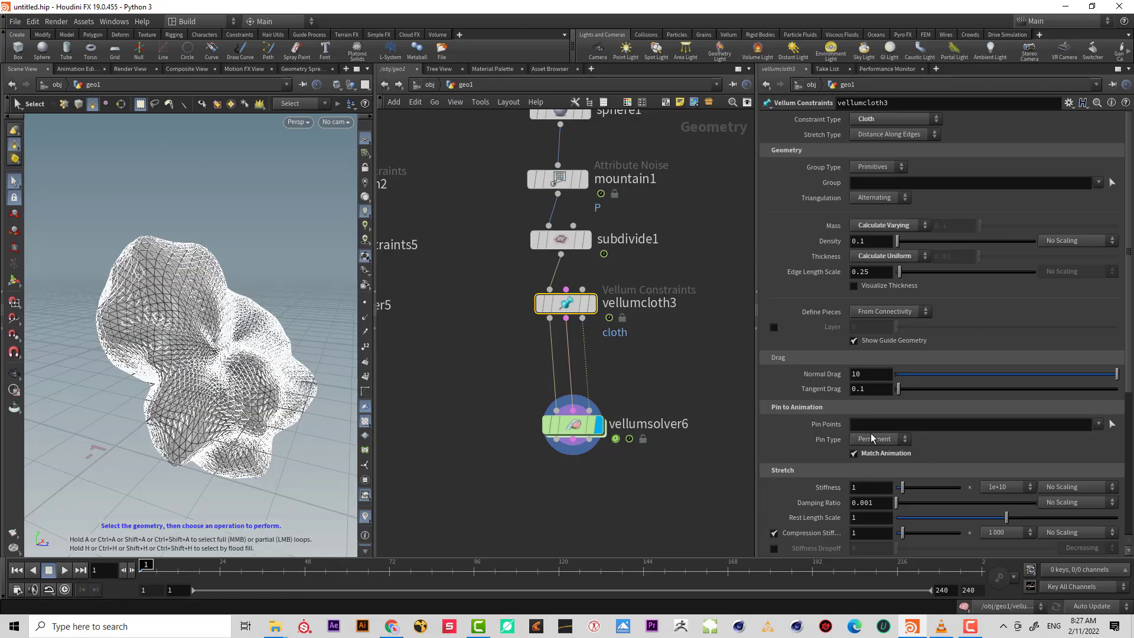
click(50, 571)
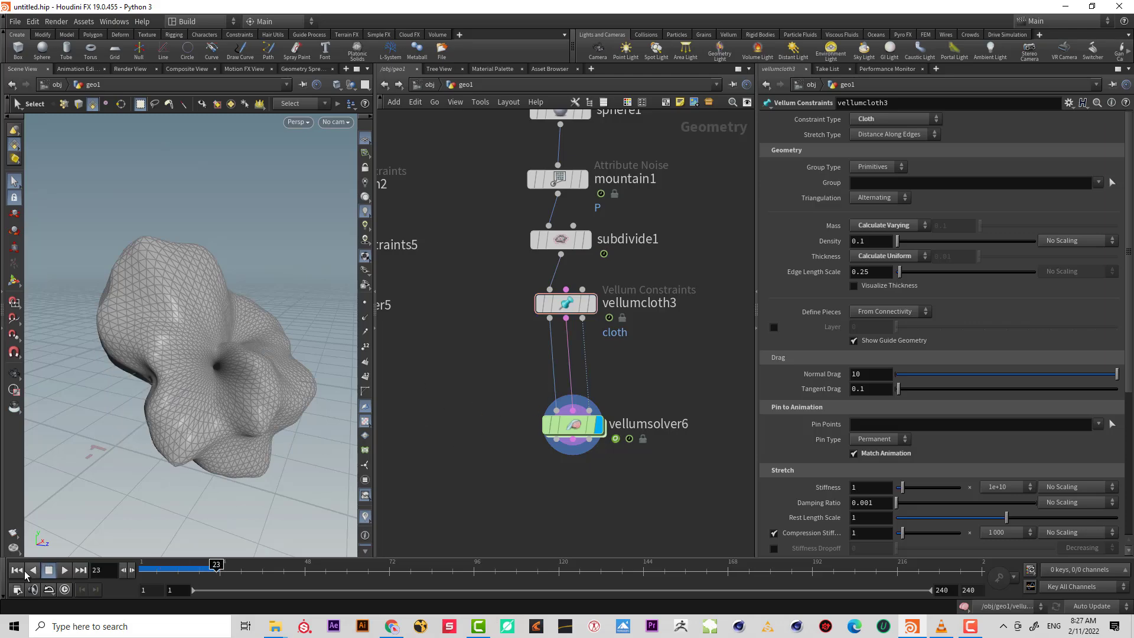
click(867, 455)
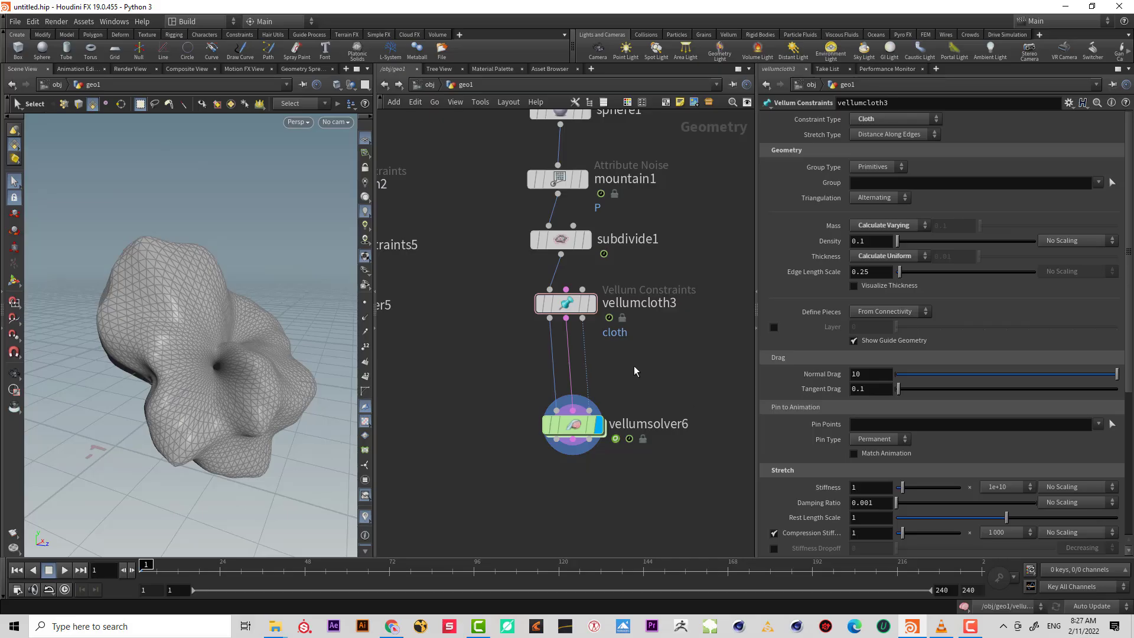
- Insert a Vellum Constraints node on the wires between the sphere's cloth node and its solver
key(Tab)
text(vellum con)
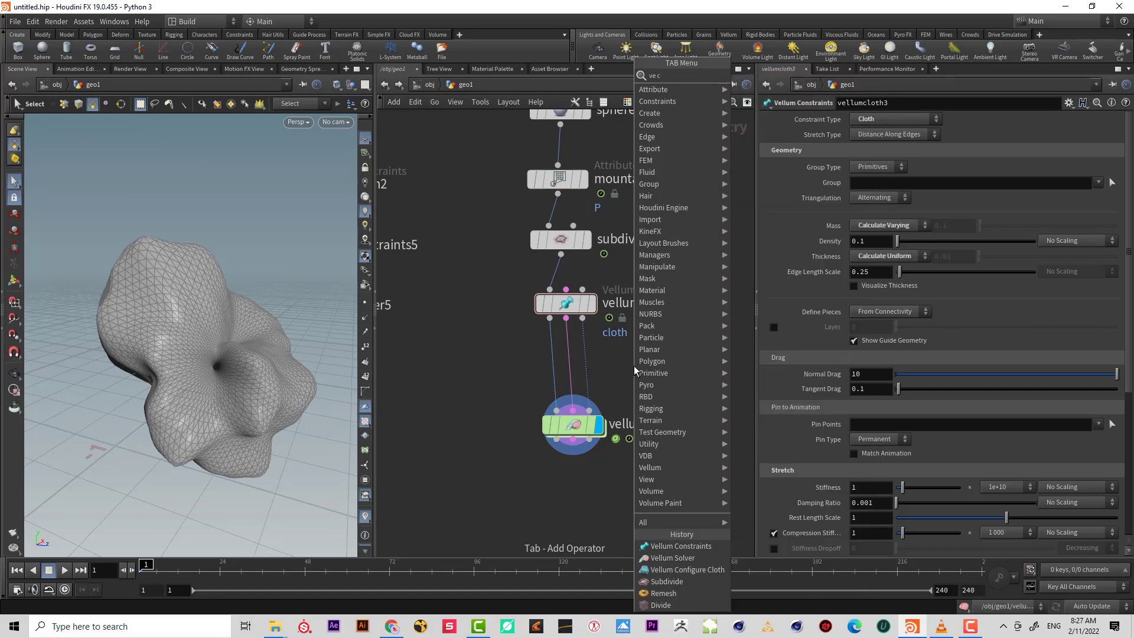
key(Return)
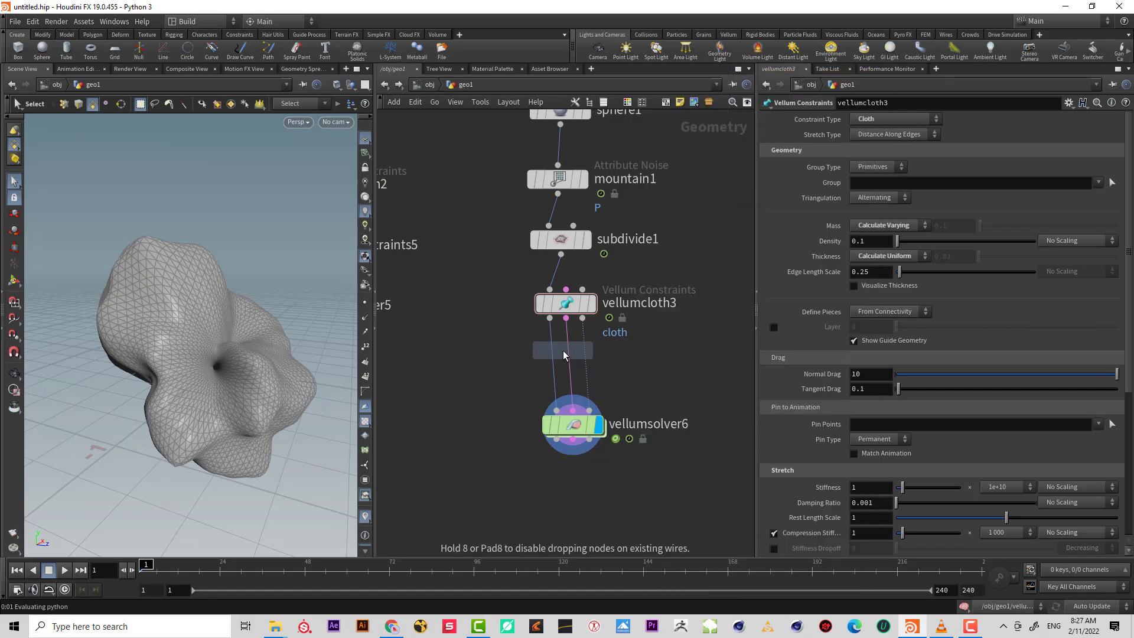
click(567, 357)
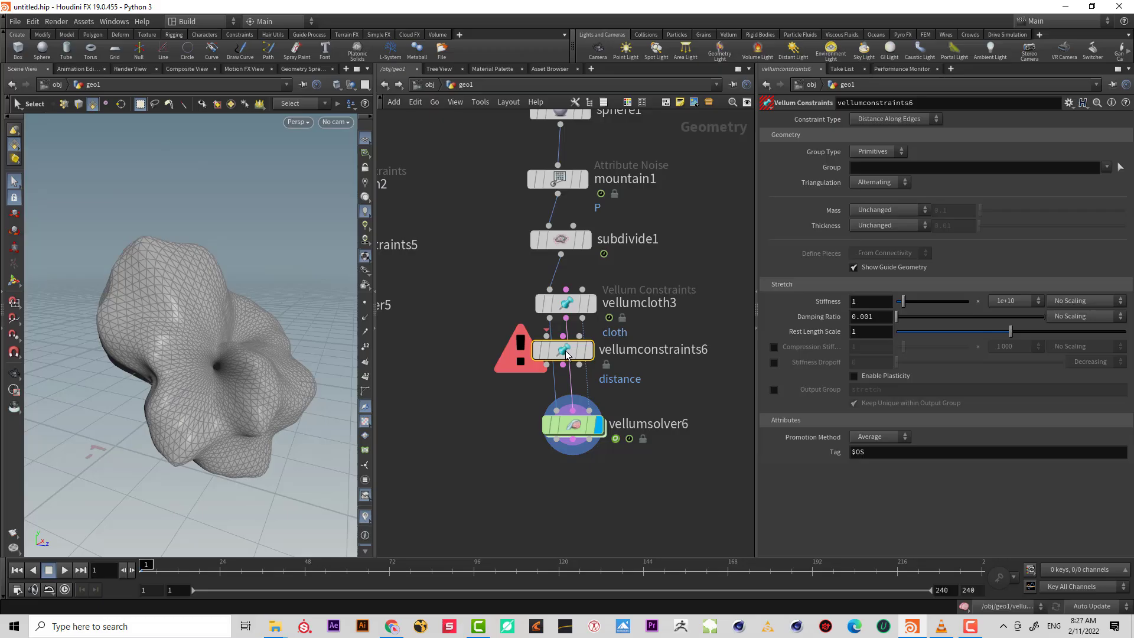
- Set the new constraint node's type to Pin to Target and its pin type to Soft
click(871, 119)
click(917, 202)
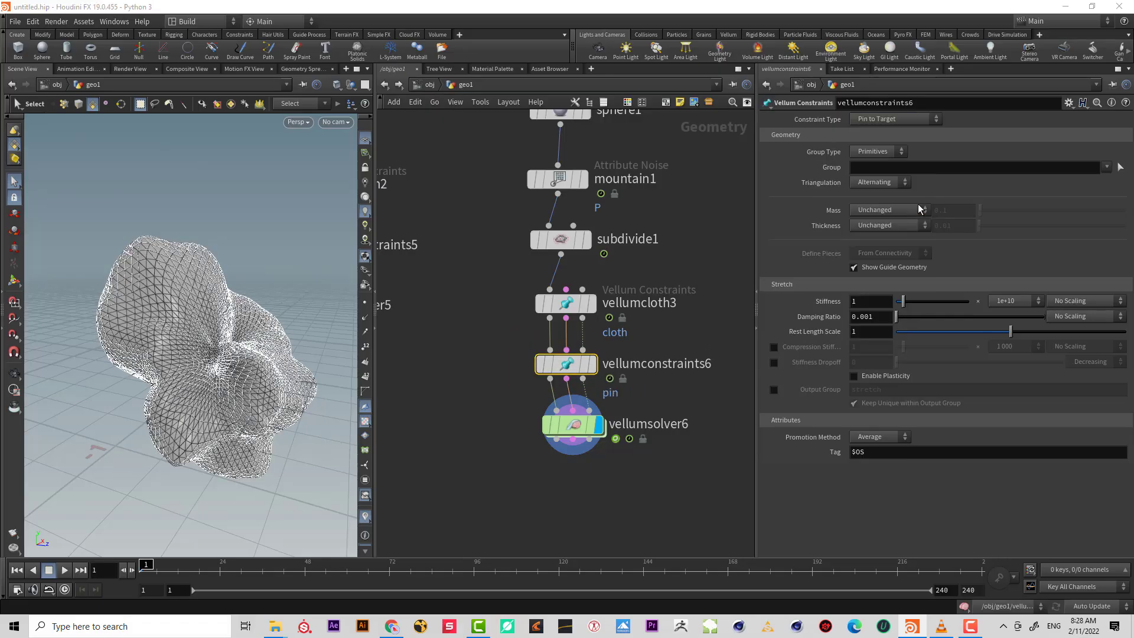
click(875, 287)
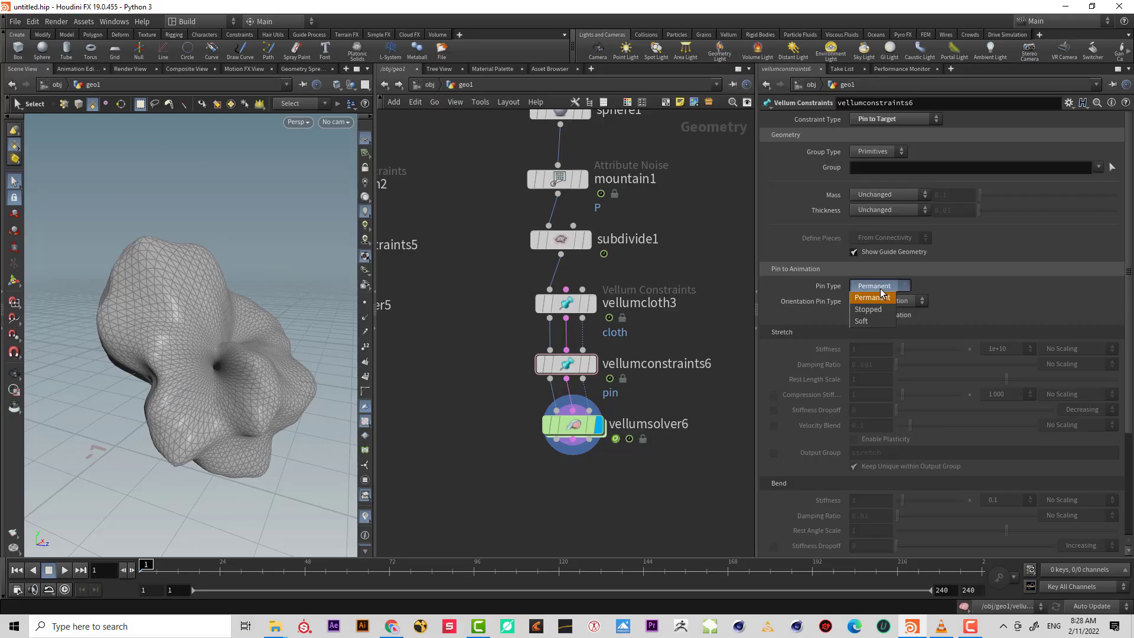
click(862, 322)
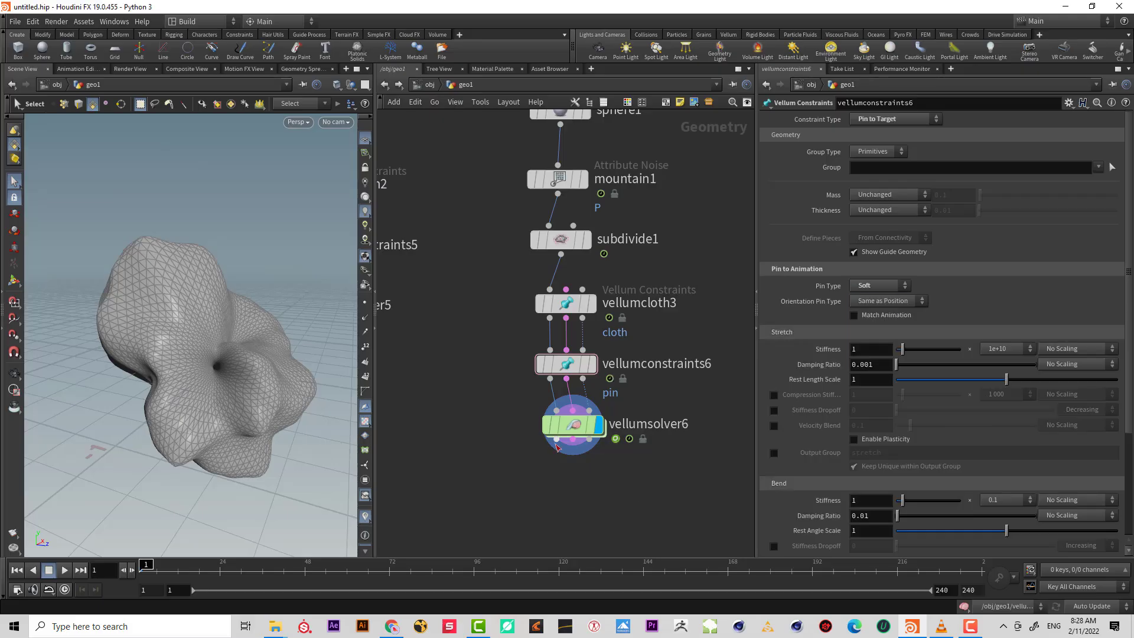
- Move the solver node lower, stop the test playback, and enable Match Animation on the pin constraint
drag(573, 437, 573, 468)
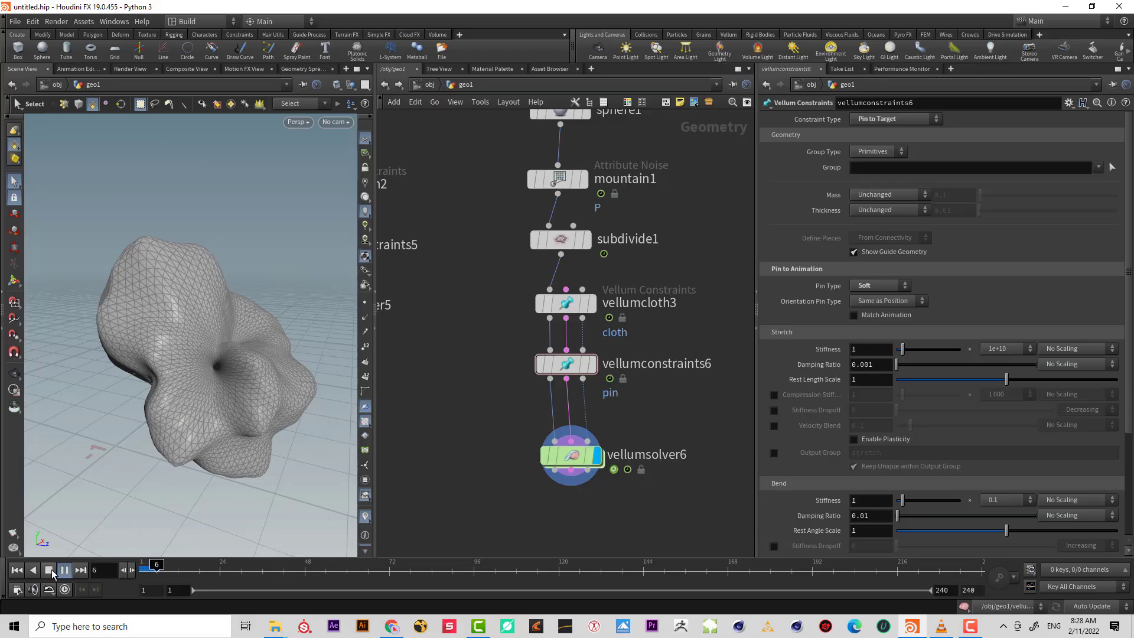
click(48, 571)
click(899, 316)
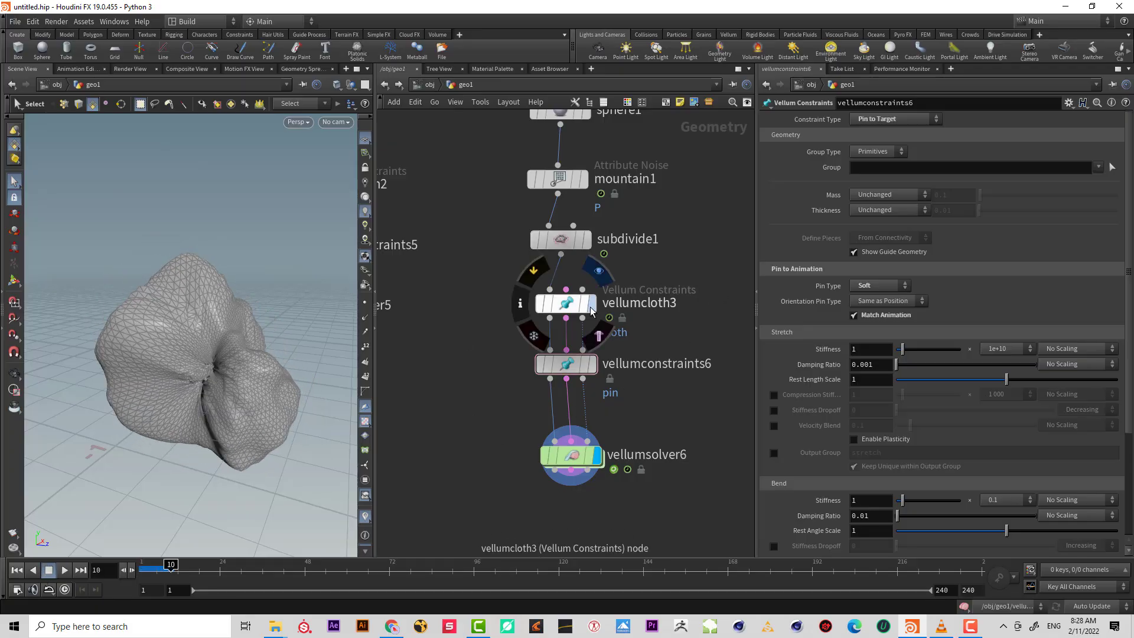
- Compare the subdivided animated mesh with the simulated one by switching the display from the subdivide node back to the solver
click(586, 239)
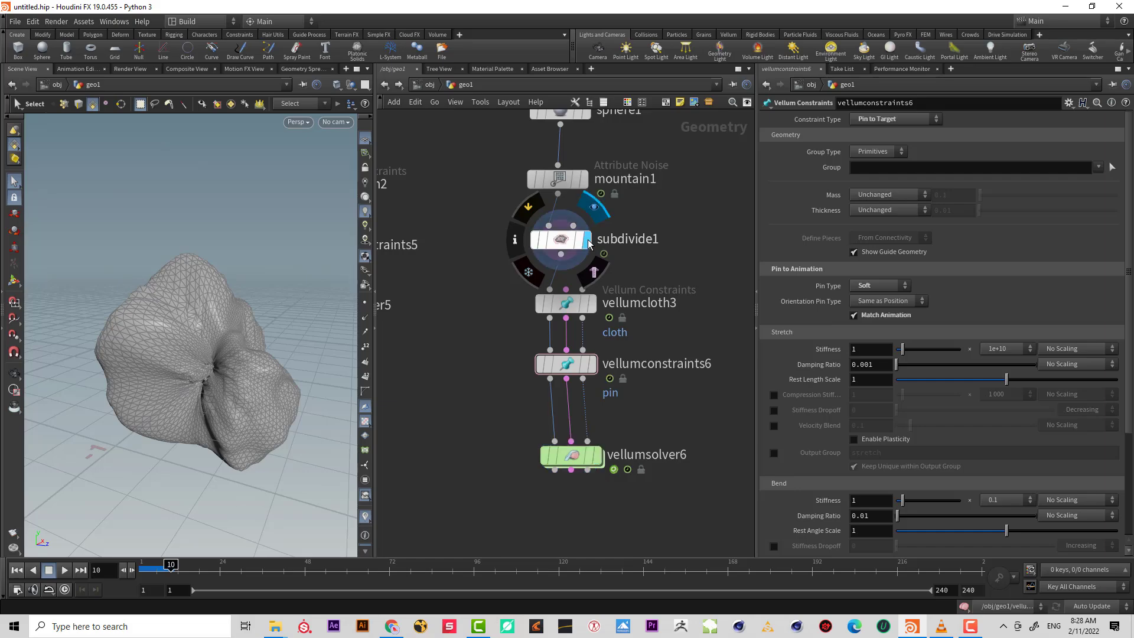
click(598, 455)
alt+right_drag(237, 362, 306, 314)
alt+drag(306, 314, 196, 381)
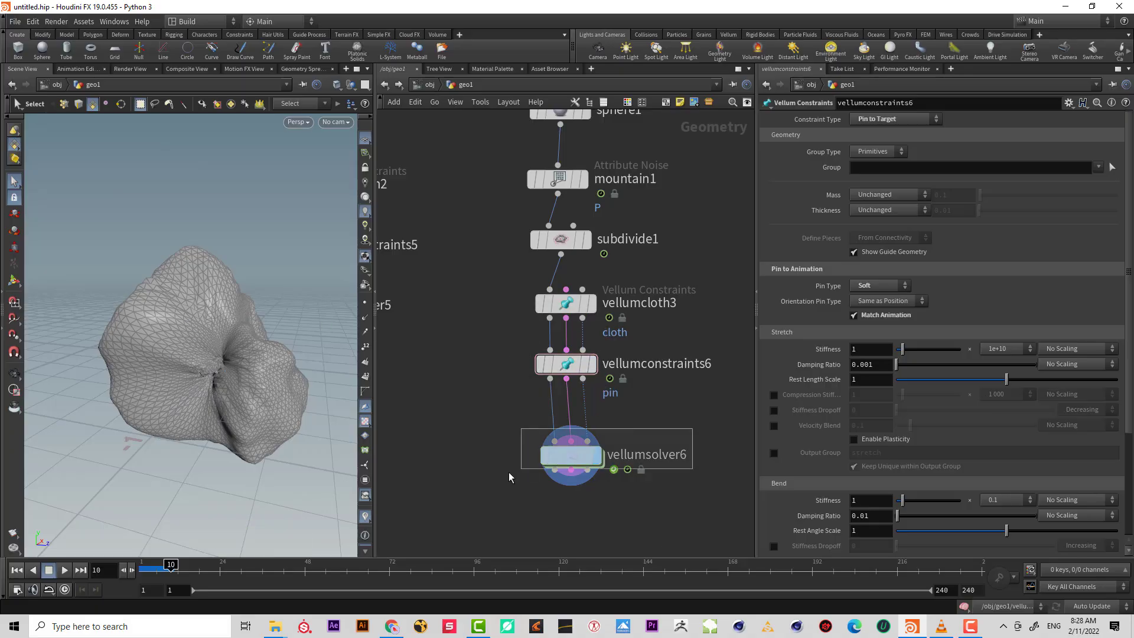
- Set the pin constraint's stretch stiffness multiplier to 1
drag(693, 428, 496, 332)
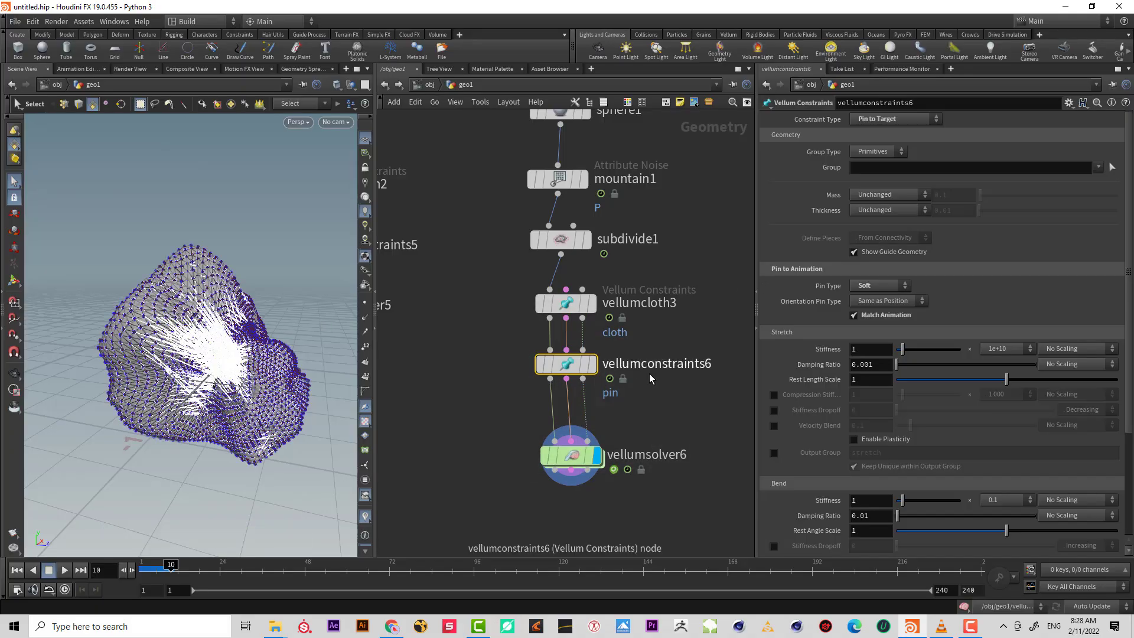
click(1008, 349)
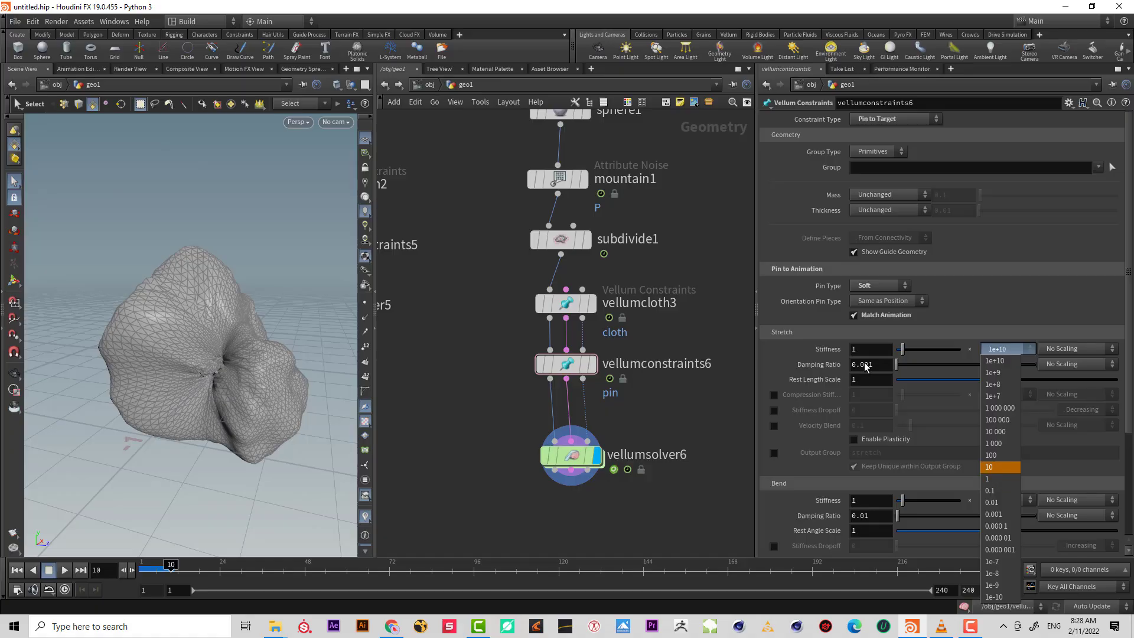
click(1004, 478)
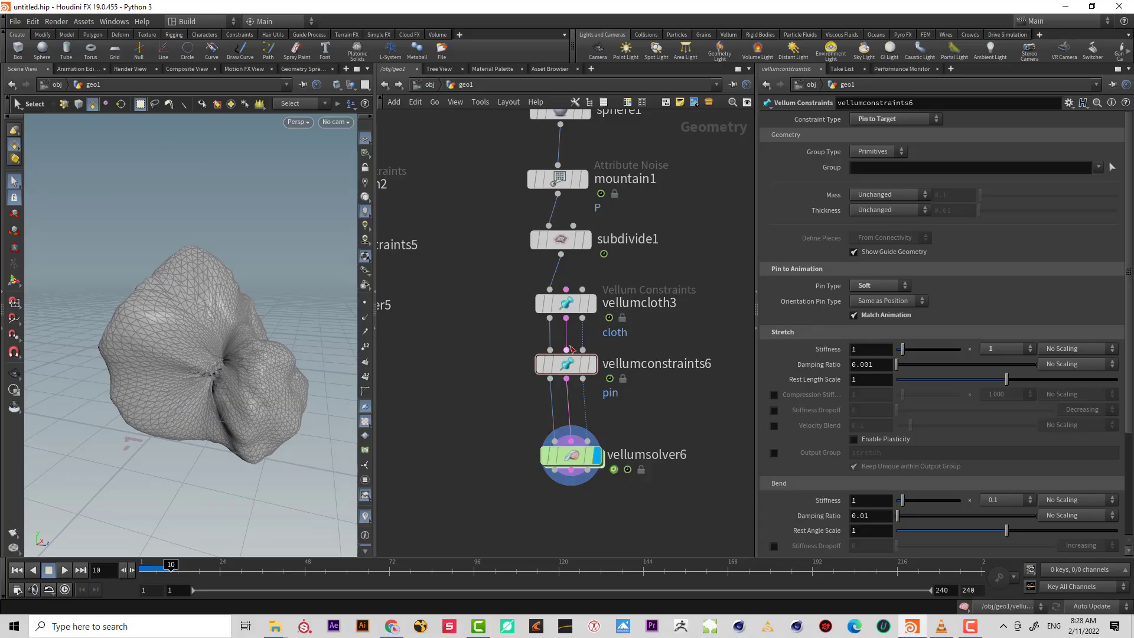
middle_drag(563, 387, 553, 403)
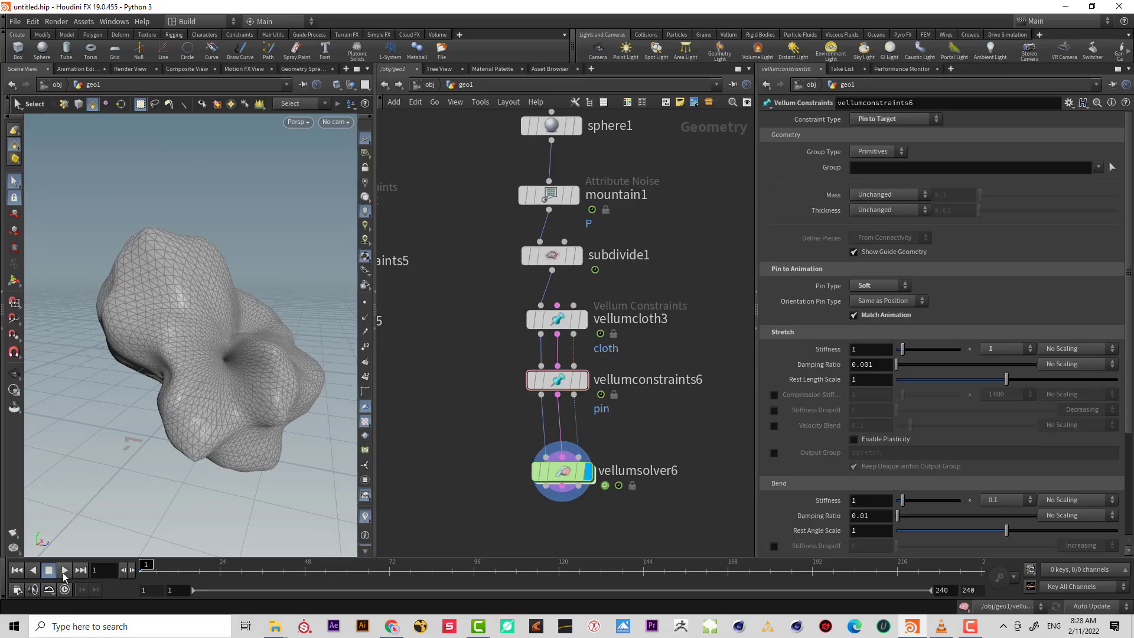
- Play and stop the simulation, then compare the subdivide1 mesh with the vellumsolver6 result at the same frame
click(63, 572)
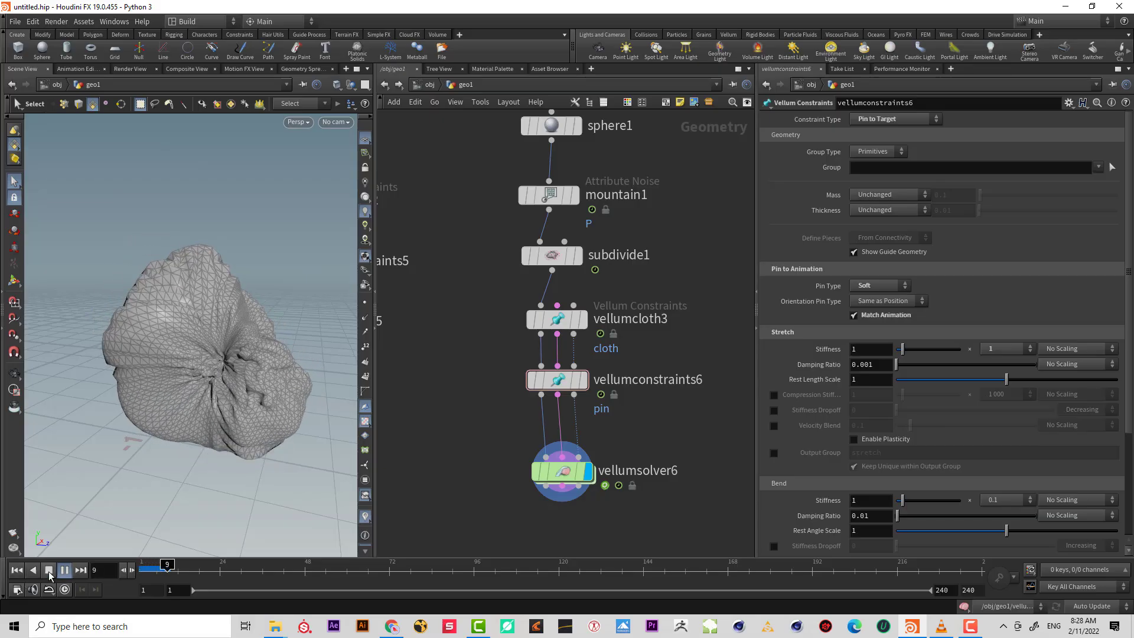
click(49, 572)
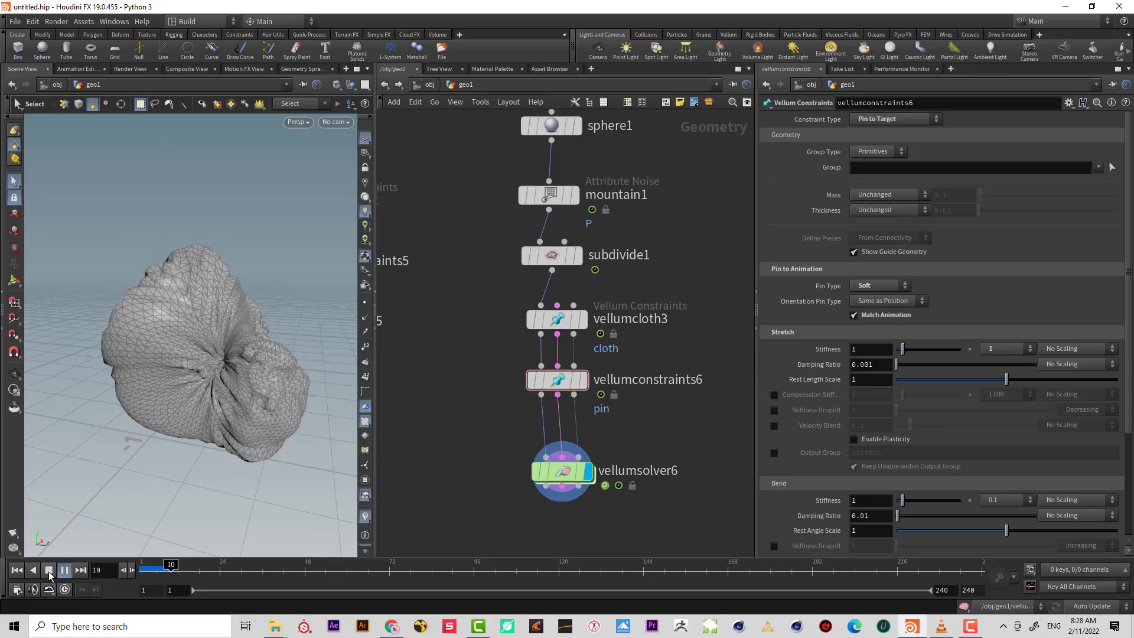
click(583, 258)
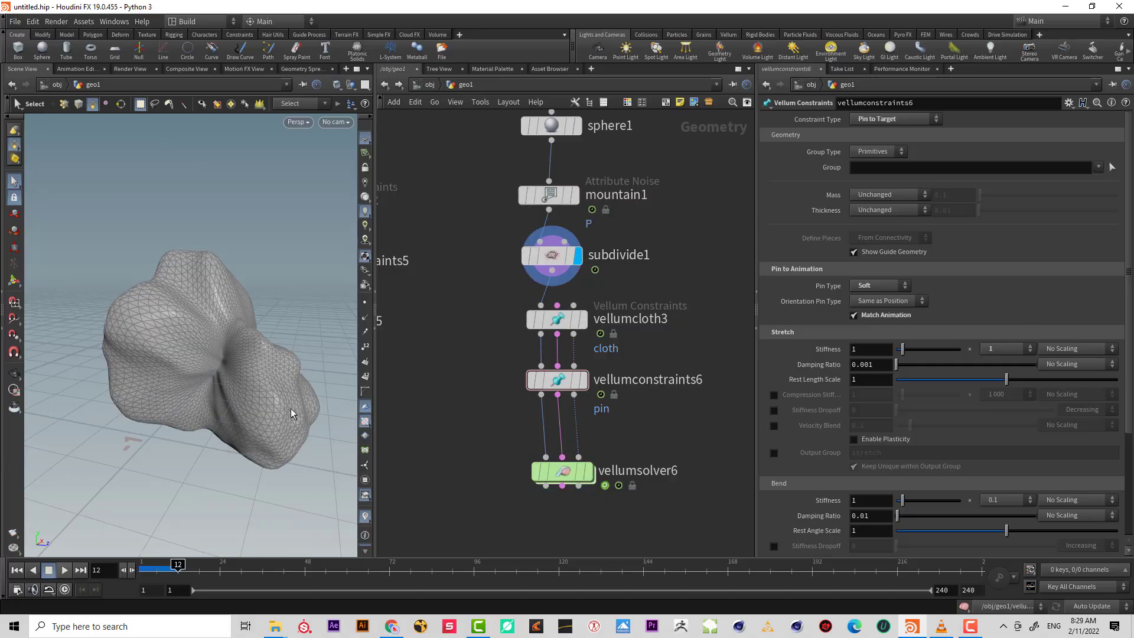
click(588, 471)
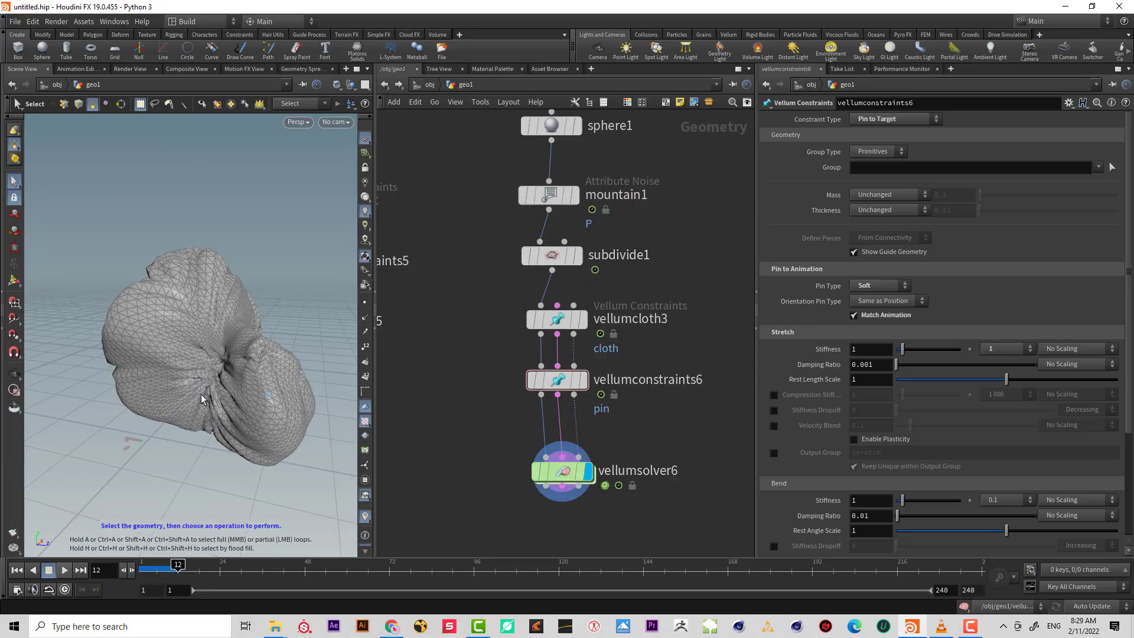
key(Escape)
drag(201, 393, 223, 348)
- Return to frame 1 and set the pin constraint's stretch stiffness multiplier to 0.1
drag(158, 568, 140, 569)
click(991, 348)
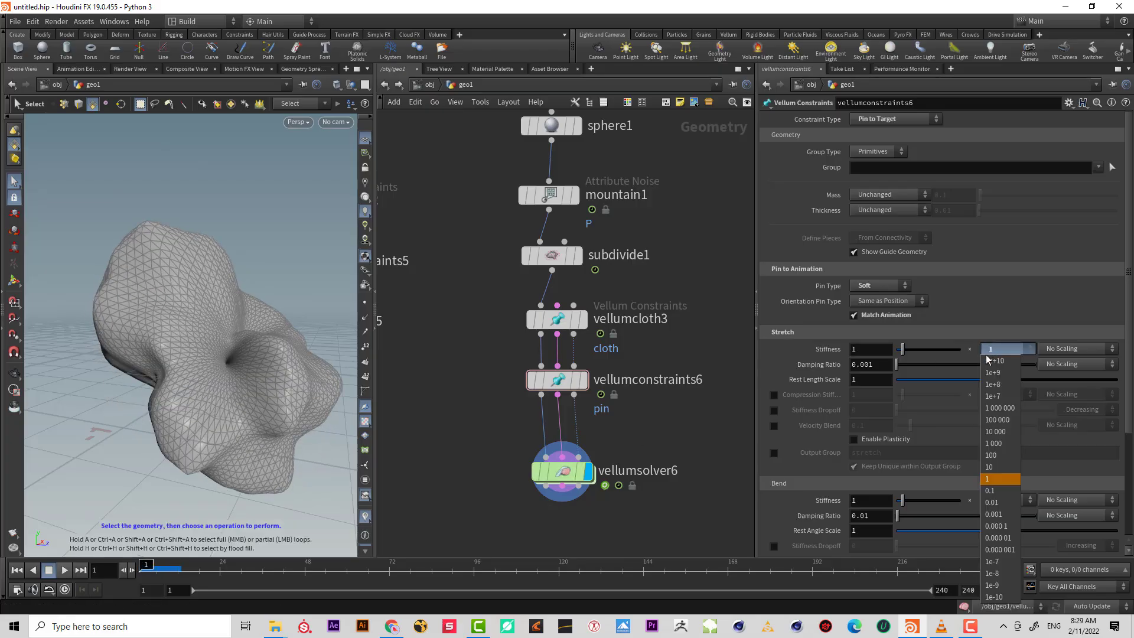
click(992, 491)
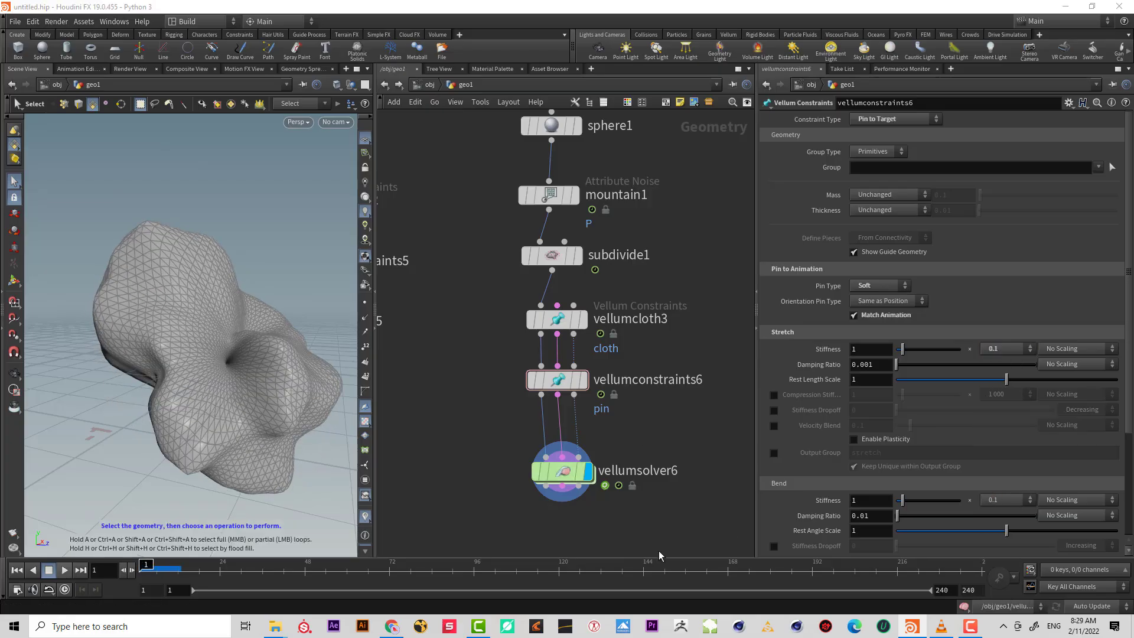
- Run the softer-pinned simulation to about frame 36 and check its cloth against the subdivide1 animation
click(66, 570)
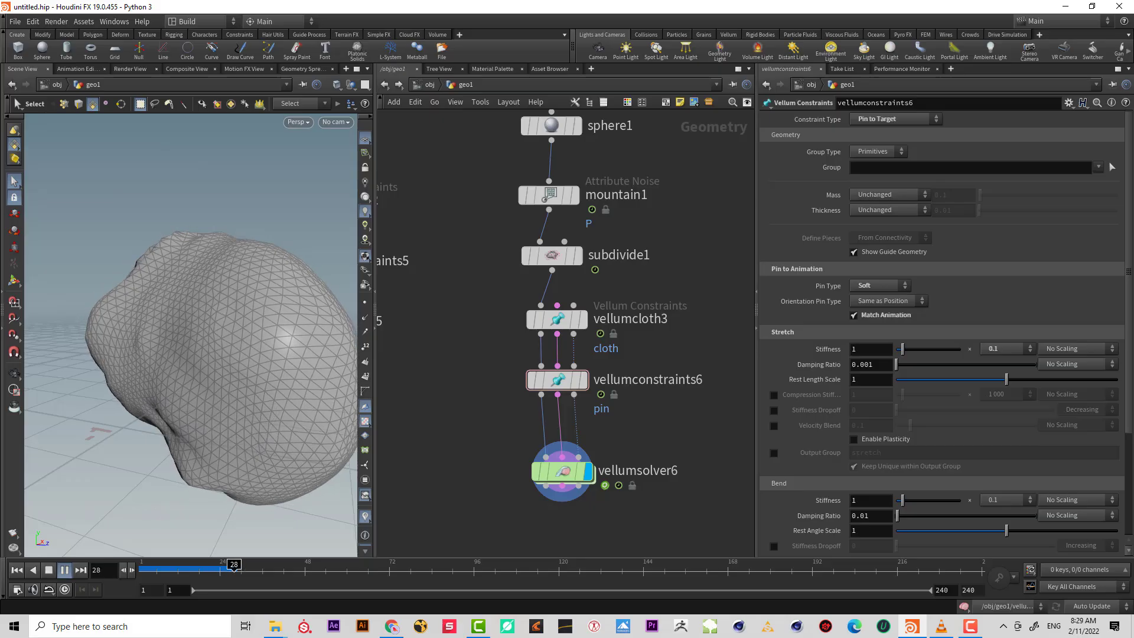
click(49, 571)
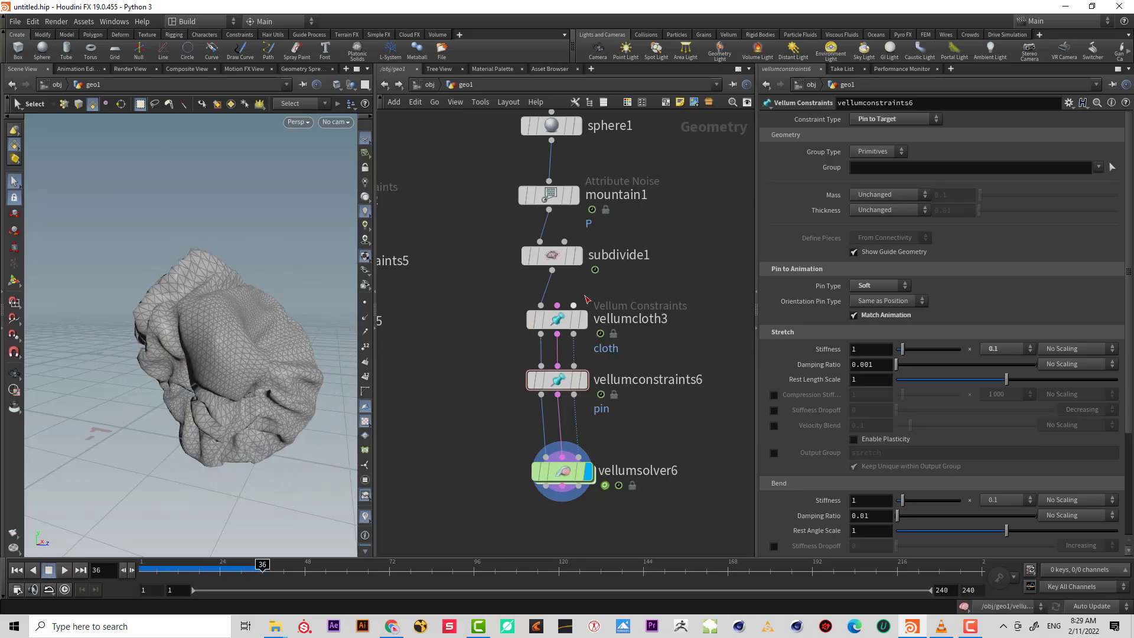
click(577, 255)
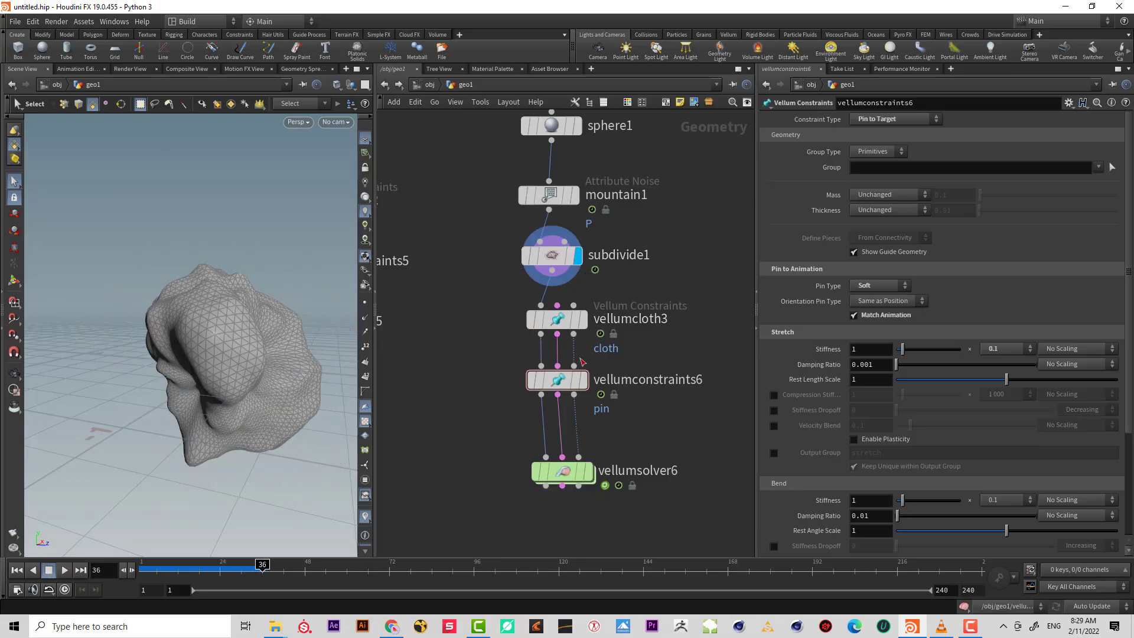
click(588, 470)
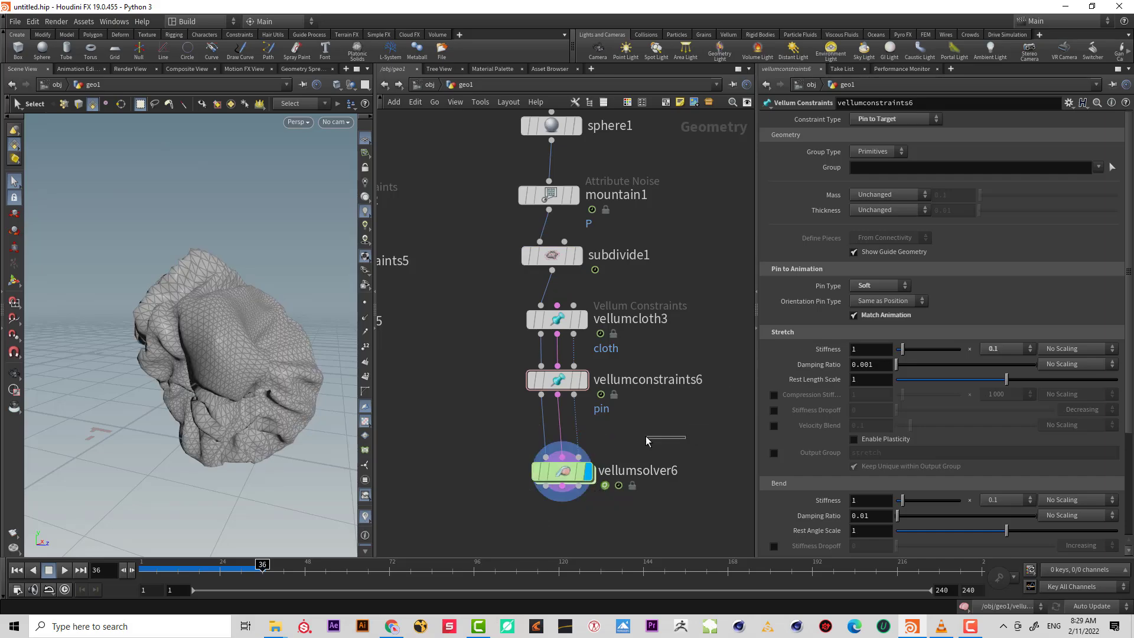
- Turn on the Pin to Target constraint visualization on the Vellum solver
click(553, 479)
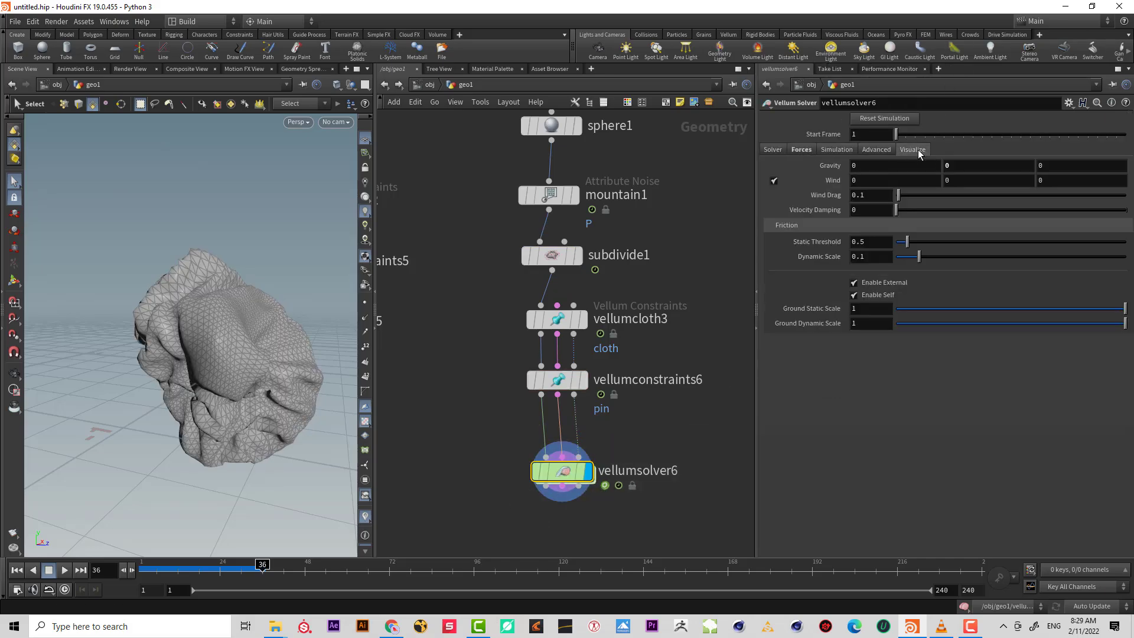
click(913, 150)
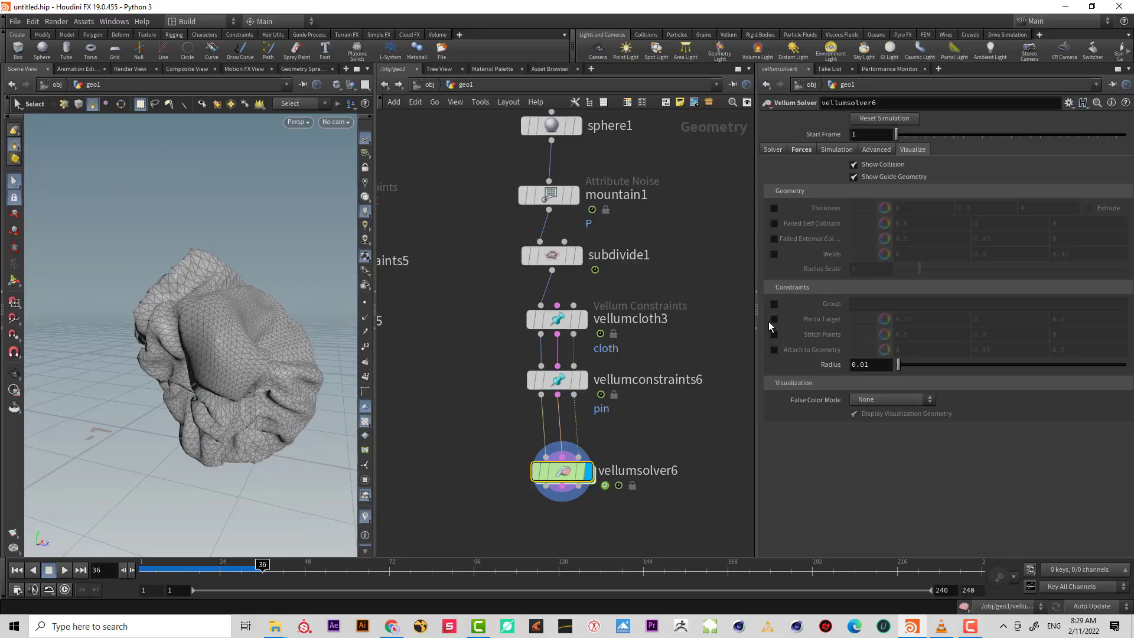
click(775, 319)
- Play the simulation from the start and examine the pin constraint guides up close at several frames
drag(165, 570, 141, 570)
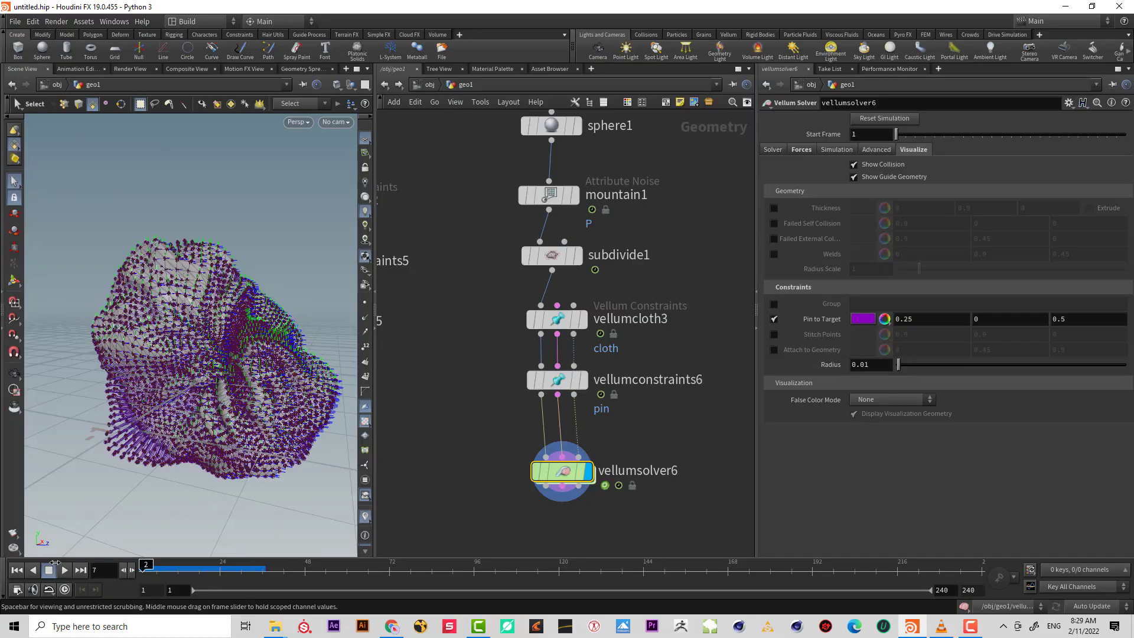
click(64, 571)
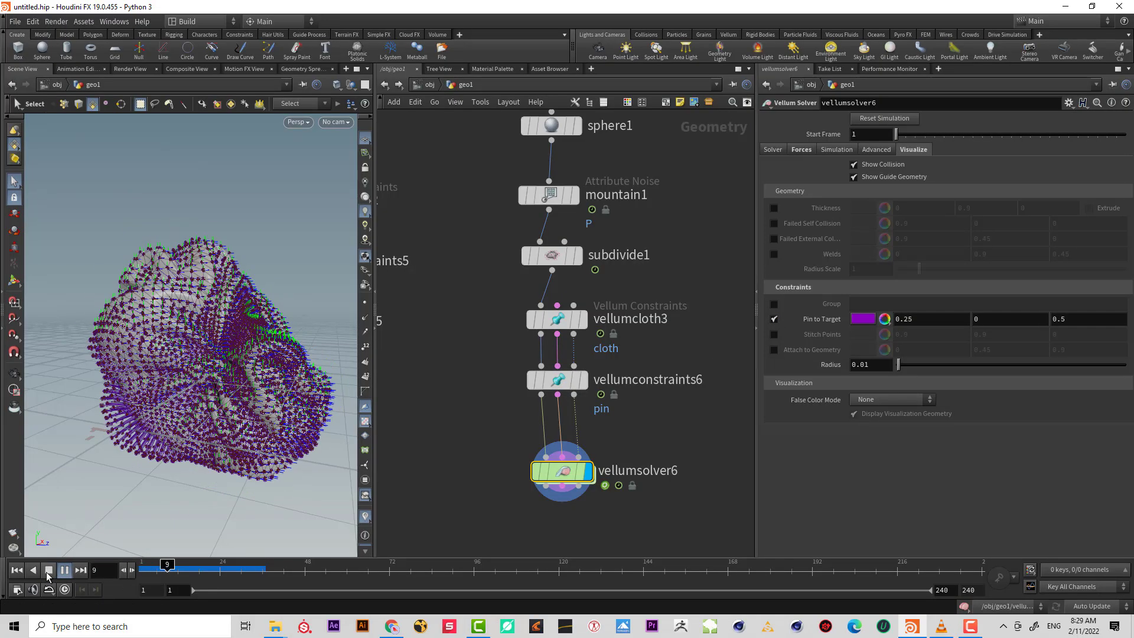
click(49, 570)
key(Escape)
right_drag(167, 333, 262, 253)
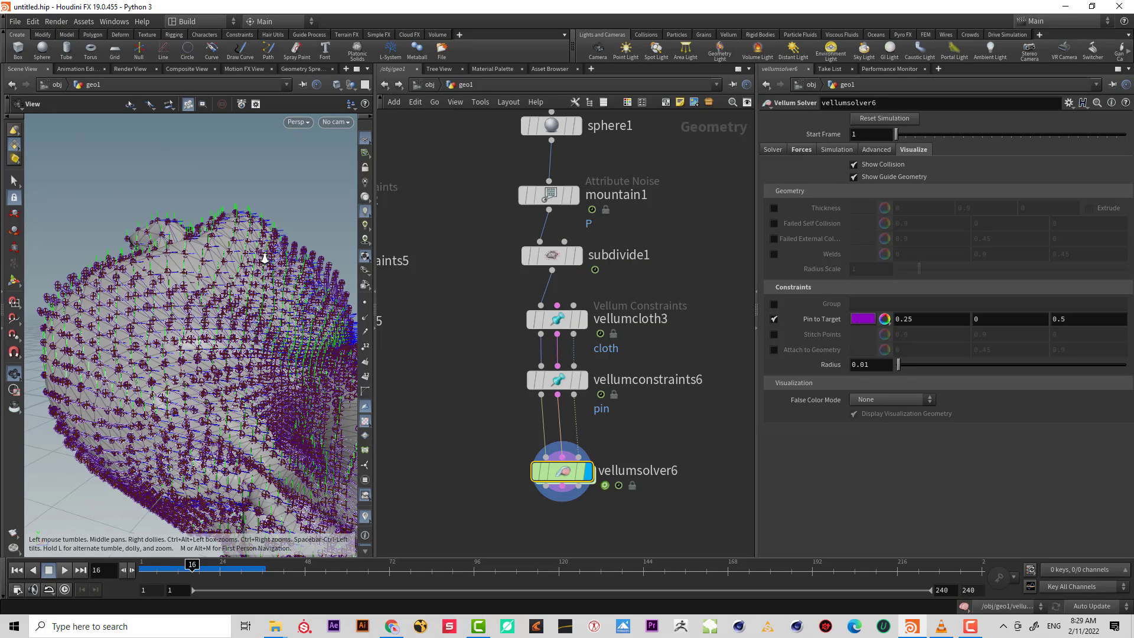
drag(262, 253, 112, 281)
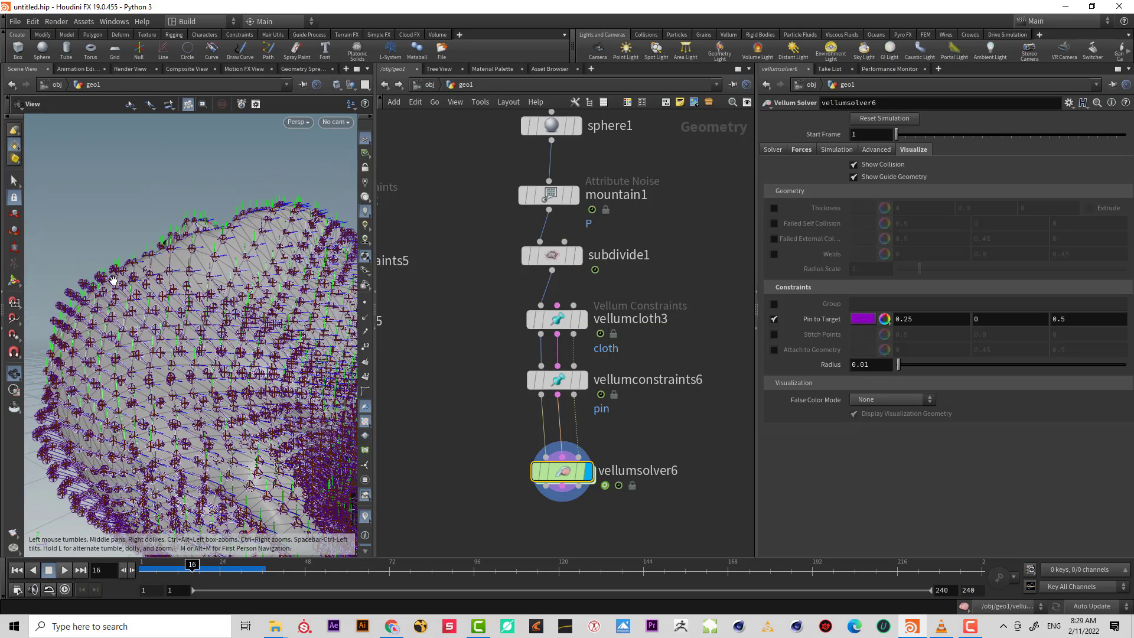
key(s)
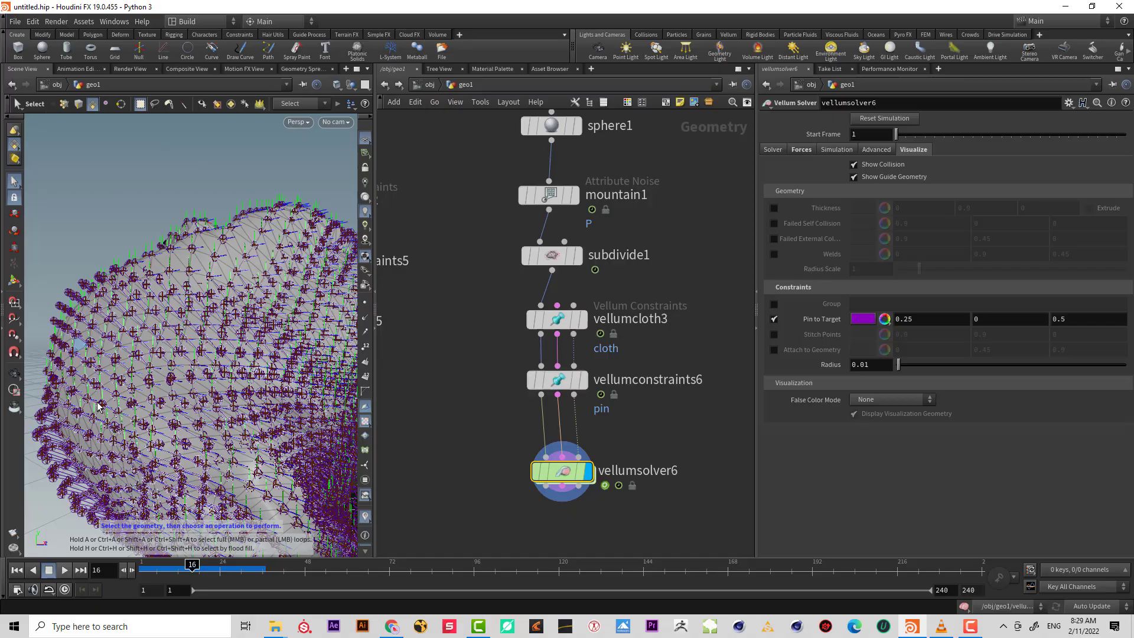
click(64, 571)
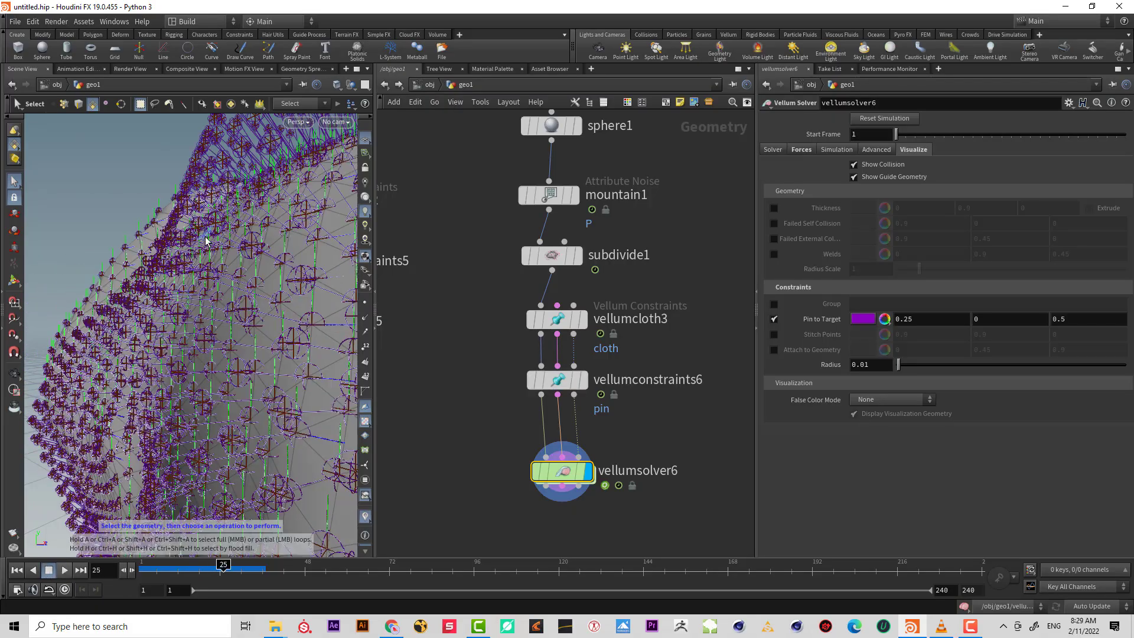
alt+right_drag(204, 232, 179, 285)
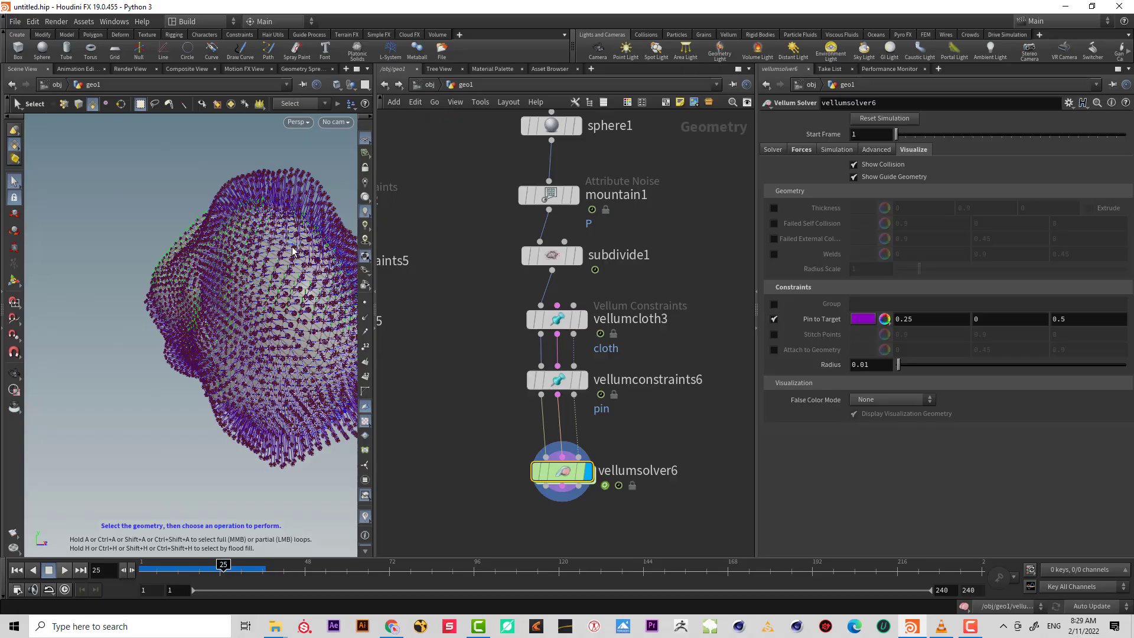
- Return to the first frame and turn off the solver's Pin to Target visualization
click(15, 574)
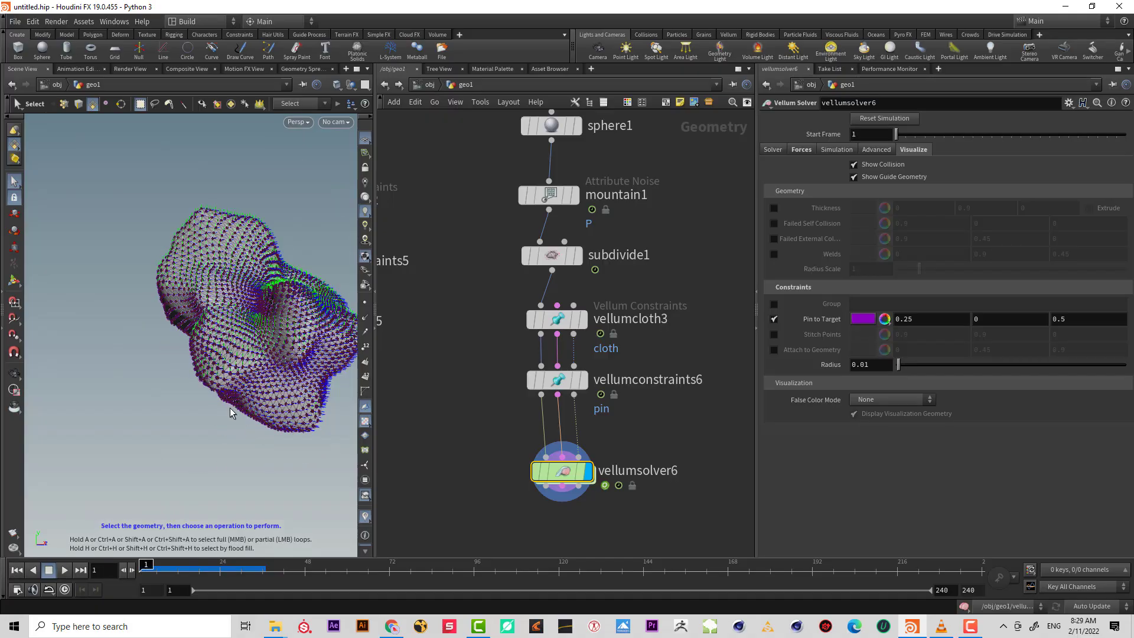
alt+right_click(233, 342)
click(794, 328)
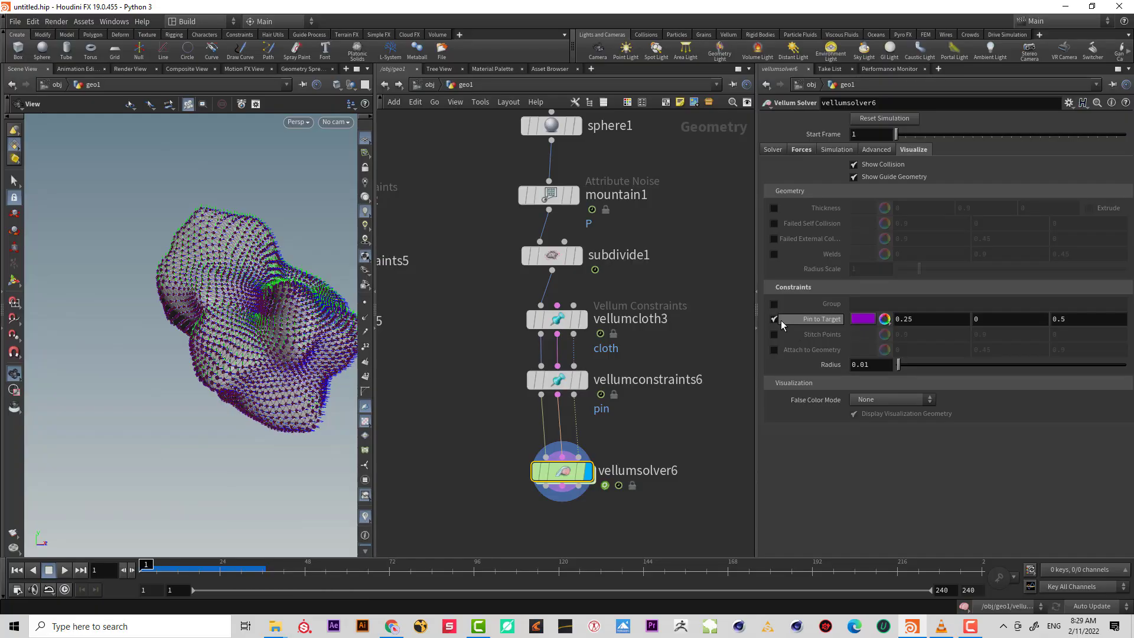
click(775, 319)
alt+middle_drag(290, 354, 243, 362)
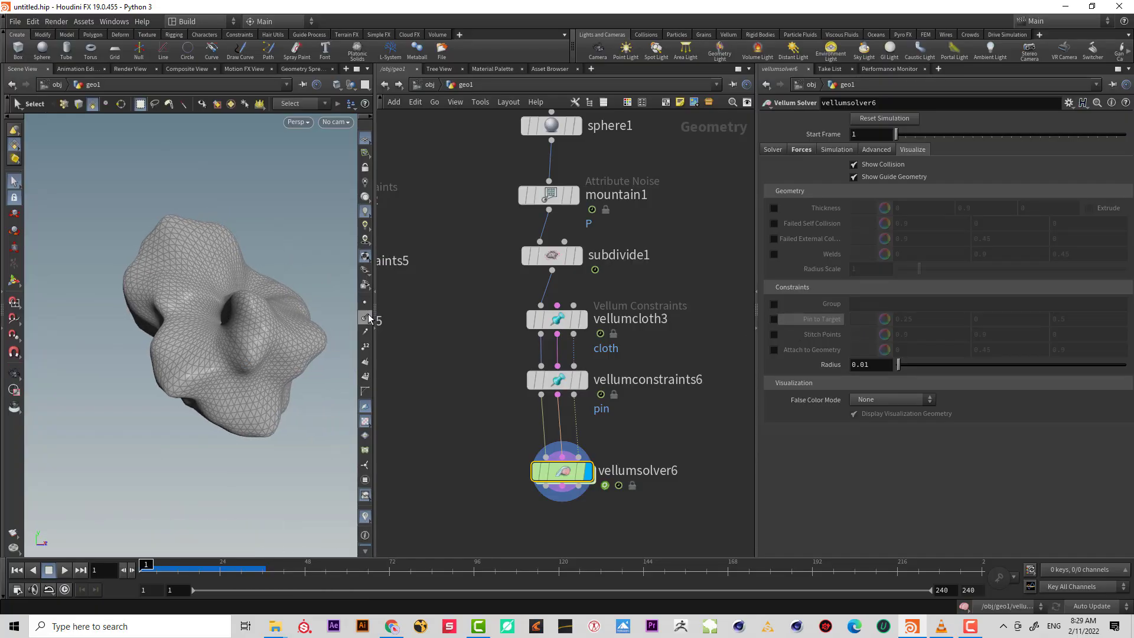
alt+drag(244, 312, 271, 329)
- Inside the Vellum solver, re-enable the bypassed popforce1 node and review its force and noise amplitude
double_click(572, 477)
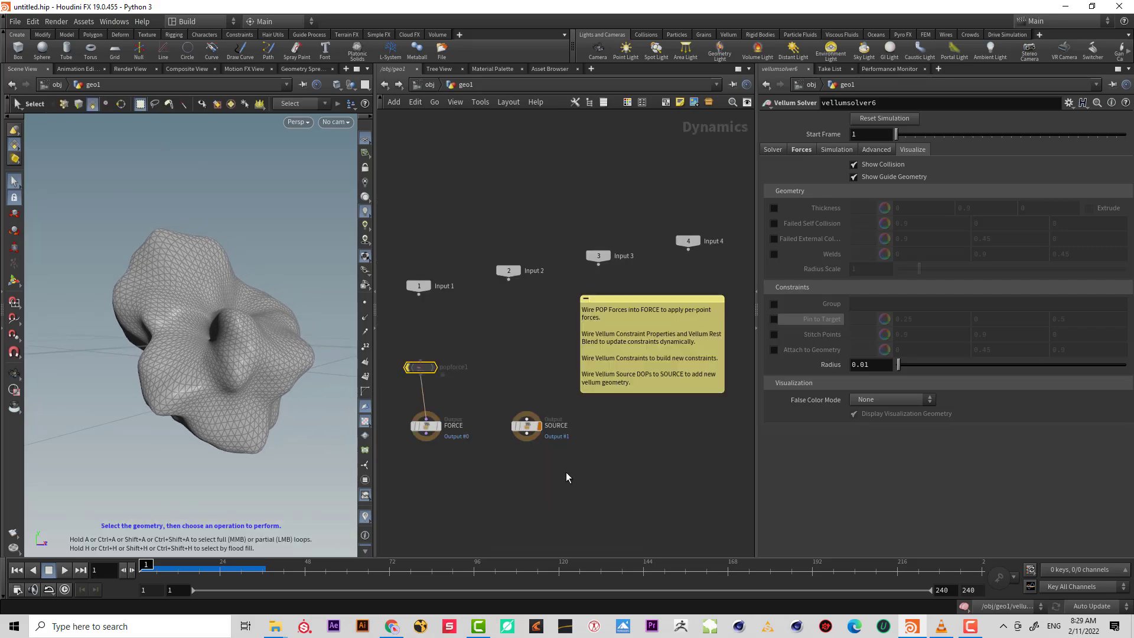
click(433, 367)
drag(388, 390, 387, 391)
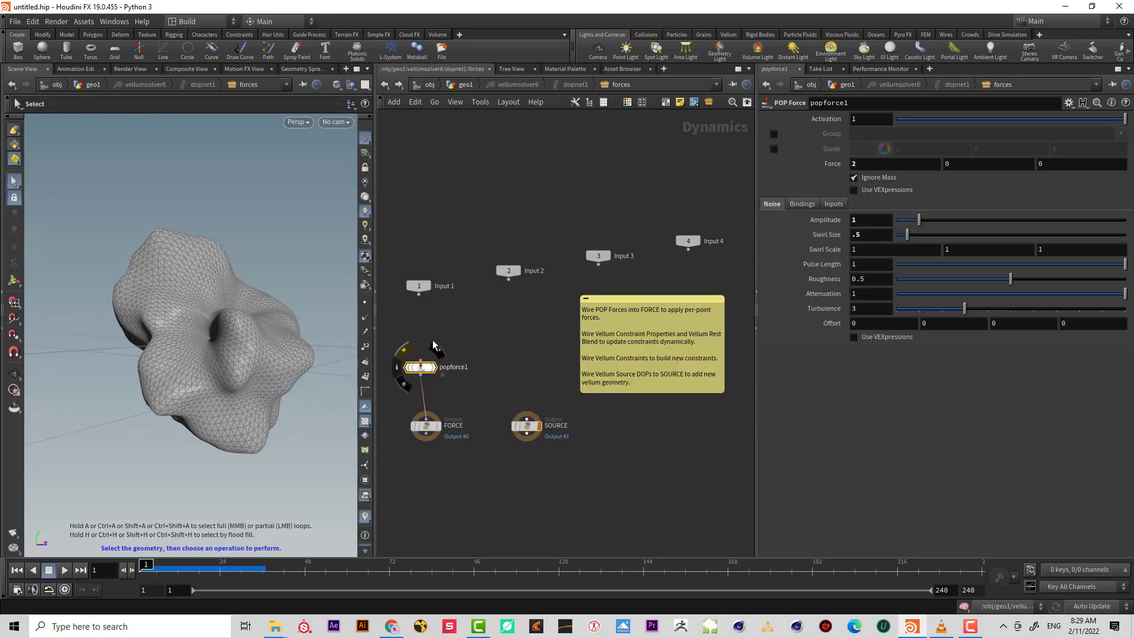
drag(466, 340, 439, 354)
click(860, 166)
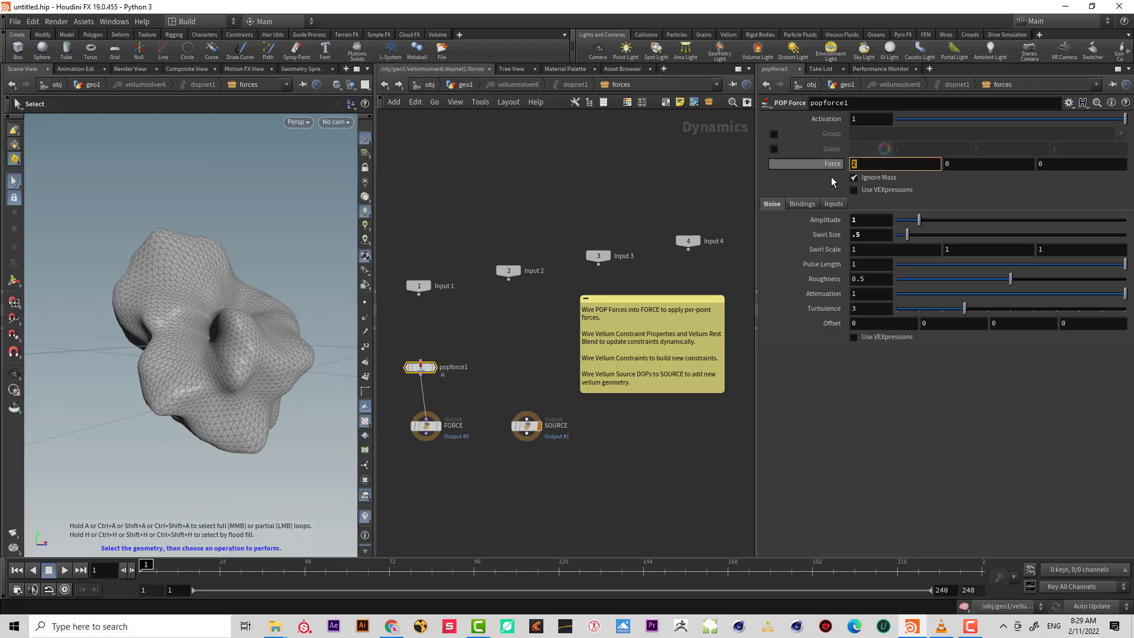
click(871, 222)
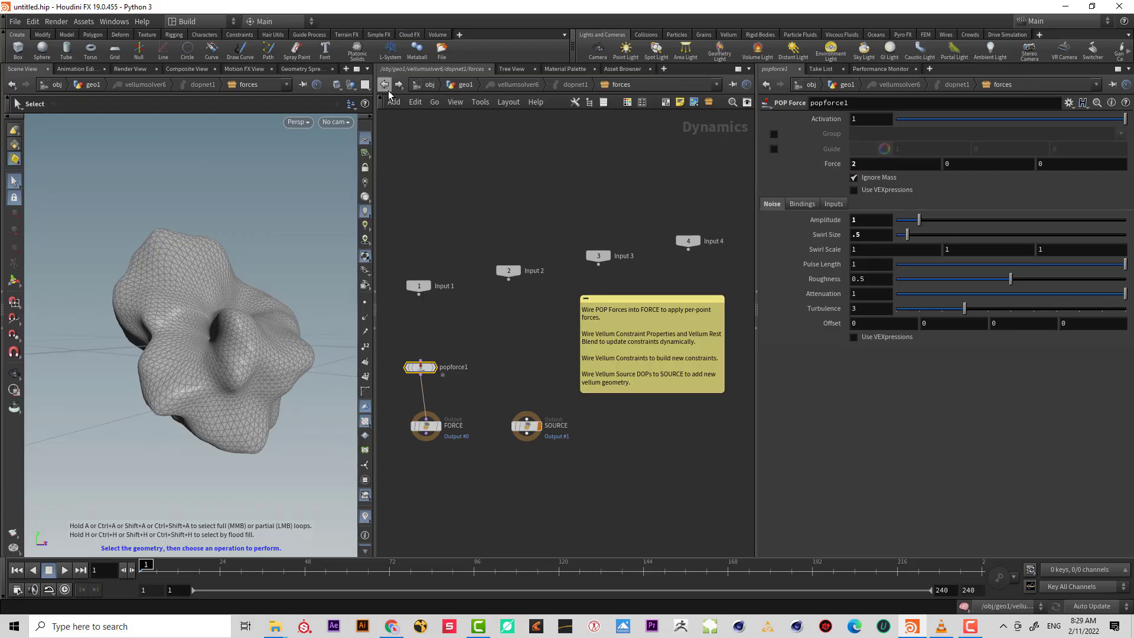
- Return to the geometry network, play the simulation with the POP force to about frame 18, and inspect the cloth folds from several angles
click(385, 87)
click(65, 571)
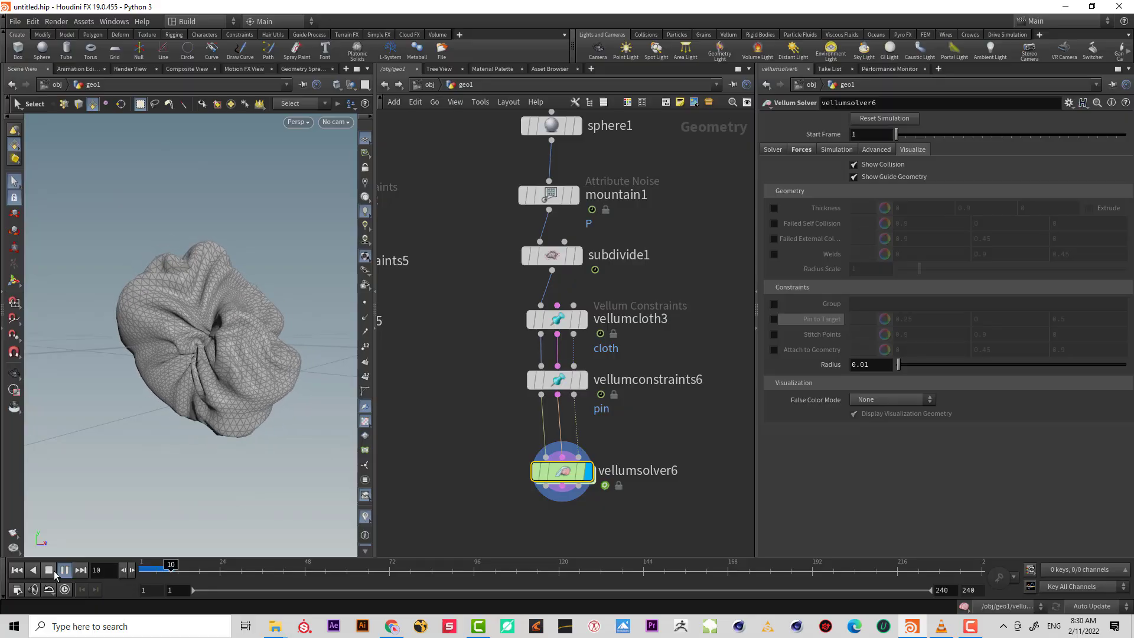
click(53, 570)
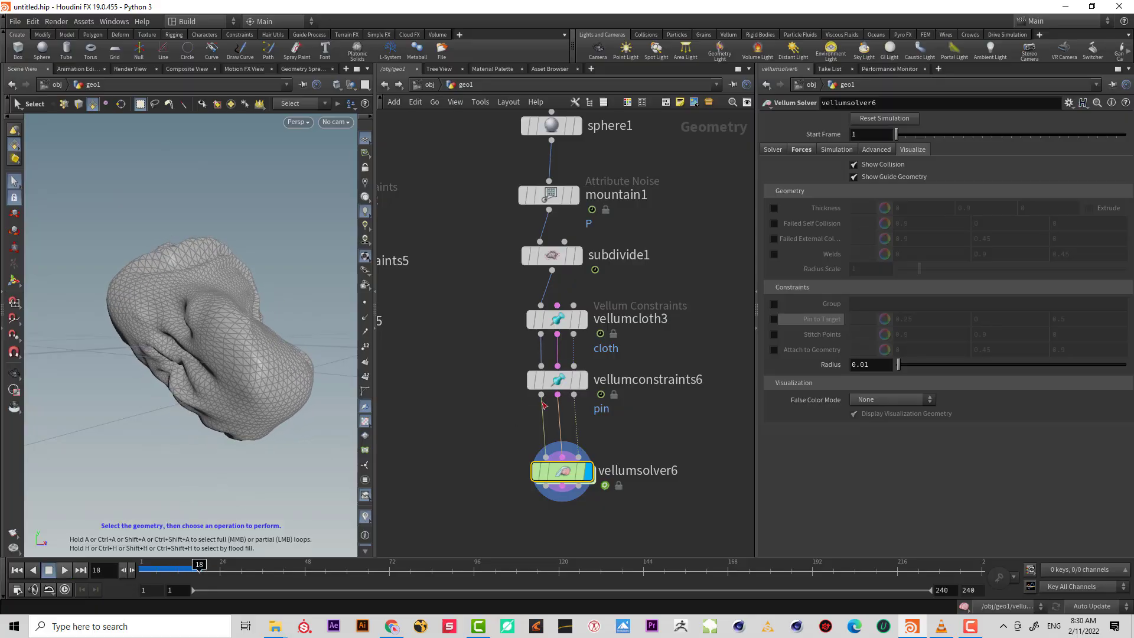
middle_drag(734, 276, 679, 321)
right_drag(679, 322, 657, 330)
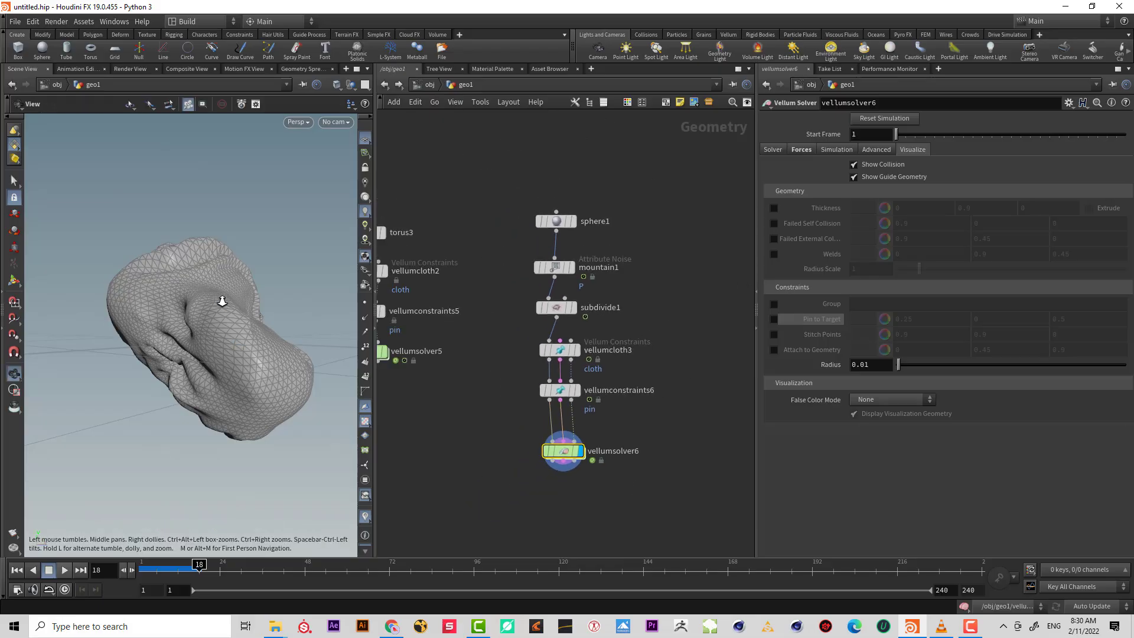
alt+right_drag(220, 298, 210, 315)
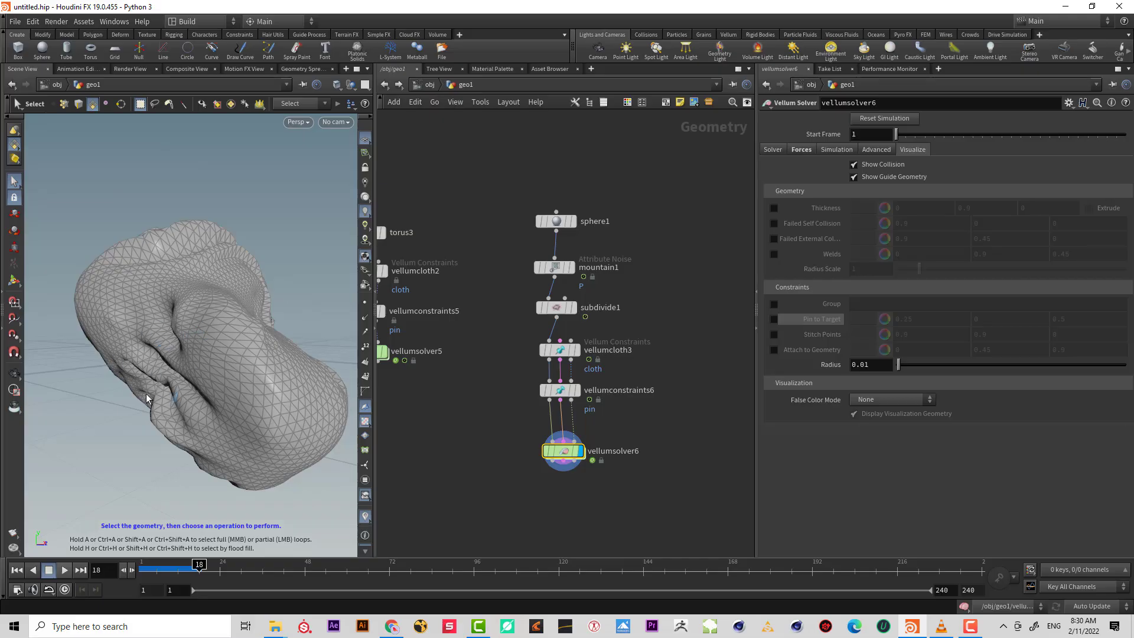
key(alt)
drag(213, 345, 104, 344)
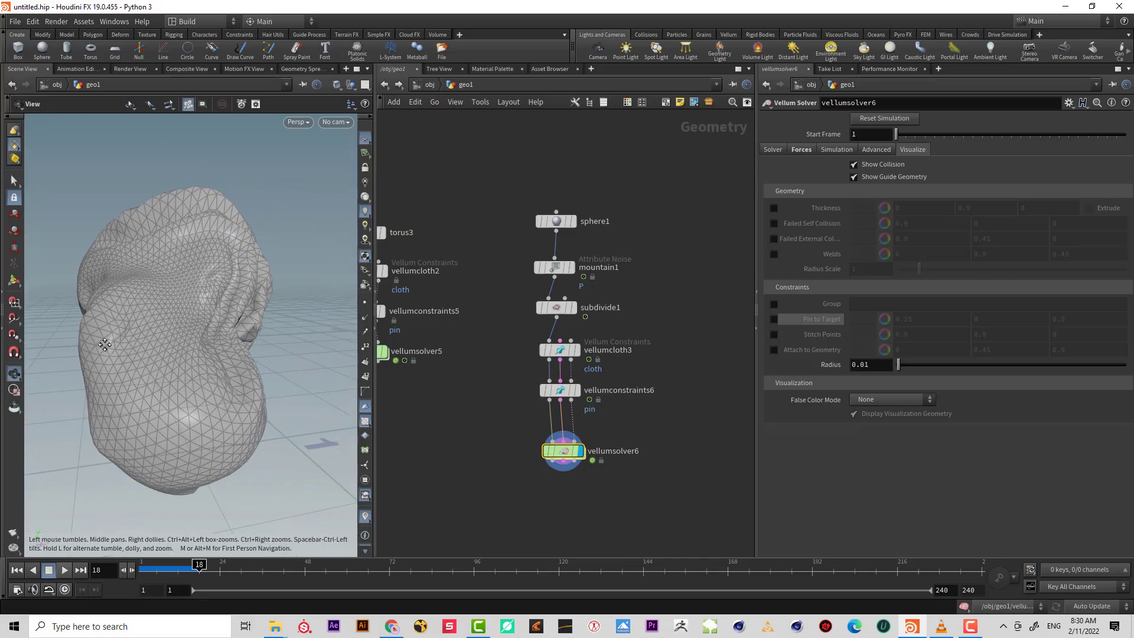
- Review the settings of mountain1 and the vellumconstraints6 pin node, and view the simulated cloth from another angle
drag(477, 255, 476, 256)
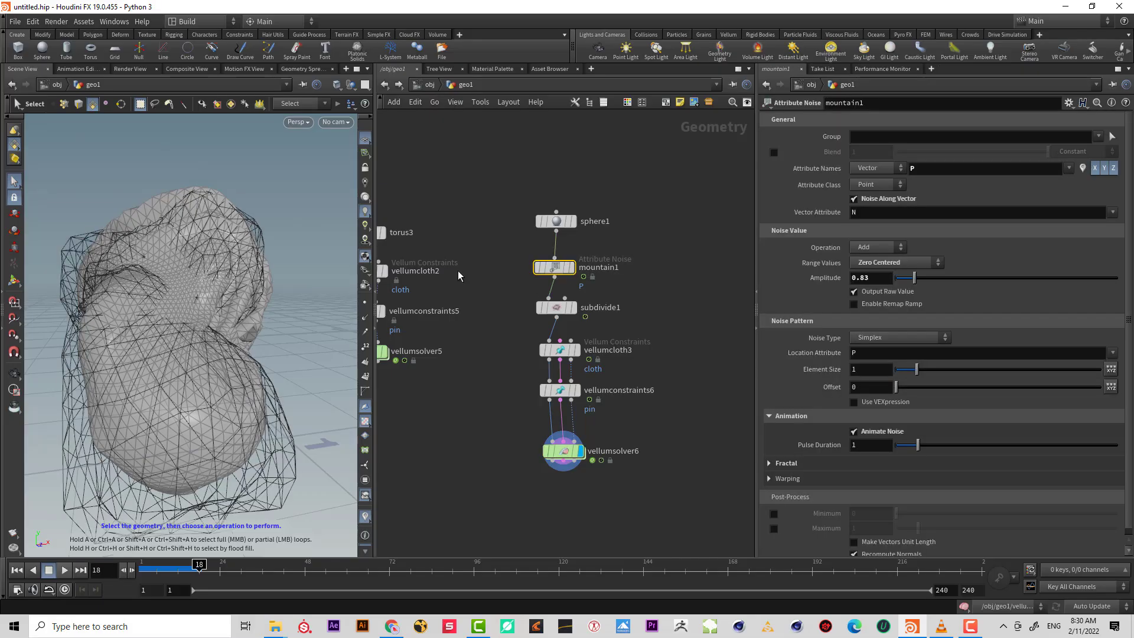
drag(708, 372, 553, 415)
click(706, 348)
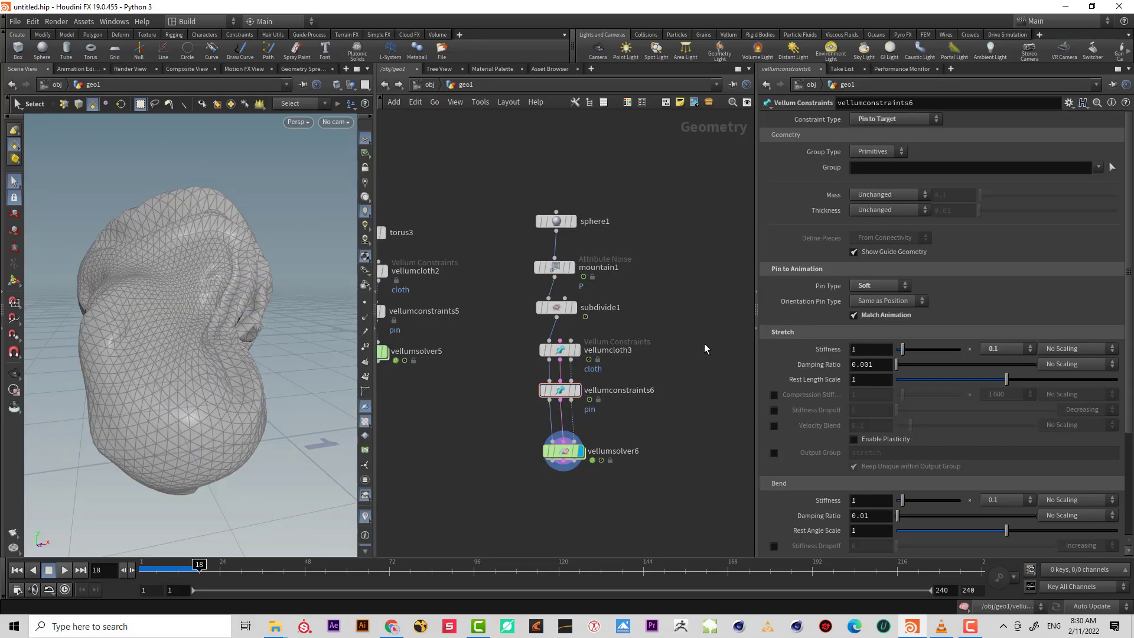
alt+drag(283, 359, 197, 252)
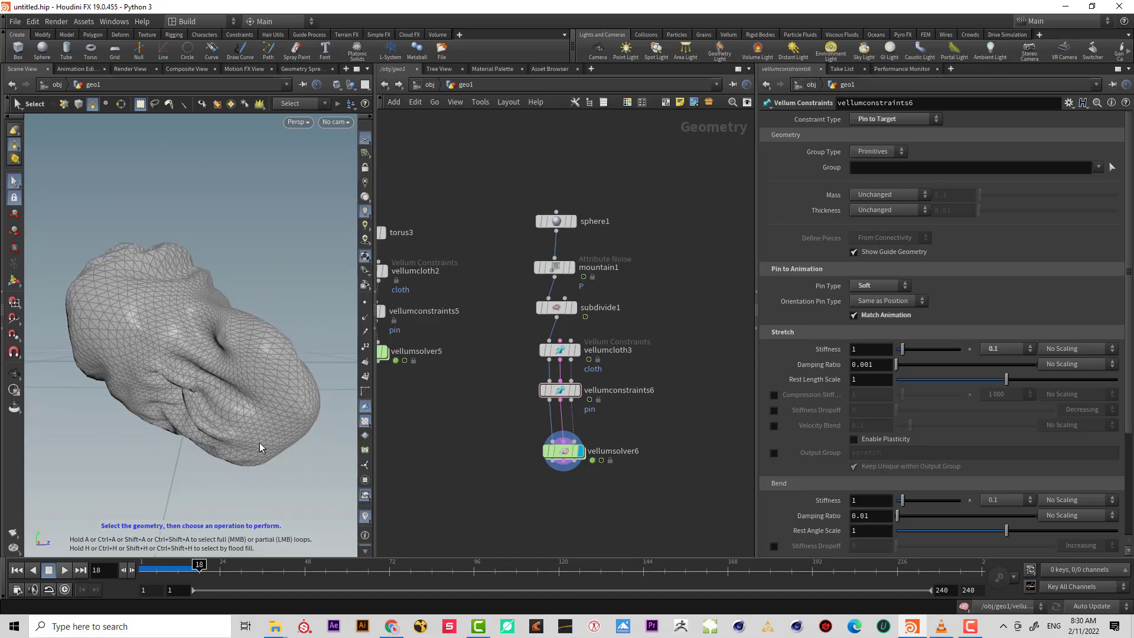
drag(466, 374, 719, 423)
click(633, 430)
scroll(680, 414, up, 3)
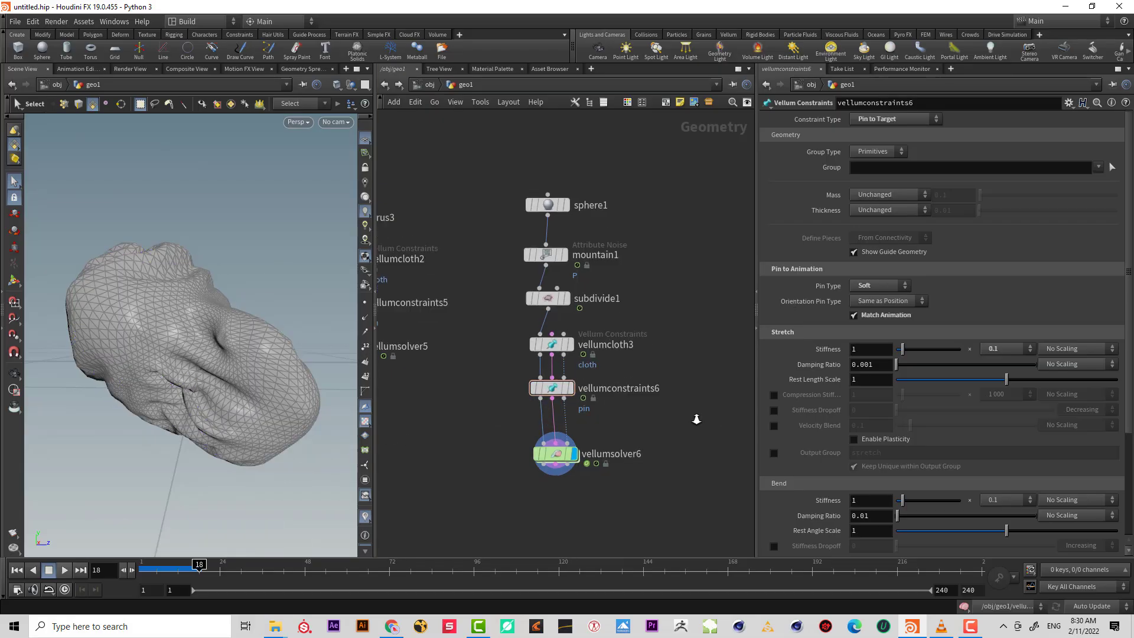
- Set the Stretch Stiffness of vellumconstraints6 to Scale by Attribute and select its attribute name, stretchstiffness
drag(663, 414, 452, 371)
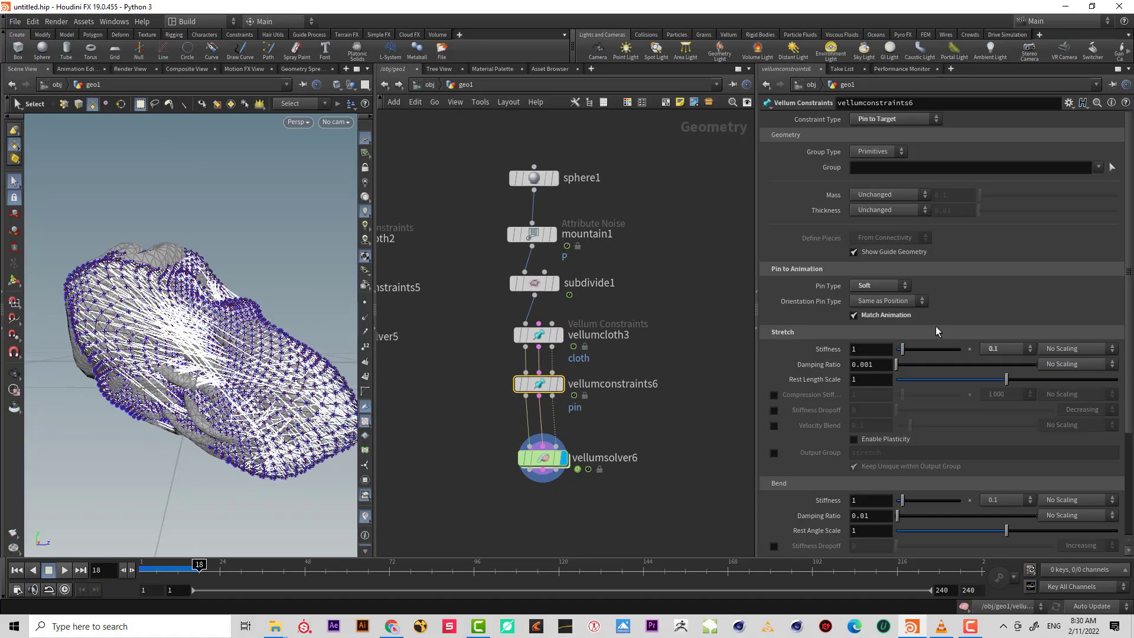
click(1074, 349)
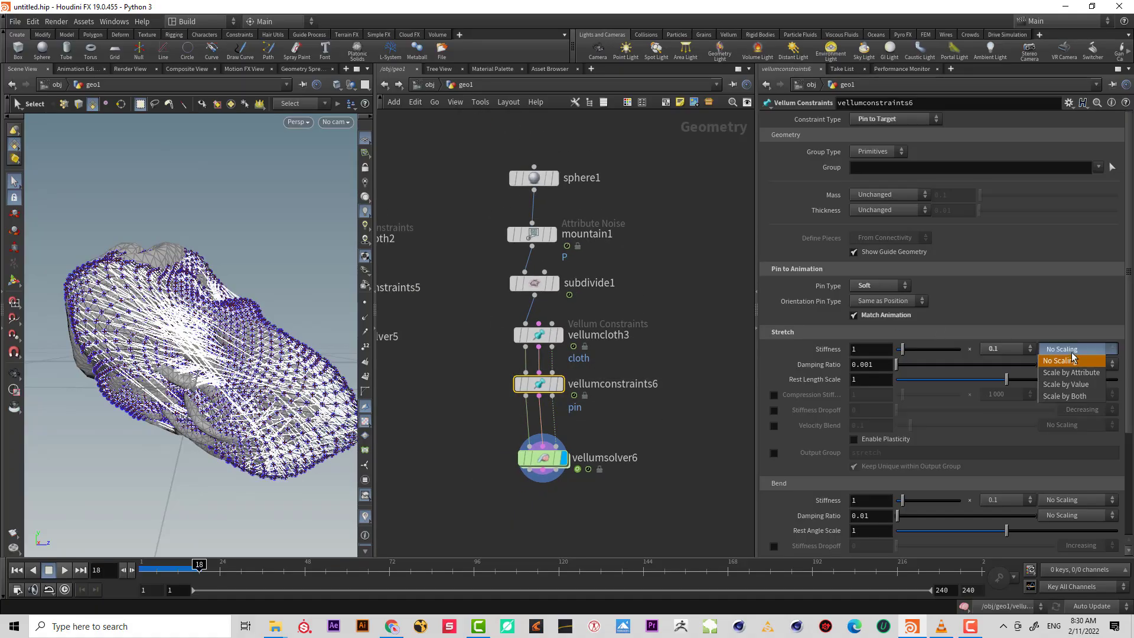
click(1093, 374)
drag(920, 367, 721, 360)
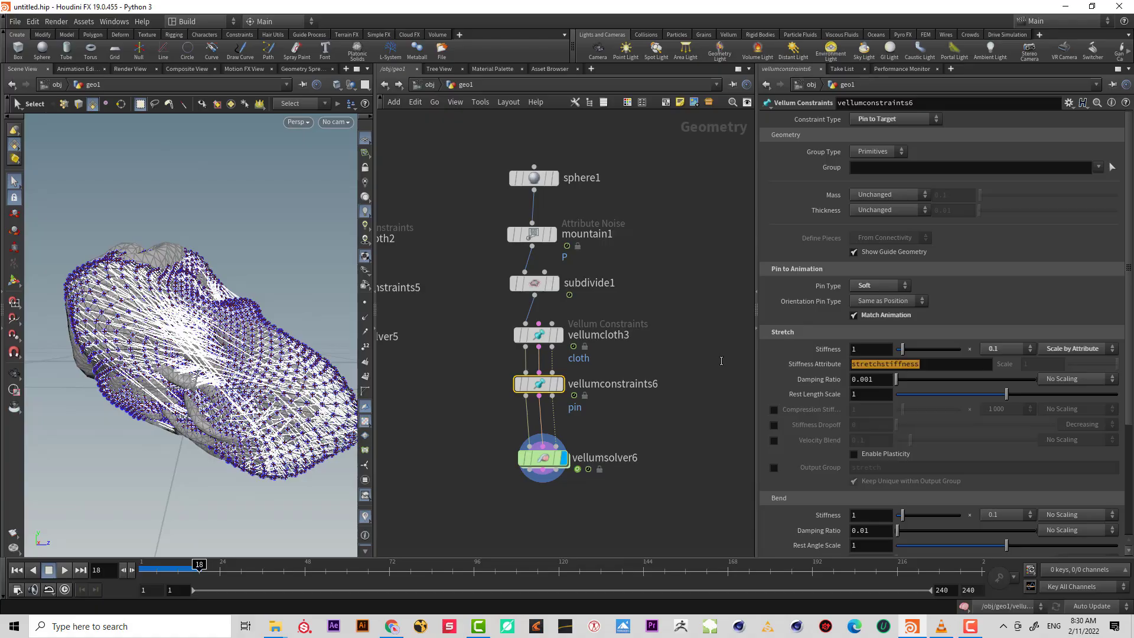
click(631, 267)
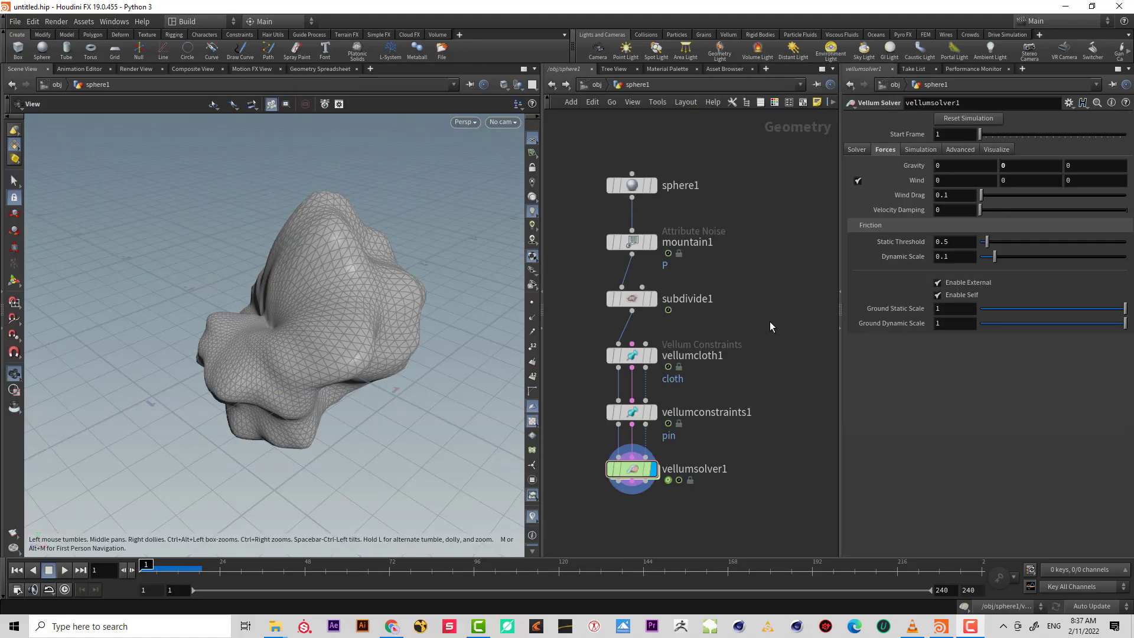
- Insert an Attribute Paint node between subdivide1 and vellumcloth1 and display it
key(Tab)
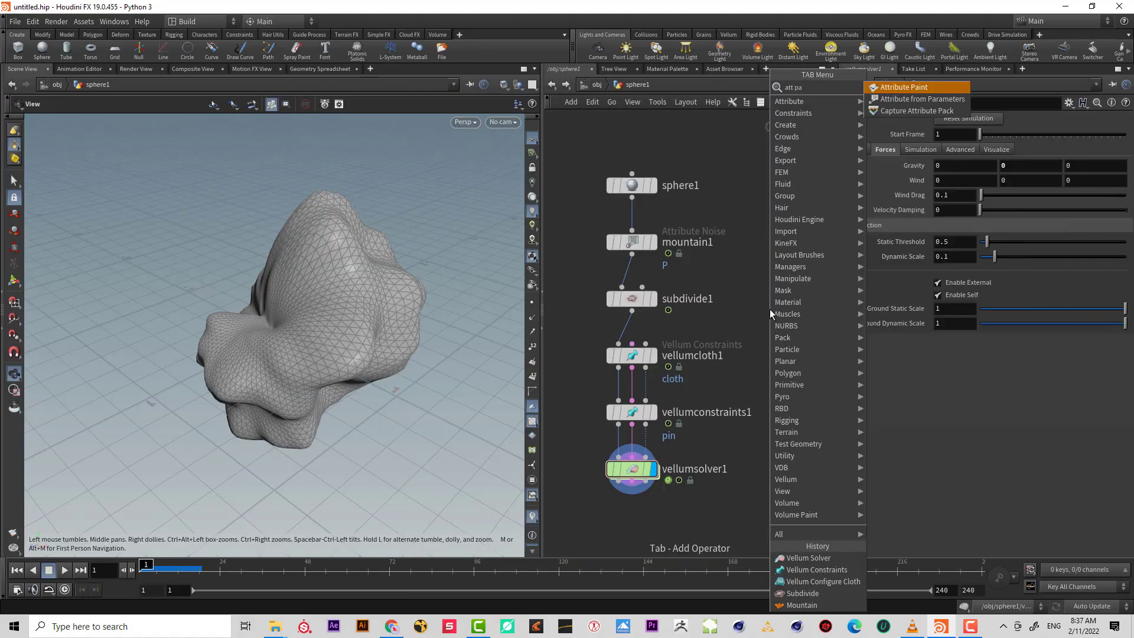
key(Escape)
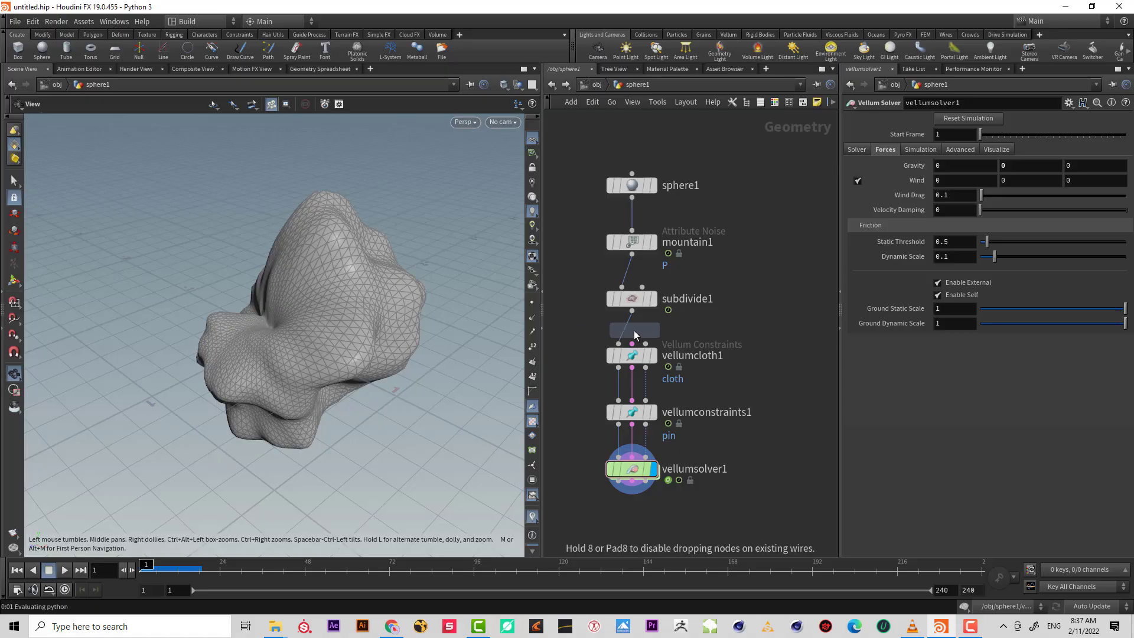
click(627, 335)
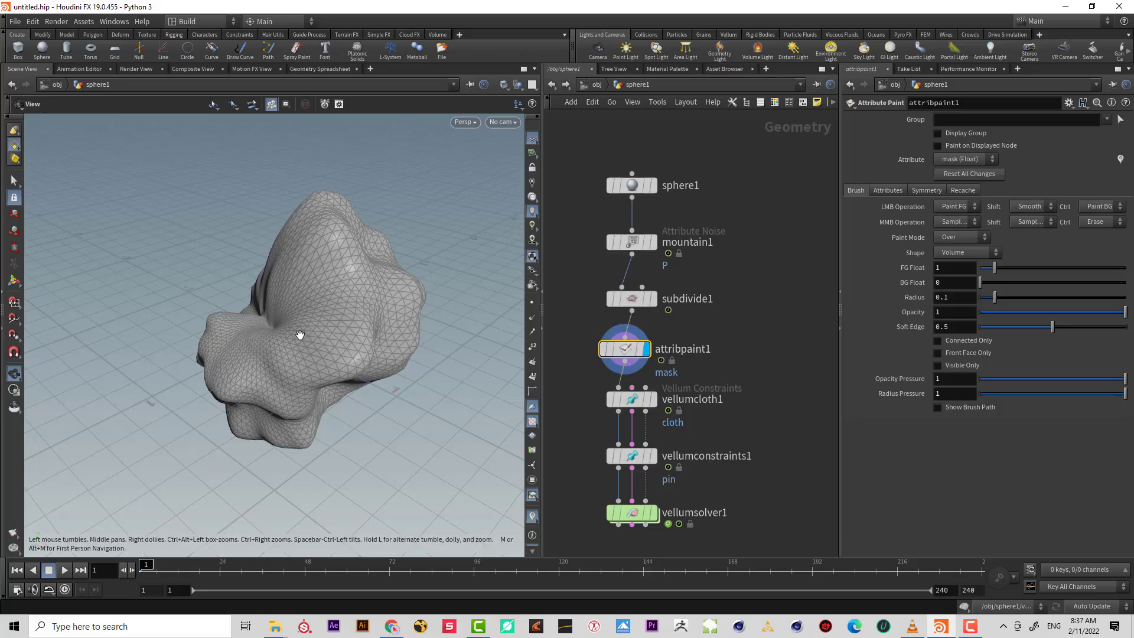
- In vellumconstraints1, set the stretch Damping Ratio to Scale by Attribute with stretchdamping and the Stiffness multiplier to 1e+10
click(632, 456)
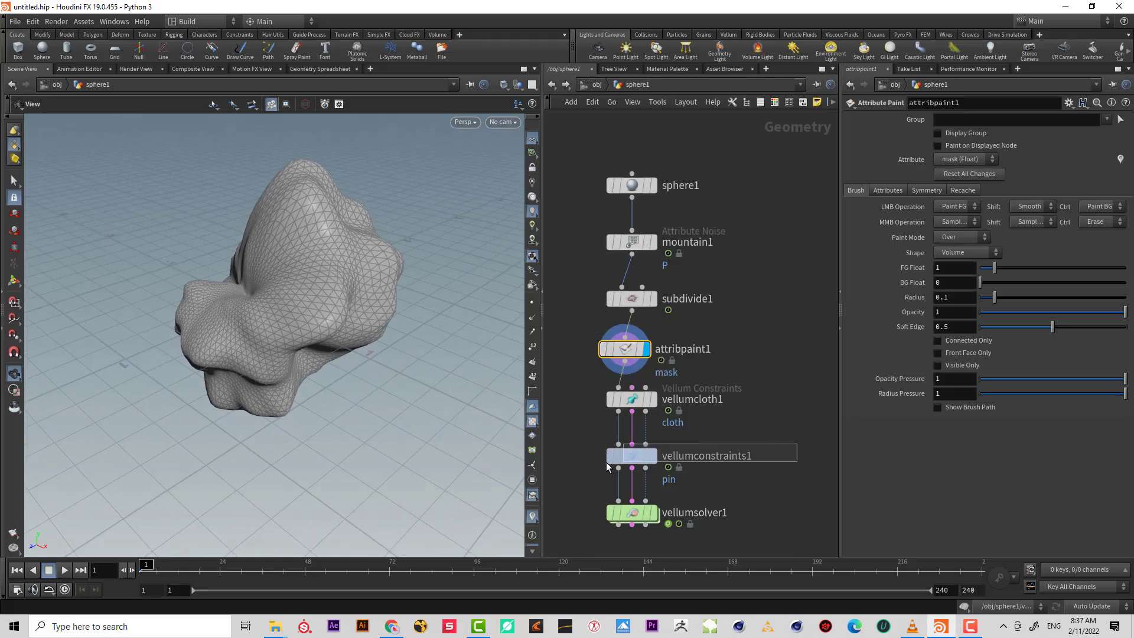
drag(1129, 369, 1132, 470)
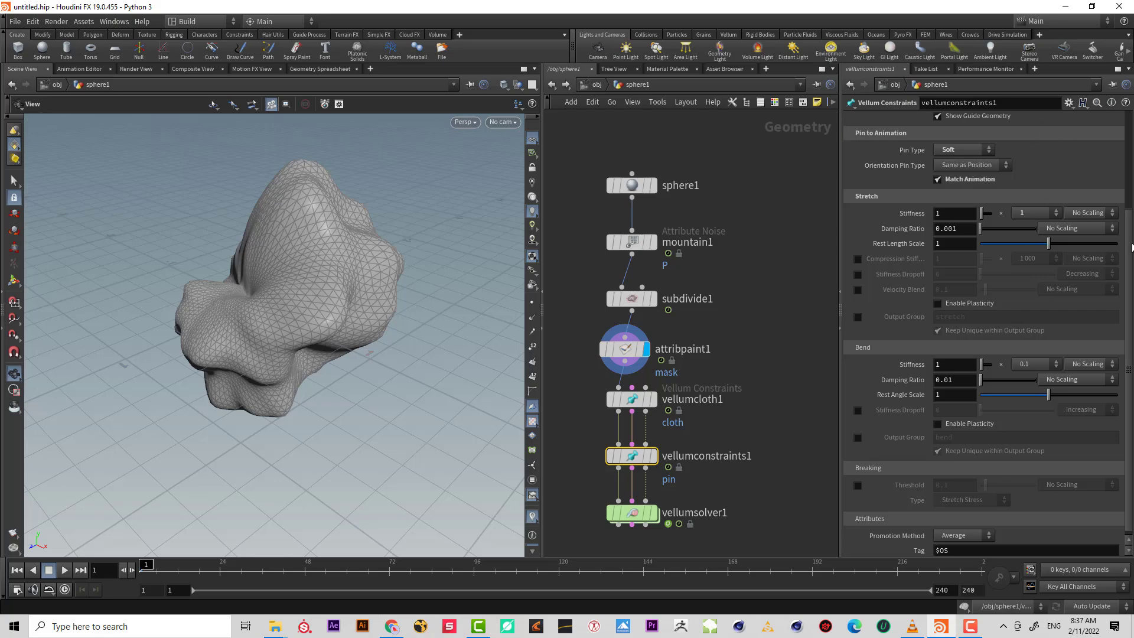
mouse_move(1131, 257)
mouse_down()
mouse_move(1133, 161)
mouse_move(1133, 241)
mouse_up()
click(1058, 251)
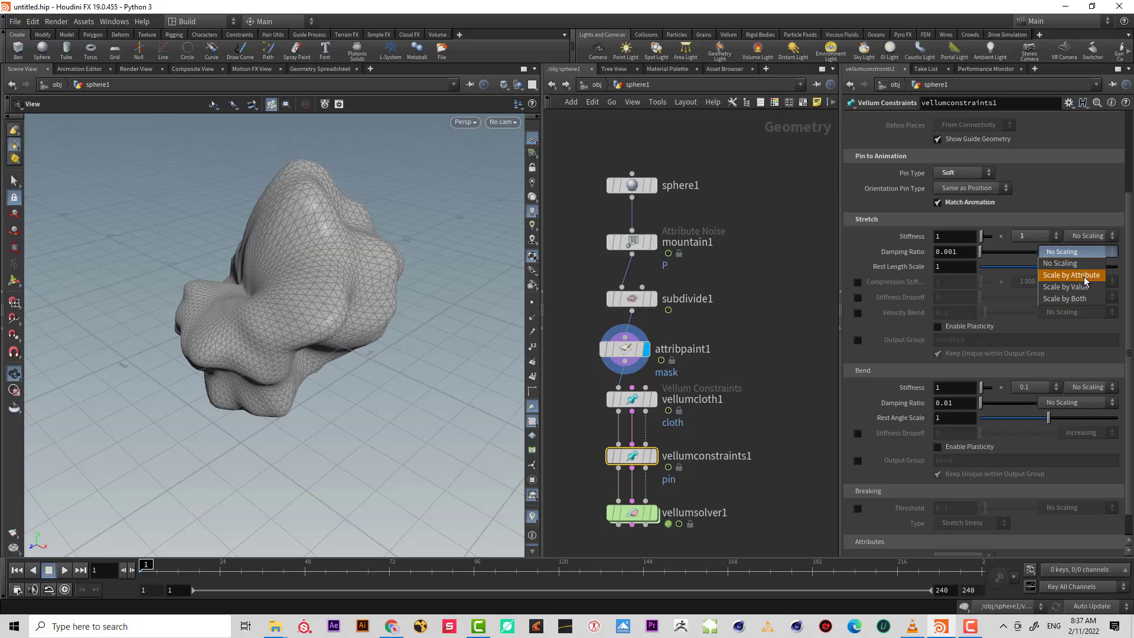
click(1072, 265)
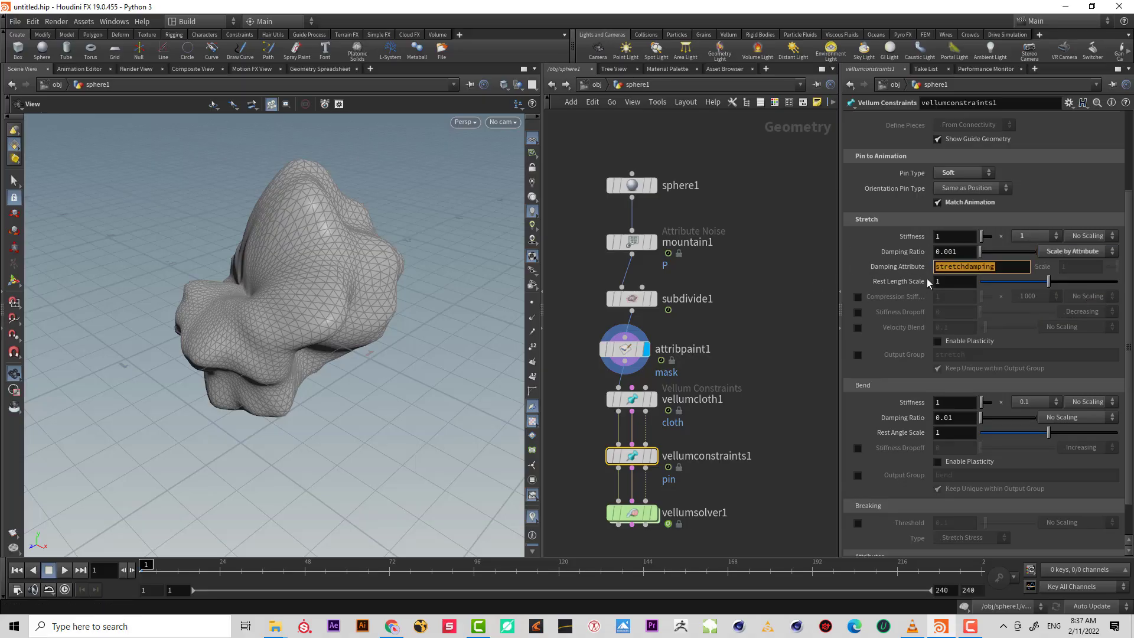
click(1027, 238)
click(1022, 247)
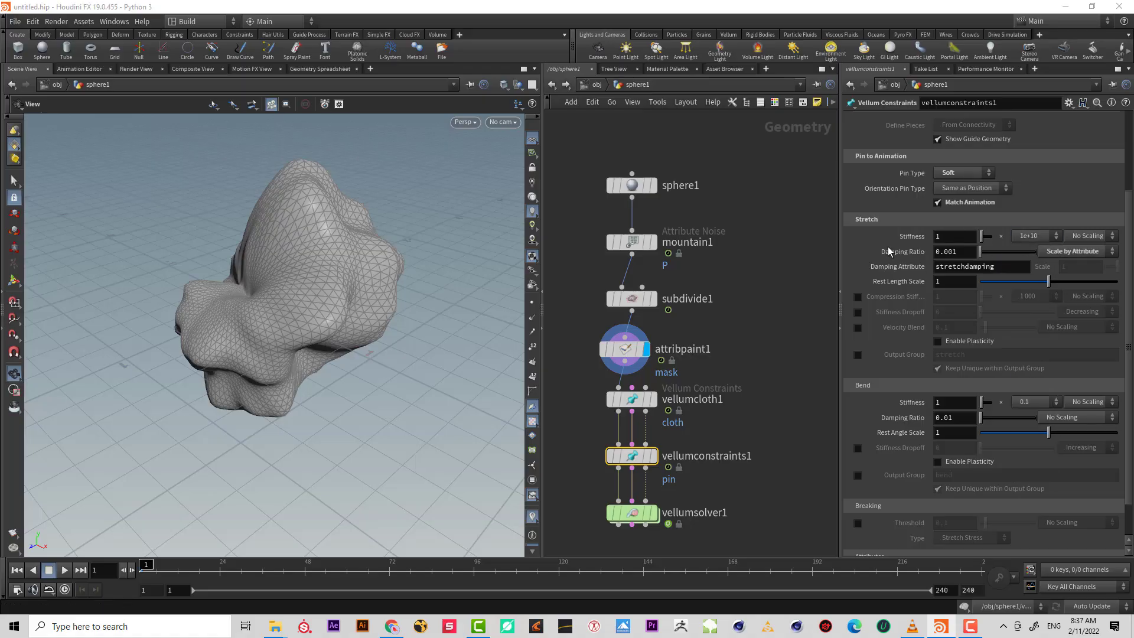
- Set the painted attribute name of attribpaint1 to stretchdamping and return to its brush settings
middle_drag(740, 324, 792, 343)
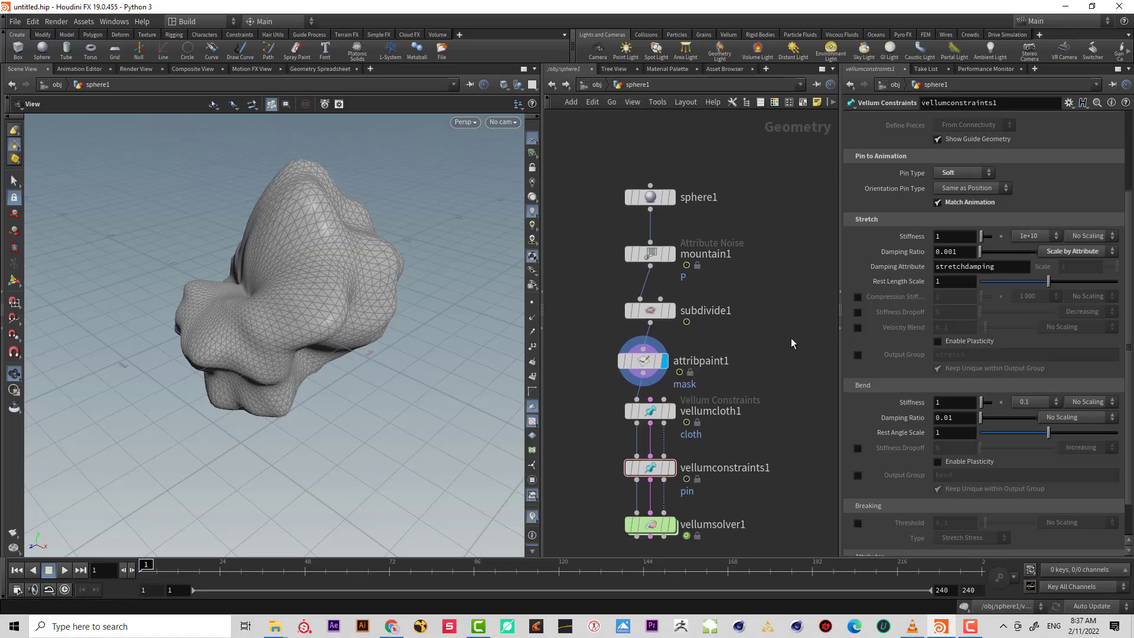
drag(570, 358, 569, 361)
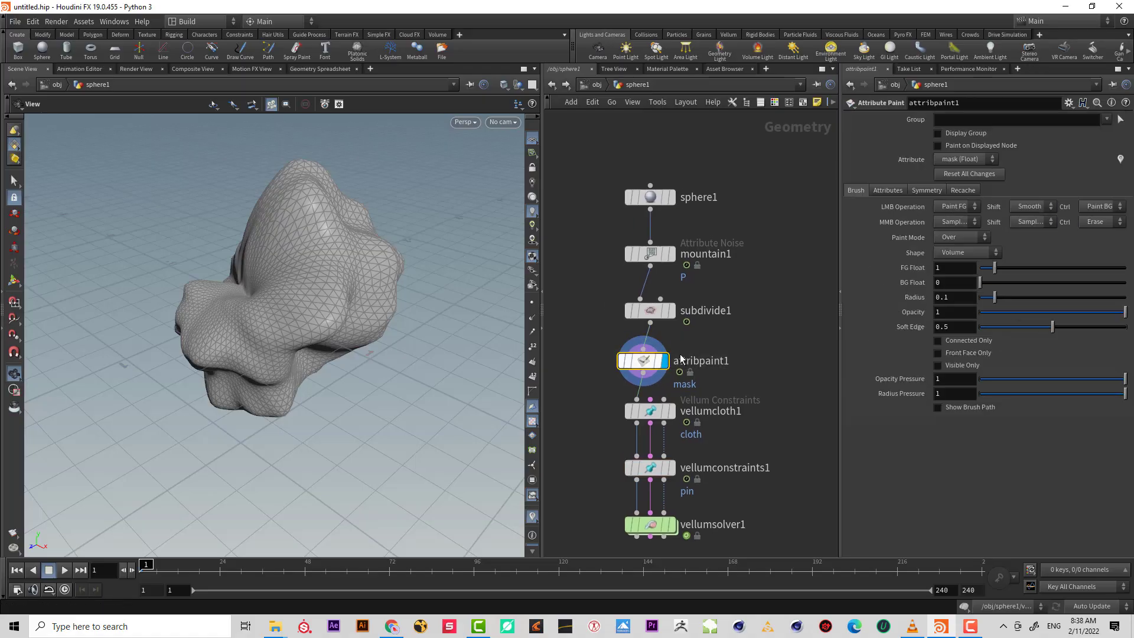
click(889, 190)
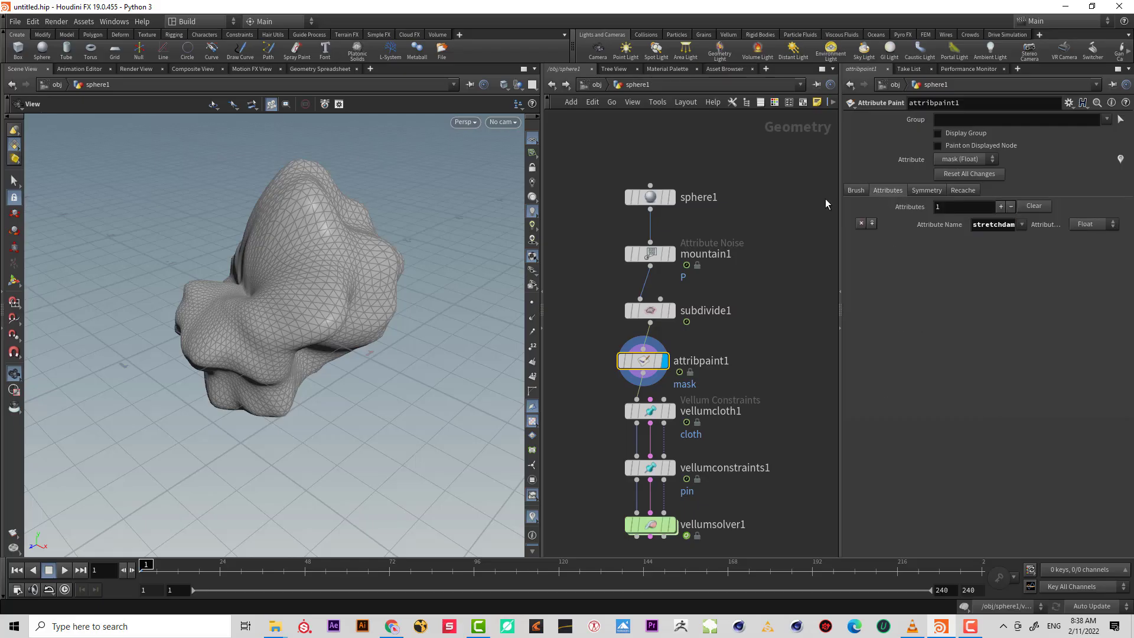
click(856, 190)
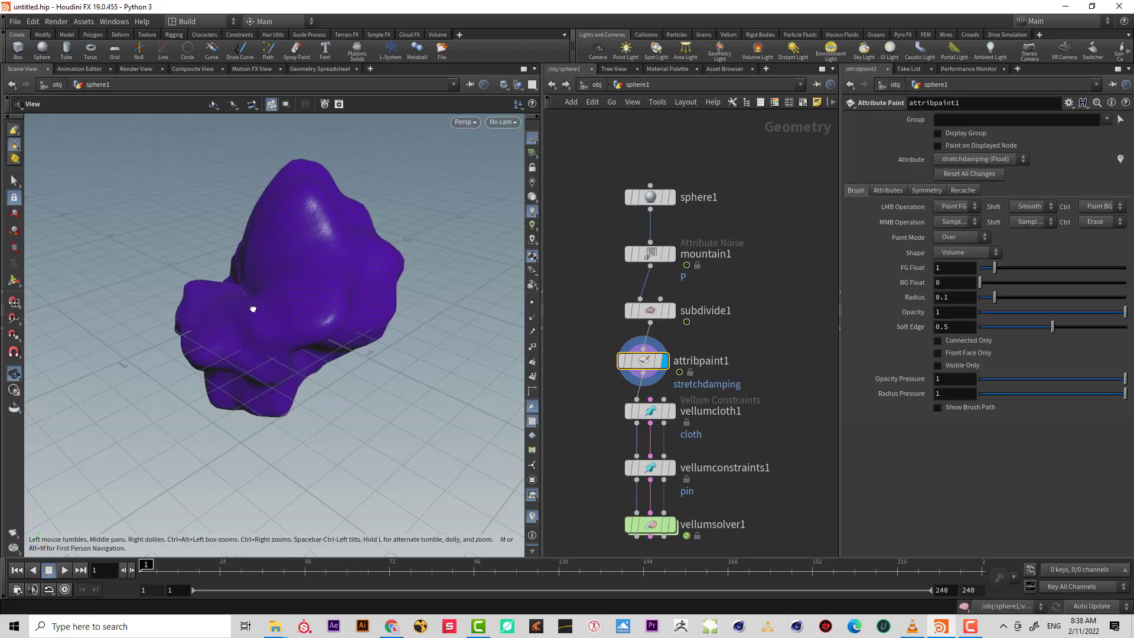
- Activate the Attribute Paint tool for attribpaint1 and enlarge the brush radius to about 0.43
alt+drag(253, 309, 299, 305)
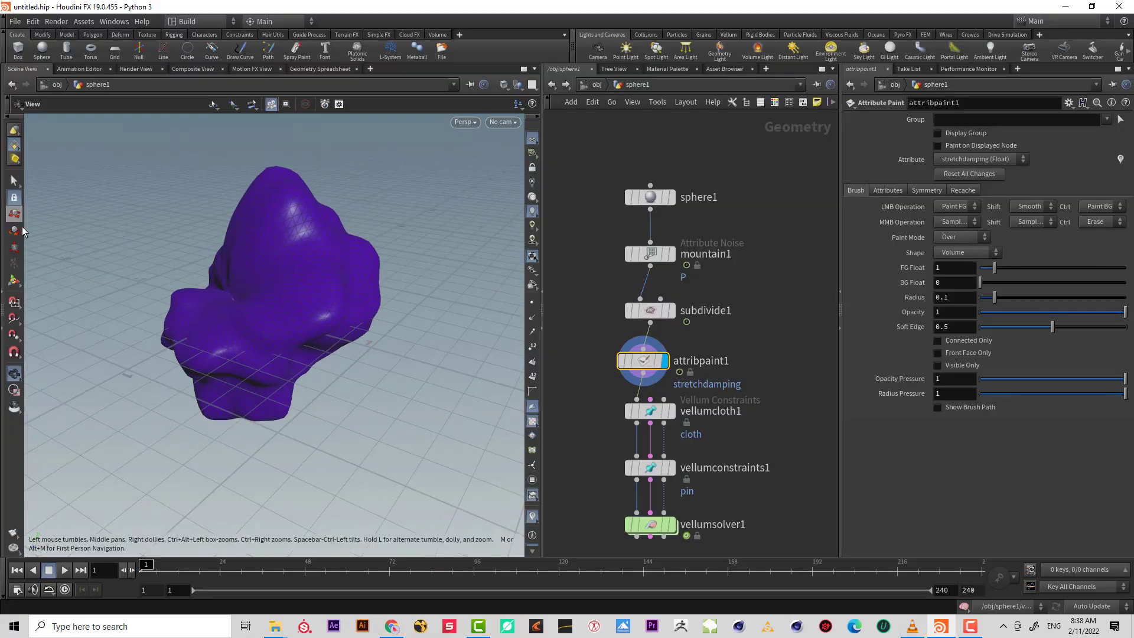
click(14, 282)
ctrl+shift+drag(307, 283, 392, 271)
- In the Right view, paint stretchdamping with value 1 over more than half of the sphere and check the coverage in Top and Perspective views
alt+drag(325, 278, 392, 311)
key(space+2)
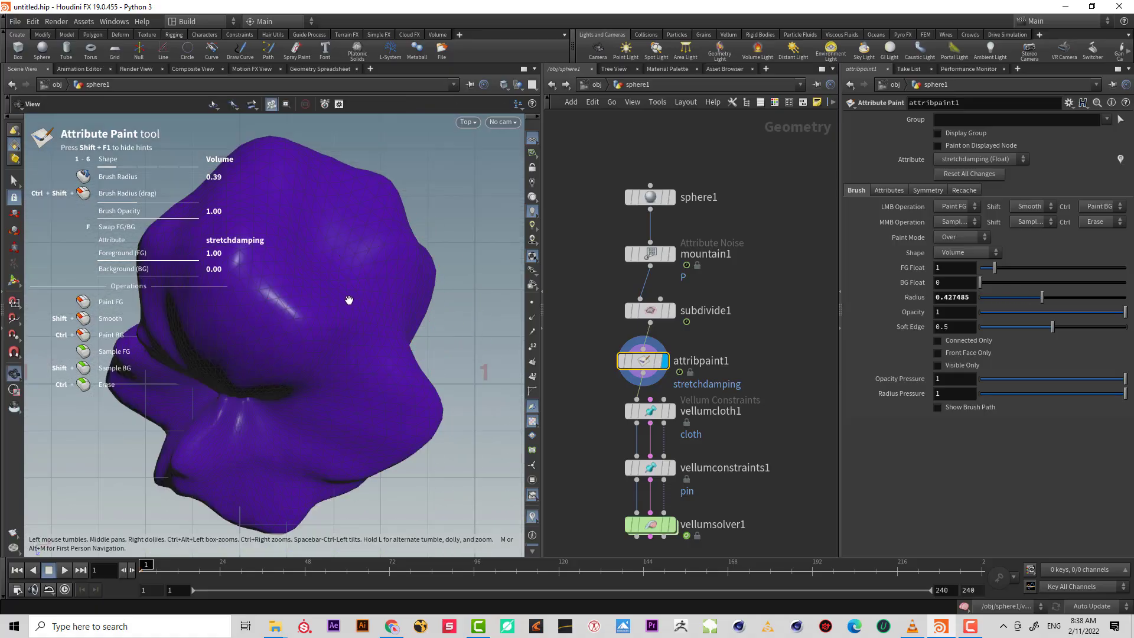
key(space+3)
key(space+4)
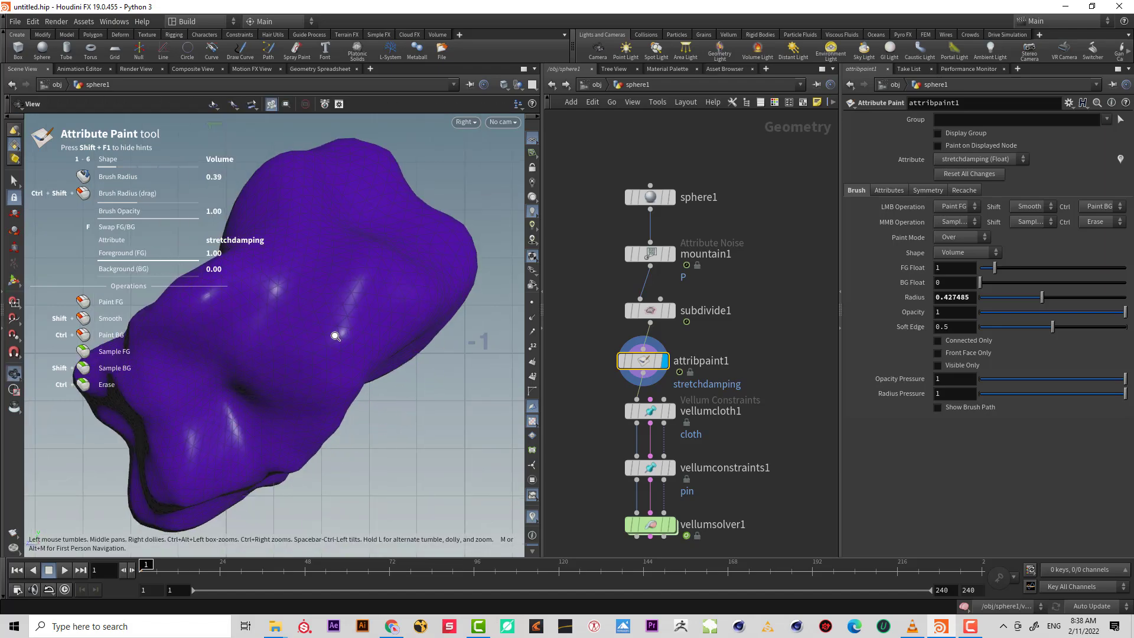
alt+right_drag(335, 336, 231, 339)
mouse_move(208, 291)
mouse_down()
mouse_move(208, 392)
mouse_move(235, 470)
mouse_move(223, 338)
mouse_move(195, 328)
mouse_move(223, 400)
mouse_move(204, 346)
mouse_move(248, 328)
mouse_move(249, 303)
mouse_move(249, 522)
mouse_up()
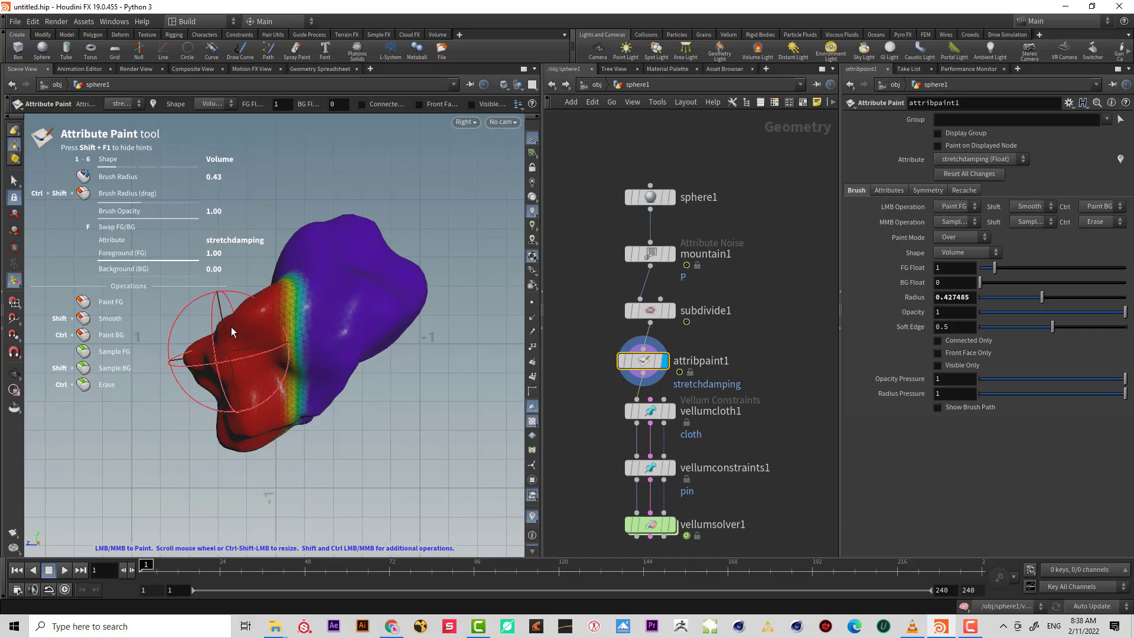
mouse_move(239, 335)
mouse_down()
mouse_move(254, 189)
mouse_move(254, 481)
mouse_up()
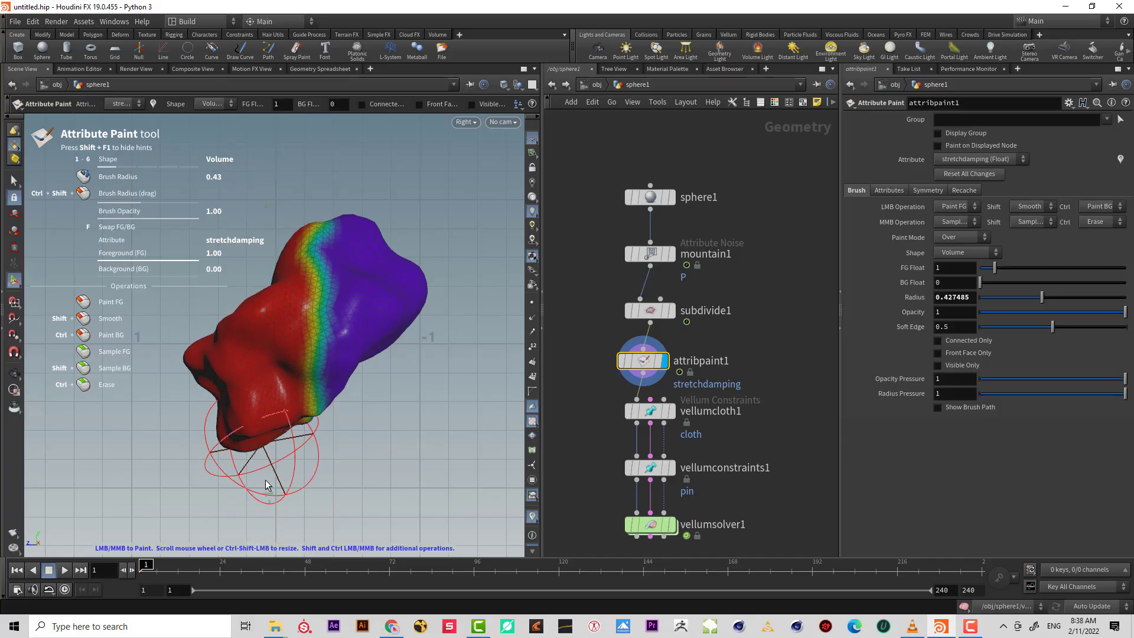
key(space+2)
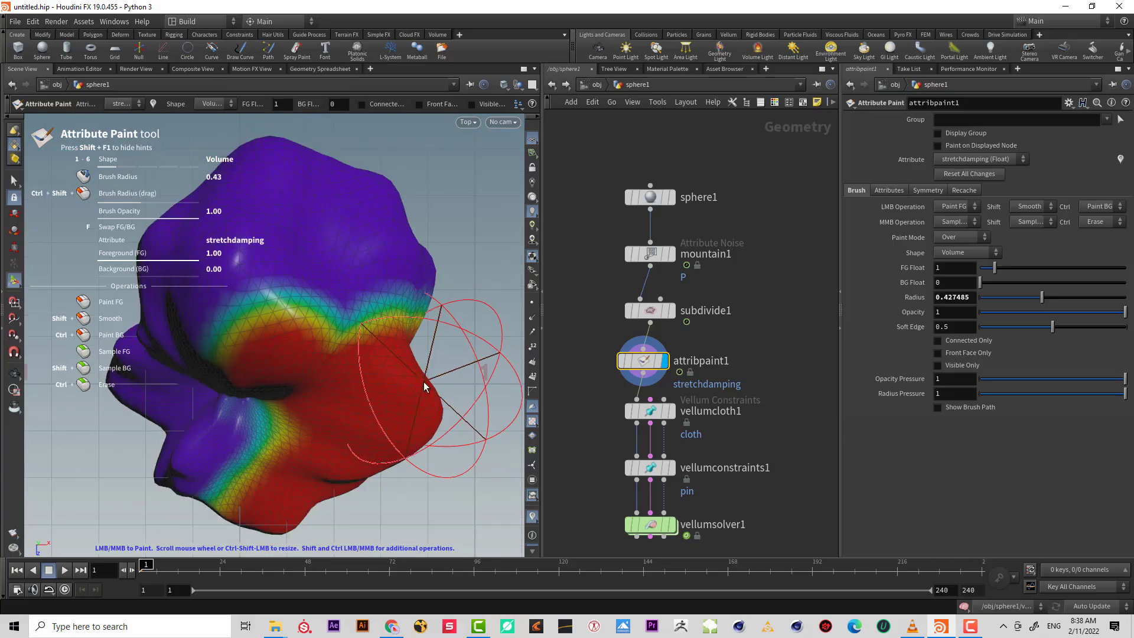
key(space+1)
mouse_move(352, 325)
alt+mouse_down()
mouse_move(264, 310)
mouse_move(206, 350)
mouse_move(450, 359)
mouse_move(643, 347)
mouse_move(387, 350)
alt+mouse_up()
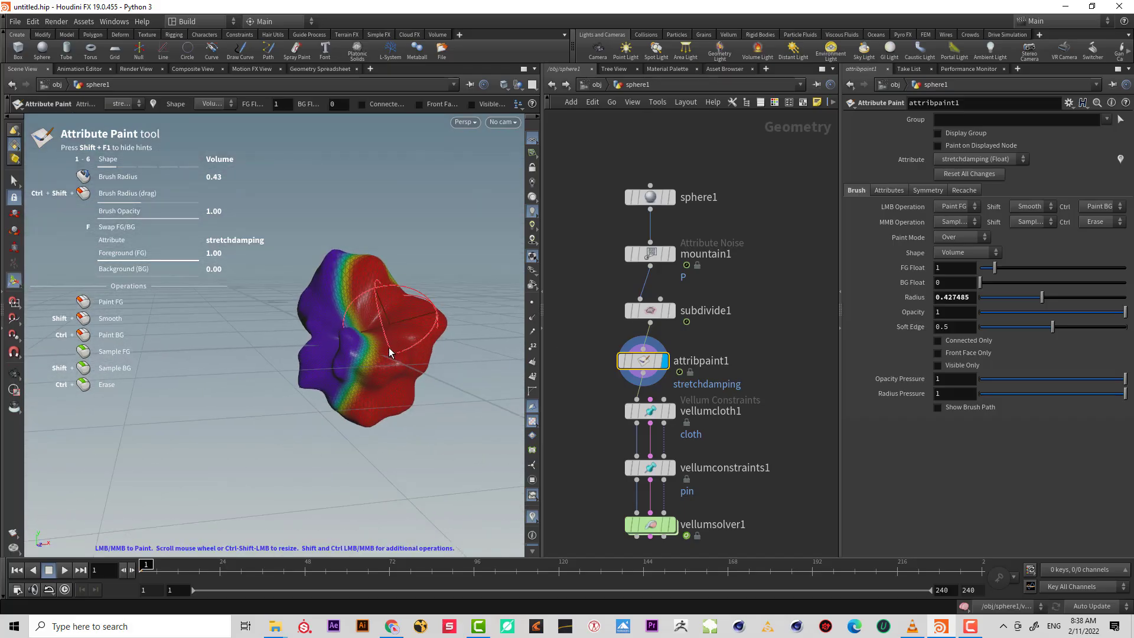
mouse_move(392, 430)
alt+mouse_down()
mouse_move(279, 312)
mouse_move(392, 253)
mouse_move(367, 392)
mouse_move(465, 308)
mouse_move(402, 342)
mouse_move(387, 338)
mouse_move(394, 374)
mouse_move(355, 345)
mouse_move(292, 254)
alt+mouse_up()
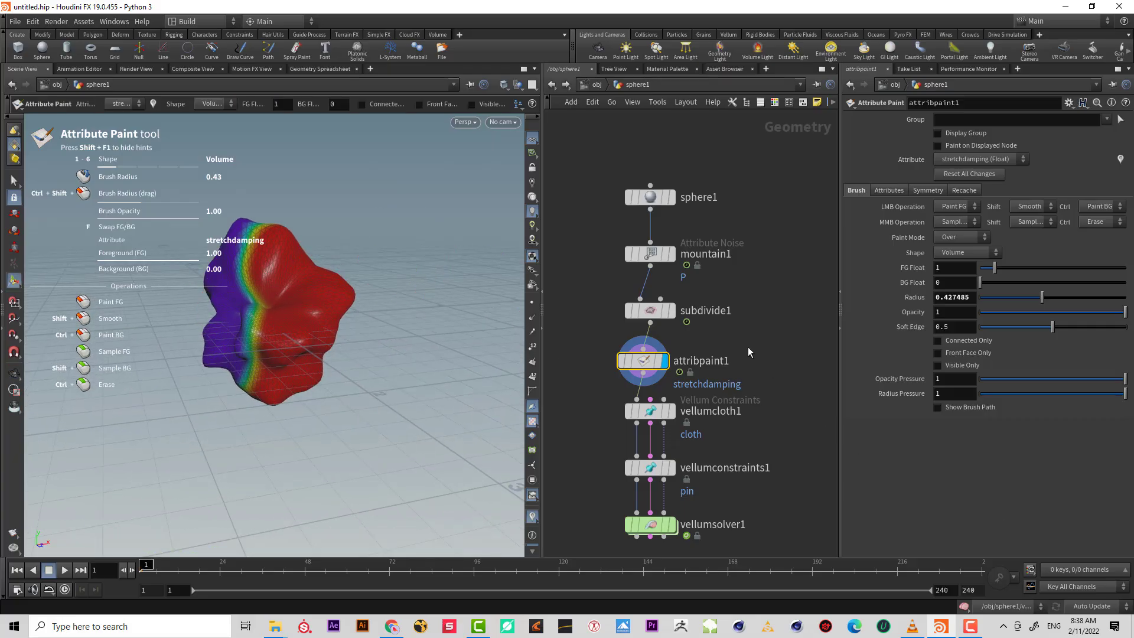
- Display vellumsolver1 and play the simulation to about frame 14
middle_drag(749, 347, 687, 221)
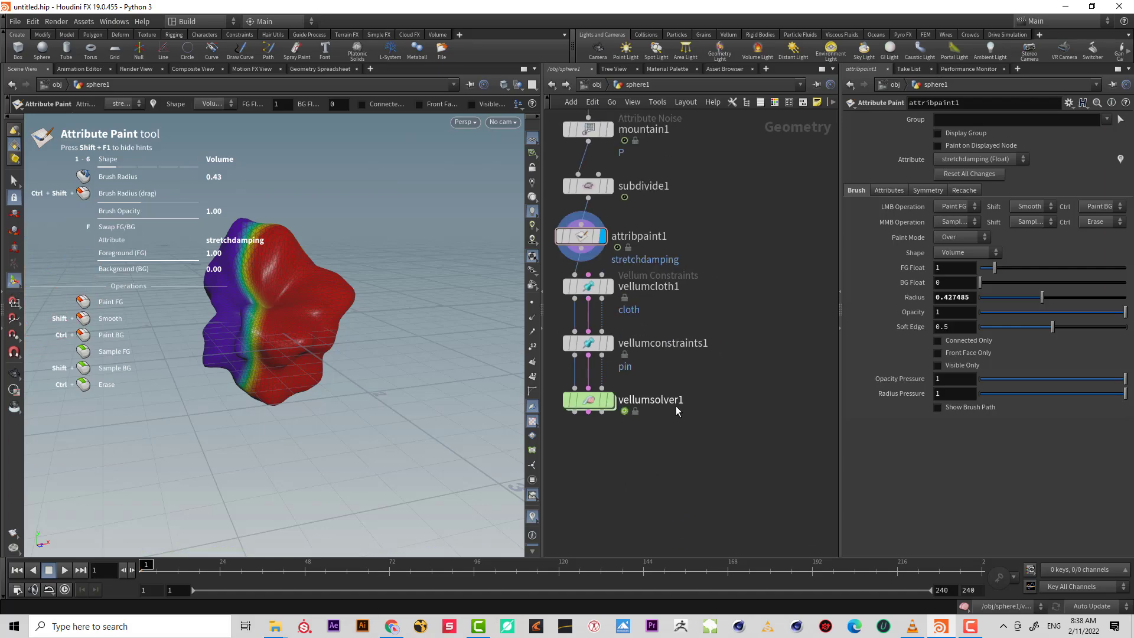
click(610, 401)
middle_drag(742, 276, 827, 362)
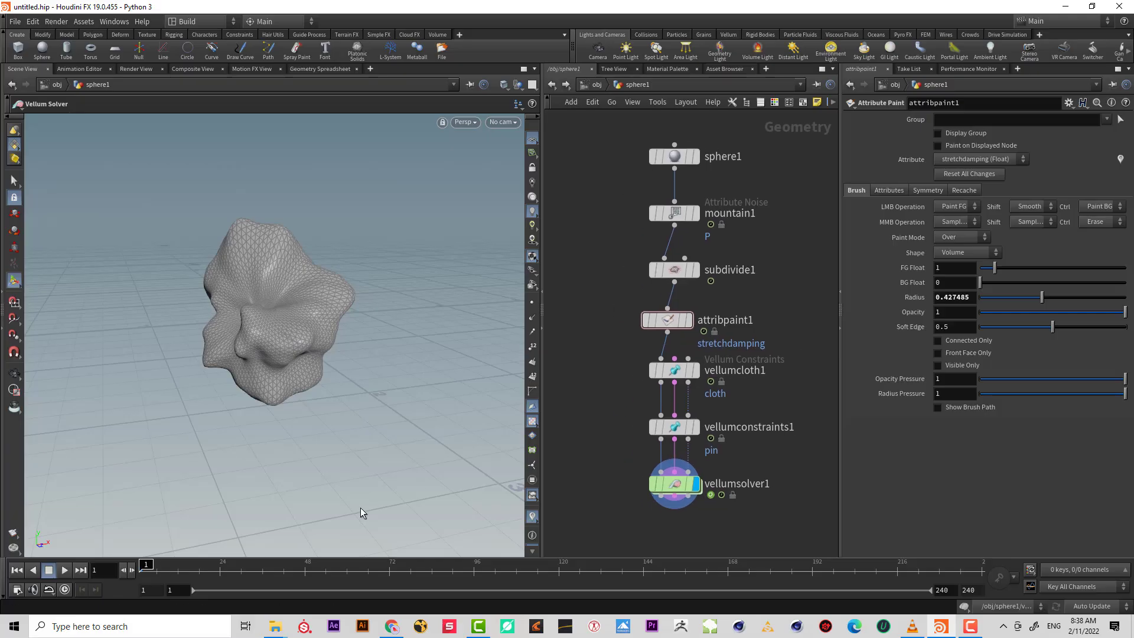
click(62, 575)
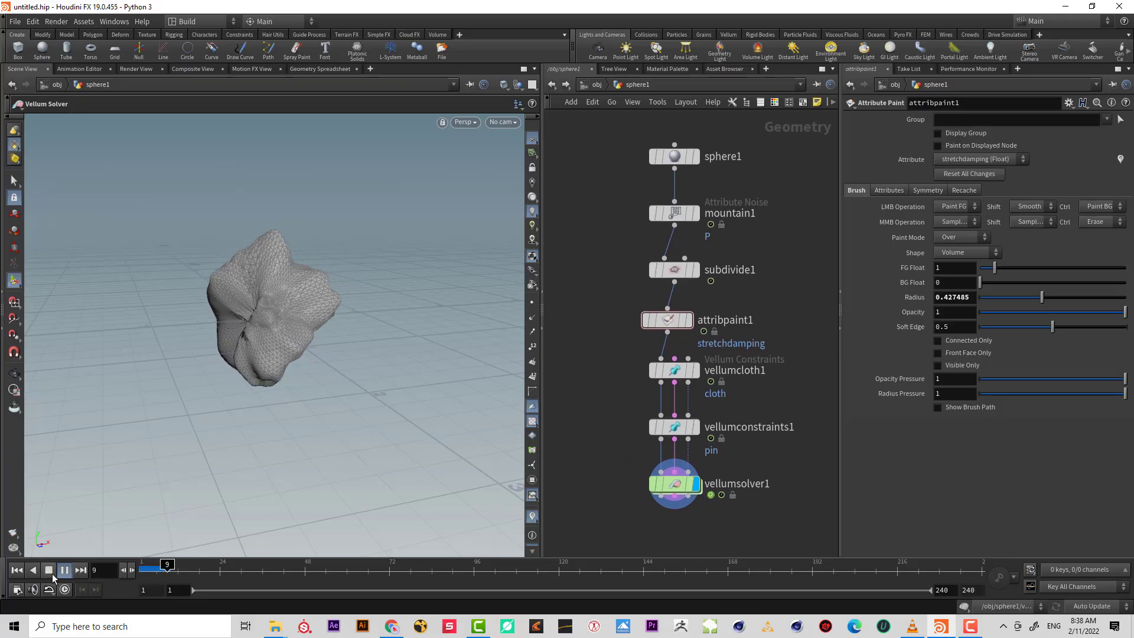
key(Escape)
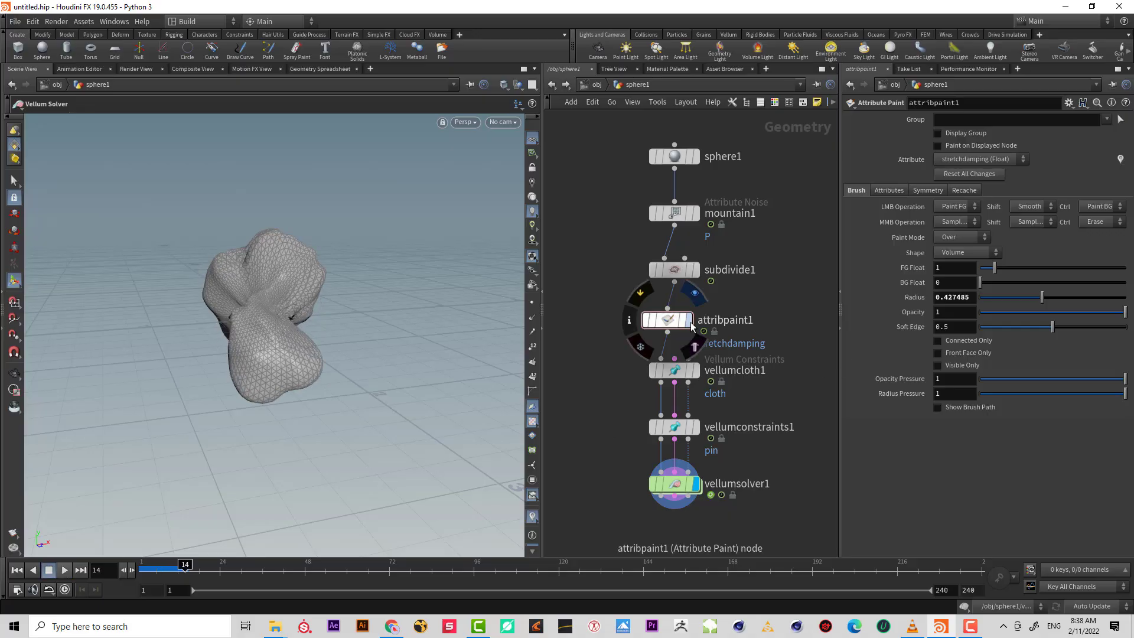
- Compare the painted attribute with the solver result and review the stretch settings of vellumconstraints1
click(689, 319)
click(695, 484)
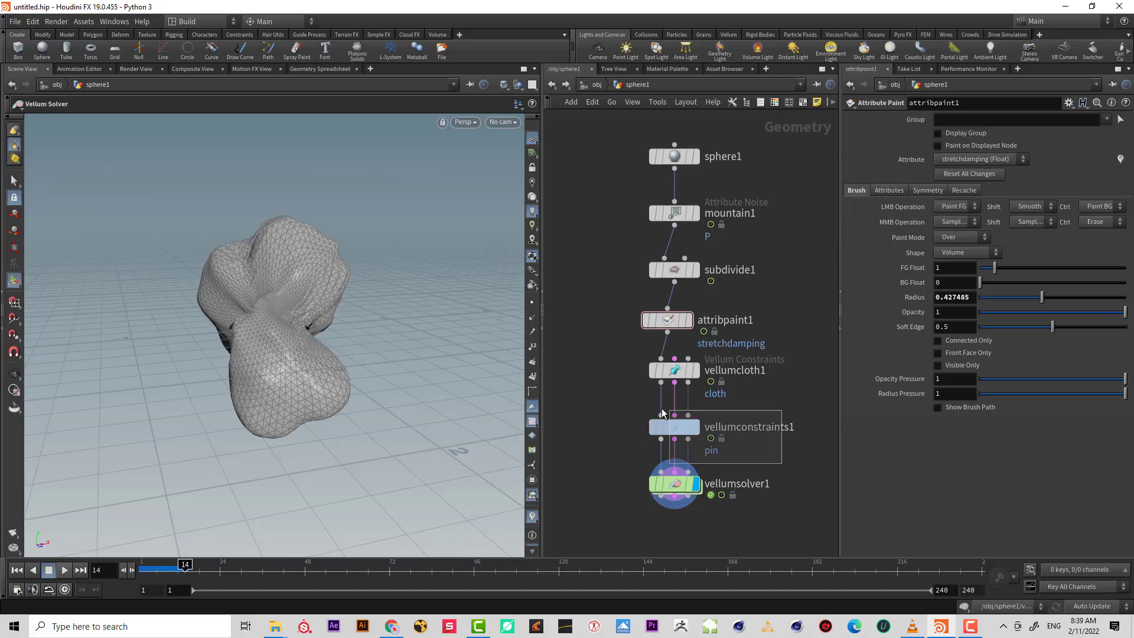
click(674, 427)
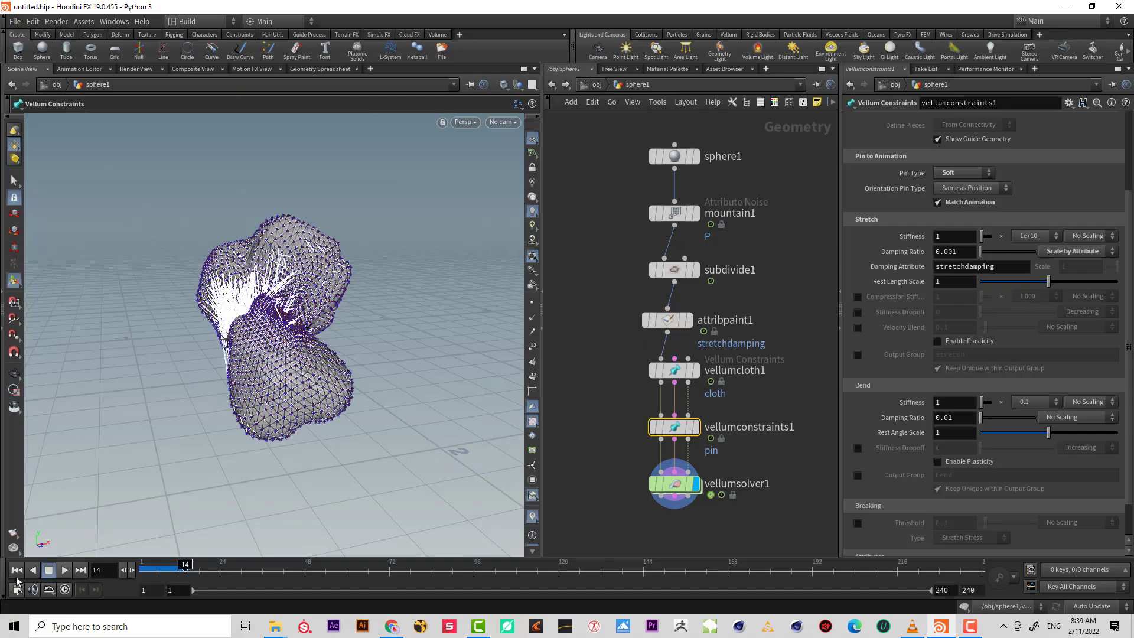
click(618, 517)
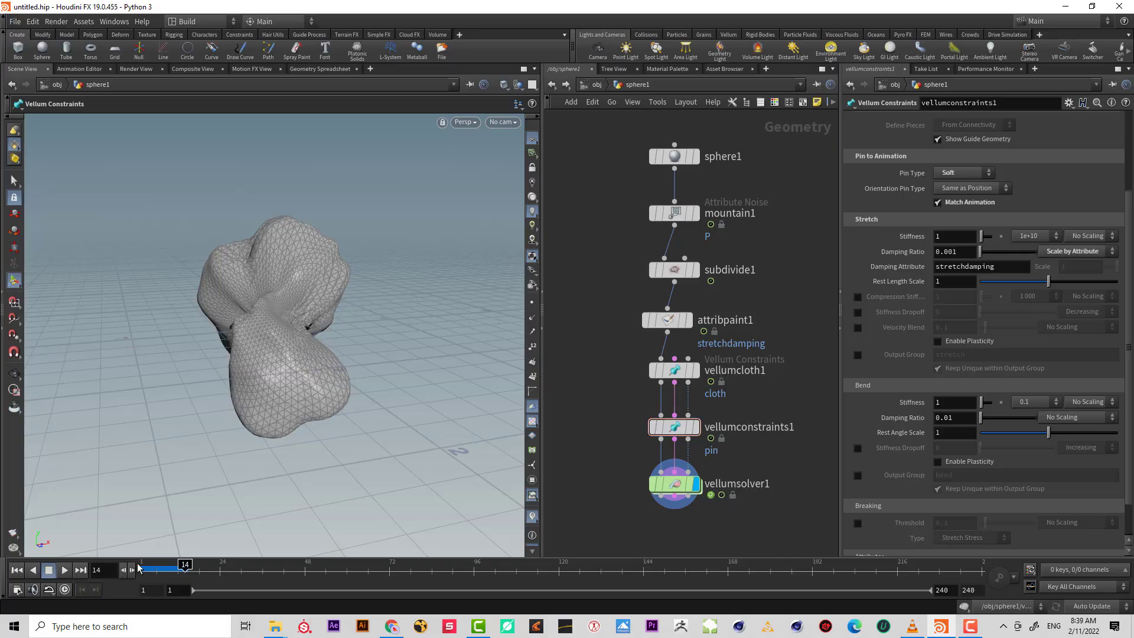
- Replay the simulation from the first frame to frame 25 and compare the cloth with the painted attribute on attribpaint1
click(141, 568)
click(63, 571)
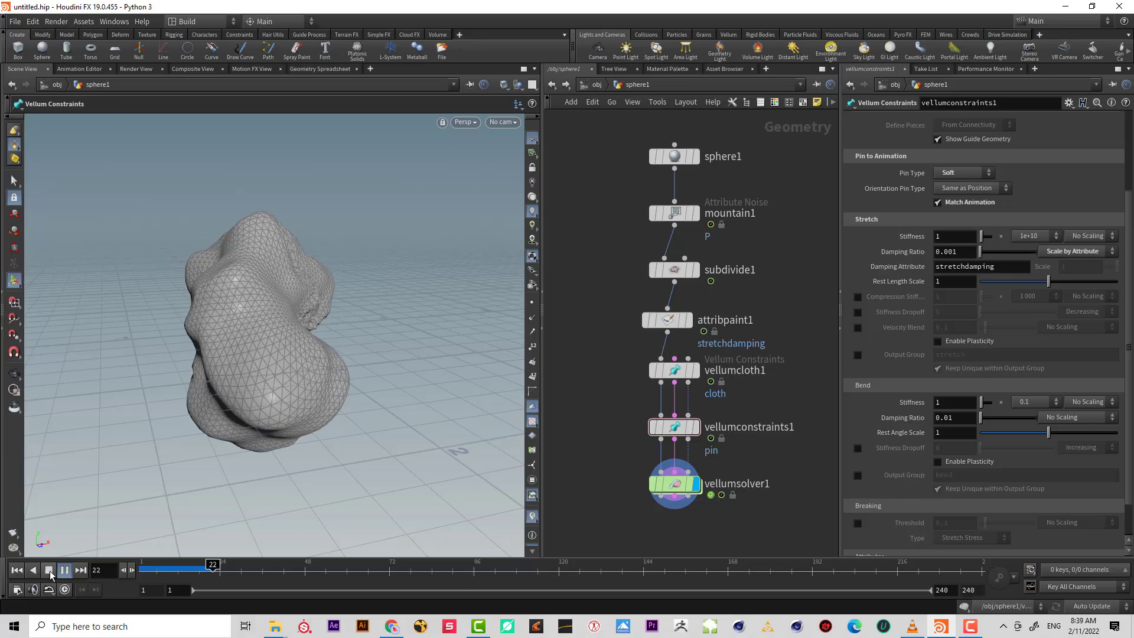
click(49, 570)
key(Escape)
drag(324, 340, 233, 481)
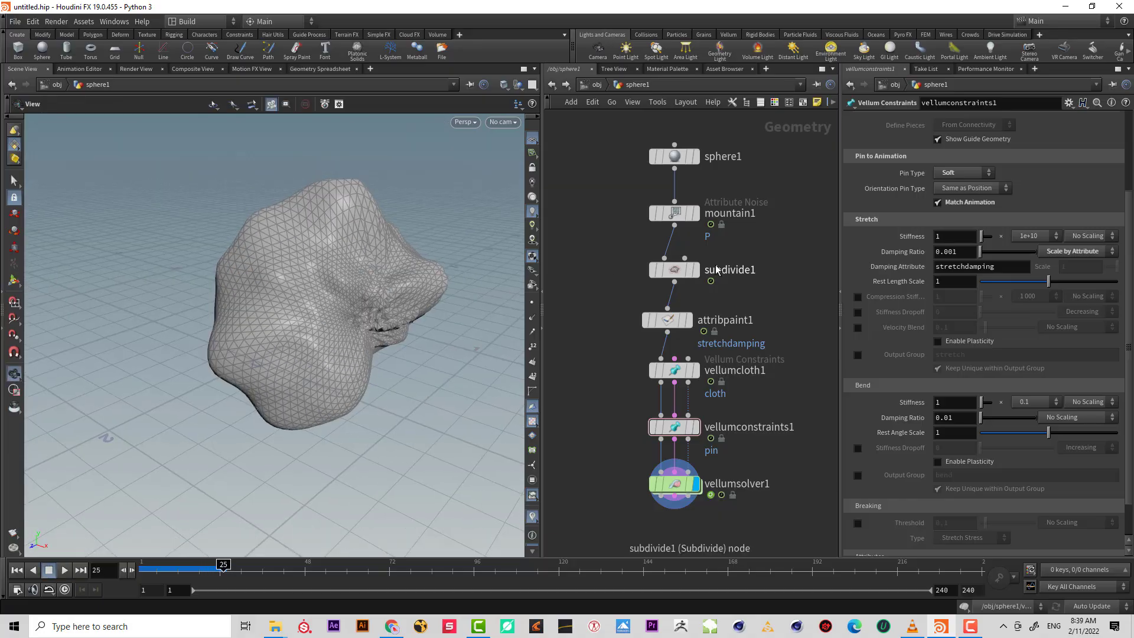
alt+drag(391, 342, 362, 344)
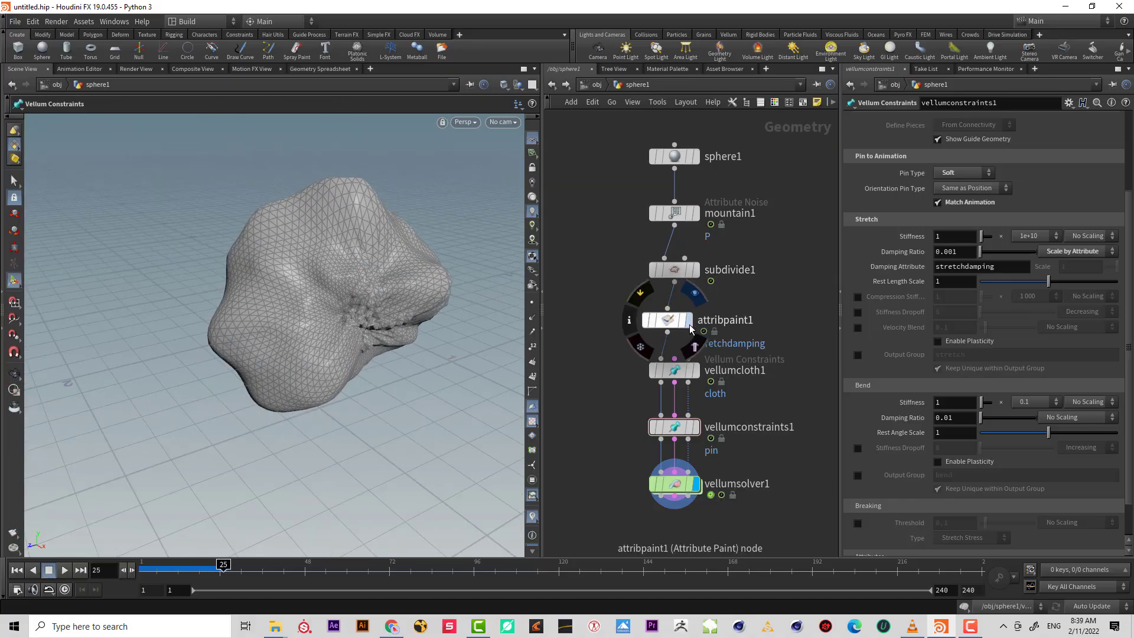
click(689, 325)
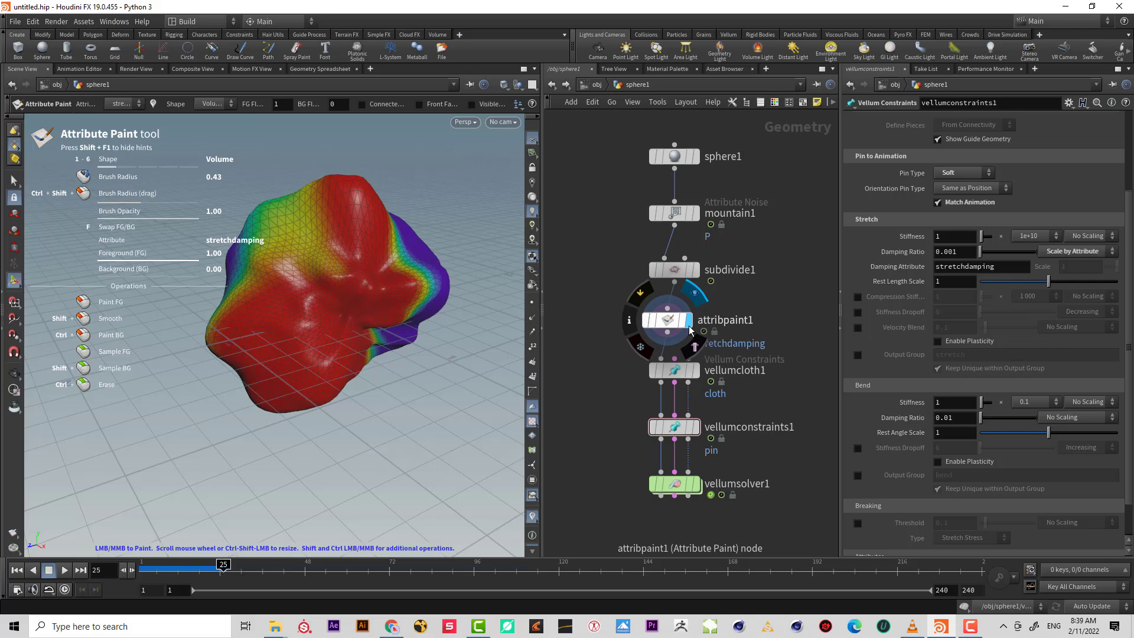
- Hide the painted attribute colours and scrub the vellumsolver1 result from the first frame to frame 33 and back to frame 26
click(533, 517)
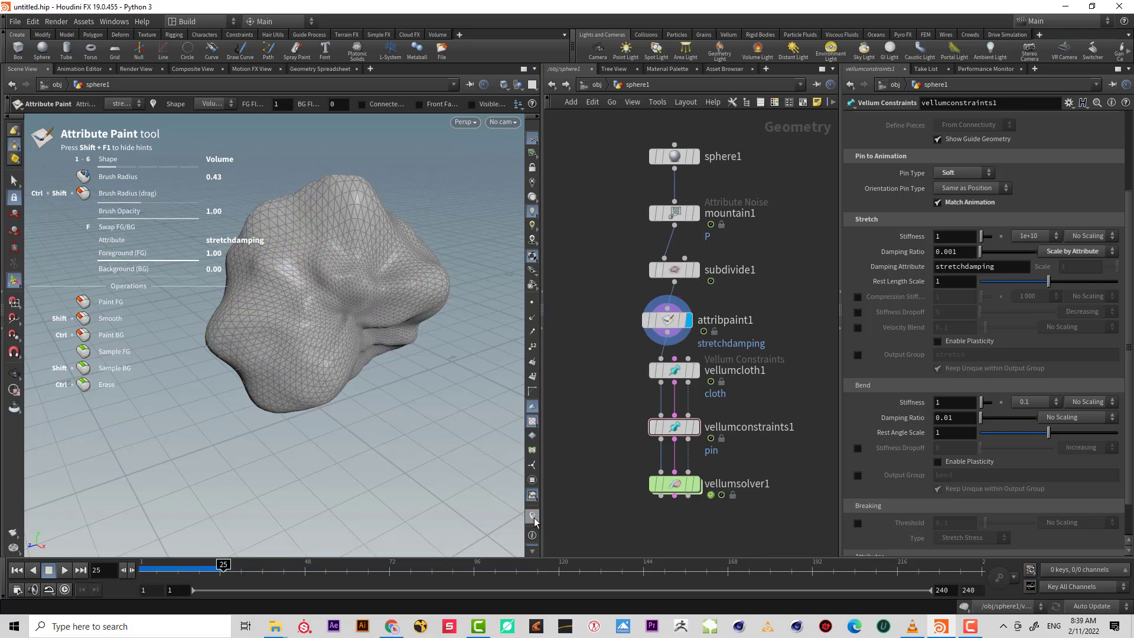
click(699, 489)
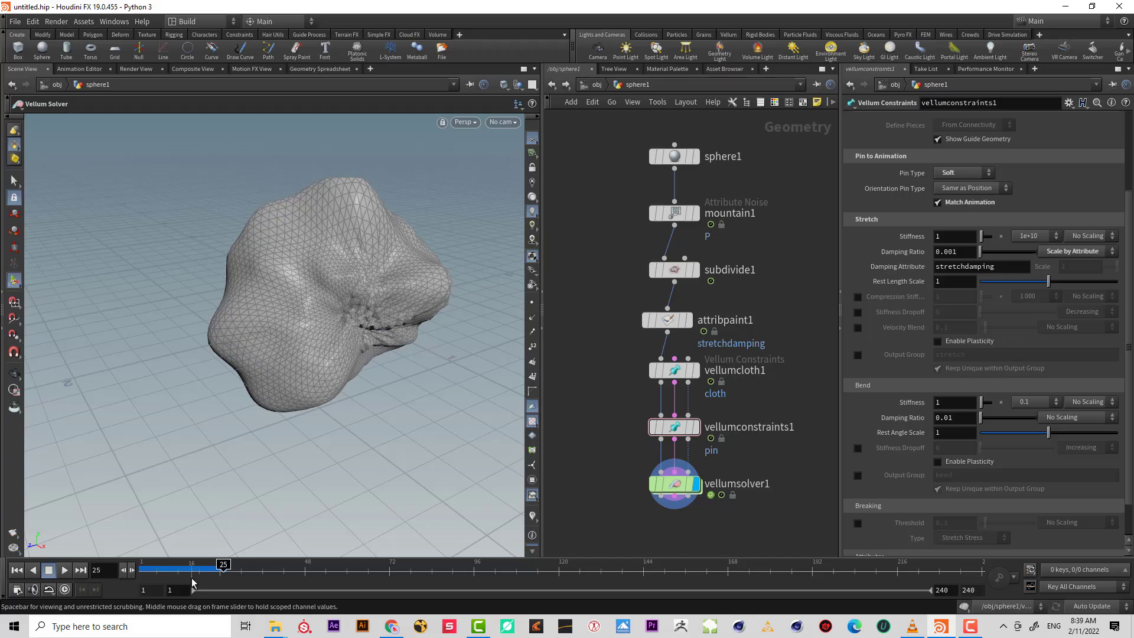
drag(143, 566, 249, 559)
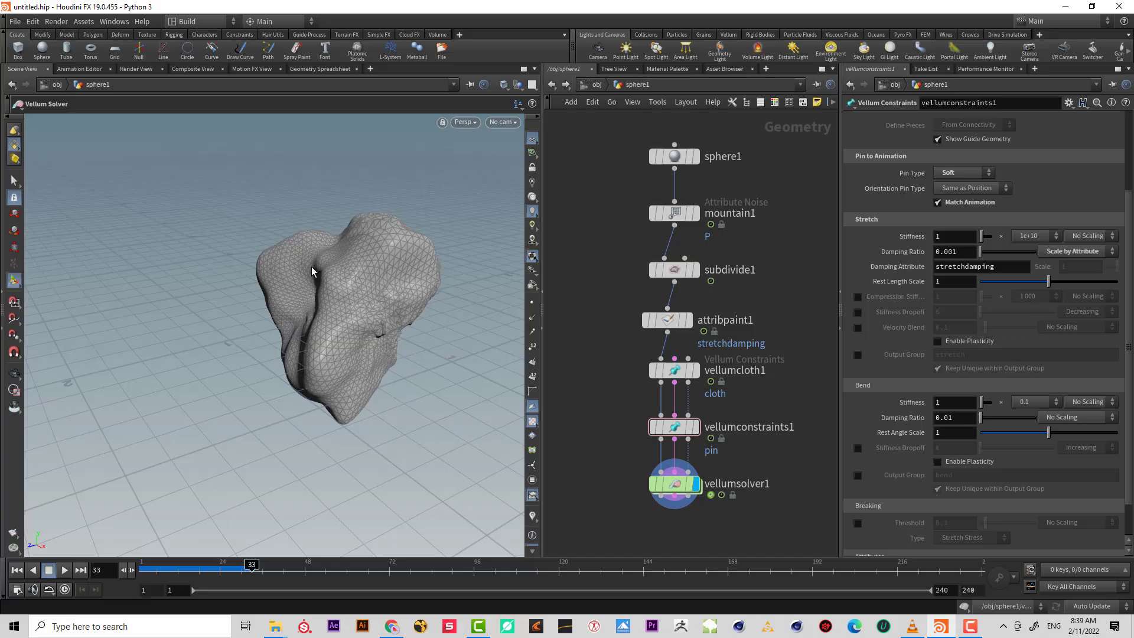
alt+drag(420, 278, 423, 287)
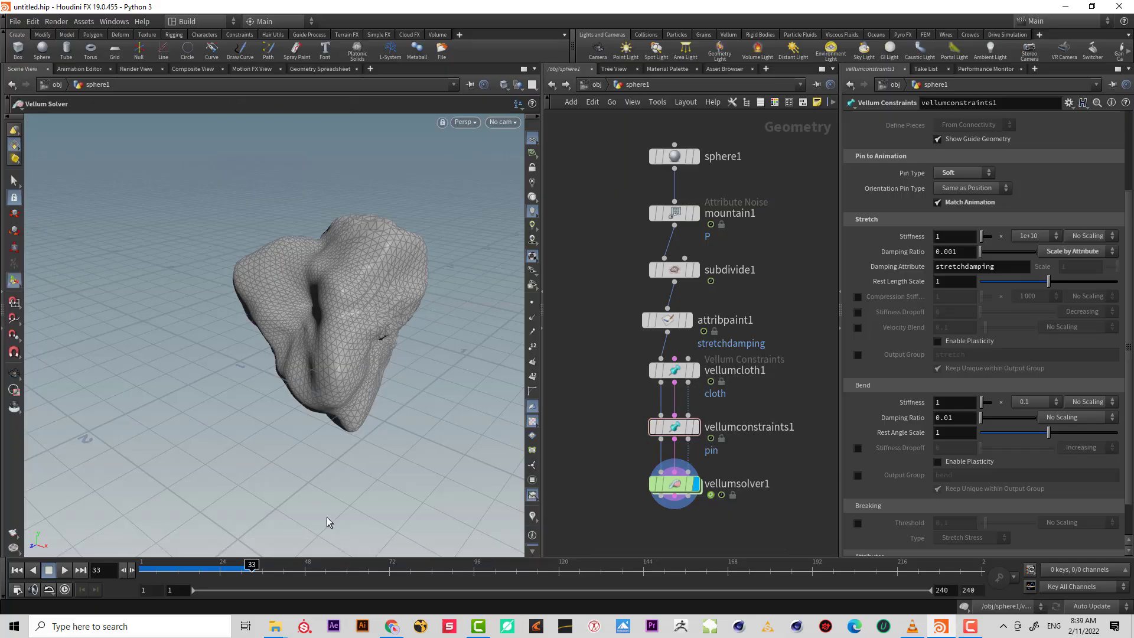
mouse_move(218, 568)
mouse_down()
mouse_move(207, 569)
mouse_move(227, 567)
mouse_up()
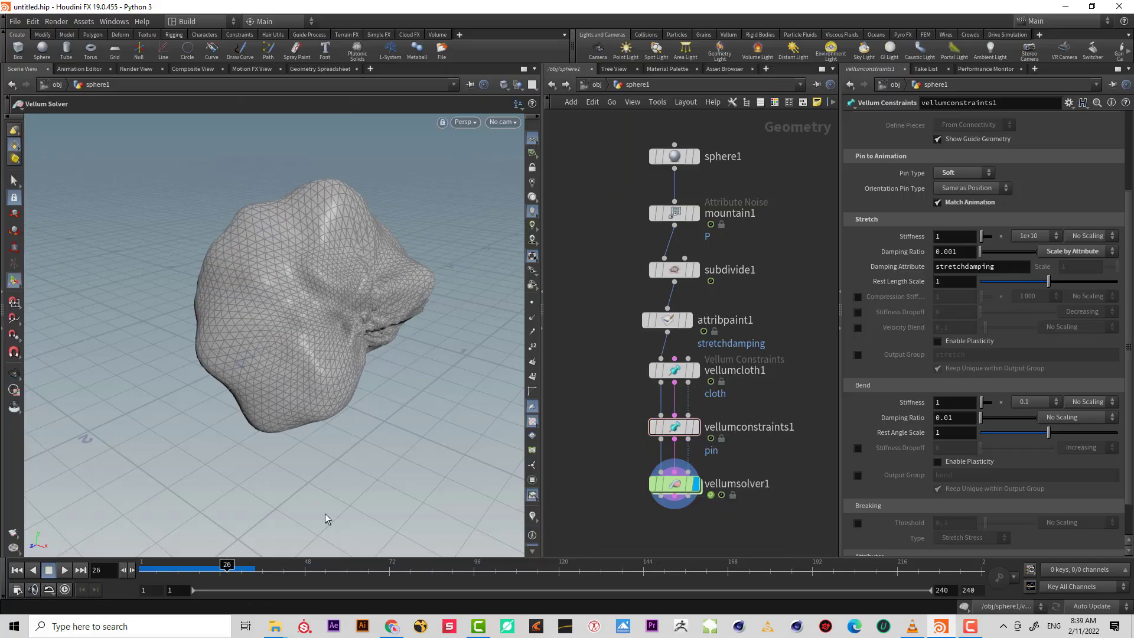
- Compare attribpaint1 with the vellumsolver1 result at frame 26 and replay the simulation from the first frame
mouse_move(690, 332)
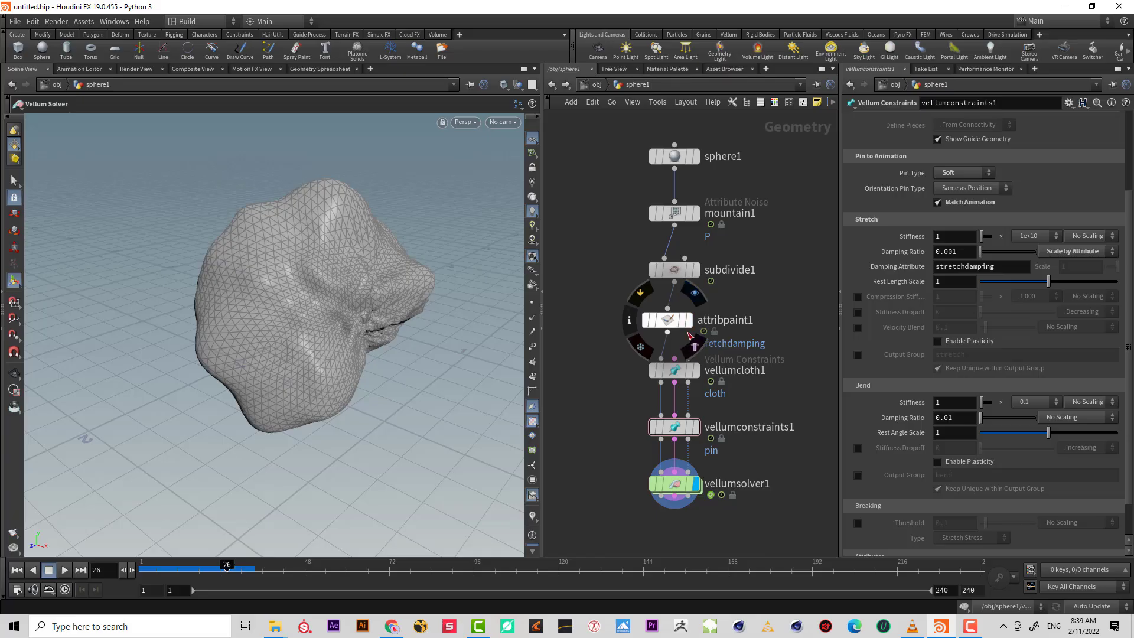
click(694, 292)
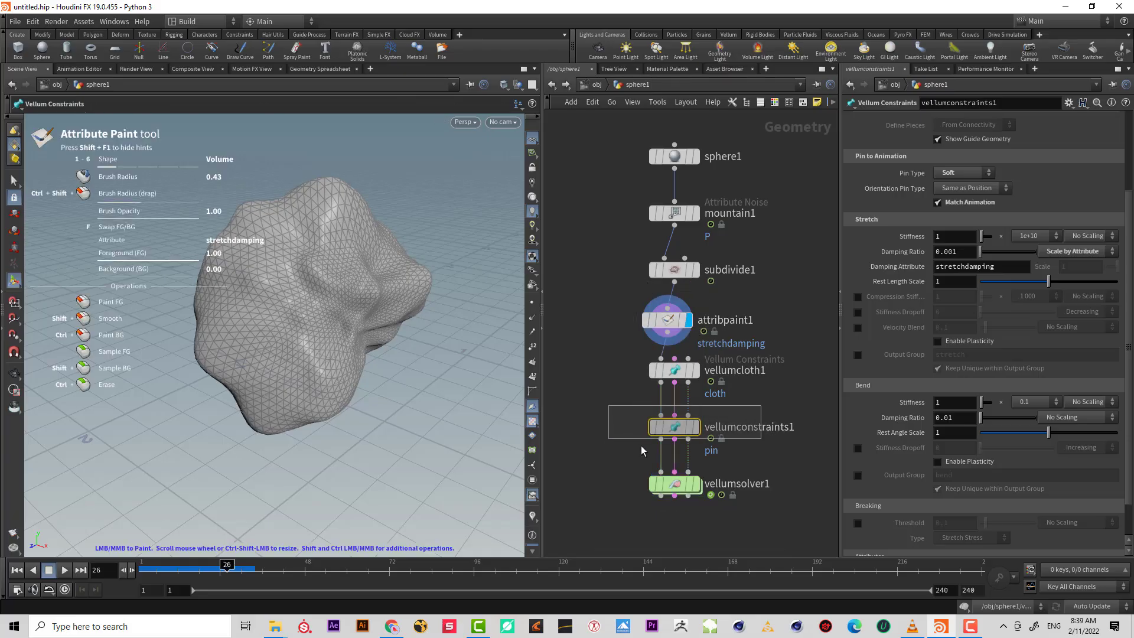
click(674, 484)
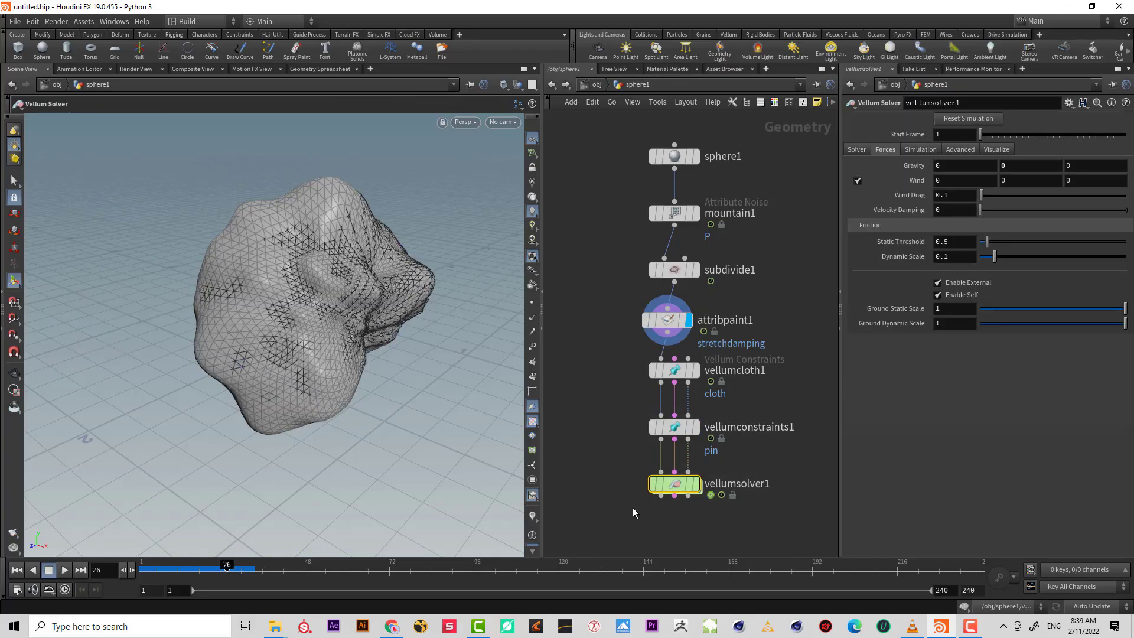
click(696, 484)
click(142, 571)
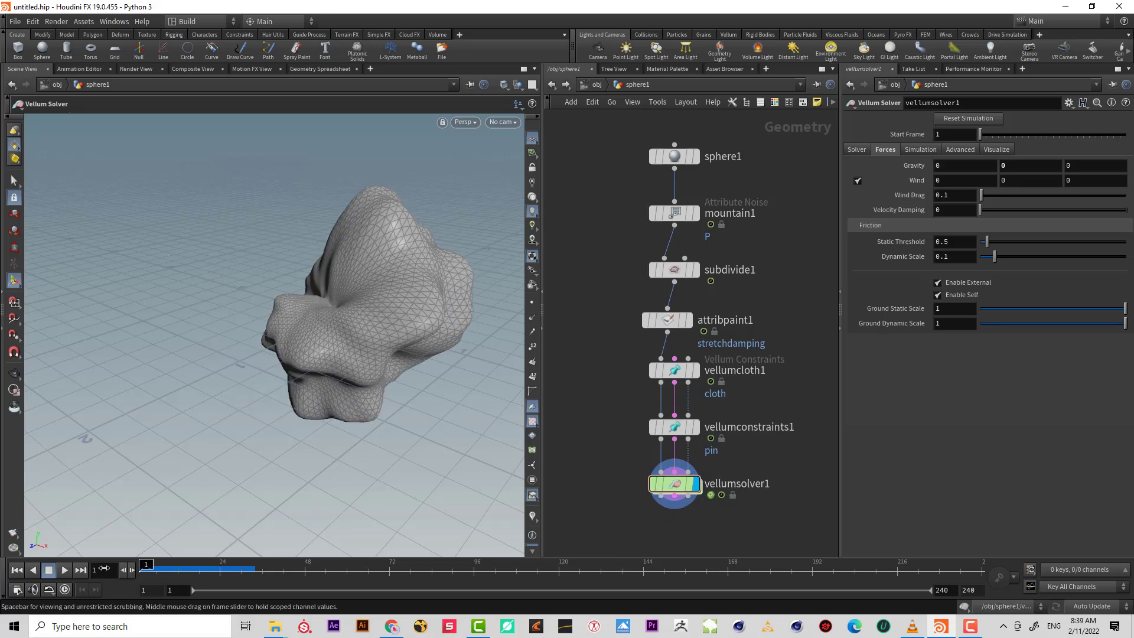
click(64, 571)
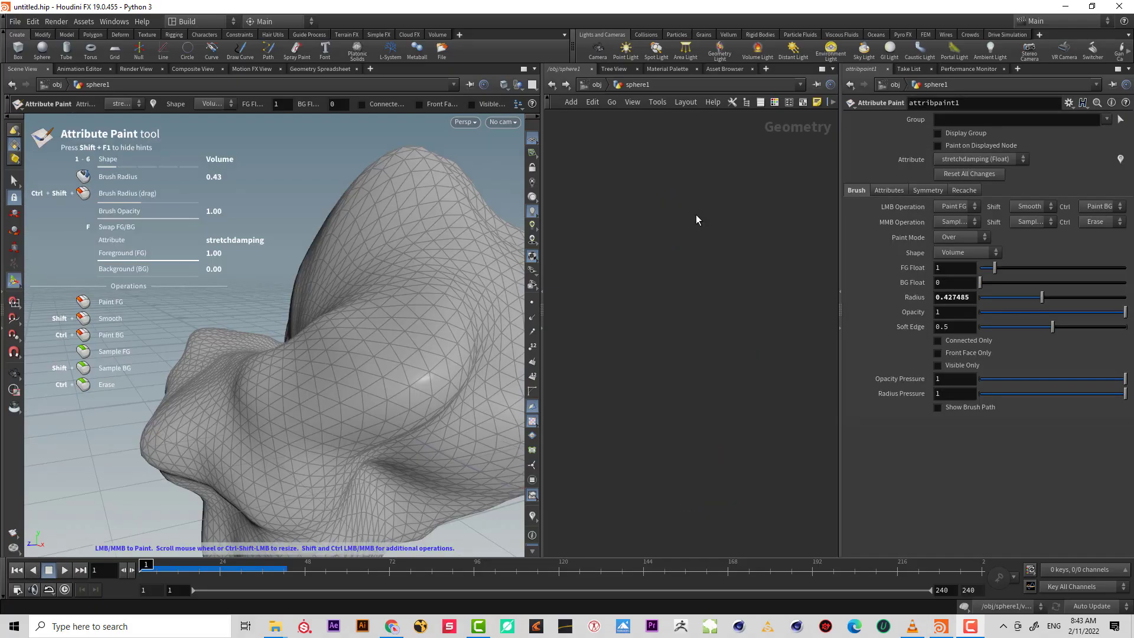
- Add a Torus node in an empty area of the sphere1 network and display it
key(Tab)
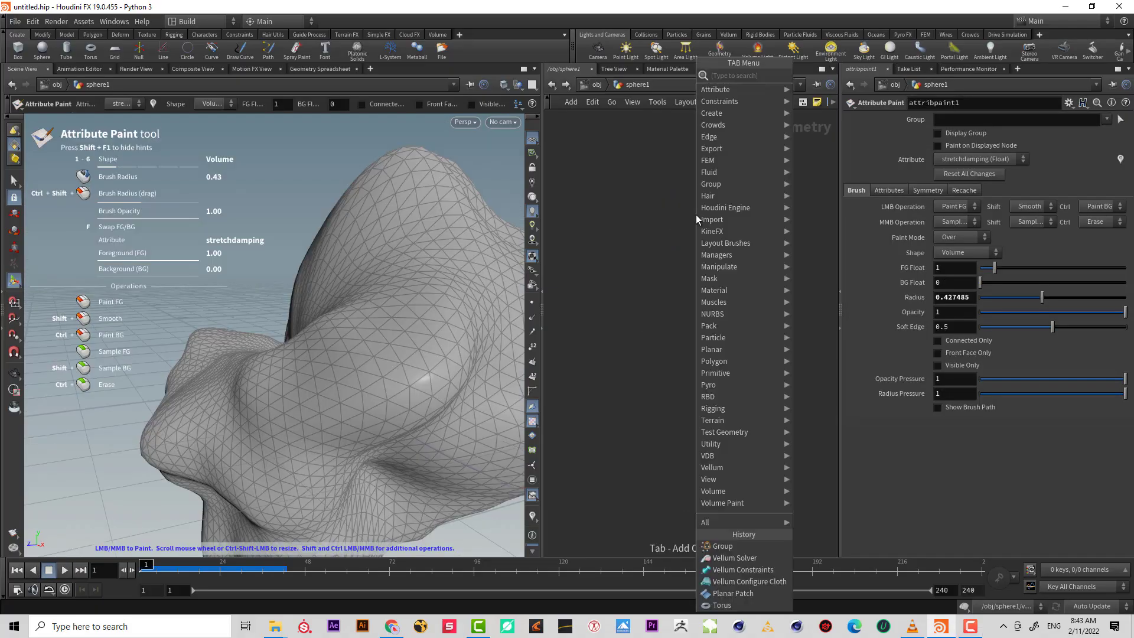
text(to)
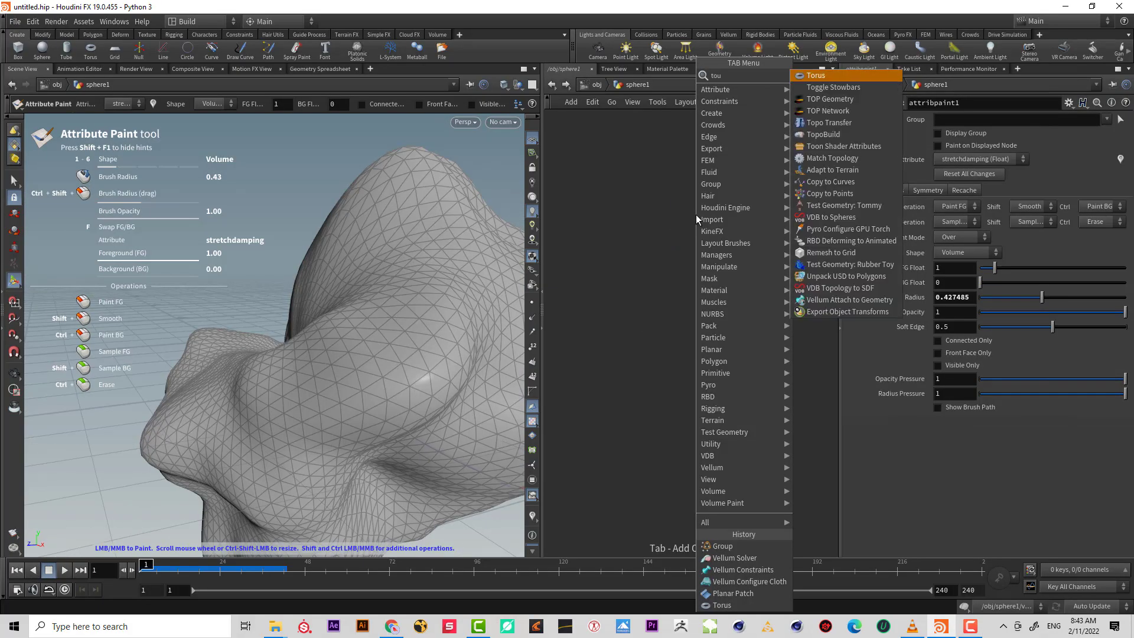
key(Return)
click(696, 214)
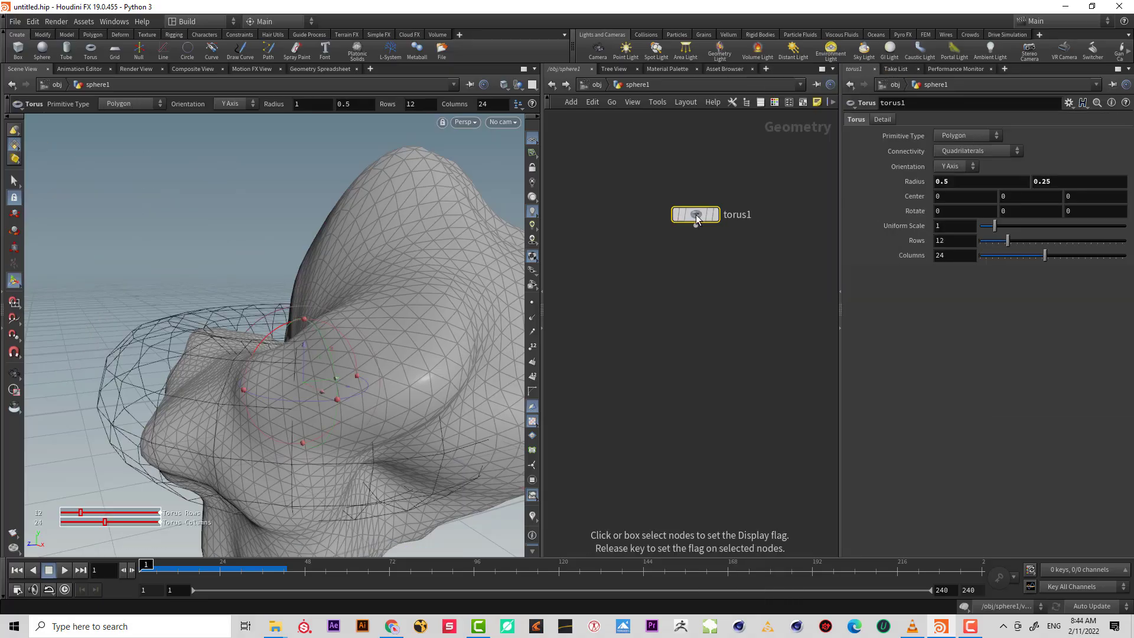
scroll(339, 334, down, 5)
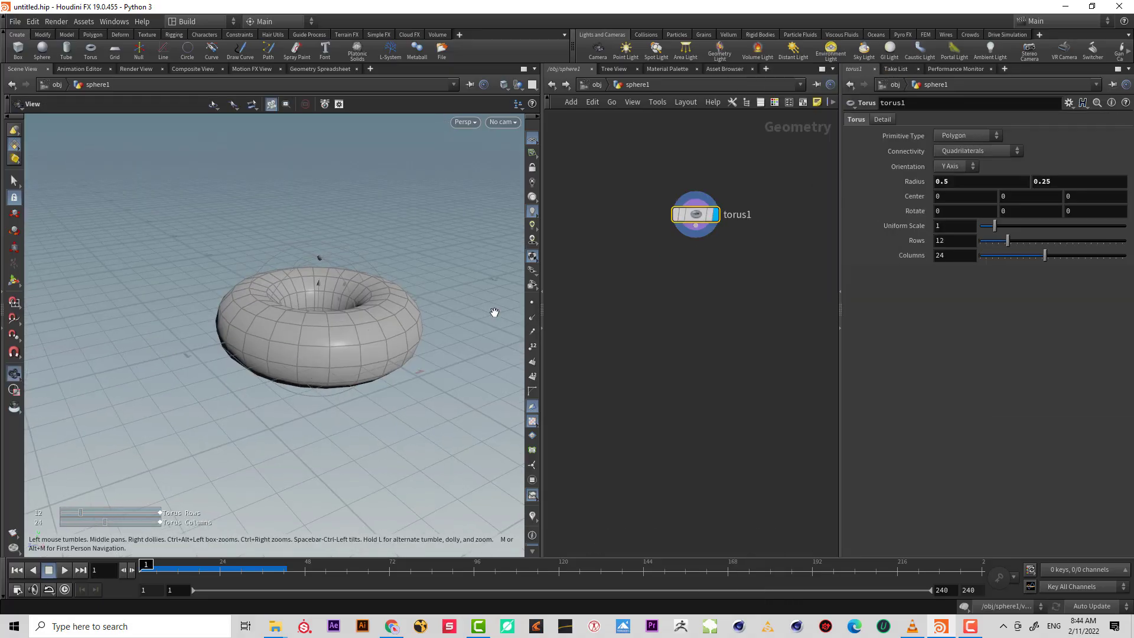
- Set the torus orientation to X Axis and its uniform scale to 0.5
click(956, 165)
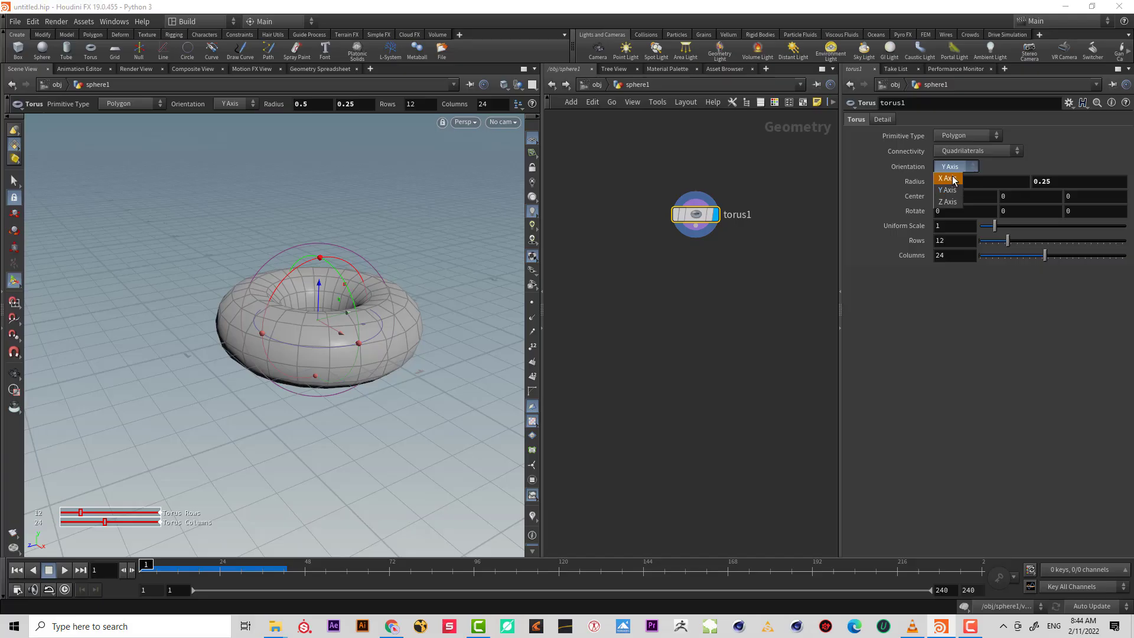
click(949, 179)
click(948, 225)
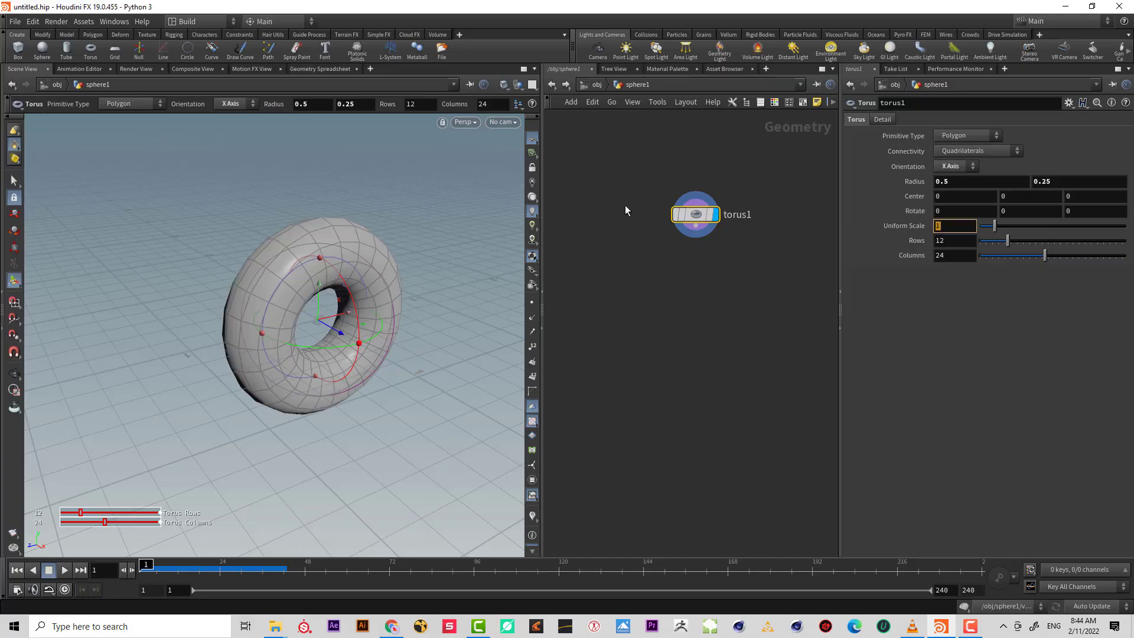
text(.5)
key(Return)
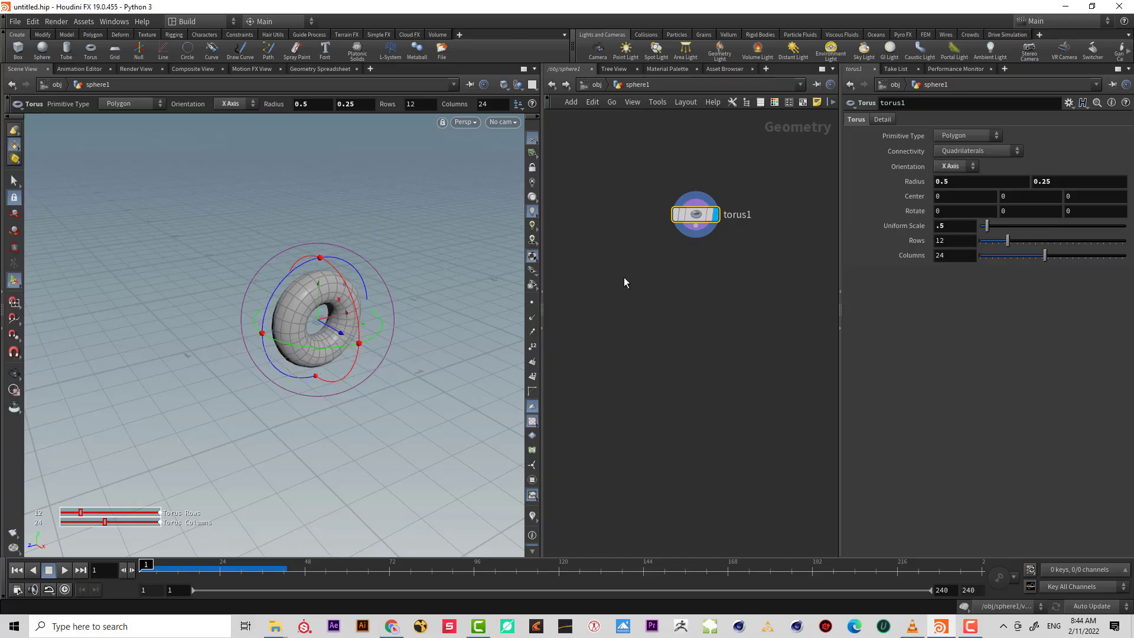
- Add a Planar Patch node beside torus1 and set its build plane to ZX Plane
key(Tab)
text(plan)
key(Return)
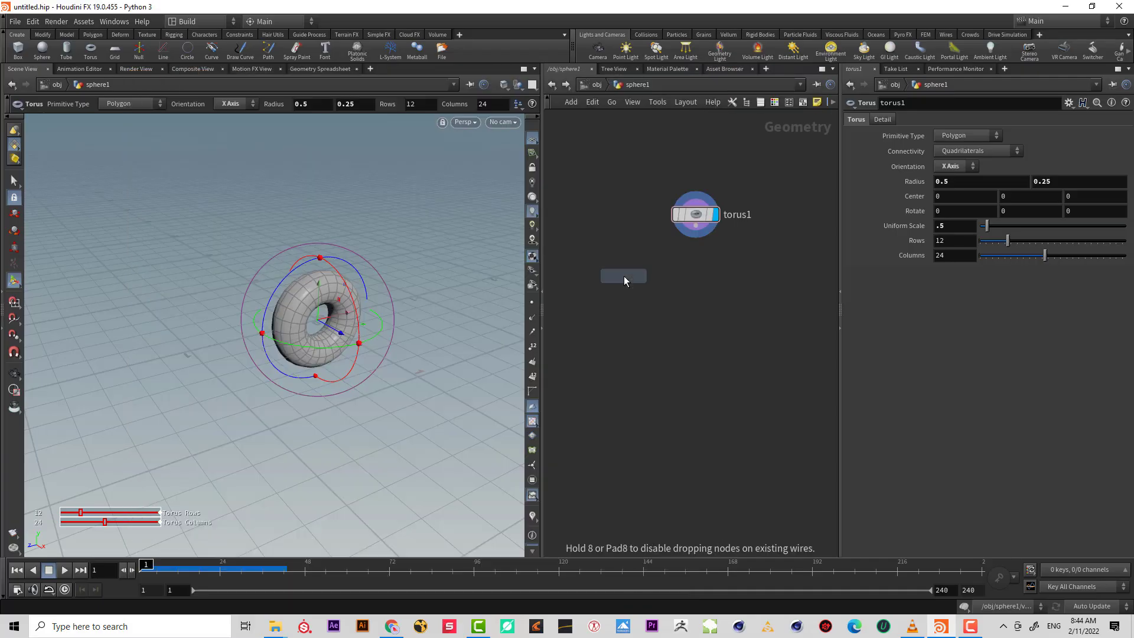
click(642, 227)
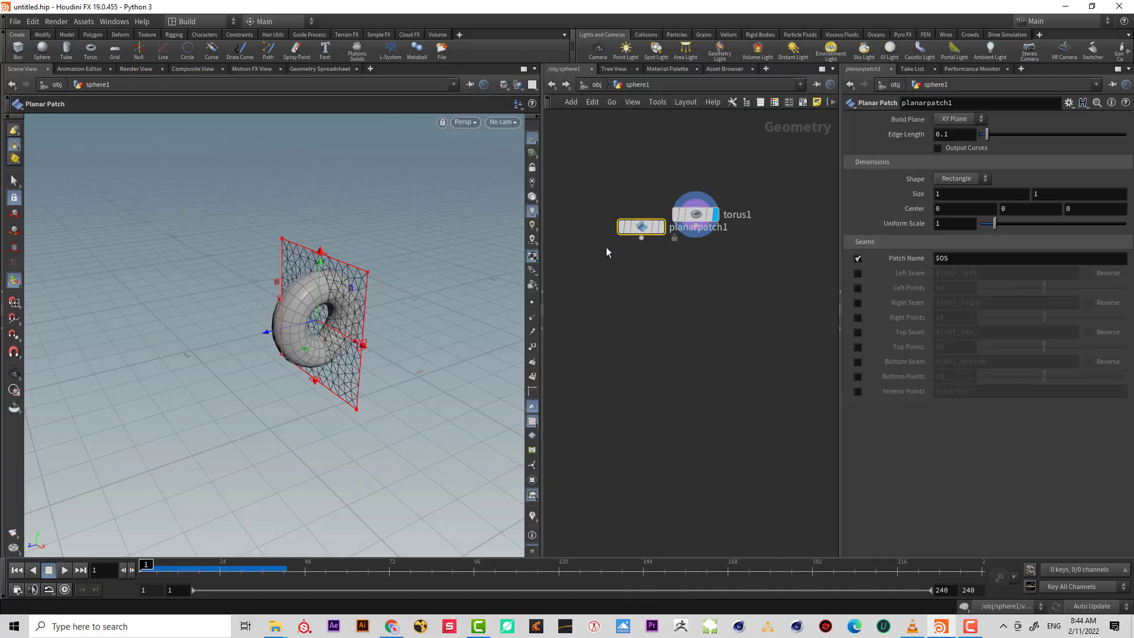
click(960, 155)
- Show planarpatch1 as a template and raise the torus above it to a centre Y of about 0.39
click(703, 215)
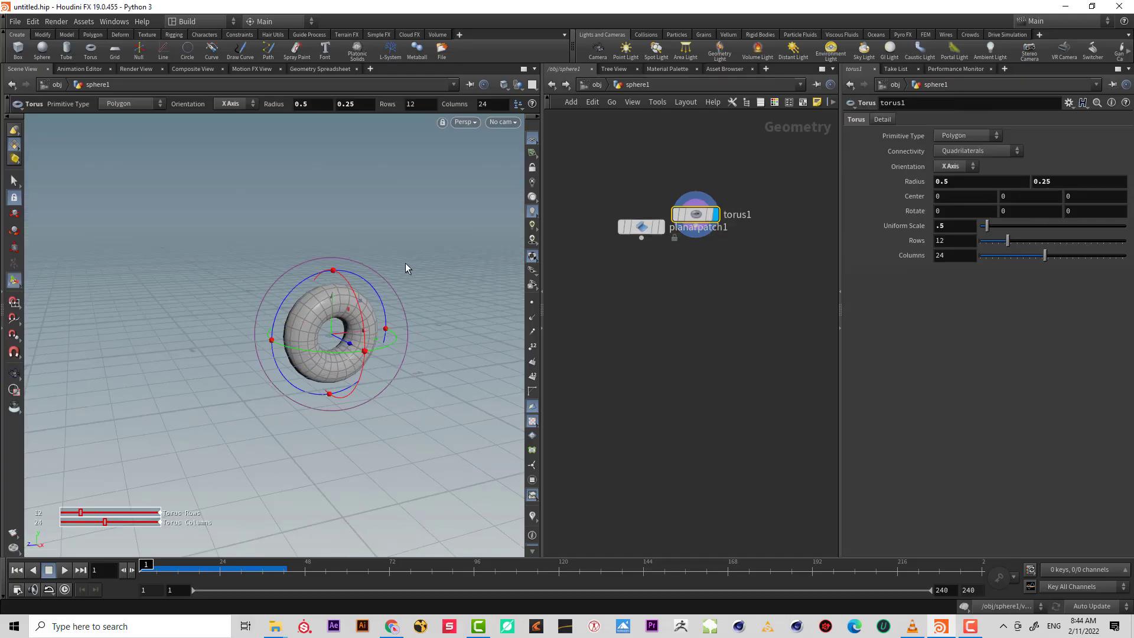
click(650, 254)
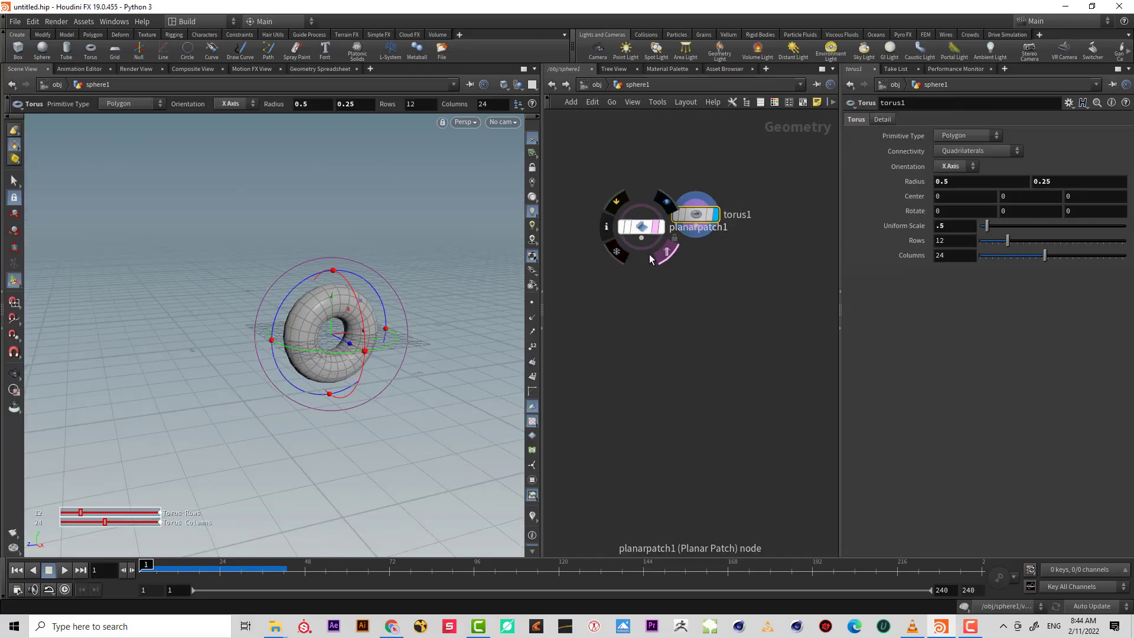
drag(329, 292, 345, 243)
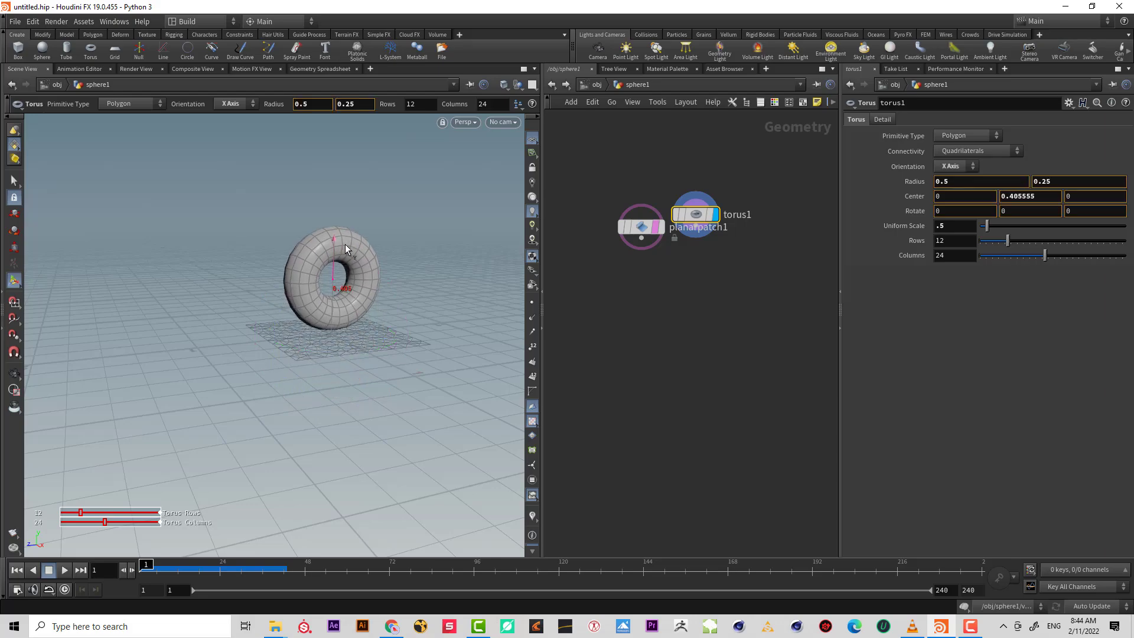
- Move planarpatch1 away from torus1 and connect a Vellum Configure Cloth node to its output
drag(630, 230, 584, 221)
click(596, 228)
key(Tab)
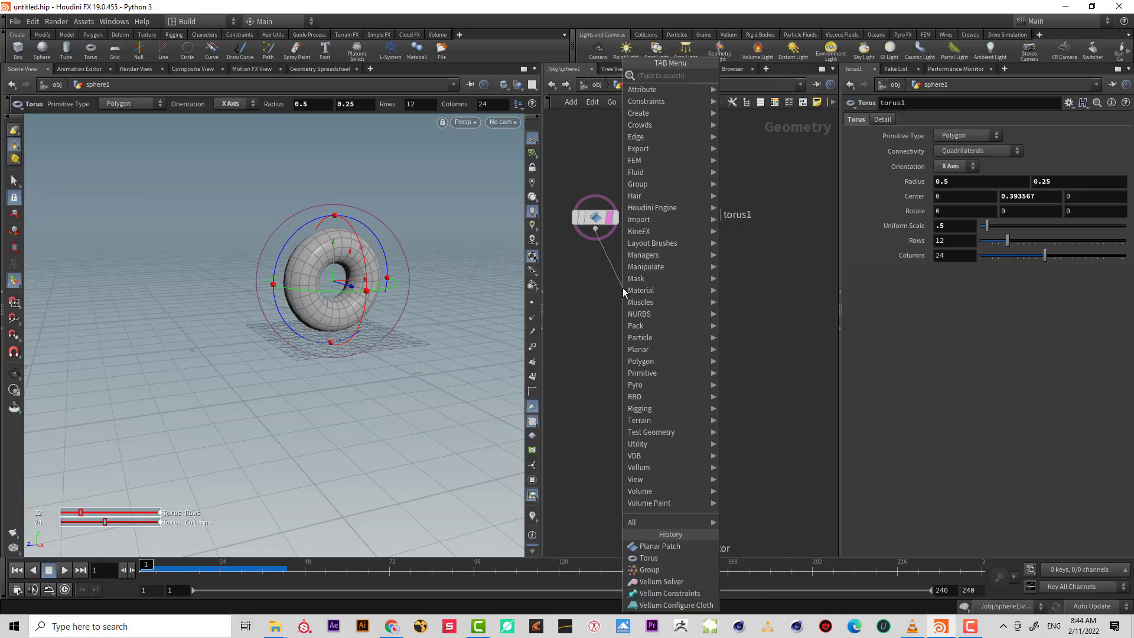
text(vel cl)
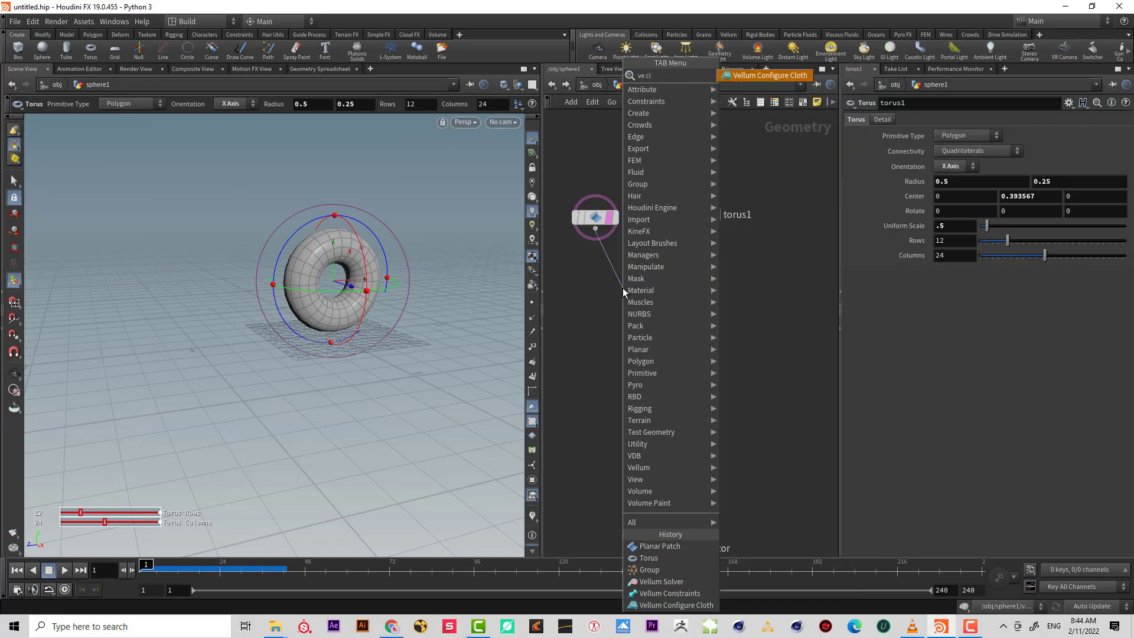
key(Return)
click(623, 288)
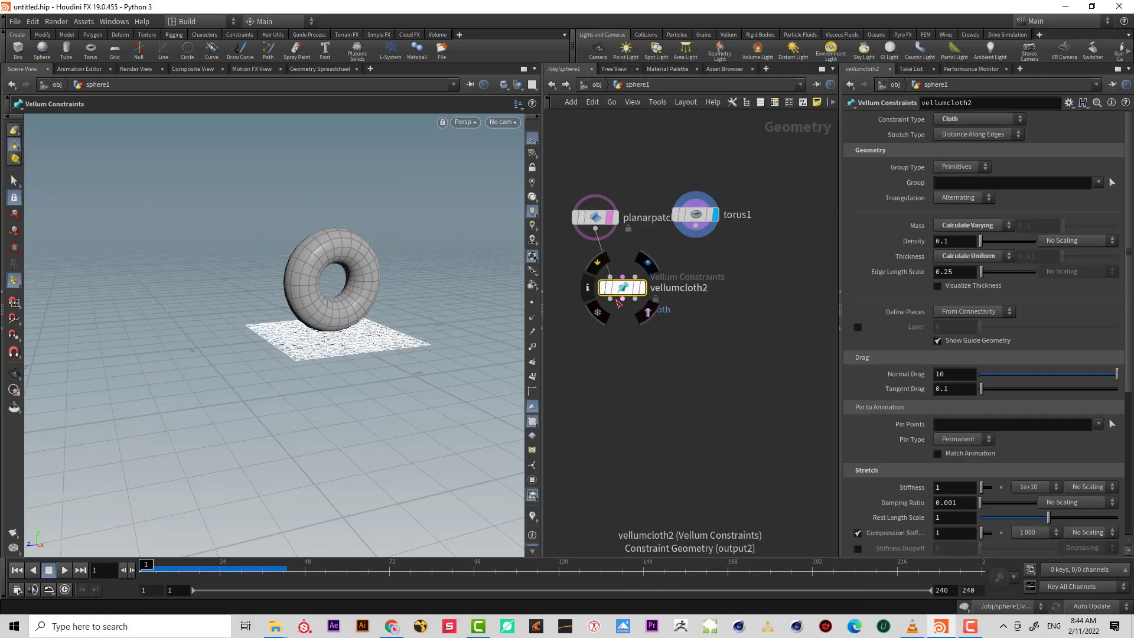
- Add a Vellum Constraints node connected after vellumcloth2
click(610, 298)
key(Tab)
text(ve)
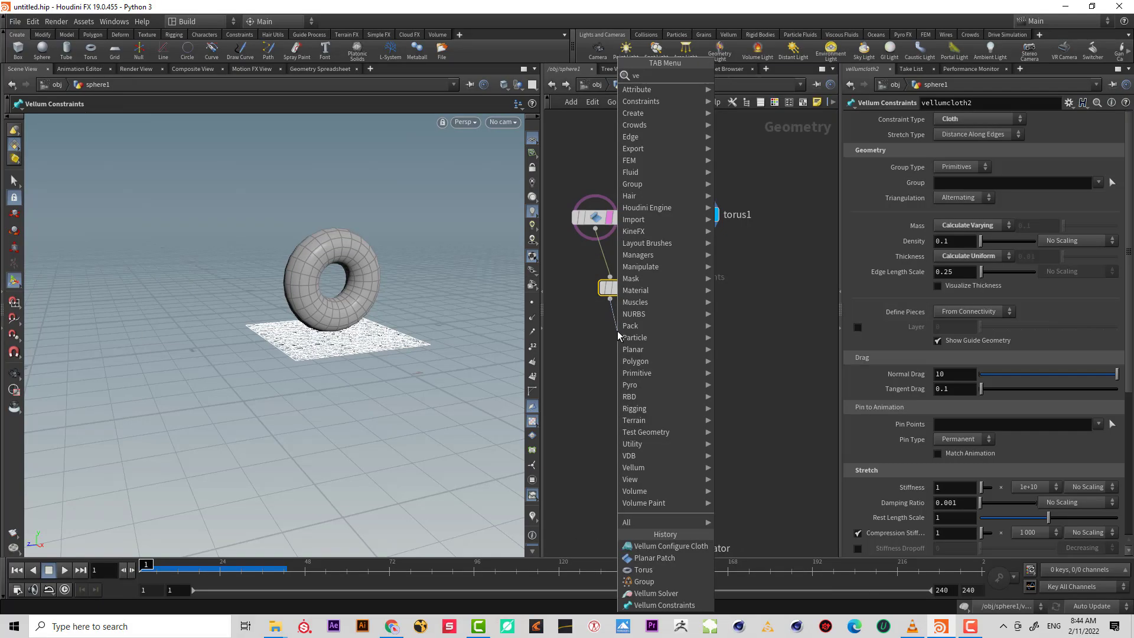
text(l con)
key(Return)
click(618, 331)
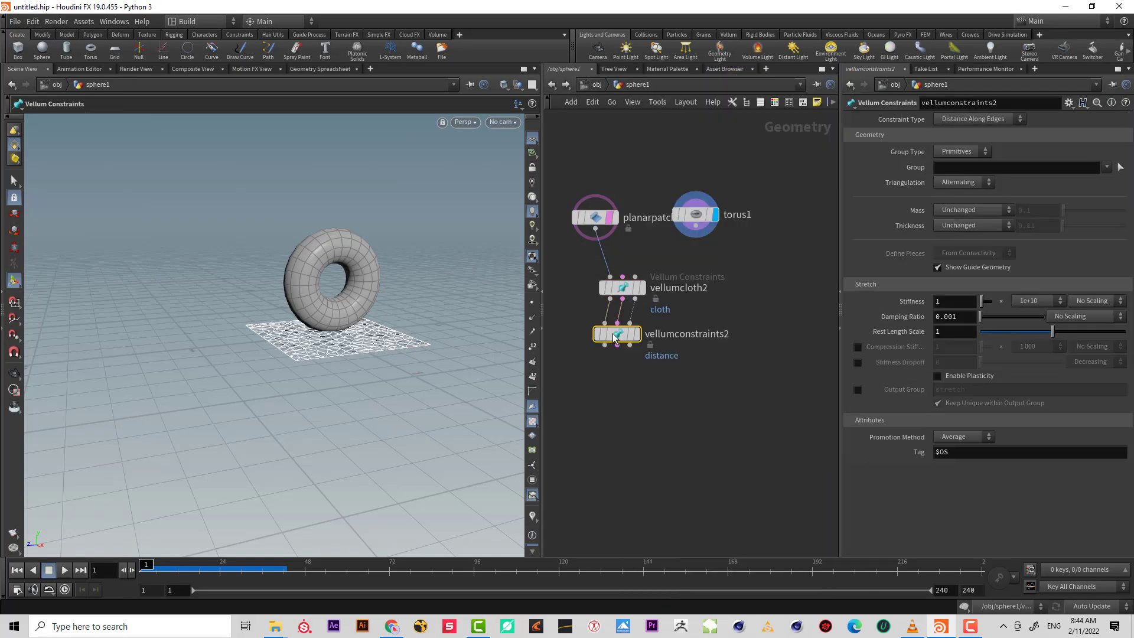
- Add a Vellum Solver node connected after vellumconstraints2
click(606, 344)
key(Tab)
text(ve)
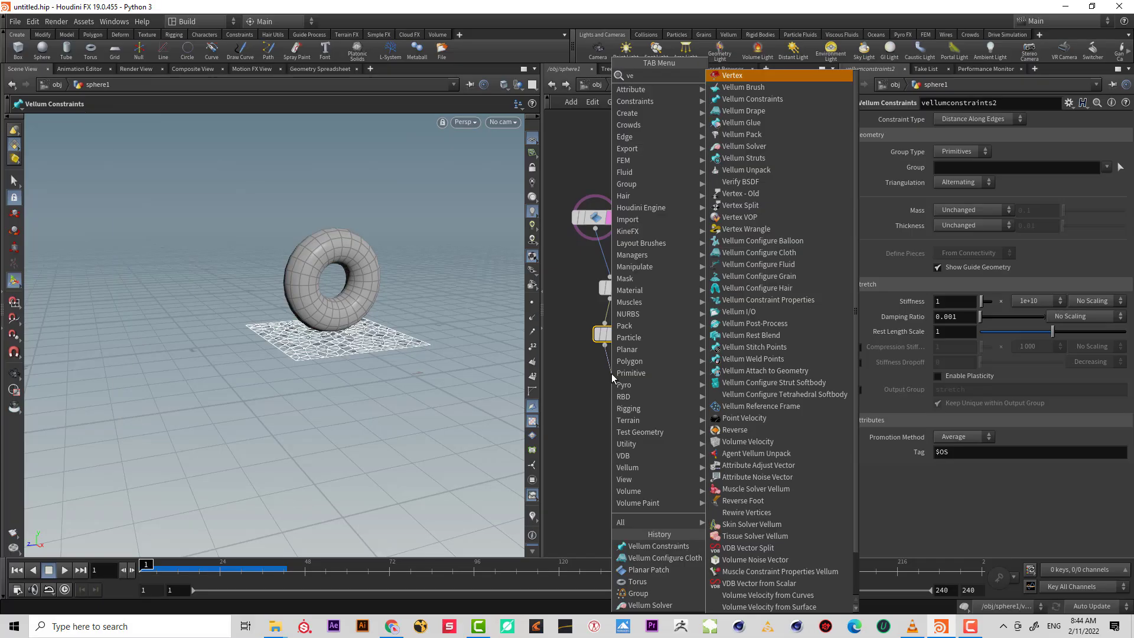
text(l so)
key(Return)
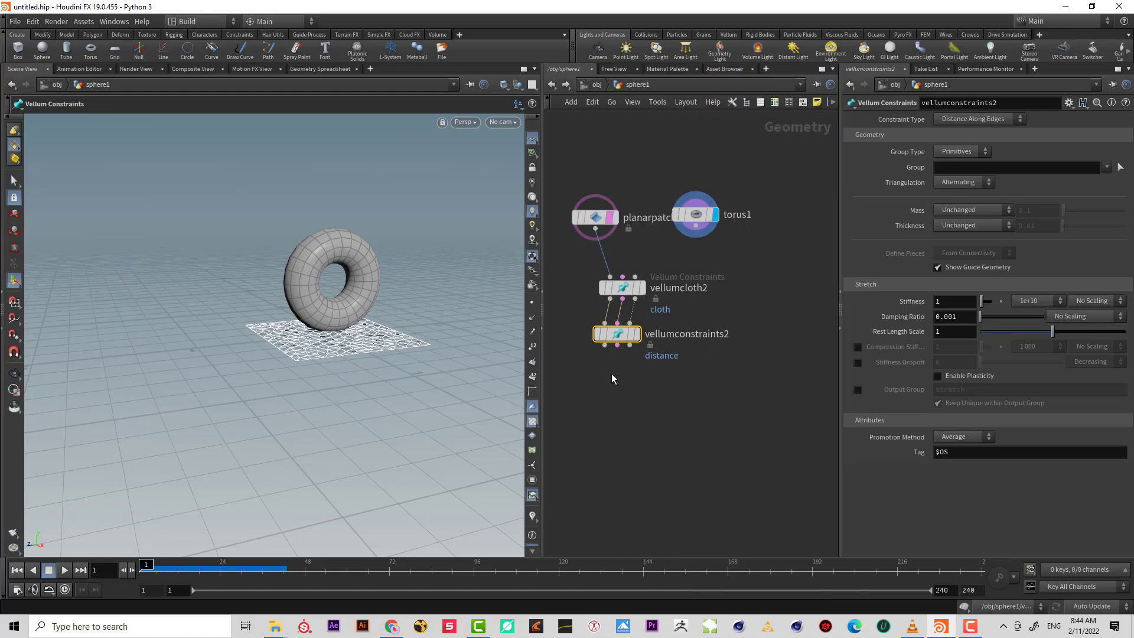
click(612, 378)
- Wire torus1 into the collision geometry input of vellumcloth2 and select vellumconstraints2
click(696, 226)
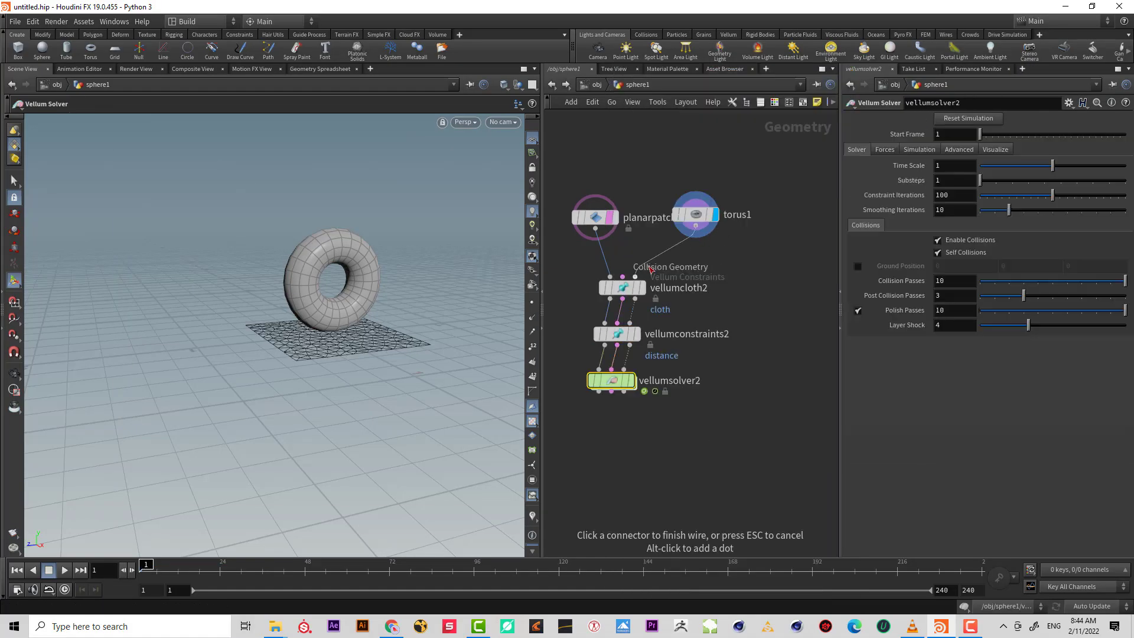
click(767, 258)
drag(772, 324, 595, 357)
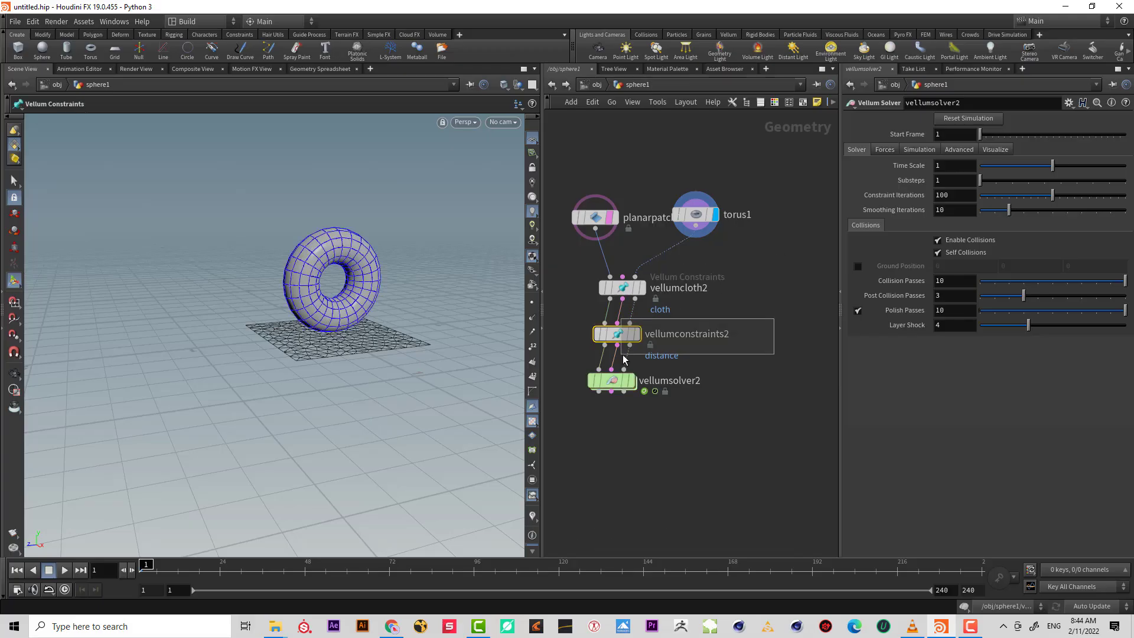
- Set the constraint type of vellumconstraints2 to Attach to Geometry and inspect the attachment guides between the patch and the torus
alt+right_drag(334, 289, 373, 318)
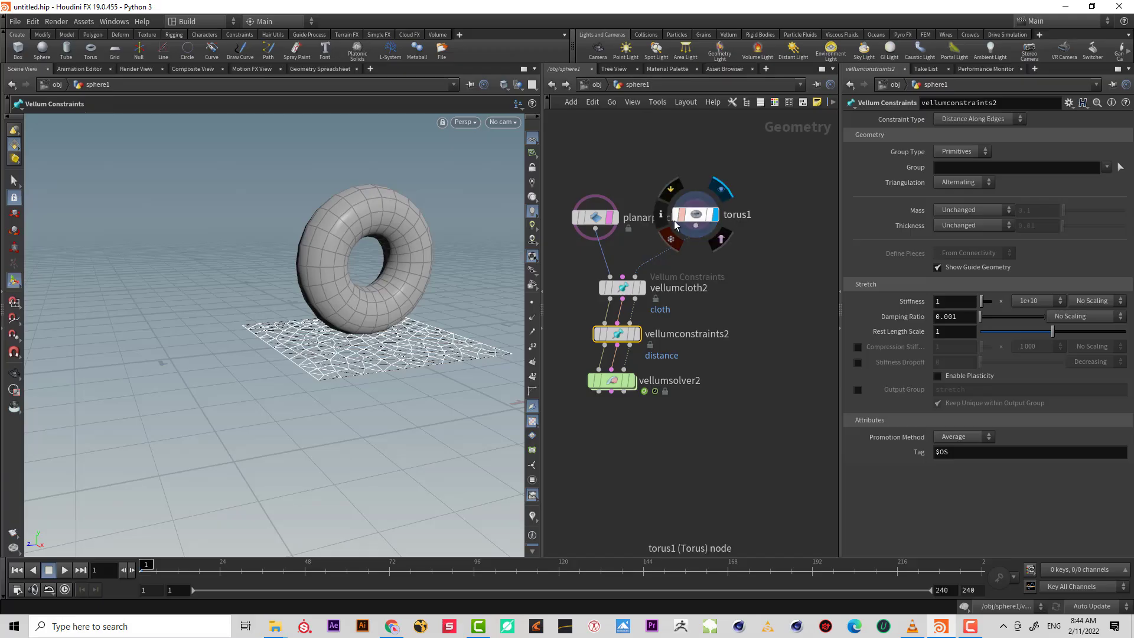
click(595, 217)
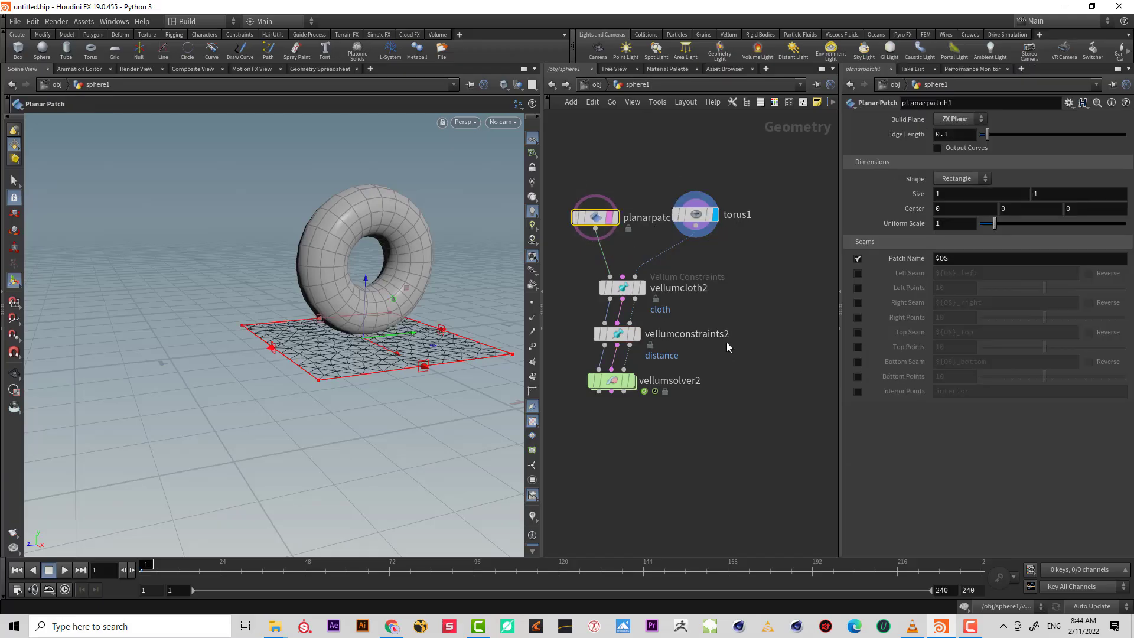
click(623, 340)
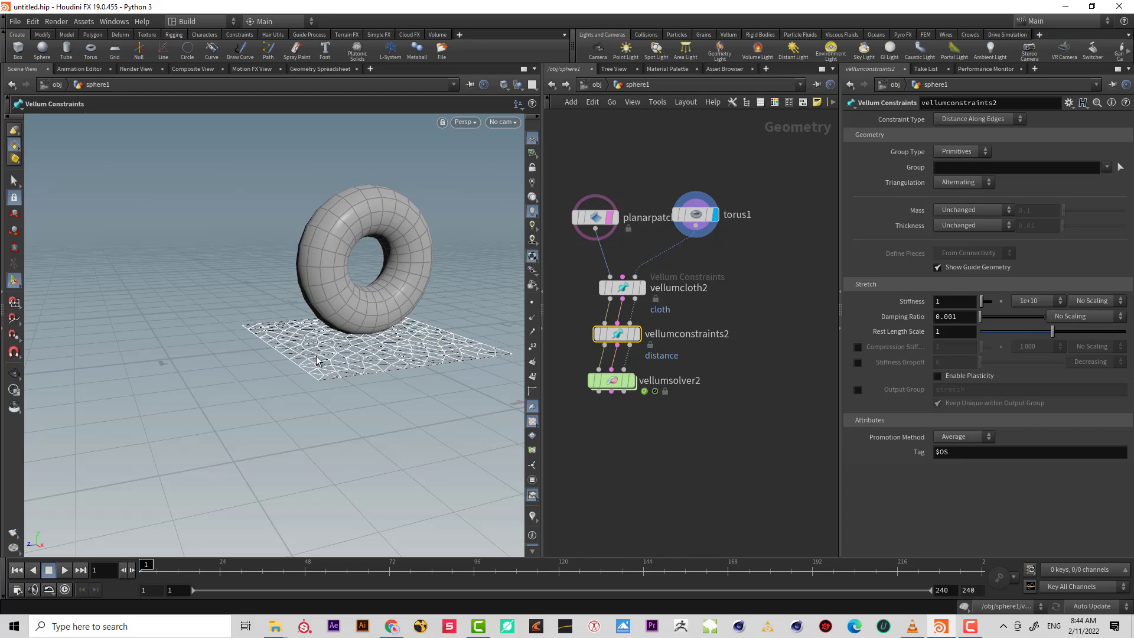
scroll(402, 345, up, 3)
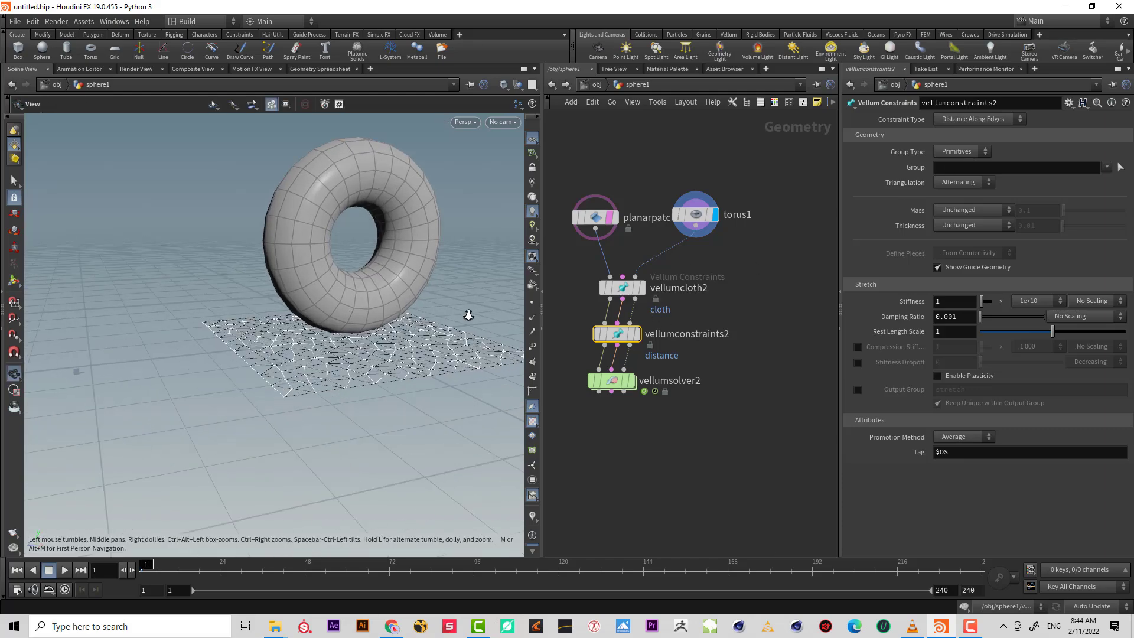
click(963, 119)
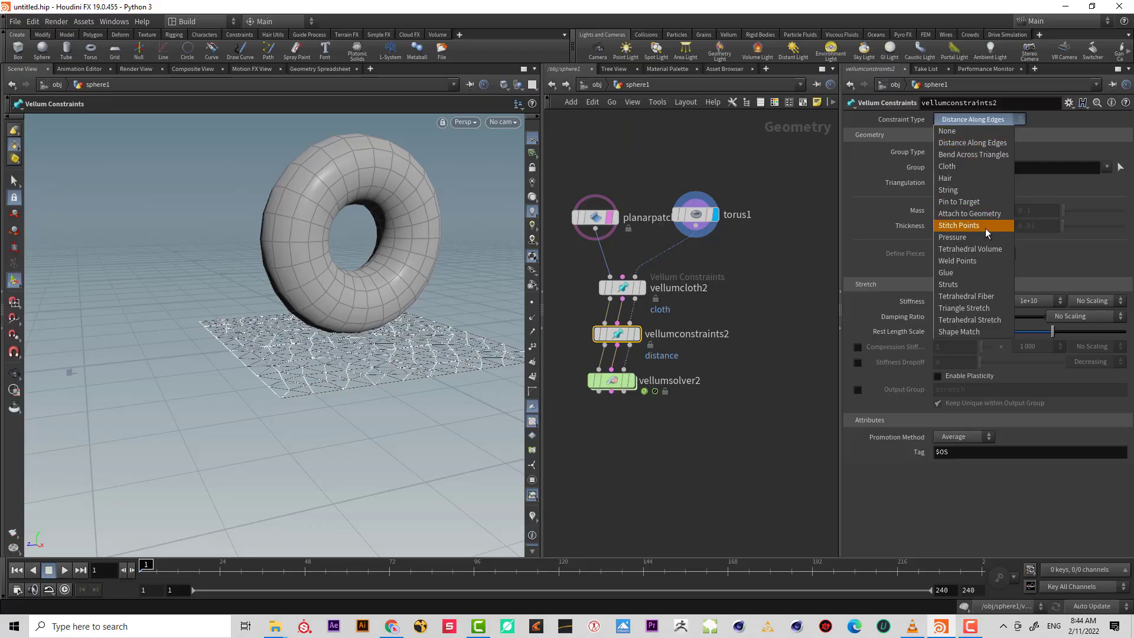
click(999, 215)
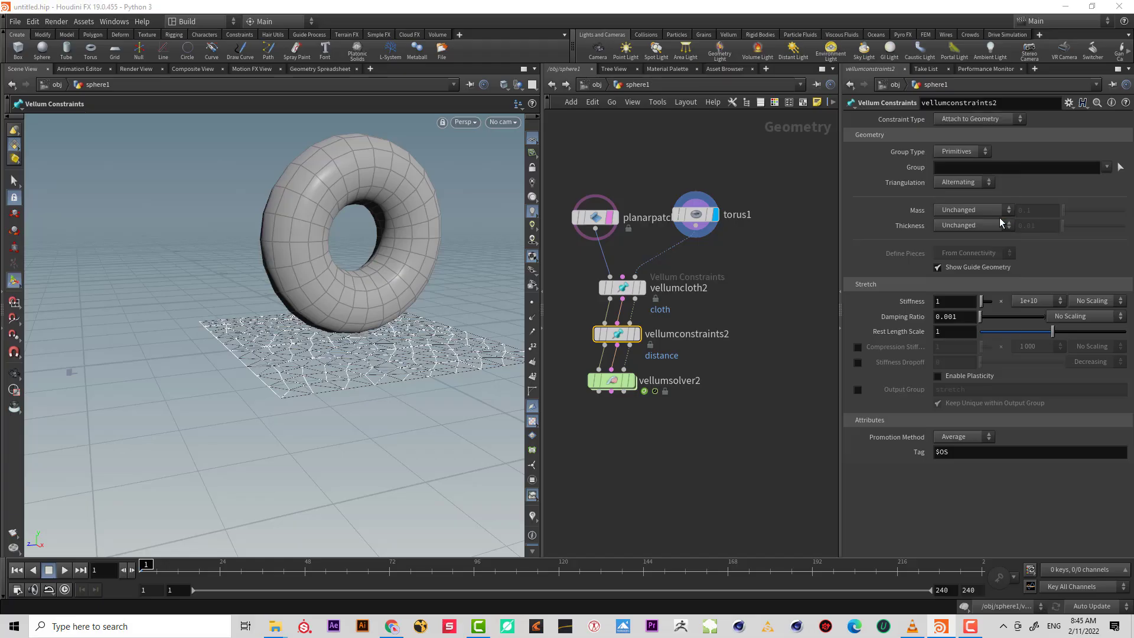
click(736, 309)
alt+right_drag(382, 310, 446, 294)
click(617, 335)
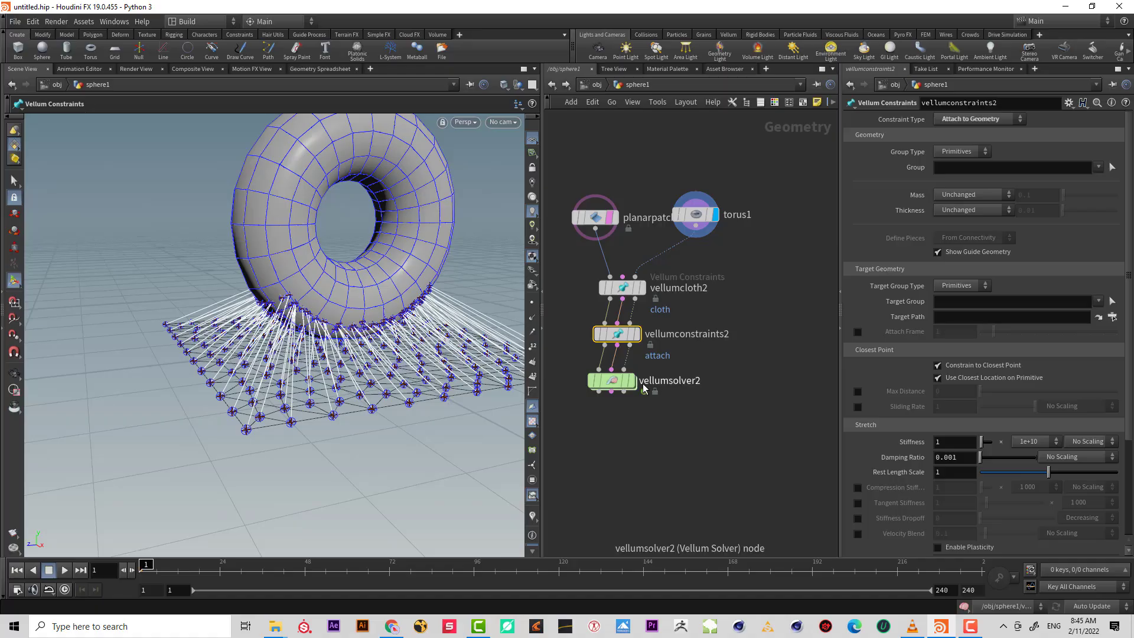
alt+drag(339, 220, 256, 200)
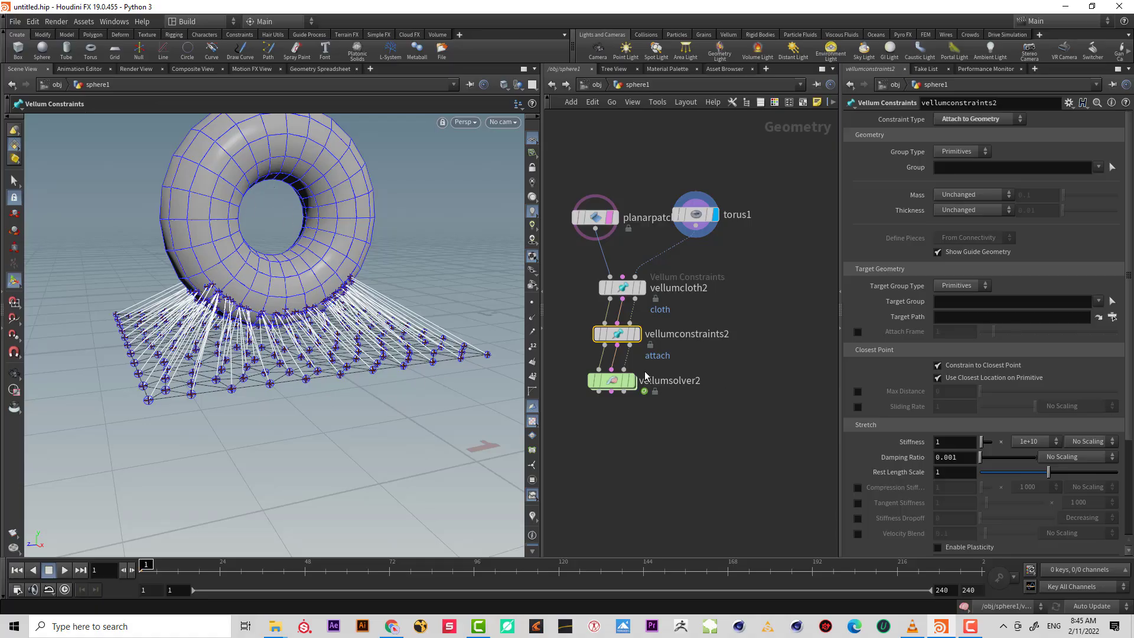
- Display the output of vellumsolver2 and play the simulation
click(632, 380)
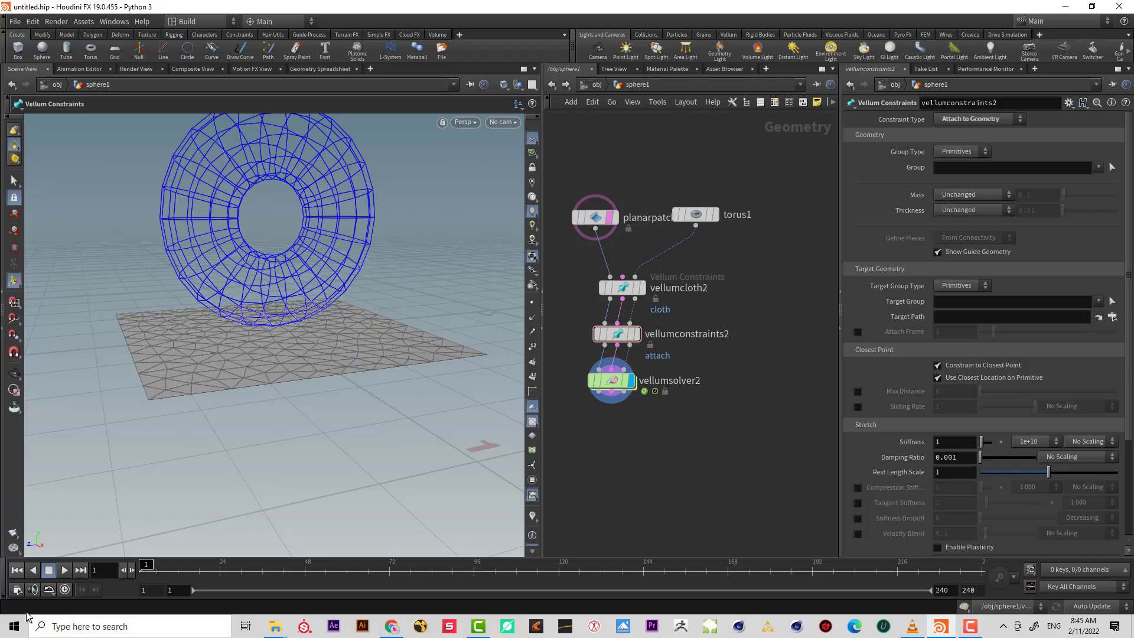
click(65, 570)
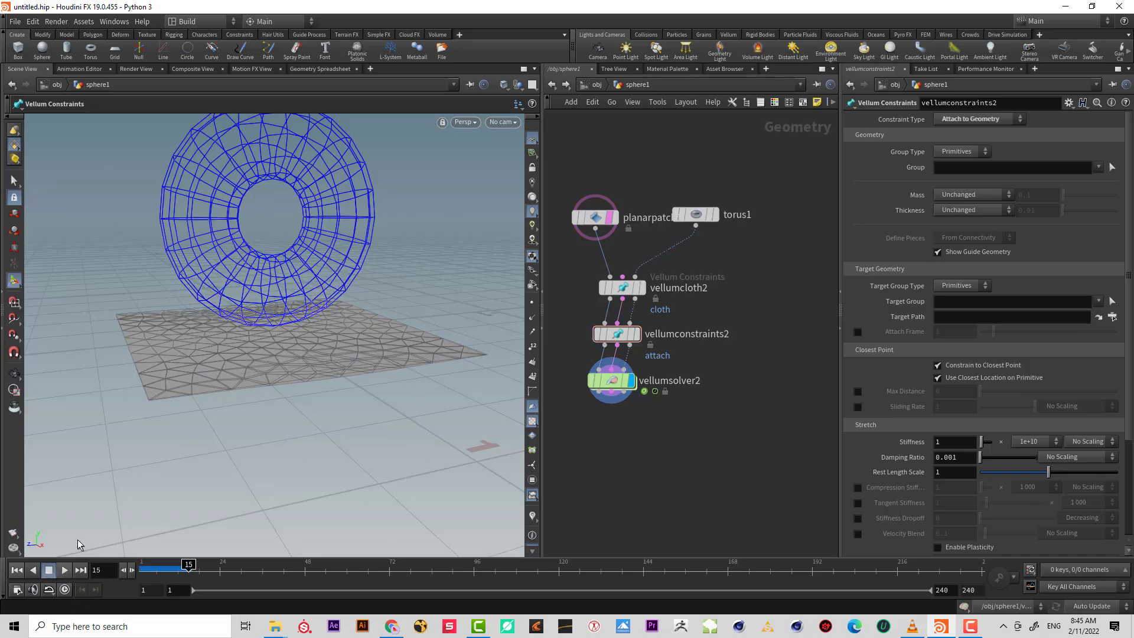
- Set the stretch stiffness multiplier of vellumconstraints2 to 1 and replay the simulation from the first frame
drag(781, 351, 592, 318)
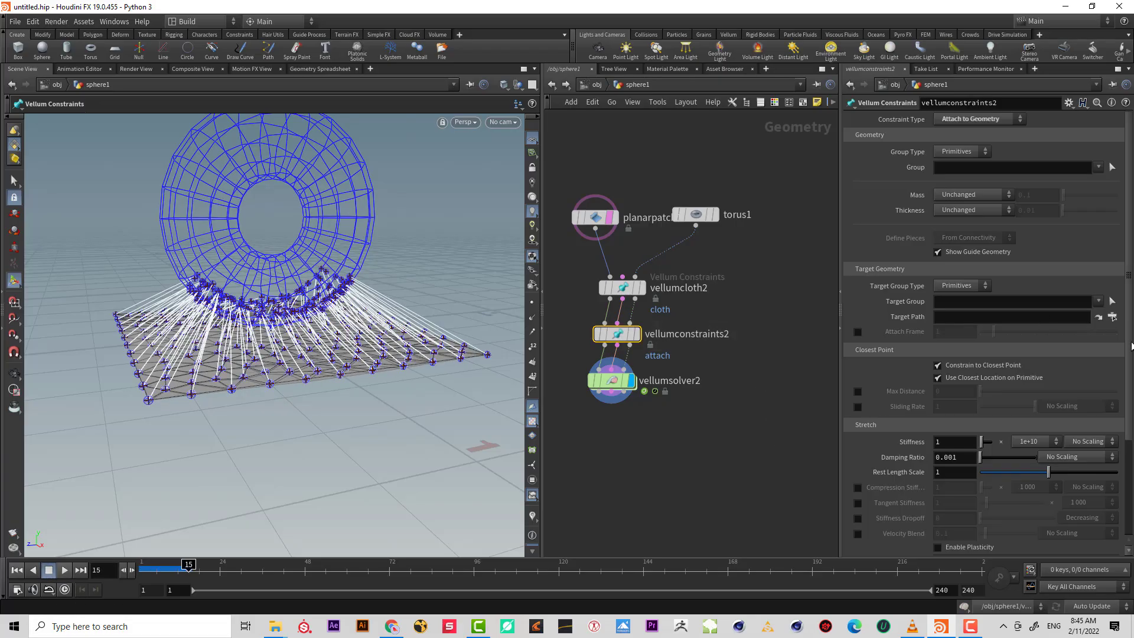
click(1026, 440)
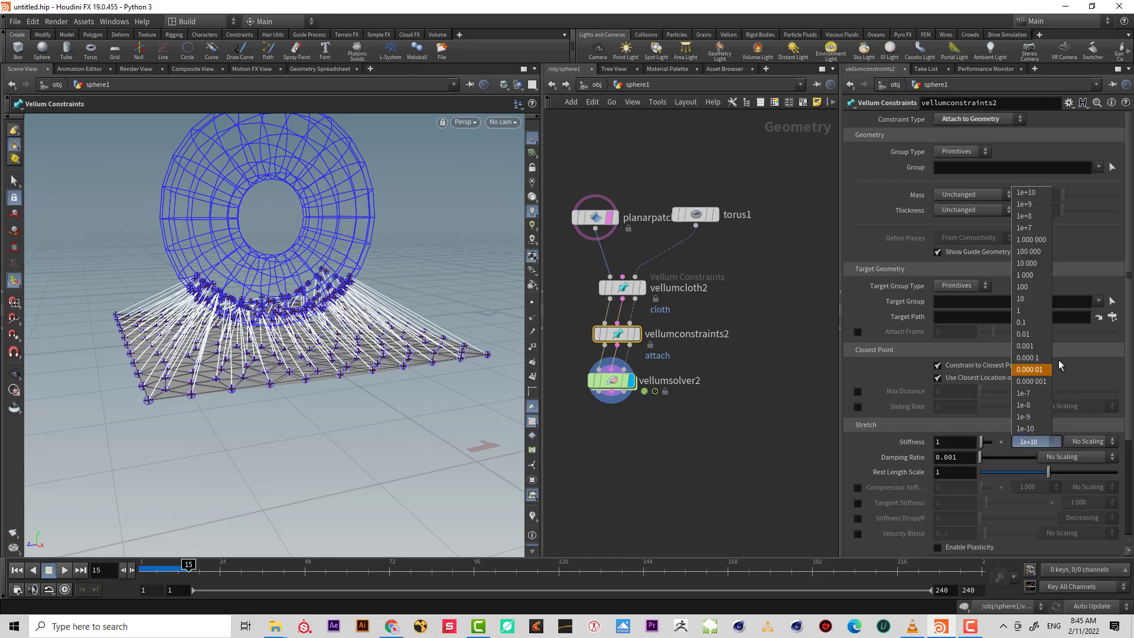
click(1024, 310)
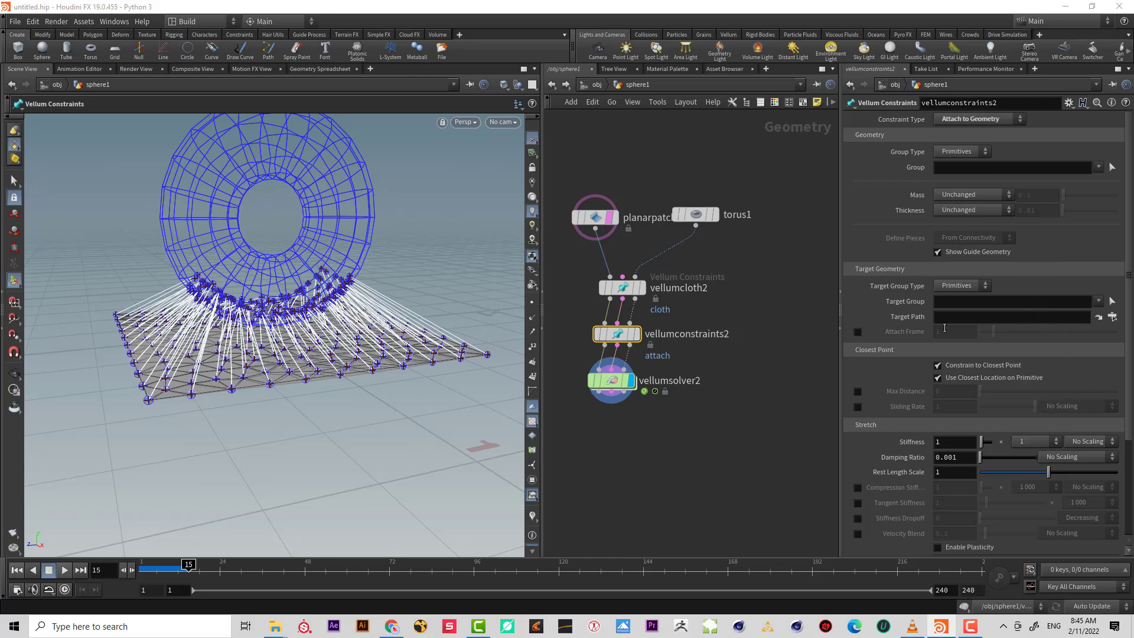
click(14, 570)
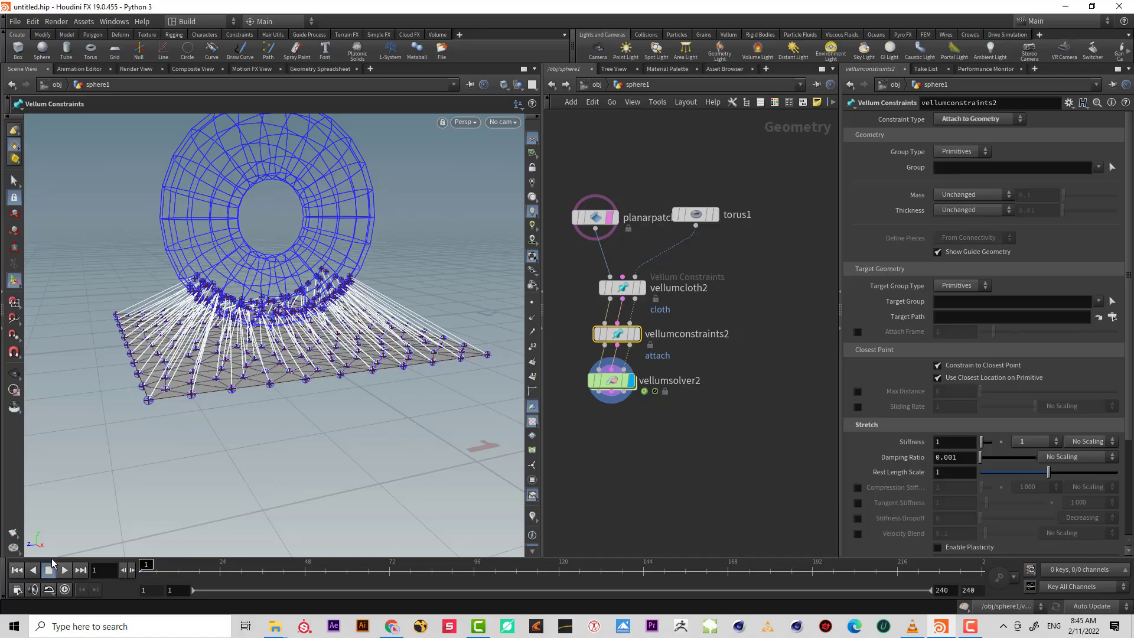
click(64, 570)
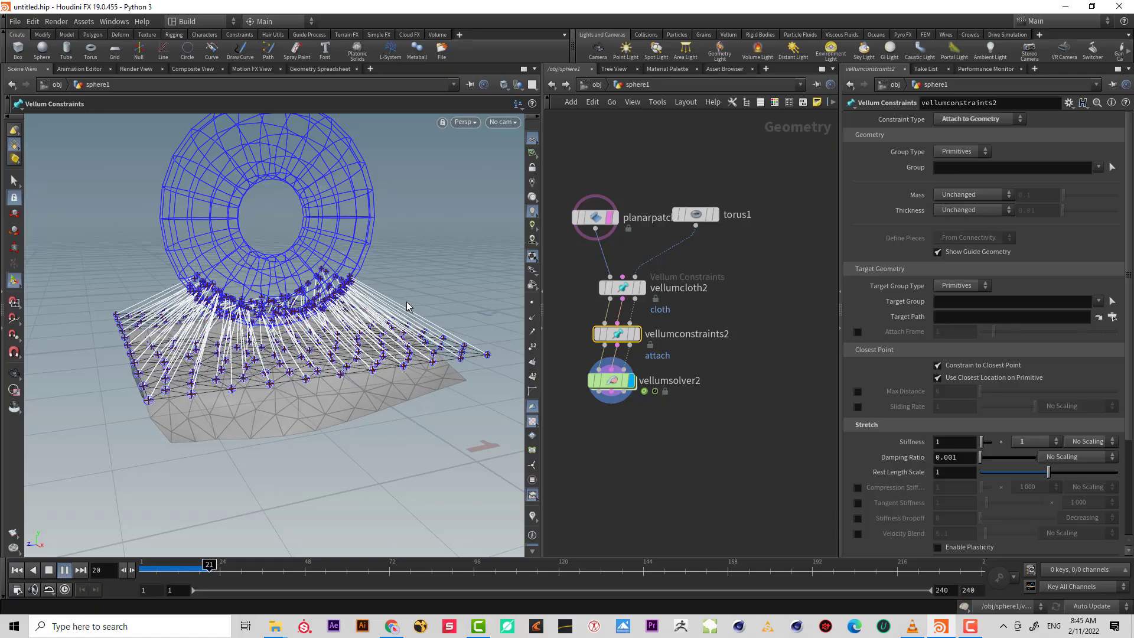
key(Escape)
alt+drag(277, 332, 286, 358)
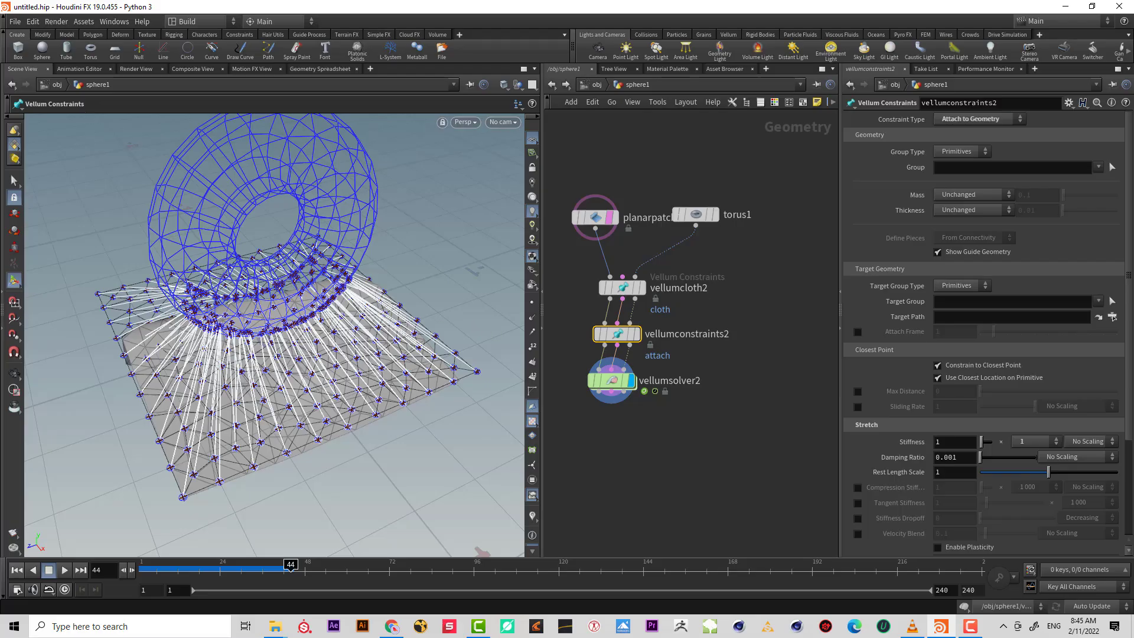
- Rewind to frame 1 and set the stretch stiffness multiplier of vellumconstraints2 back to 1e+10
click(17, 570)
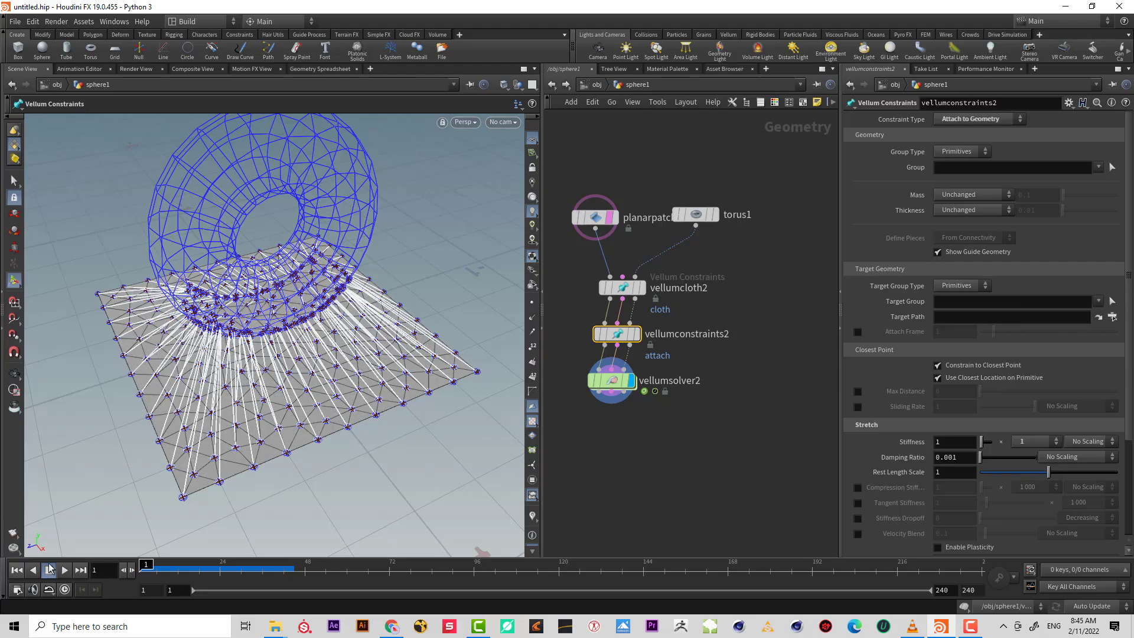
click(1032, 444)
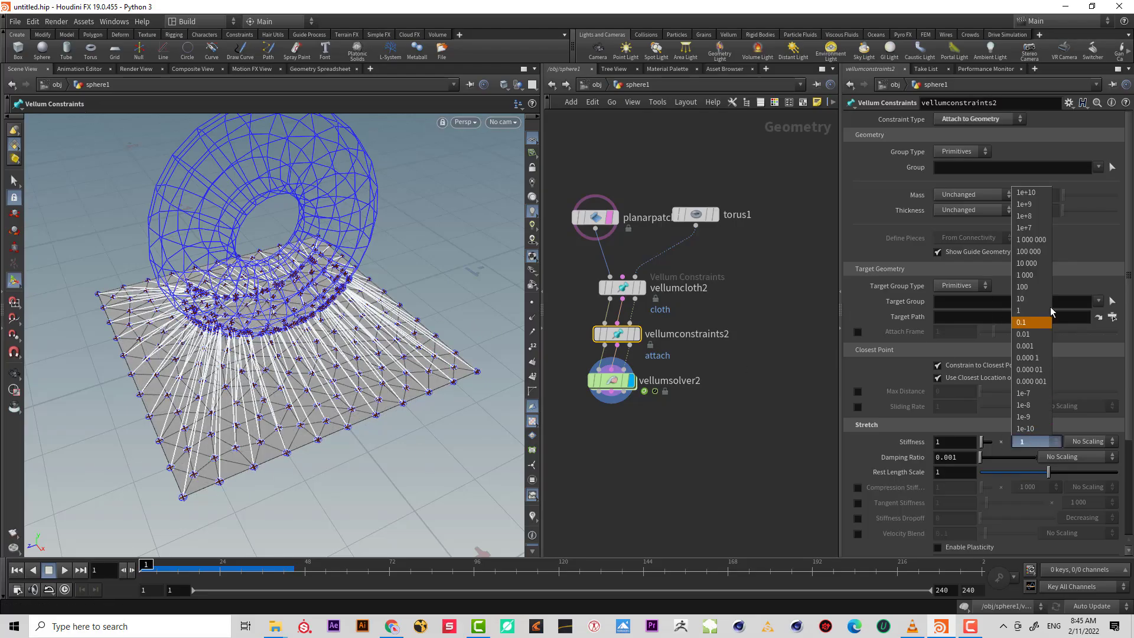
click(1026, 192)
middle_drag(710, 363, 746, 354)
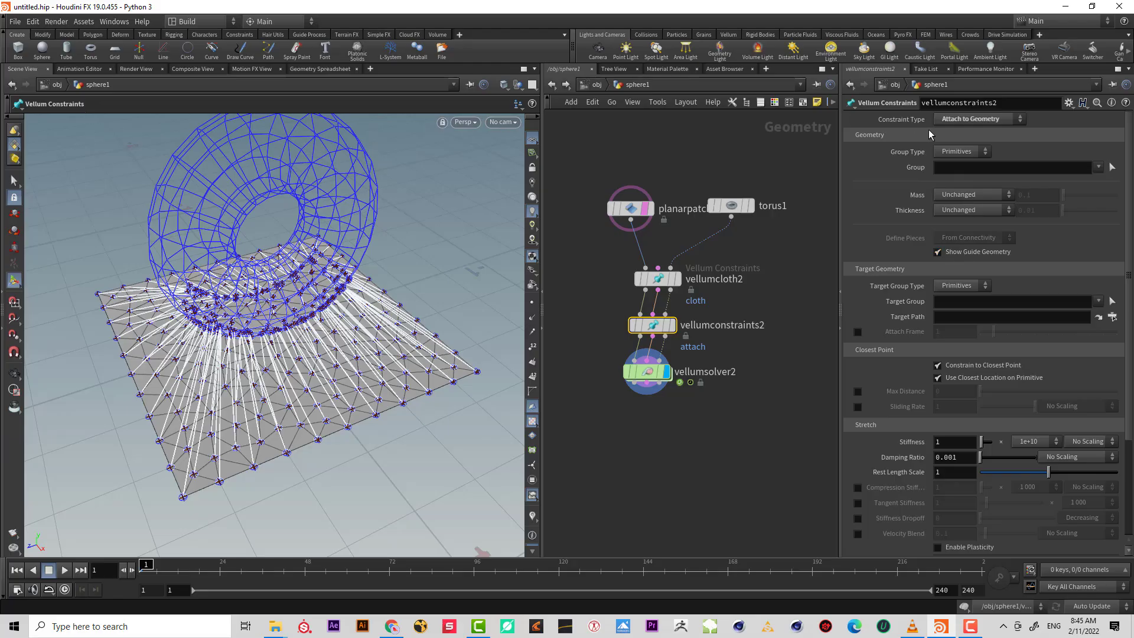
- Set the constraint's group type to Points and, in the top view, assign the patch points around the torus footprint as its group
click(960, 151)
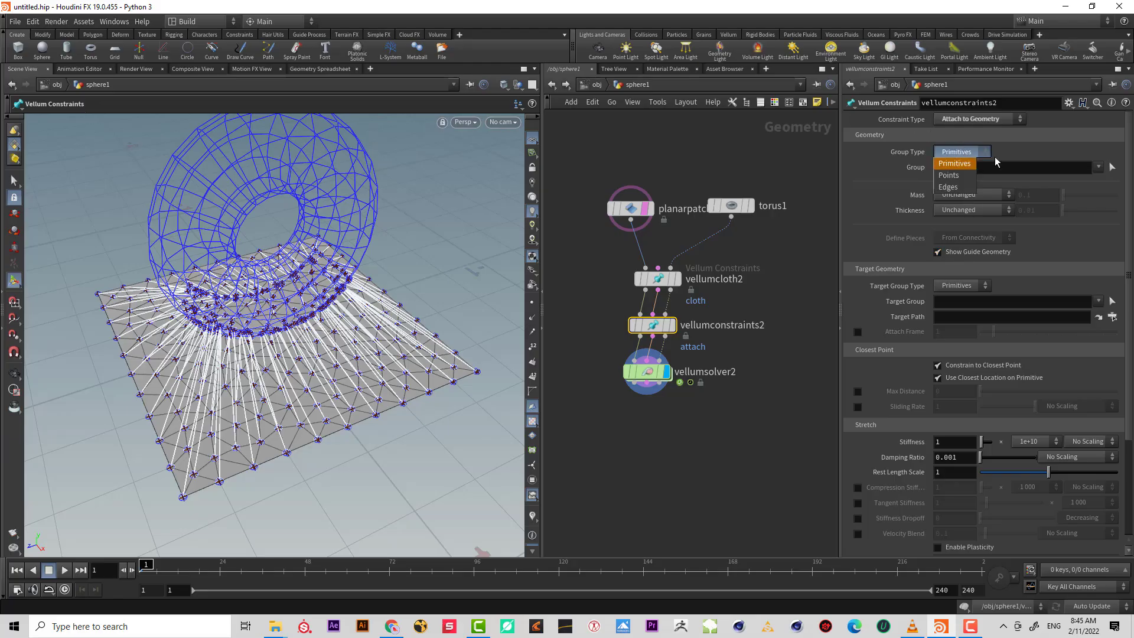
click(949, 176)
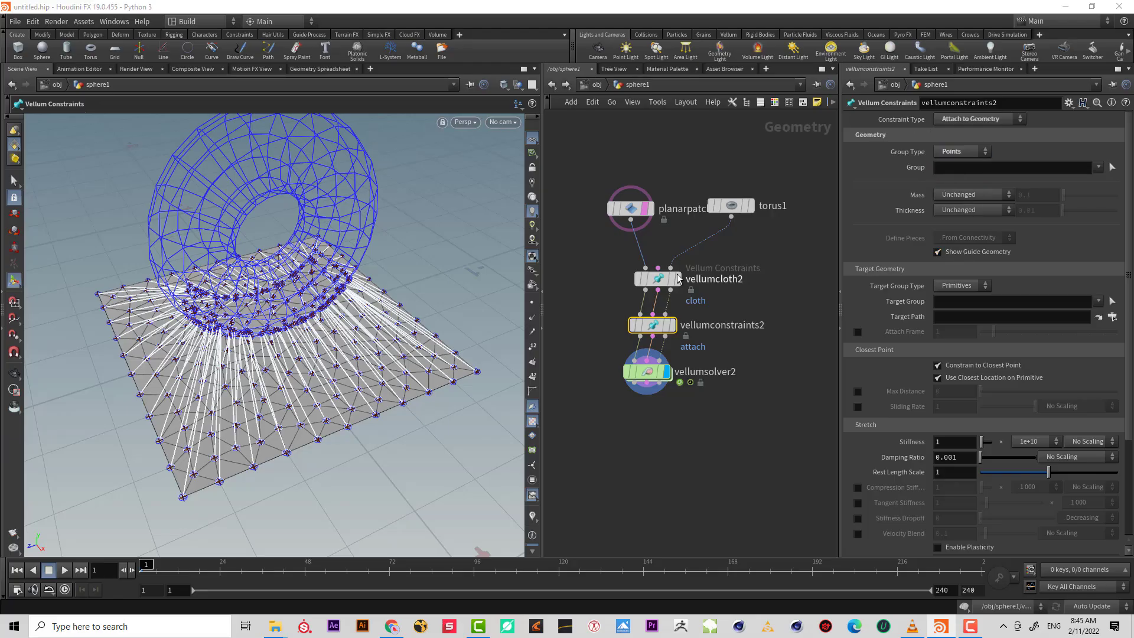
key(space+2)
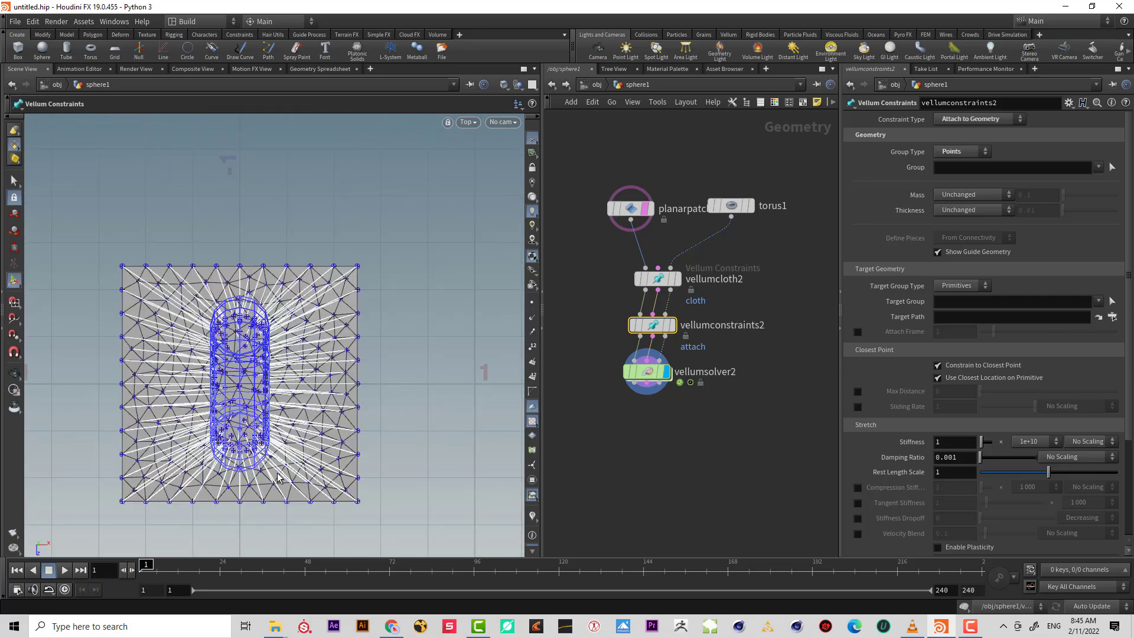
click(1117, 169)
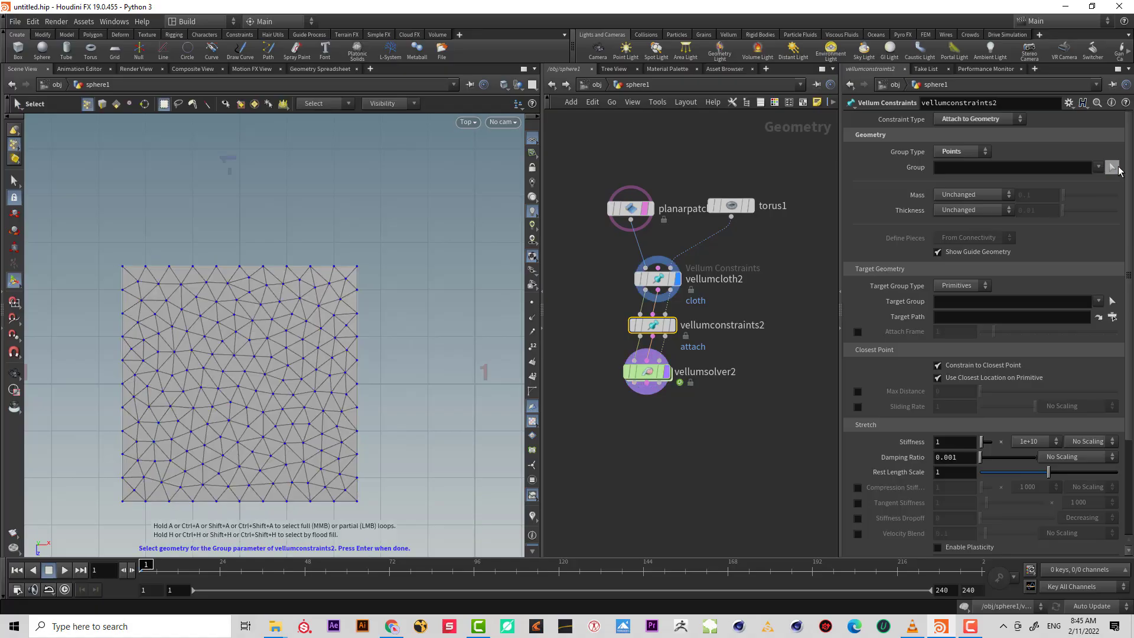
drag(195, 307, 278, 482)
key(Return)
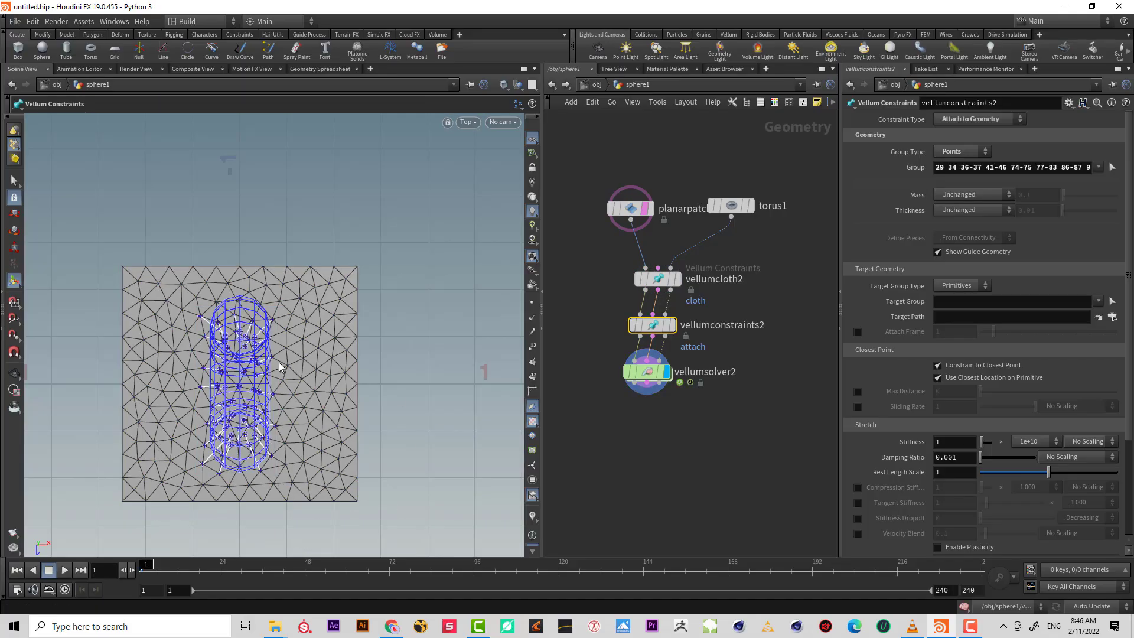
- Play the simulation in the perspective view to check how the cloth hangs from the grouped points
key(space+1)
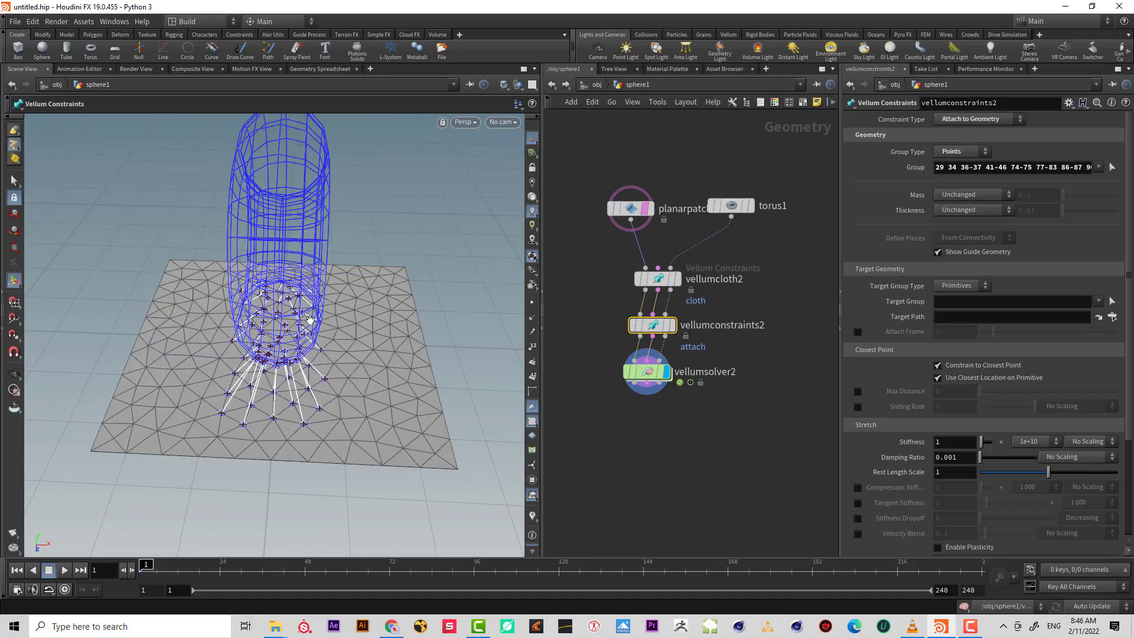
alt+drag(306, 317, 204, 287)
click(64, 570)
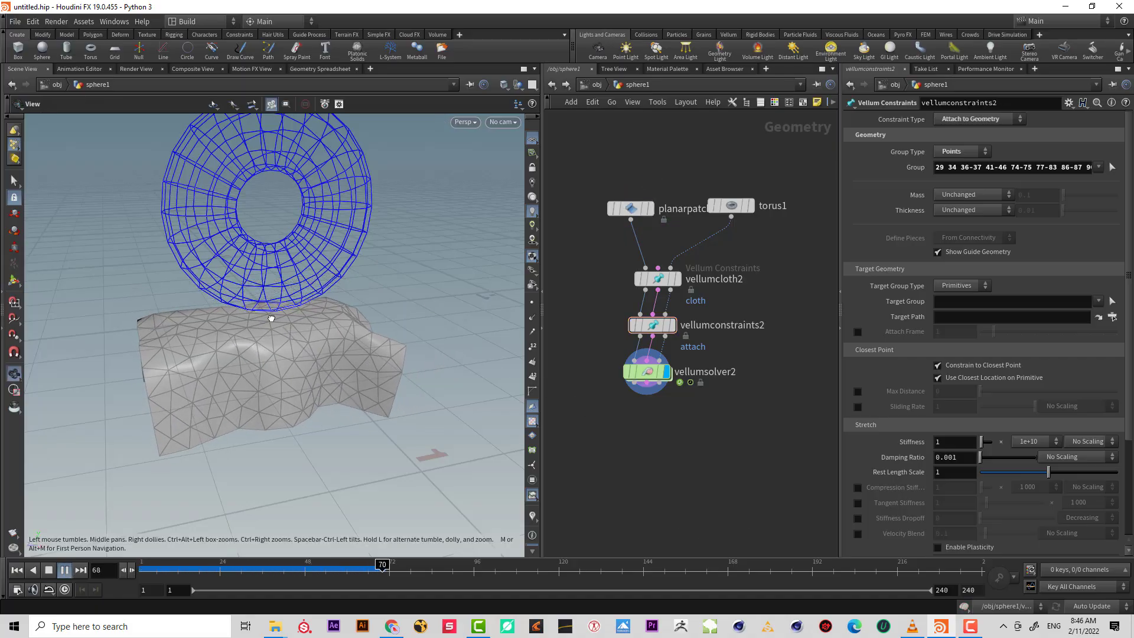
alt+drag(271, 318, 270, 300)
- Set the stretch stiffness multiplier of vellumconstraints2 to 1, replay the simulation to frame 58 and inspect the draped cloth
click(653, 325)
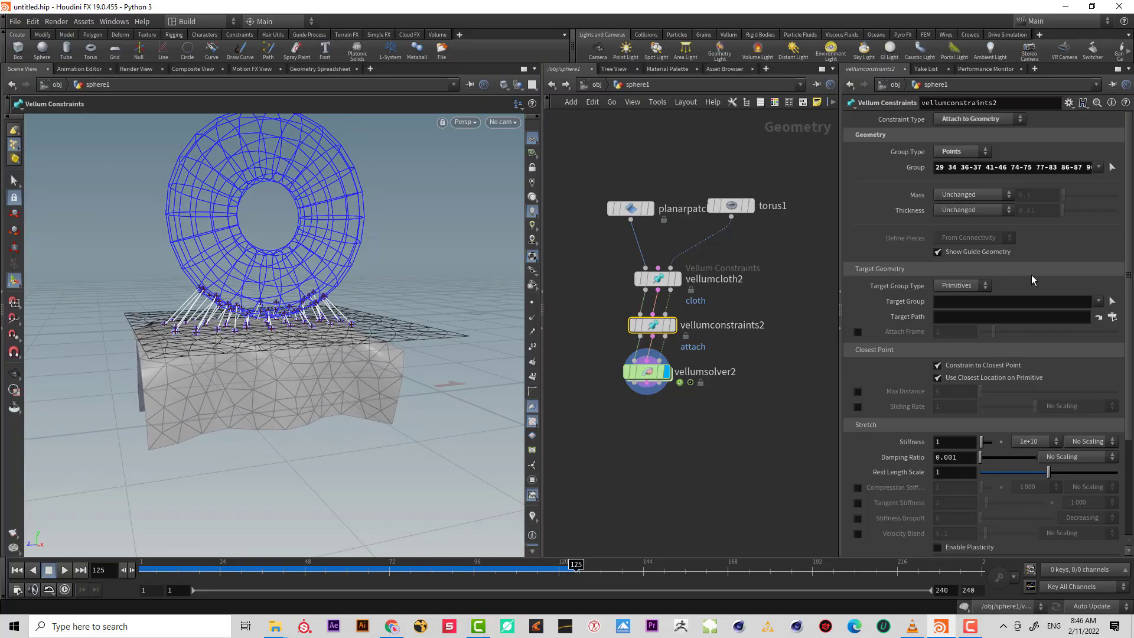
click(1032, 443)
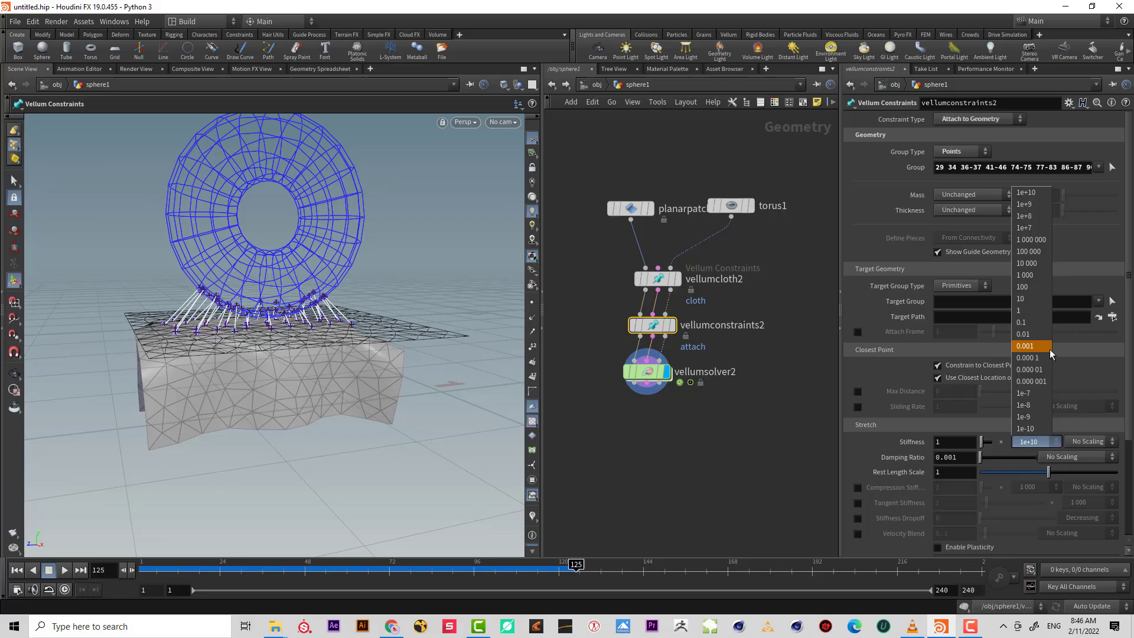
click(1034, 311)
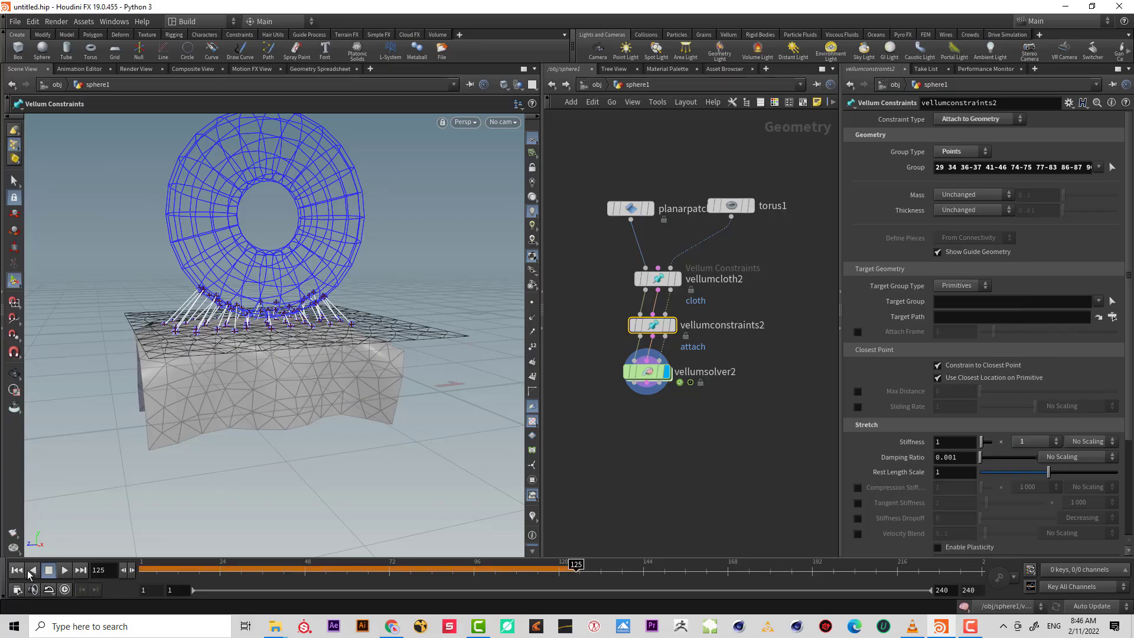
click(50, 570)
click(65, 571)
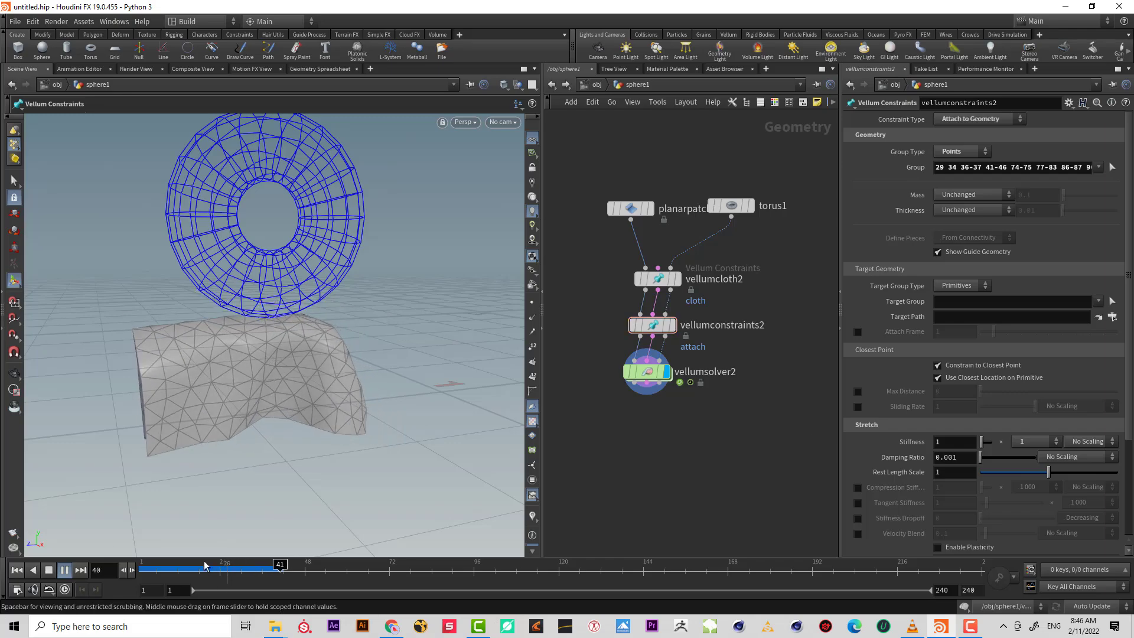
click(50, 570)
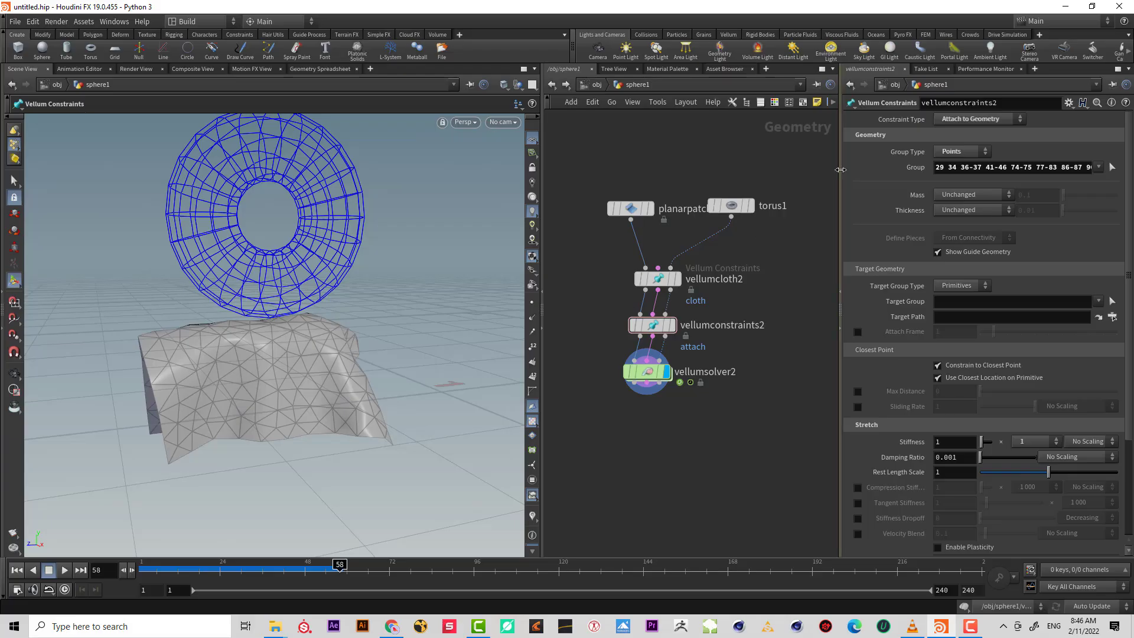
alt+middle_drag(278, 321, 300, 362)
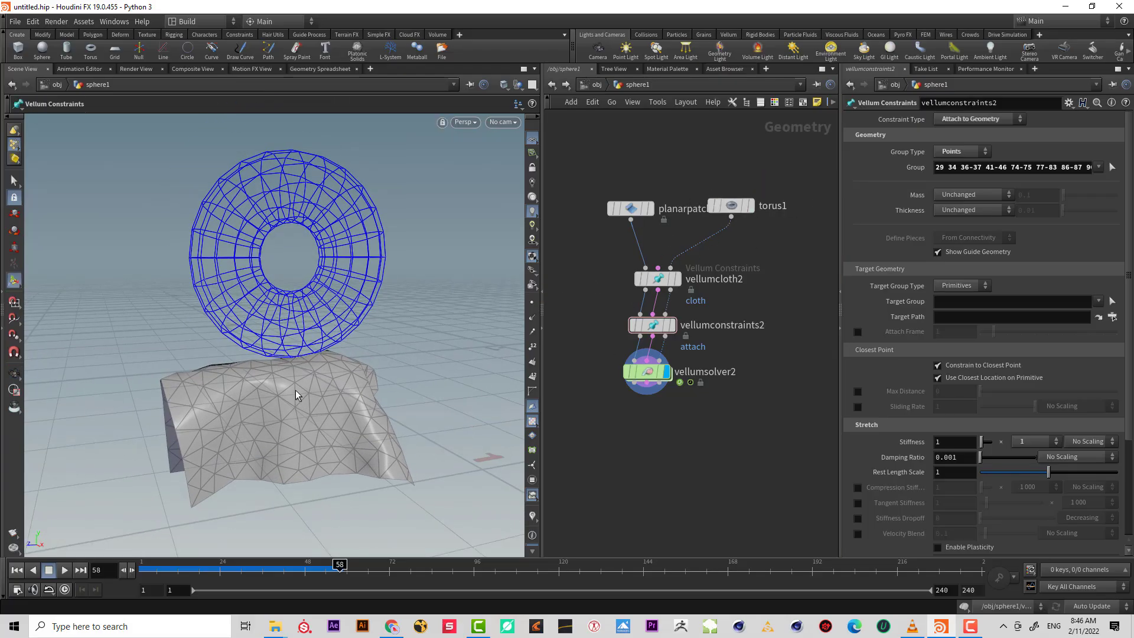
alt+right_drag(296, 395, 307, 349)
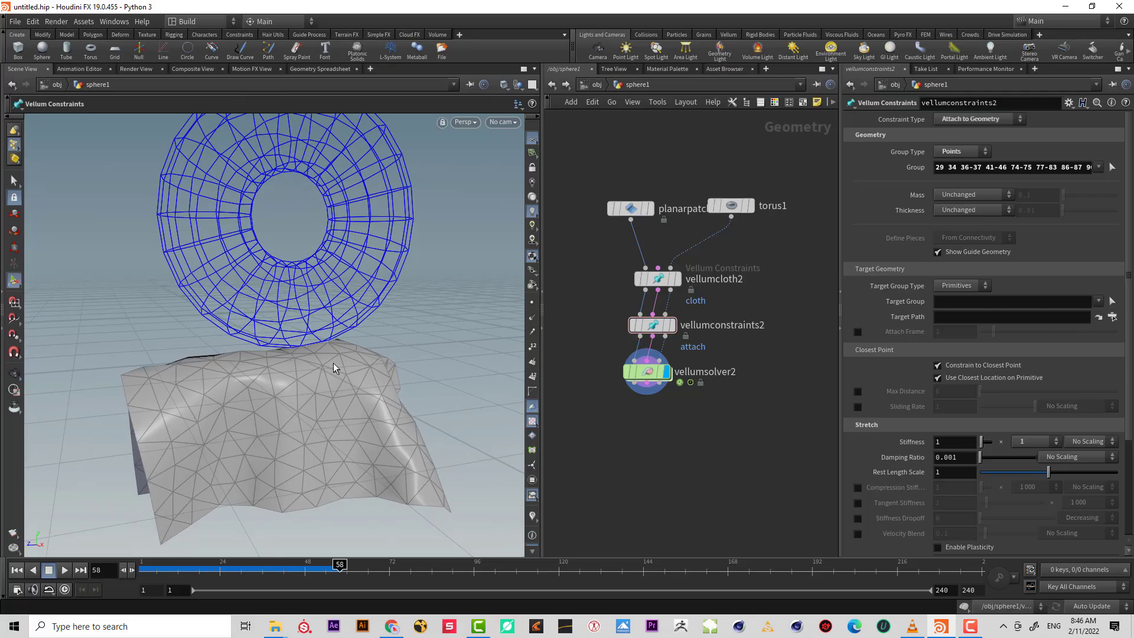